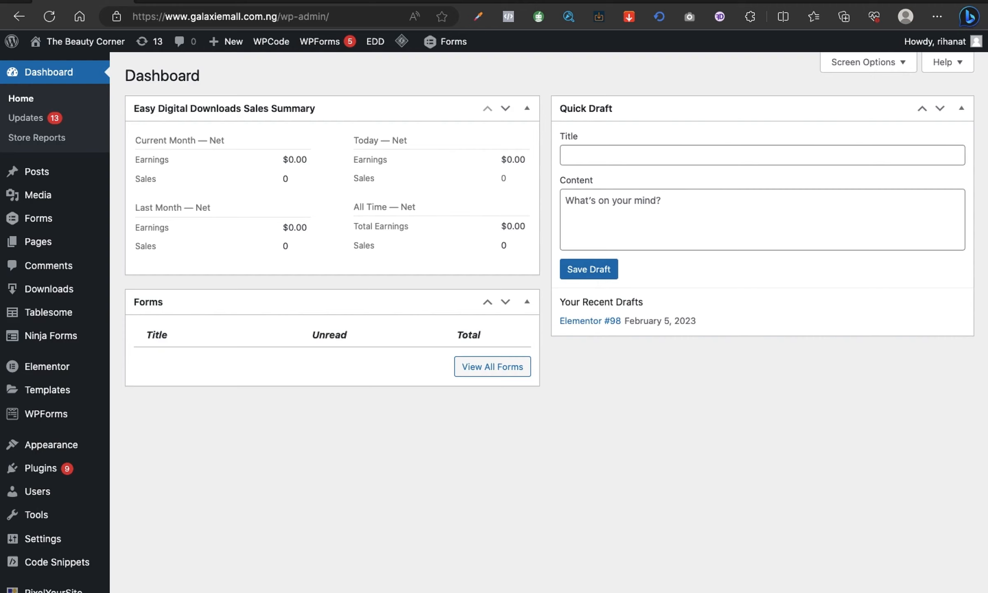
Step: Open The Beauty Corner's live site in a new browser tab and switch to it
{"action": "mouse_move", "coordinate": [73, 45]}
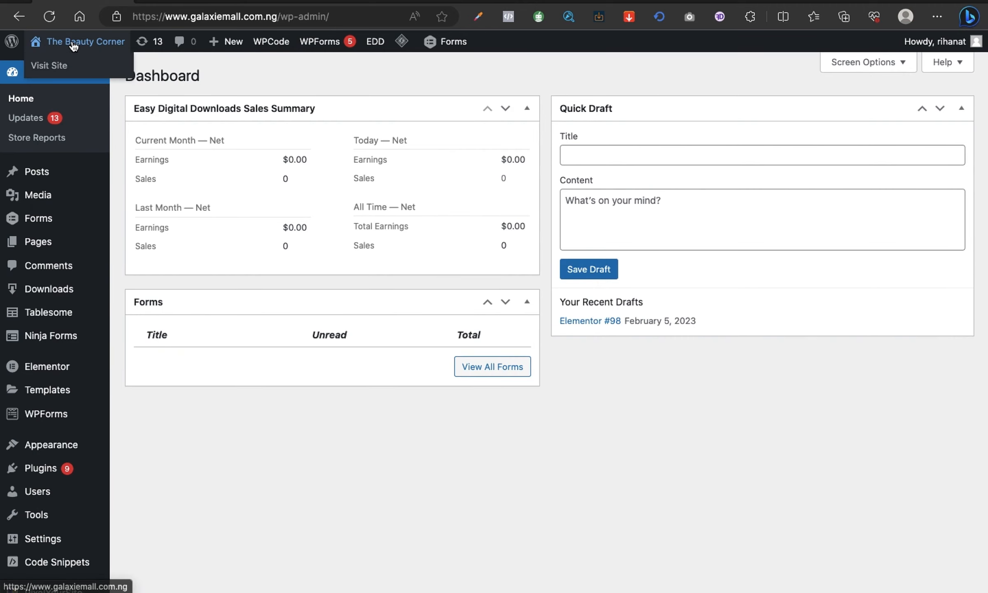
{"action": "right_click", "coordinate": [56, 68]}
{"action": "left_click", "coordinate": [98, 78]}
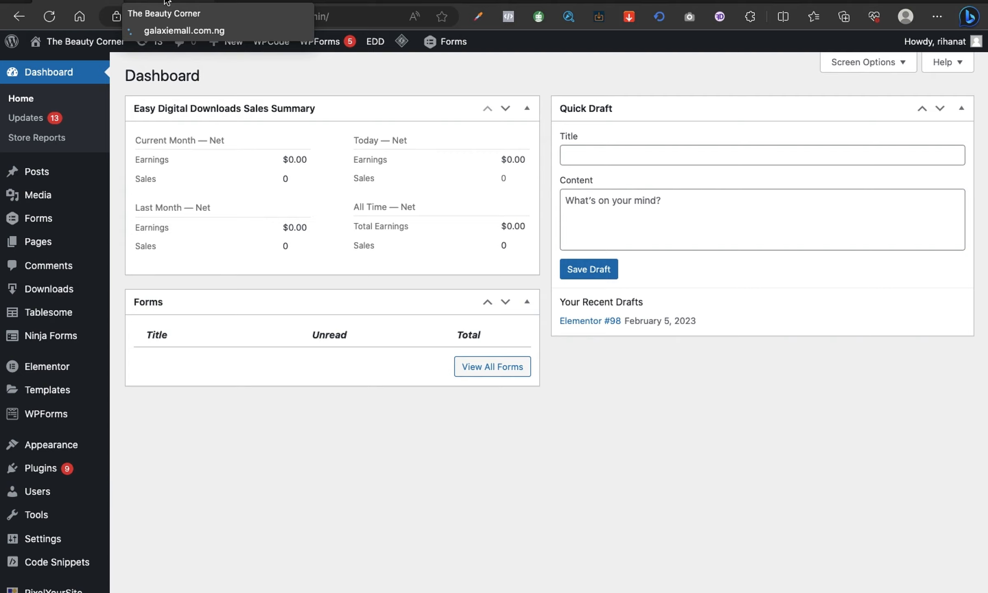
{"action": "left_click", "coordinate": [167, 3]}
{"action": "left_click", "coordinate": [286, 16]}
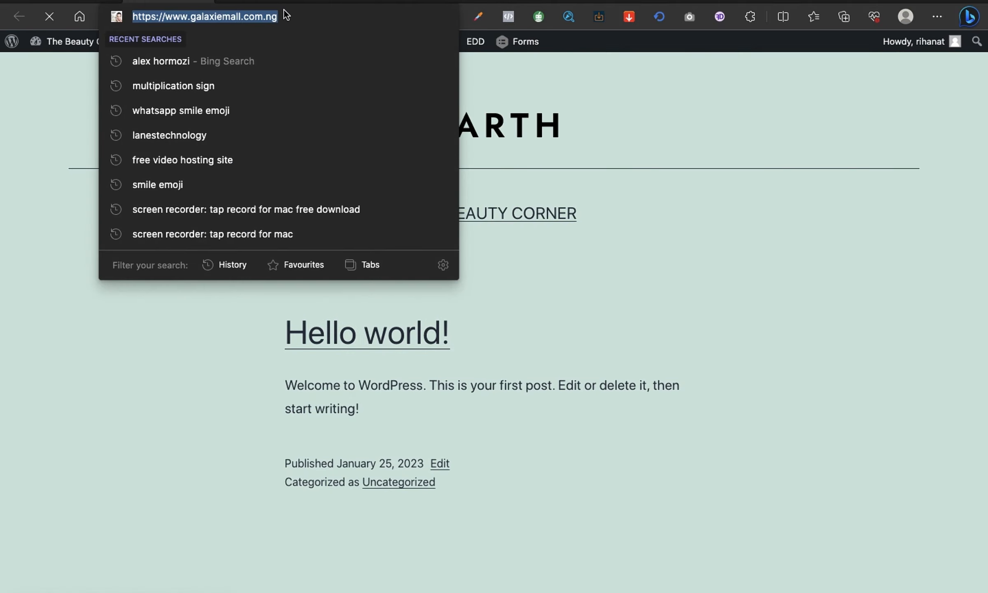
{"action": "left_click", "coordinate": [287, 16]}
{"action": "double_click", "coordinate": [288, 17]}
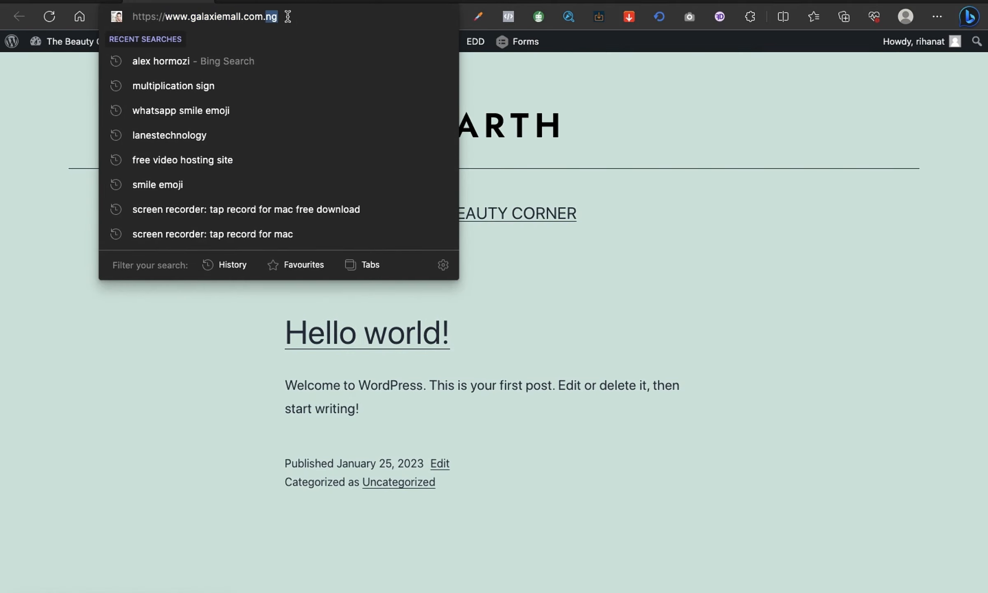
{"action": "triple_click", "coordinate": [288, 16]}
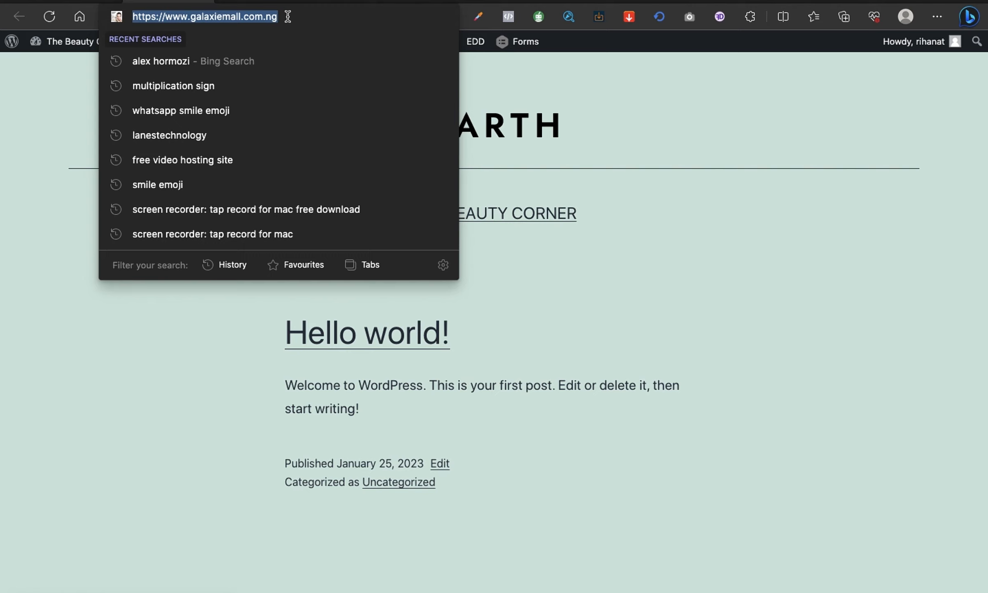
{"action": "right_click", "coordinate": [287, 16]}
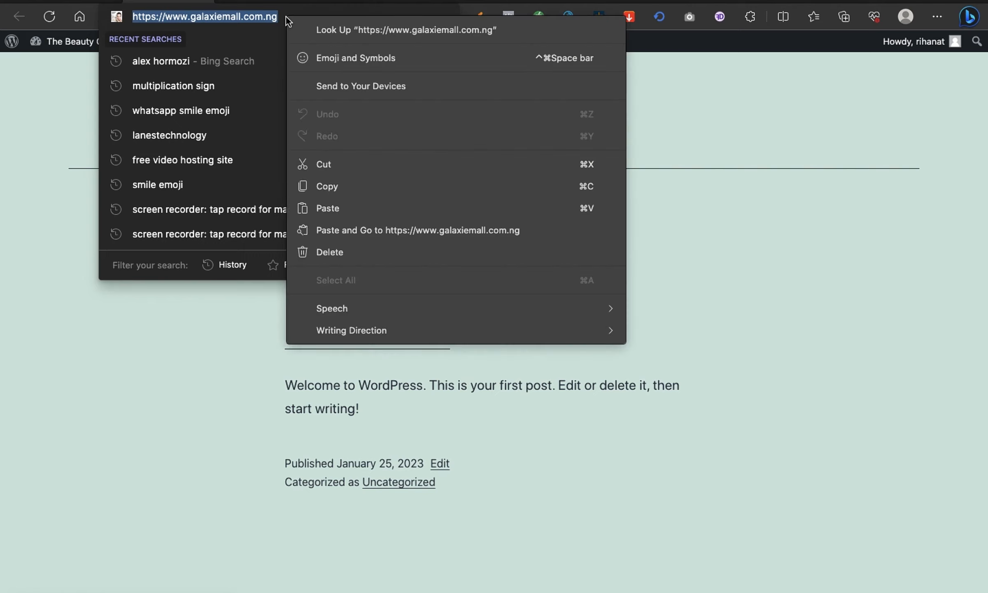
{"action": "left_click", "coordinate": [338, 182]}
{"action": "left_click", "coordinate": [107, 178]}
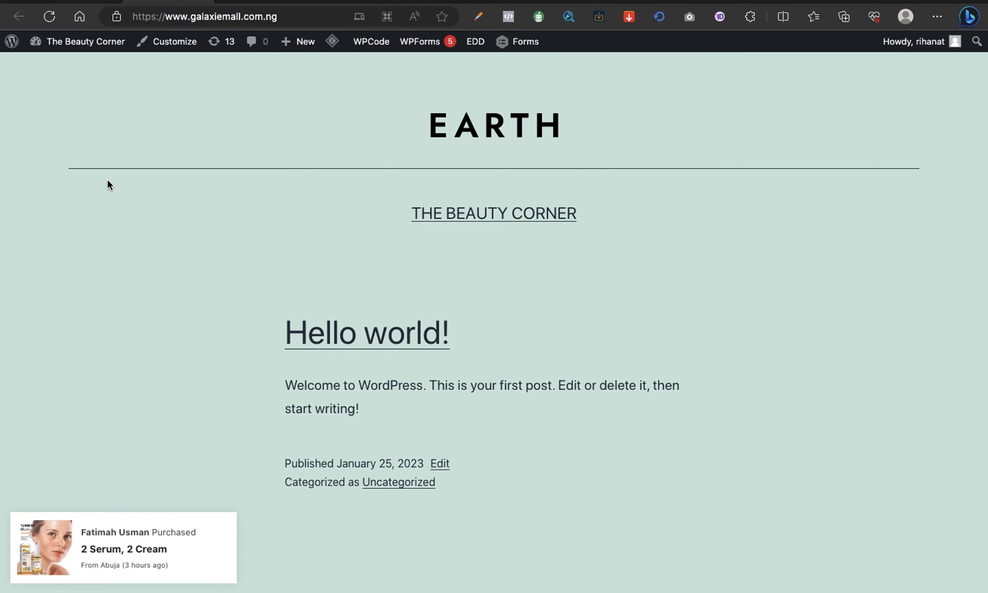
{"action": "left_click", "coordinate": [615, 3]}
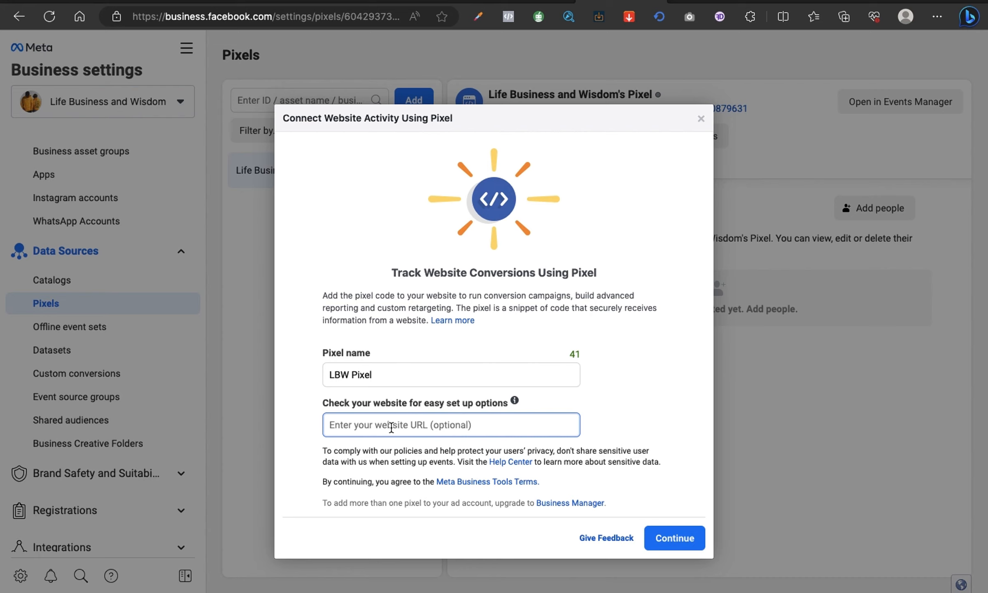
{"action": "key", "text": "ctrl+v"}
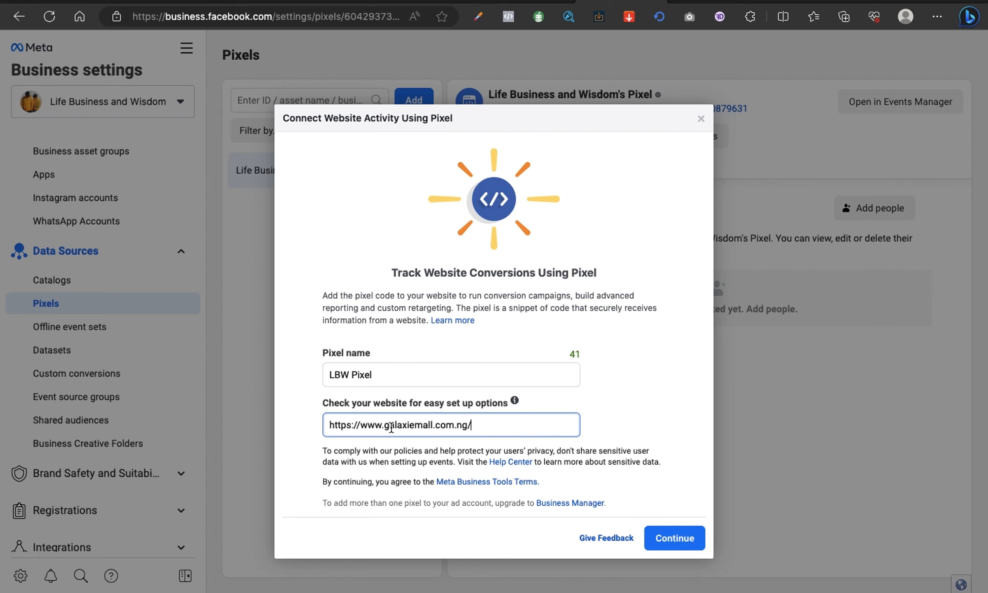
{"action": "left_click", "coordinate": [691, 542]}
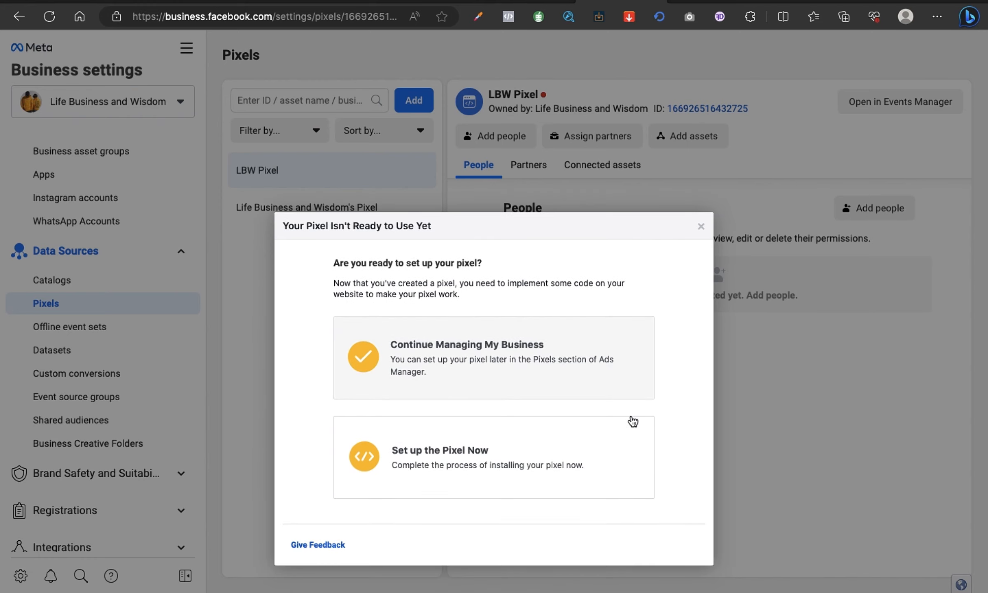
Step: Start setting up the pixel now, using a Partner Integration with WordPress as the partner
{"action": "left_click", "coordinate": [531, 462]}
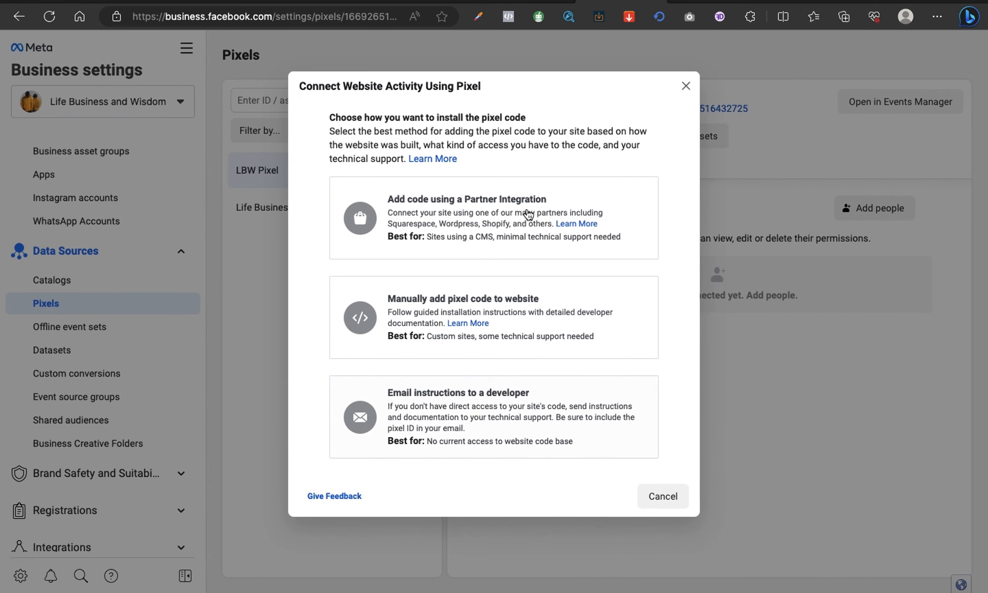
{"action": "left_click_drag", "start_coordinate": [538, 74], "coordinate": [530, 120]}
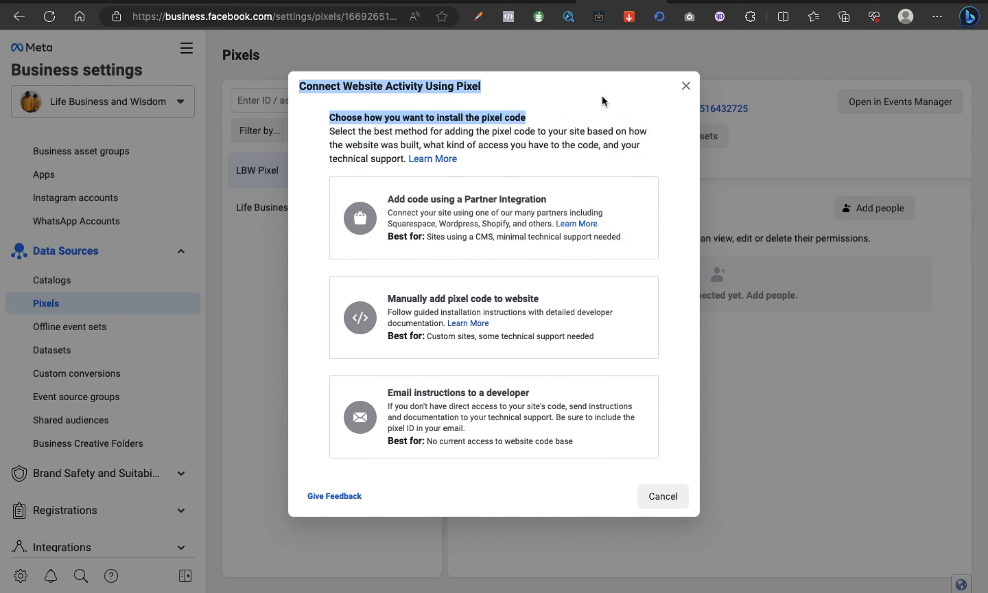
{"action": "left_click", "coordinate": [541, 87]}
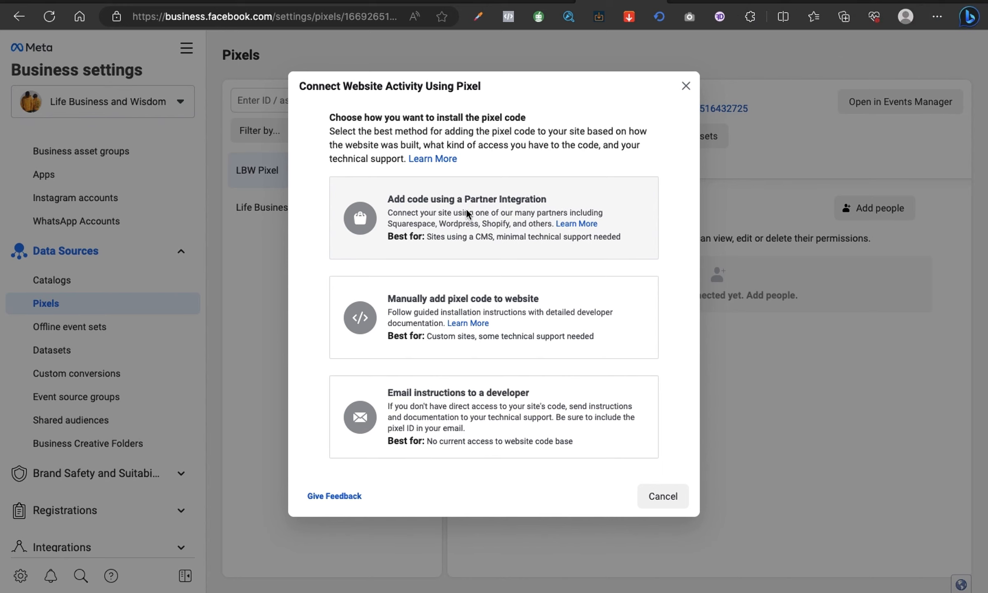
{"action": "left_click", "coordinate": [455, 208]}
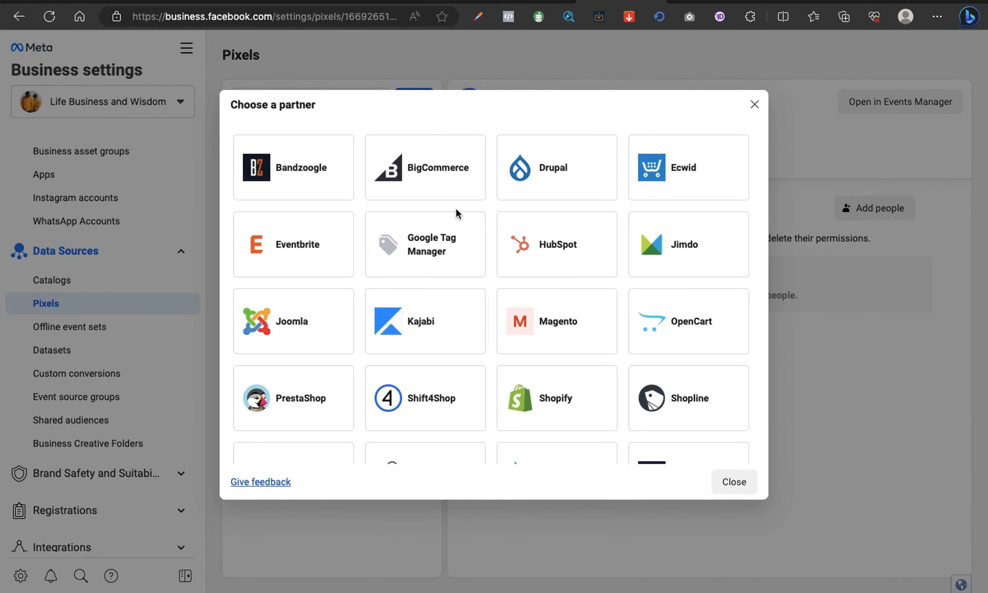
{"action": "scroll", "coordinate": [457, 213], "scroll_direction": "down", "scroll_amount": 5}
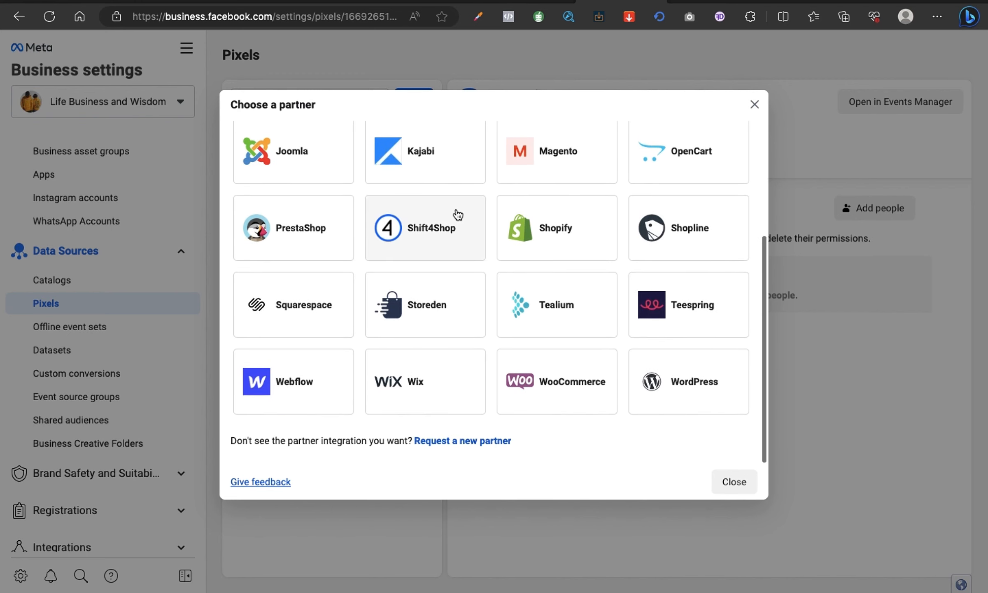
{"action": "left_click", "coordinate": [693, 382]}
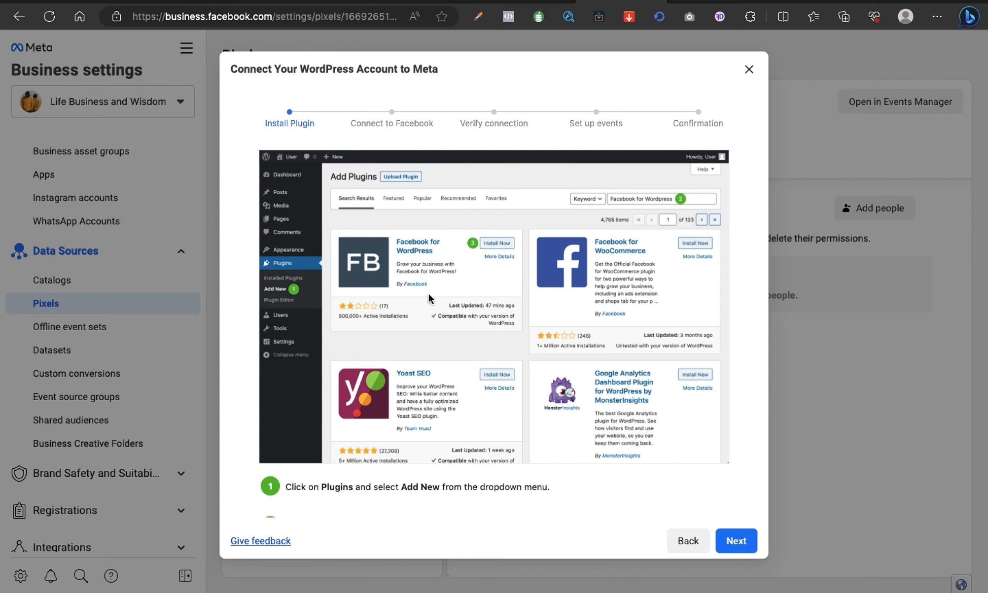
Step: Return to the WordPress dashboard and open the page for adding new plugins in a separate browser tab
{"action": "left_click", "coordinate": [70, 2]}
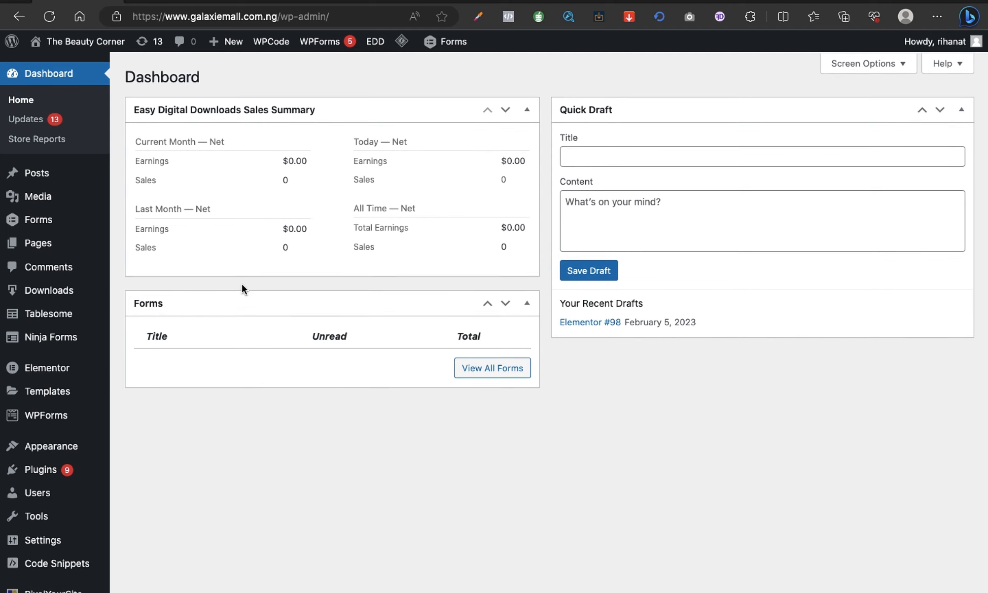
{"action": "mouse_move", "coordinate": [73, 363]}
{"action": "scroll", "coordinate": [74, 360], "scroll_direction": "down", "scroll_amount": 2}
{"action": "scroll", "coordinate": [74, 360], "scroll_direction": "down", "scroll_amount": 2}
{"action": "mouse_move", "coordinate": [49, 381]}
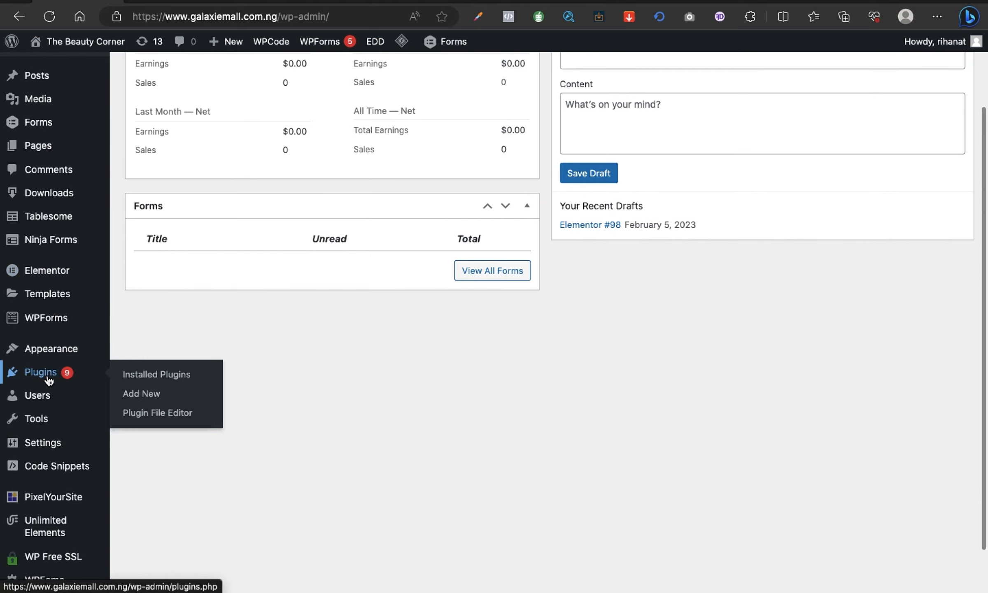
{"action": "right_click", "coordinate": [136, 394]}
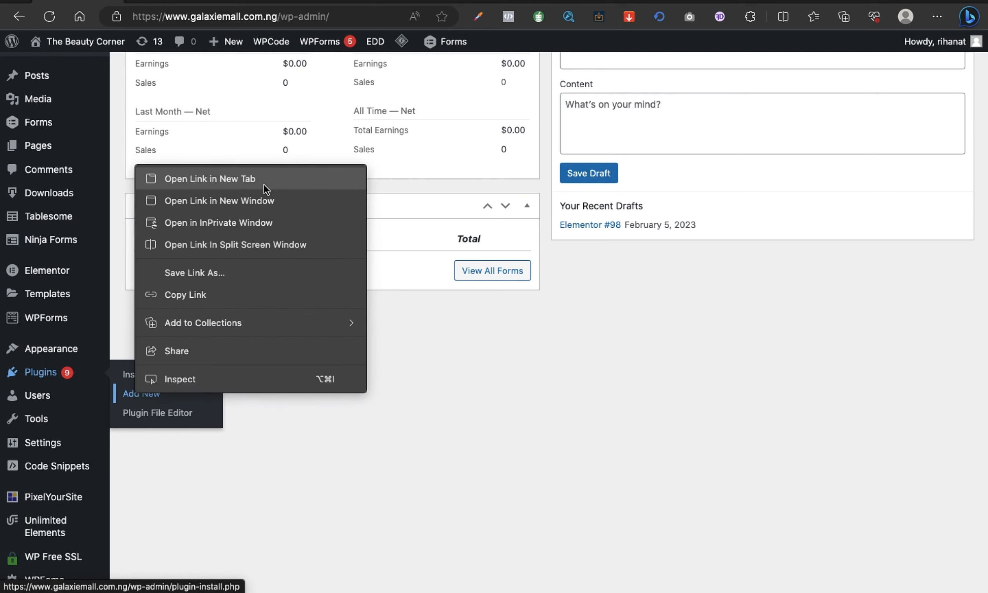
{"action": "left_click", "coordinate": [385, 181]}
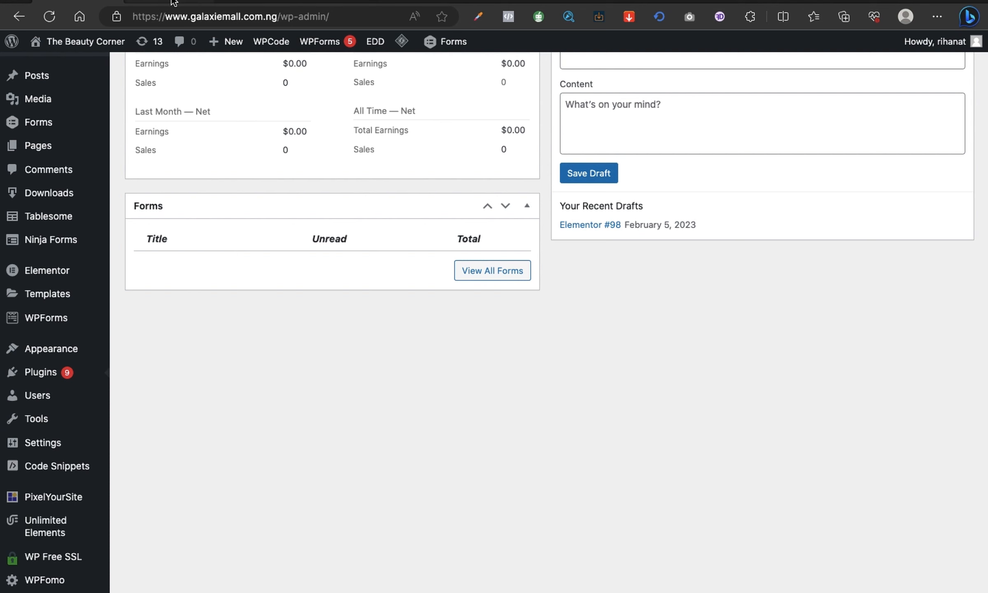
{"action": "left_click", "coordinate": [271, 2]}
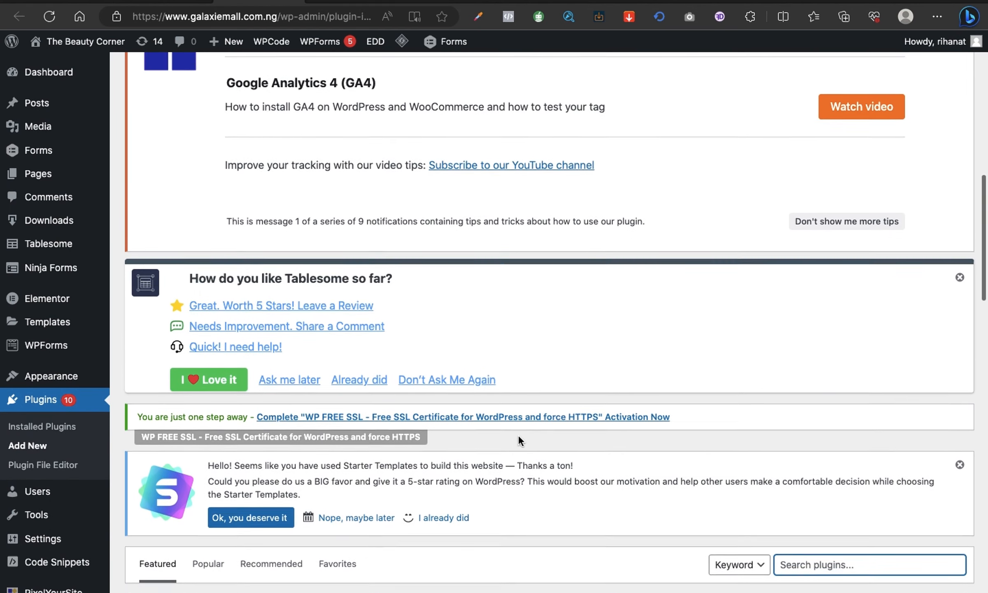
Step: Search the WordPress plugin directory for "pixel your site"
{"action": "scroll", "coordinate": [517, 436], "scroll_direction": "up", "scroll_amount": 12}
{"action": "scroll", "coordinate": [517, 436], "scroll_direction": "down", "scroll_amount": 8}
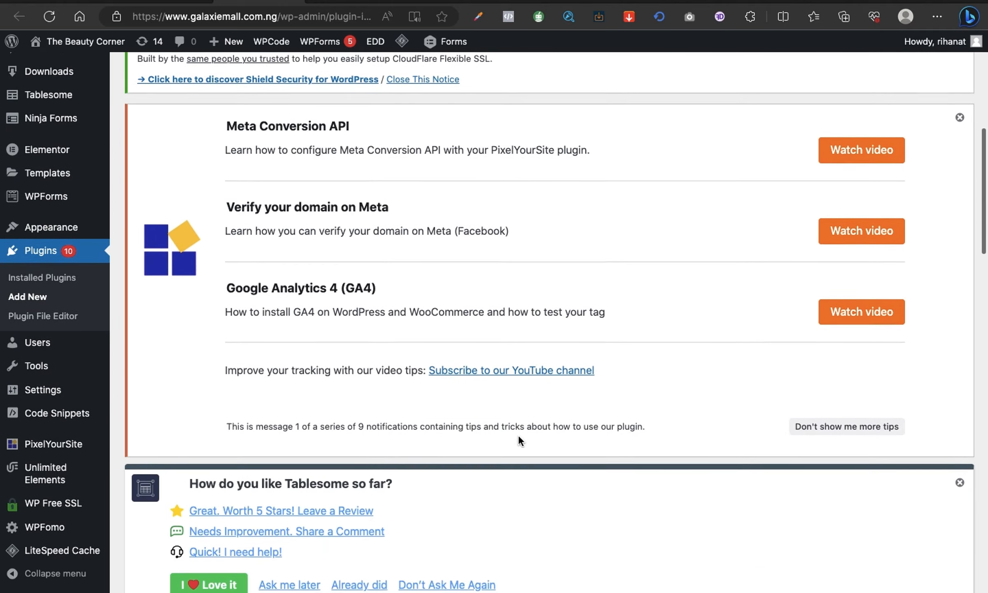
{"action": "scroll", "coordinate": [519, 439], "scroll_direction": "down", "scroll_amount": 10}
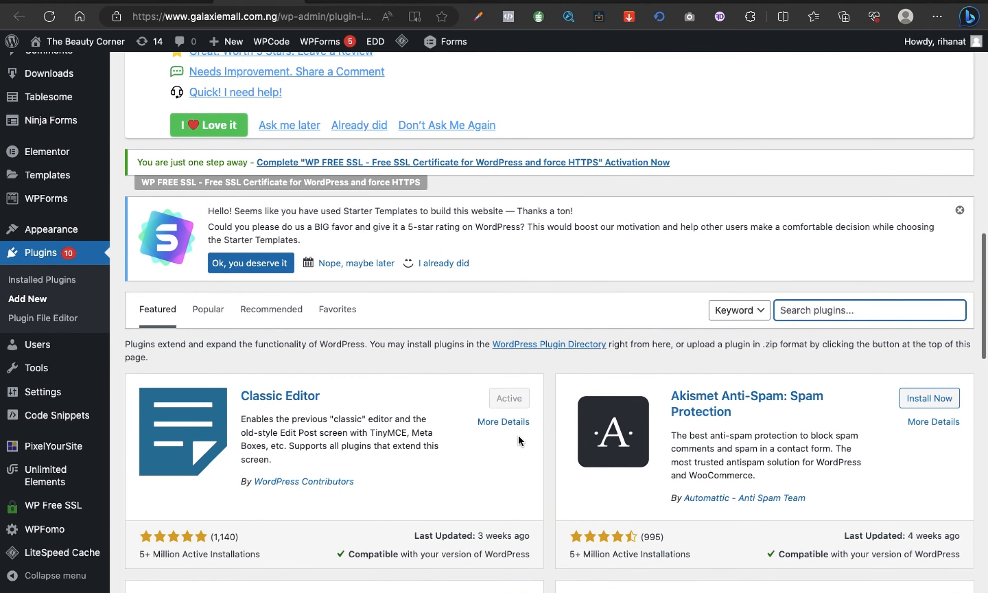
{"action": "left_click", "coordinate": [889, 315]}
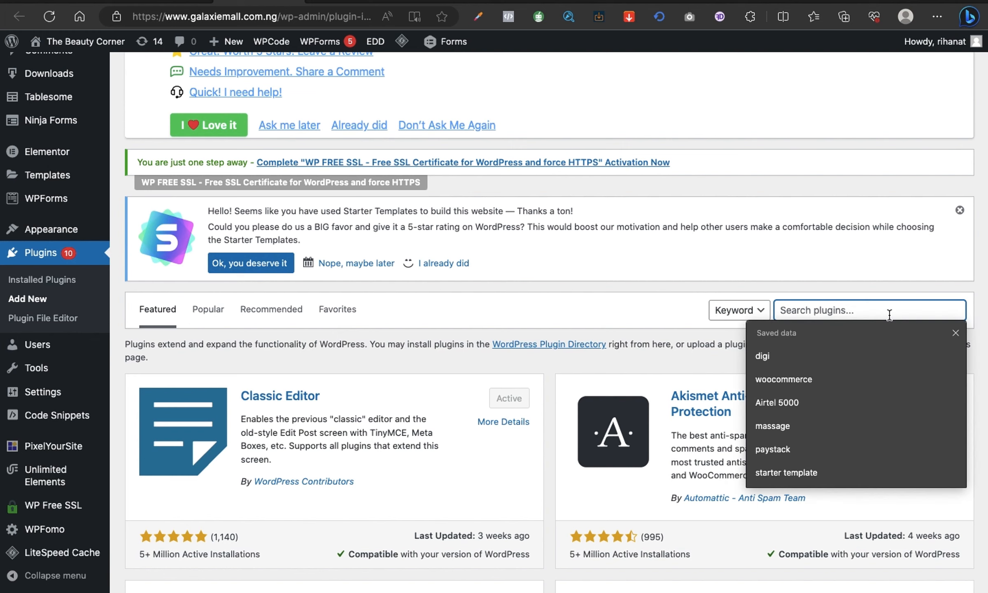
{"action": "type", "text": "pixel"}
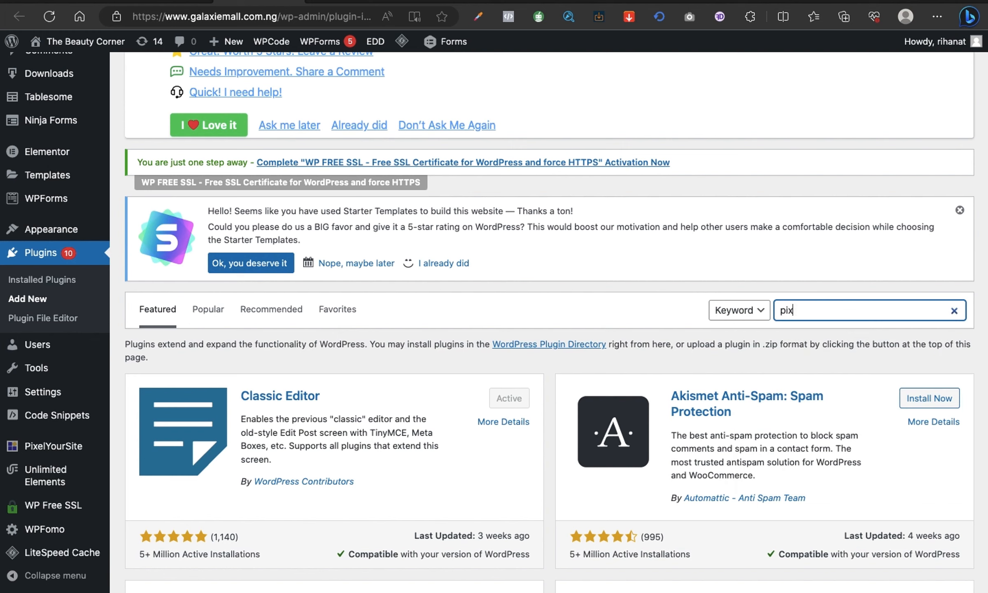
{"action": "type", "text": " your site"}
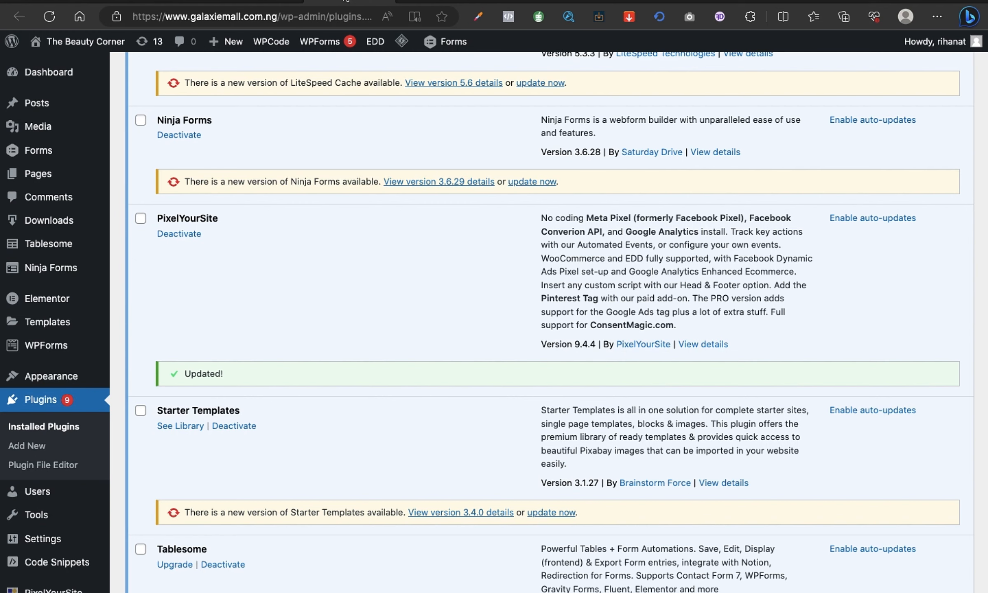
Step: Check PixelYourSite among the installed plugins and in the admin navigation, and return to Meta's WordPress connection instructions
{"action": "scroll", "coordinate": [397, 272], "scroll_direction": "down", "scroll_amount": 10}
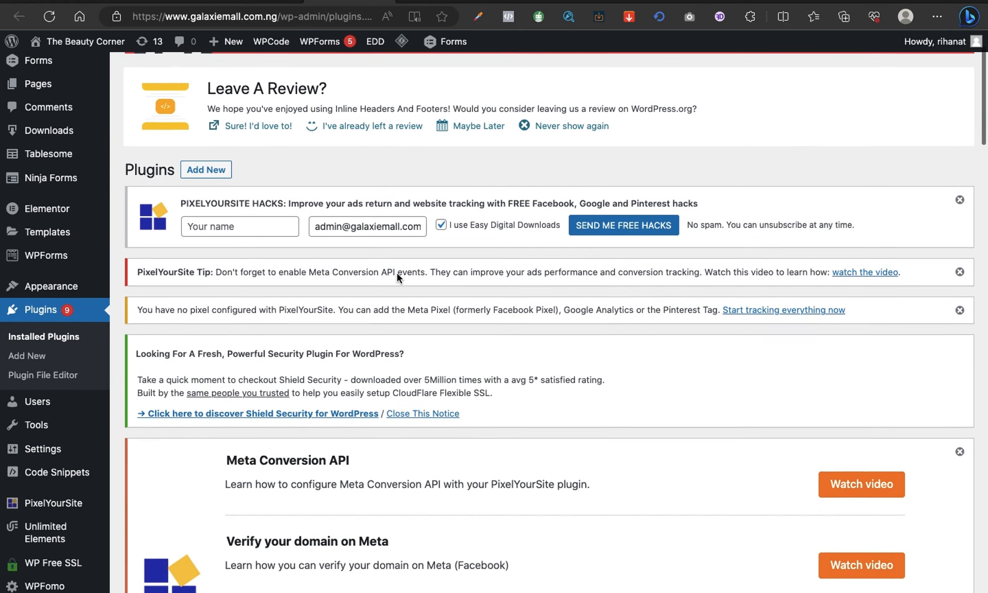
{"action": "scroll", "coordinate": [397, 274], "scroll_direction": "down", "scroll_amount": 15}
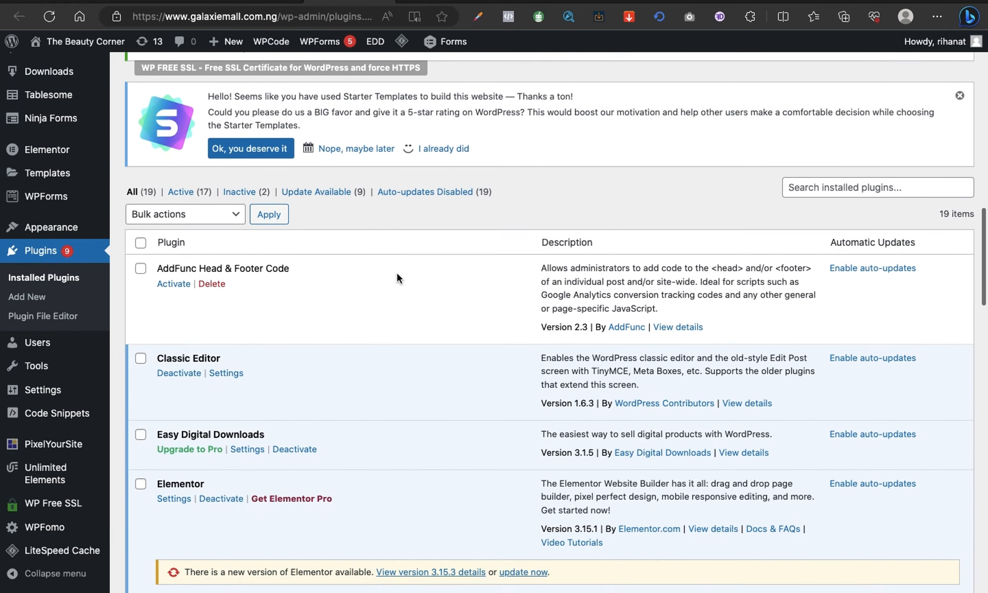
{"action": "scroll", "coordinate": [396, 277], "scroll_direction": "down", "scroll_amount": 12}
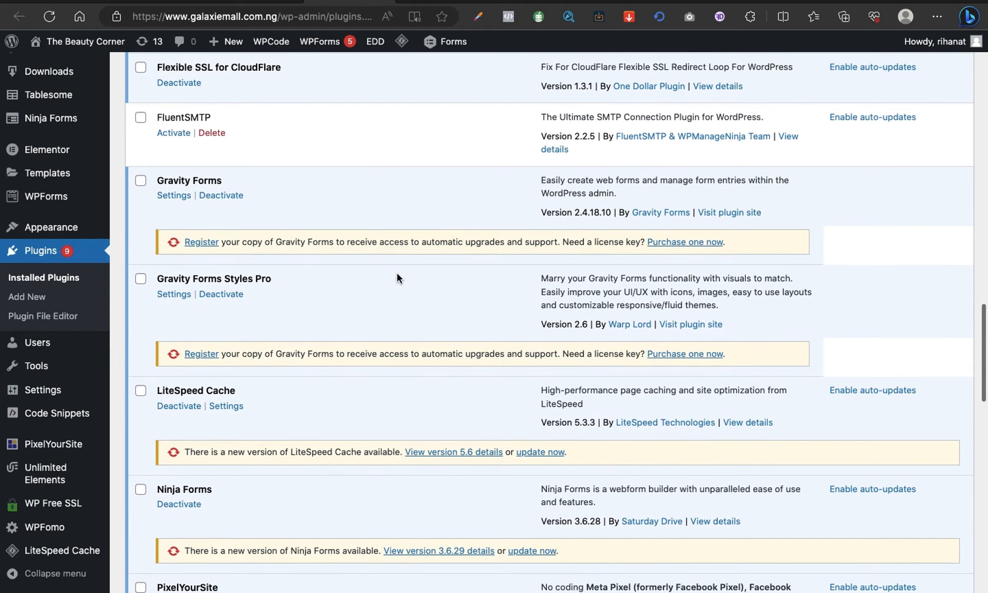
{"action": "scroll", "coordinate": [397, 274], "scroll_direction": "down", "scroll_amount": 8}
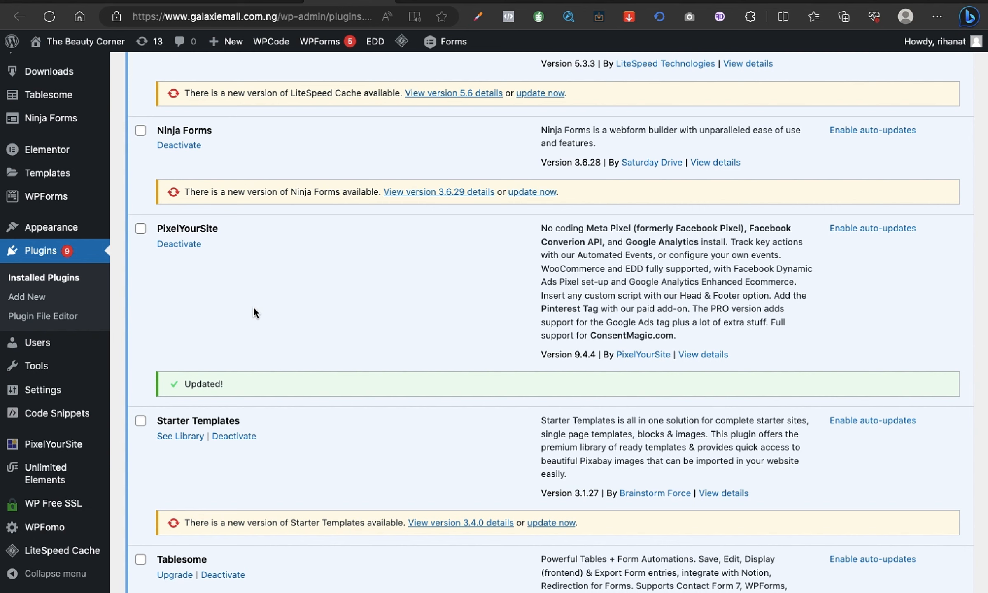
{"action": "mouse_move", "coordinate": [44, 413]}
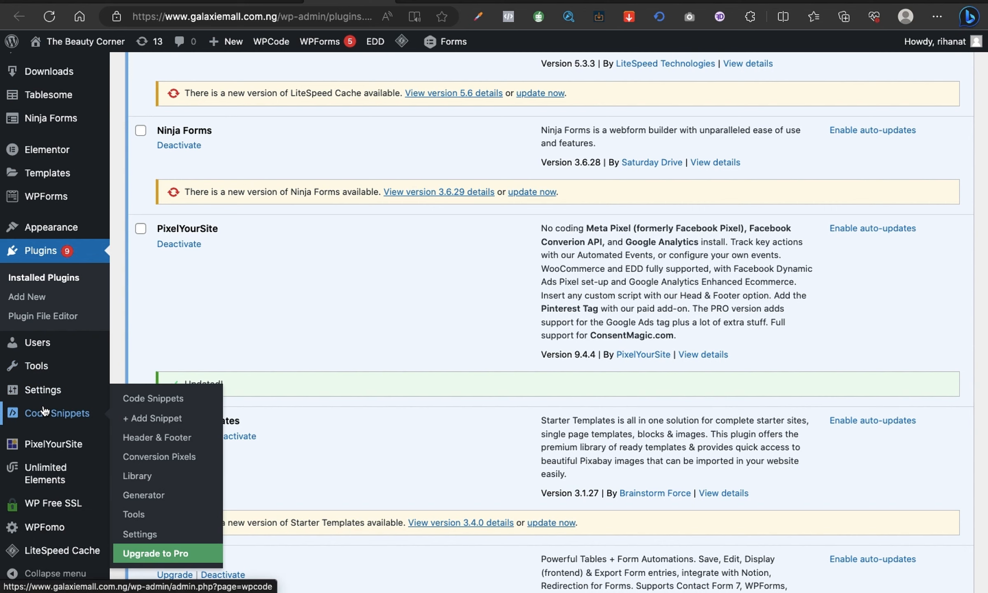
{"action": "scroll", "coordinate": [44, 410], "scroll_direction": "down", "scroll_amount": 1}
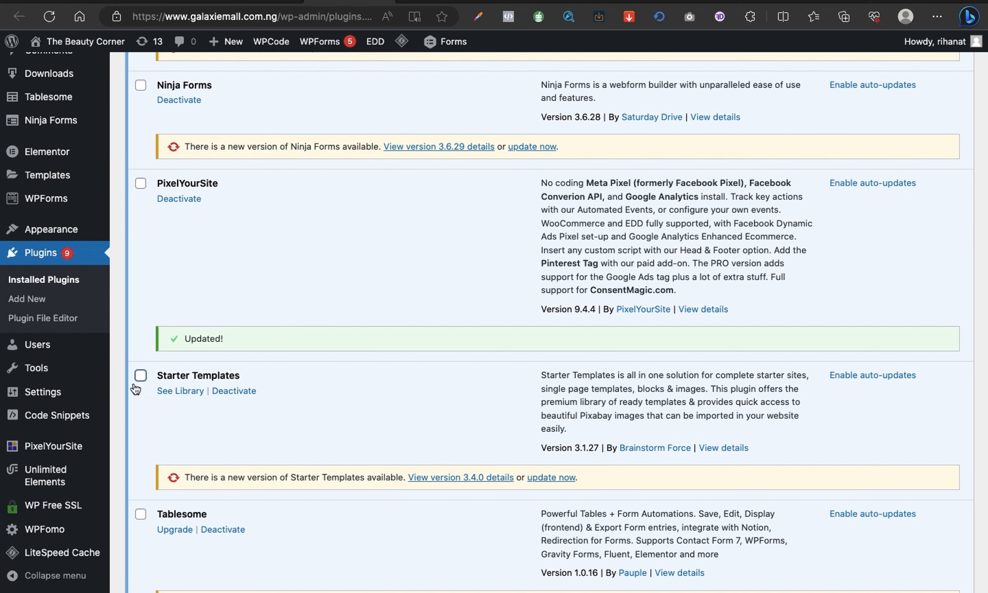
{"action": "scroll", "coordinate": [82, 371], "scroll_direction": "down", "scroll_amount": 2}
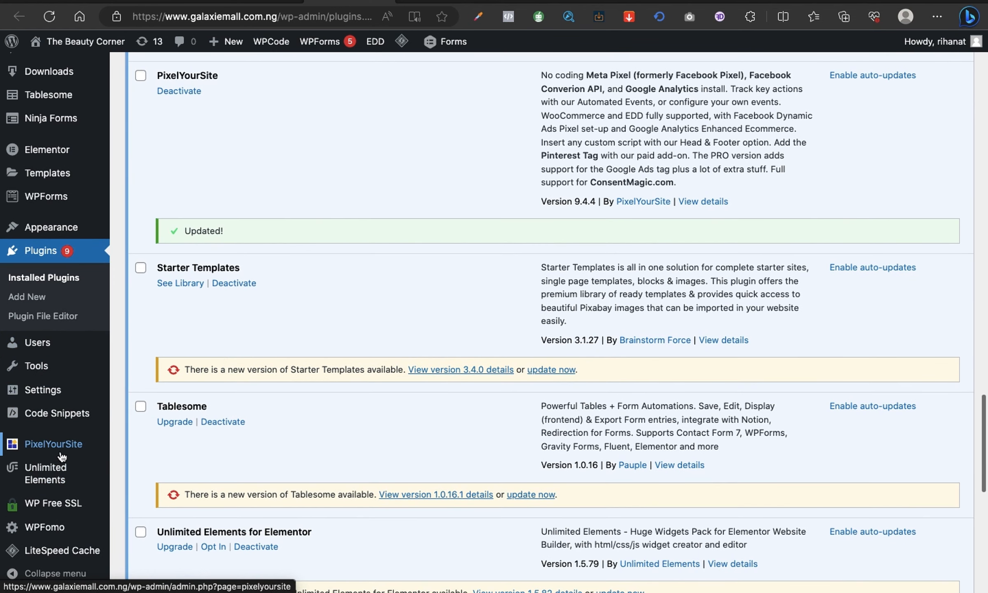
{"action": "mouse_move", "coordinate": [51, 452]}
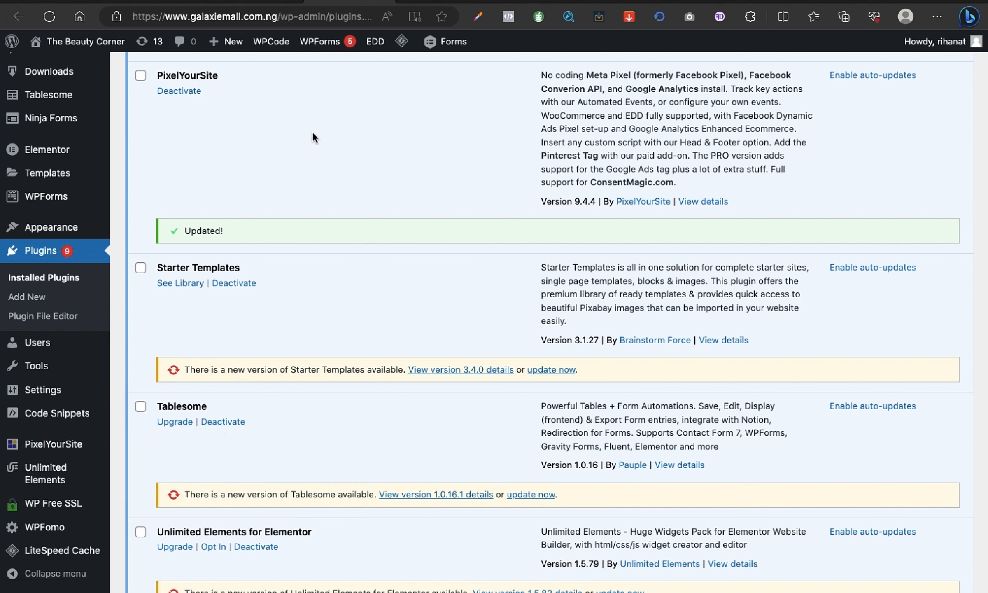
{"action": "left_click", "coordinate": [621, 1]}
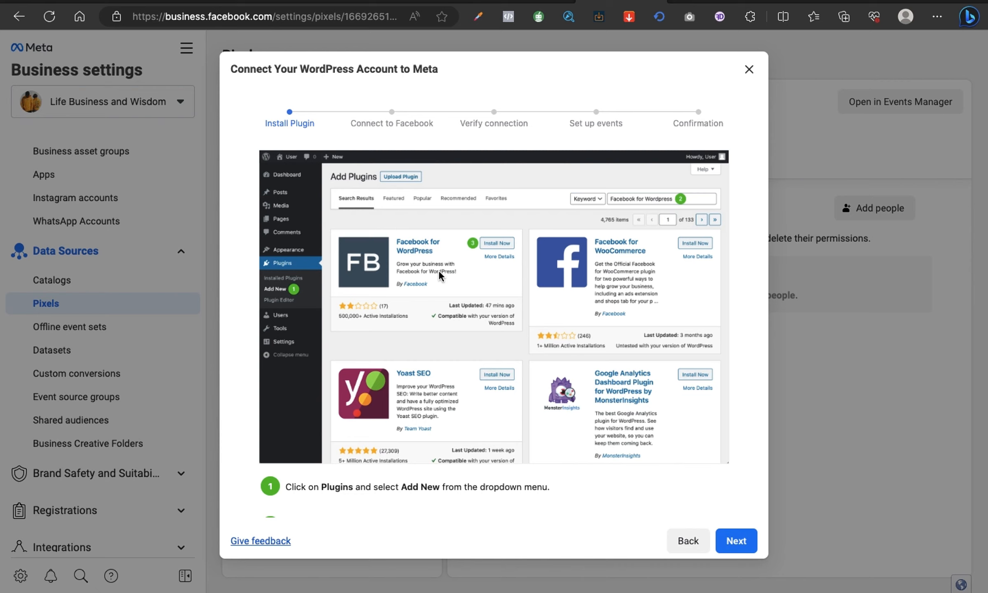
Step: Close the WordPress connection instructions and copy the LBW Pixel's ID from its details
{"action": "left_click", "coordinate": [749, 69]}
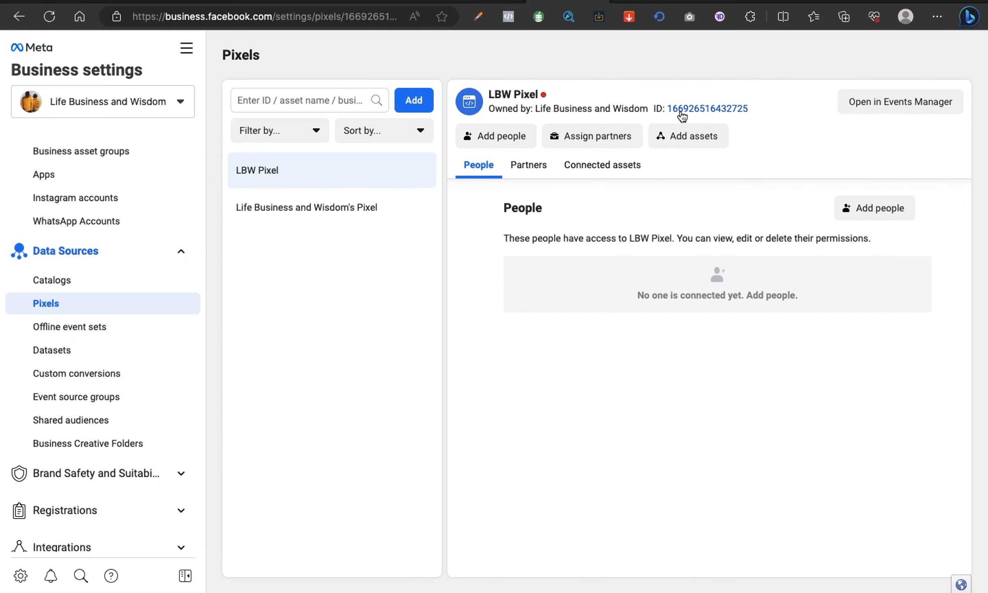
{"action": "left_click", "coordinate": [708, 112]}
{"action": "left_click_drag", "start_coordinate": [749, 106], "coordinate": [669, 112]}
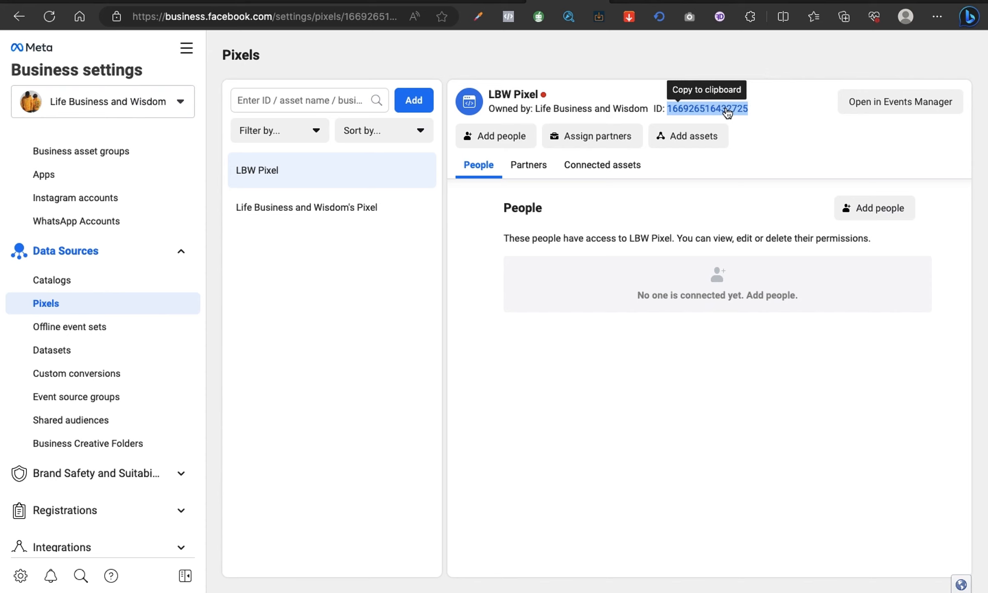
{"action": "right_click", "coordinate": [727, 112]}
{"action": "left_click", "coordinate": [749, 151]}
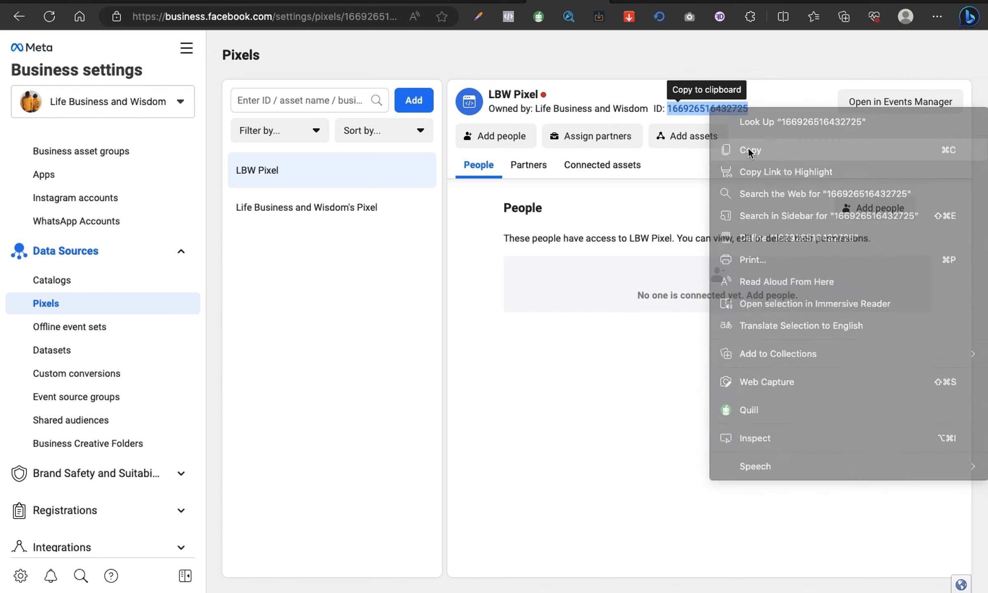
{"action": "left_click", "coordinate": [717, 109]}
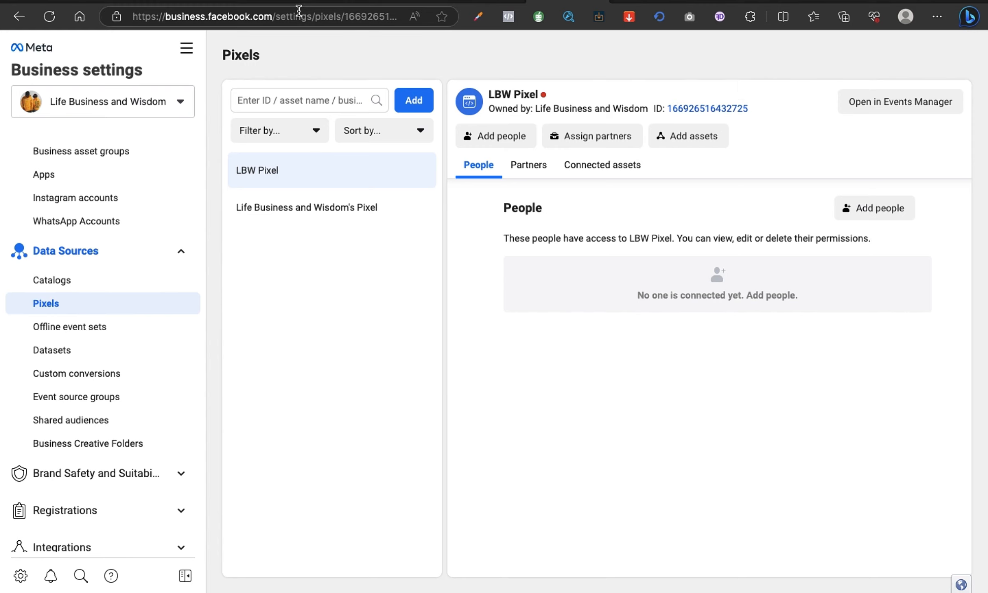
Step: Switch to the PixelYourSite dashboard in WordPress and expand the Meta Pixel (formerly Facebook Pixel) settings
{"action": "left_click", "coordinate": [76, 2]}
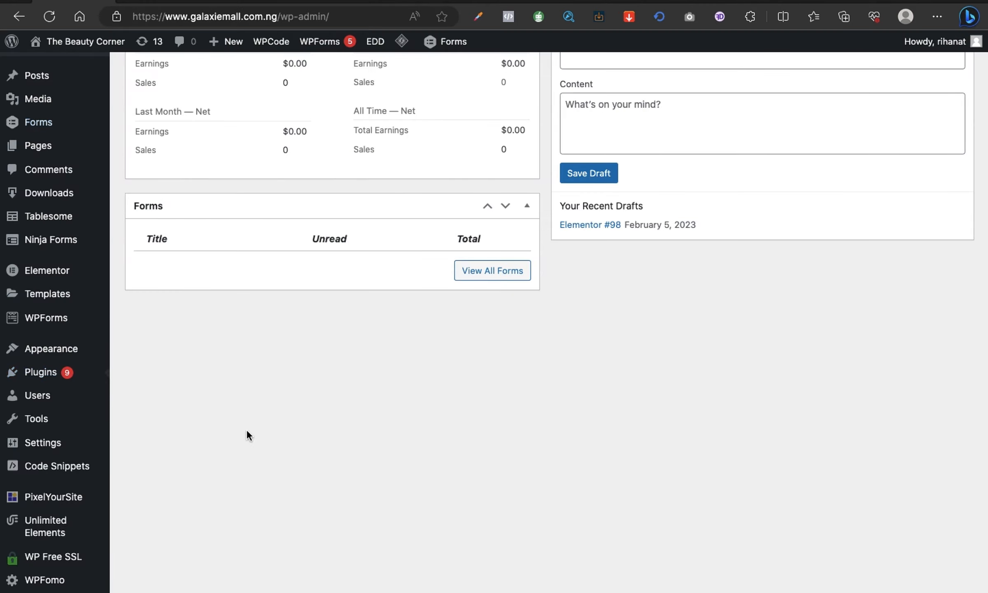
{"action": "scroll", "coordinate": [53, 506], "scroll_direction": "down", "scroll_amount": 2}
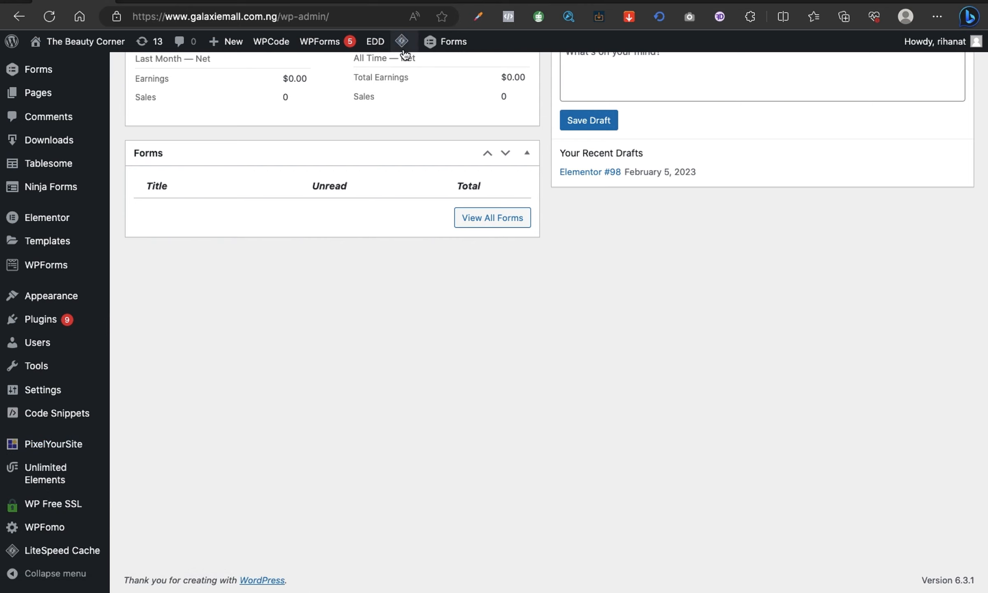
{"action": "left_click", "coordinate": [389, 0]}
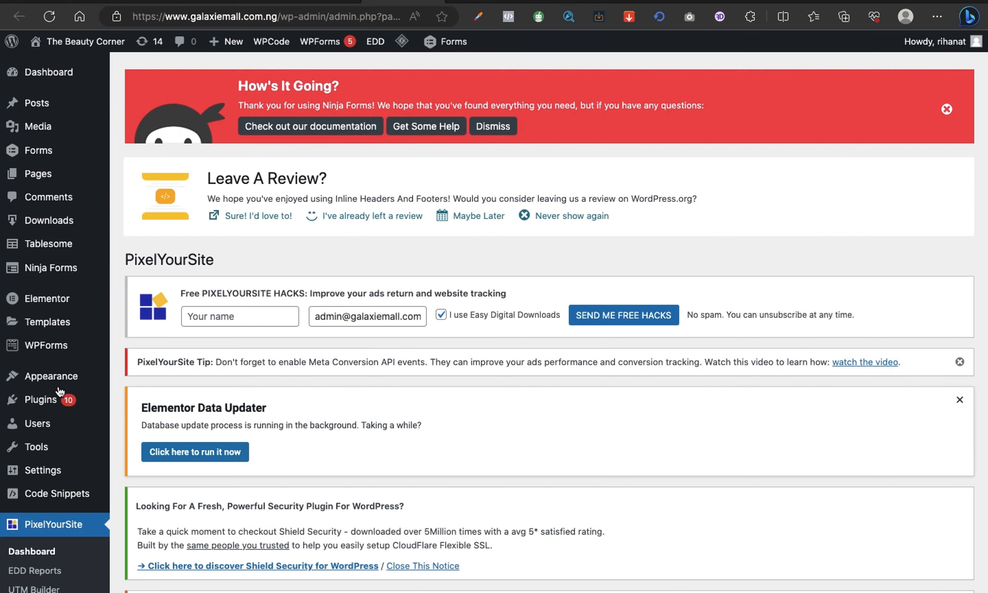
{"action": "scroll", "coordinate": [256, 429], "scroll_direction": "down", "scroll_amount": 3}
{"action": "scroll", "coordinate": [255, 429], "scroll_direction": "up", "scroll_amount": 3}
{"action": "scroll", "coordinate": [255, 430], "scroll_direction": "down", "scroll_amount": 10}
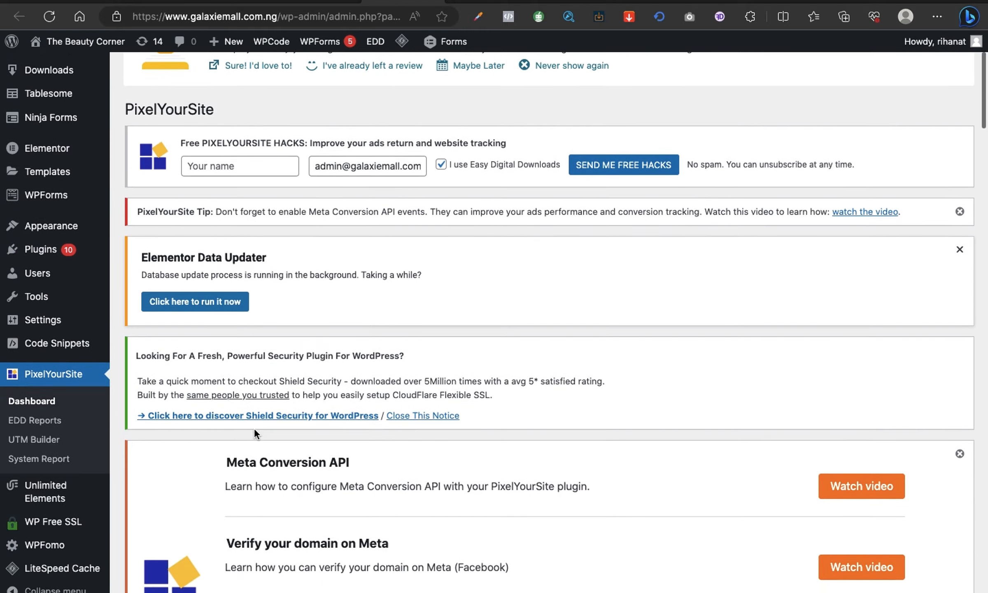
{"action": "scroll", "coordinate": [254, 428], "scroll_direction": "down", "scroll_amount": 11}
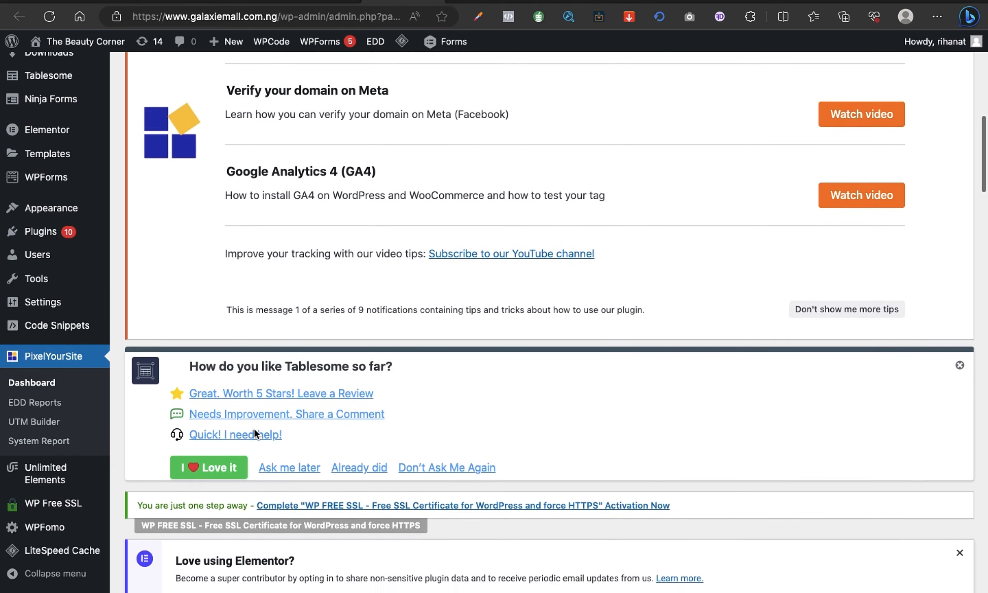
{"action": "scroll", "coordinate": [254, 428], "scroll_direction": "down", "scroll_amount": 2}
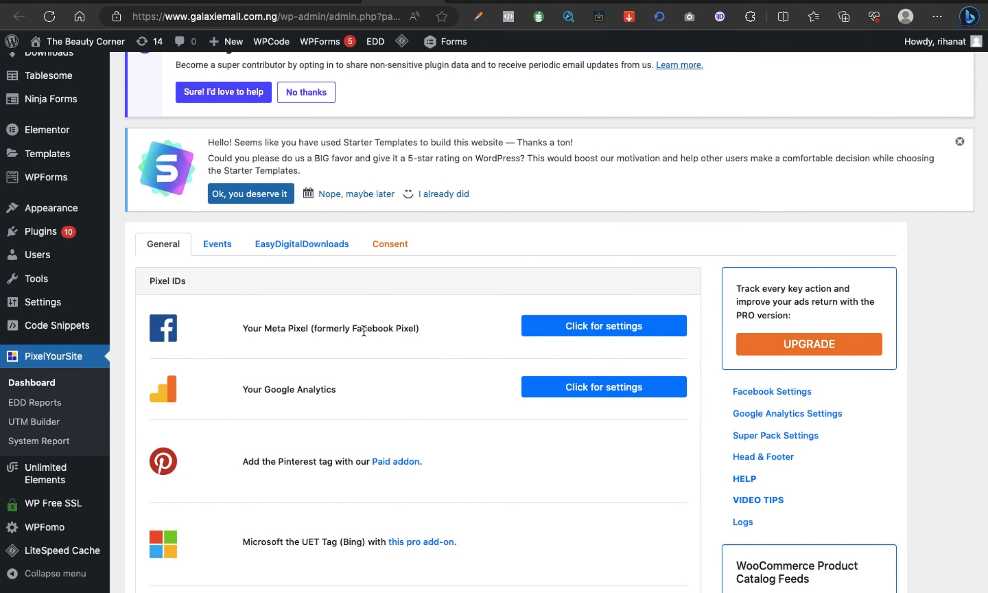
{"action": "left_click", "coordinate": [585, 329]}
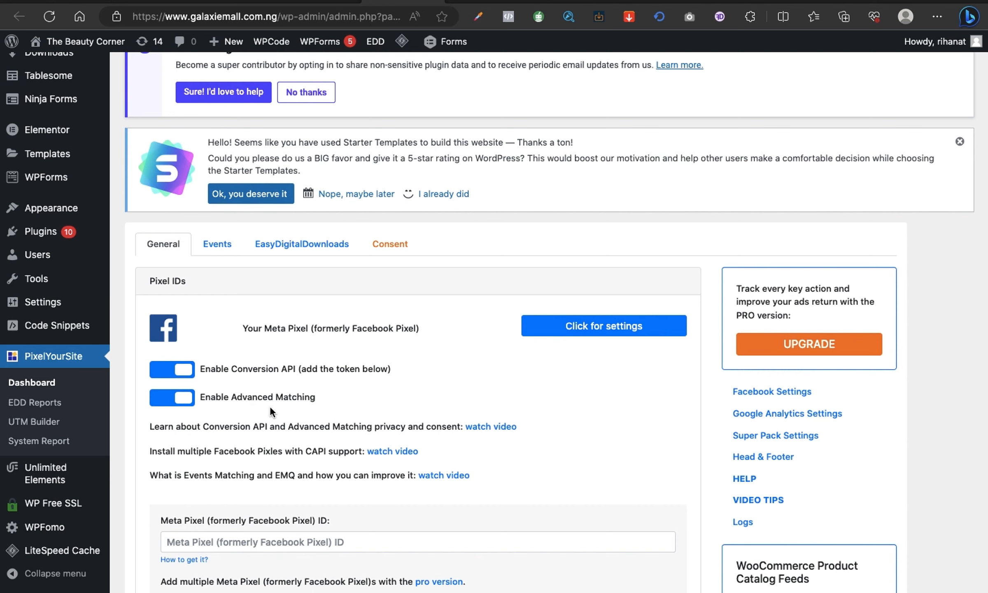
Step: Paste the copied pixel ID as the Meta Pixel ID and check back against the LBW Pixel page in Business settings
{"action": "scroll", "coordinate": [269, 405], "scroll_direction": "down", "scroll_amount": 4}
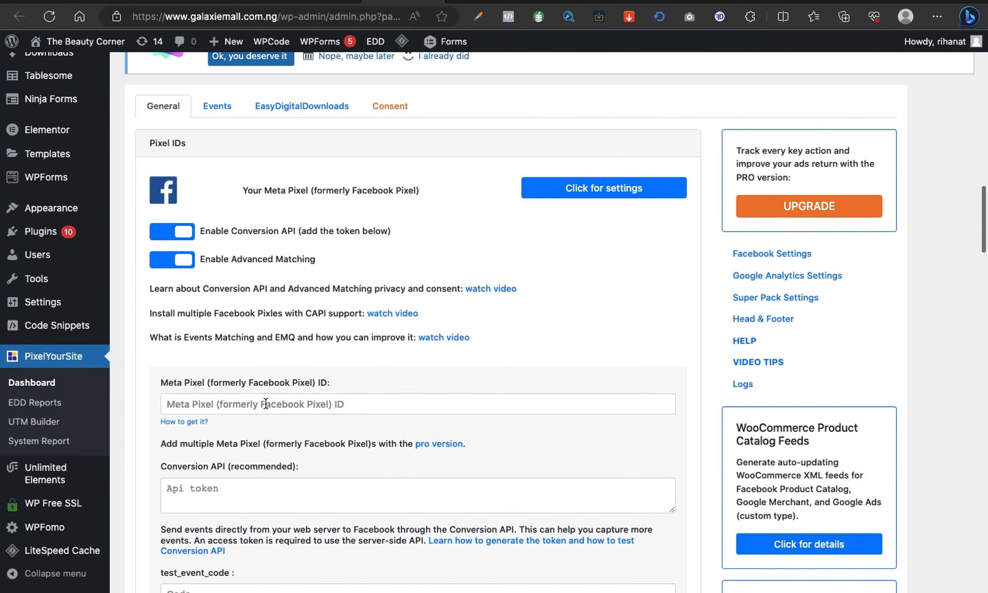
{"action": "left_click", "coordinate": [265, 403]}
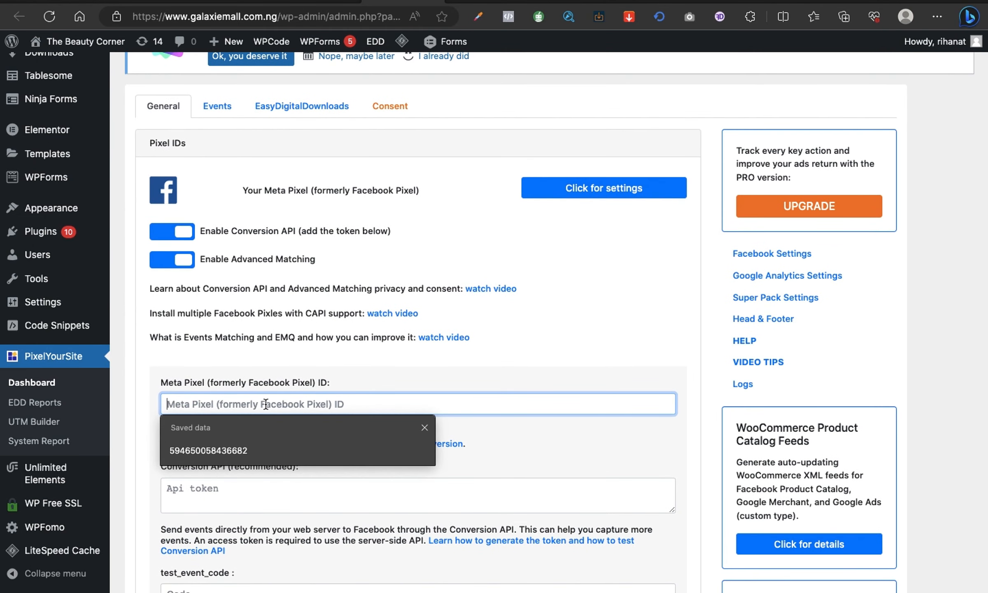
{"action": "key", "text": "super+v"}
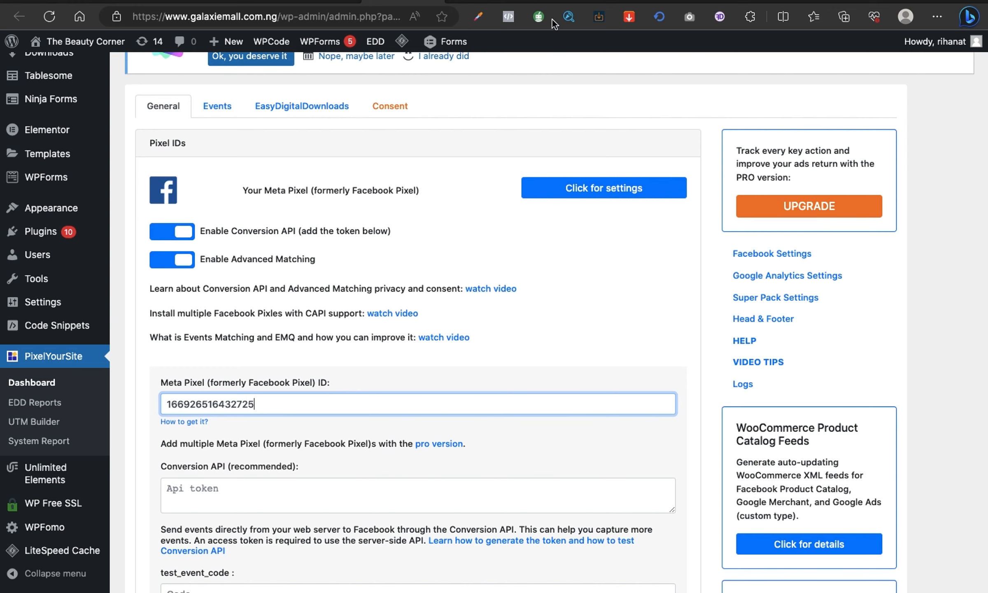
{"action": "left_click", "coordinate": [564, 4]}
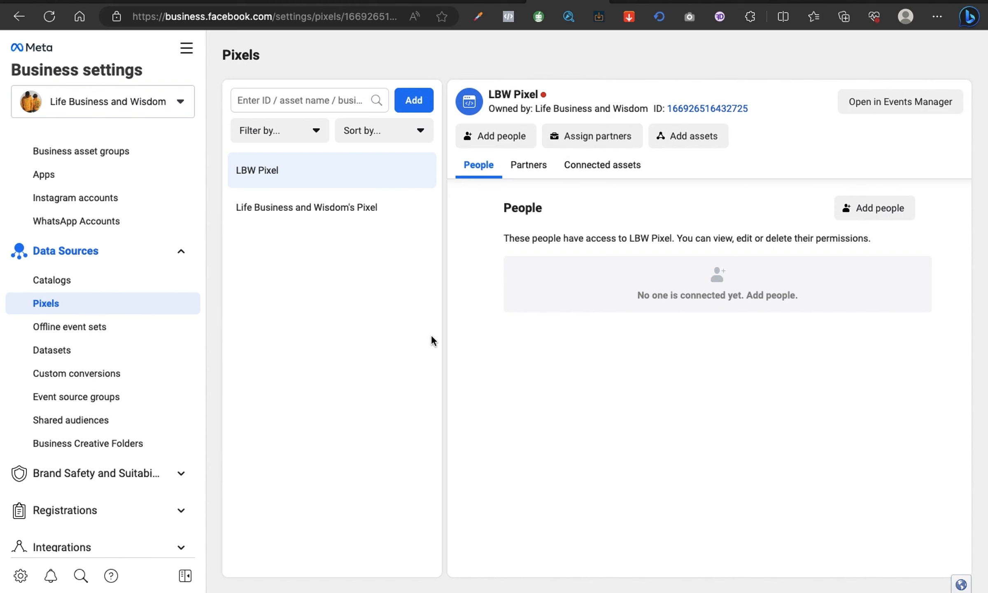
{"action": "left_click", "coordinate": [397, 3]}
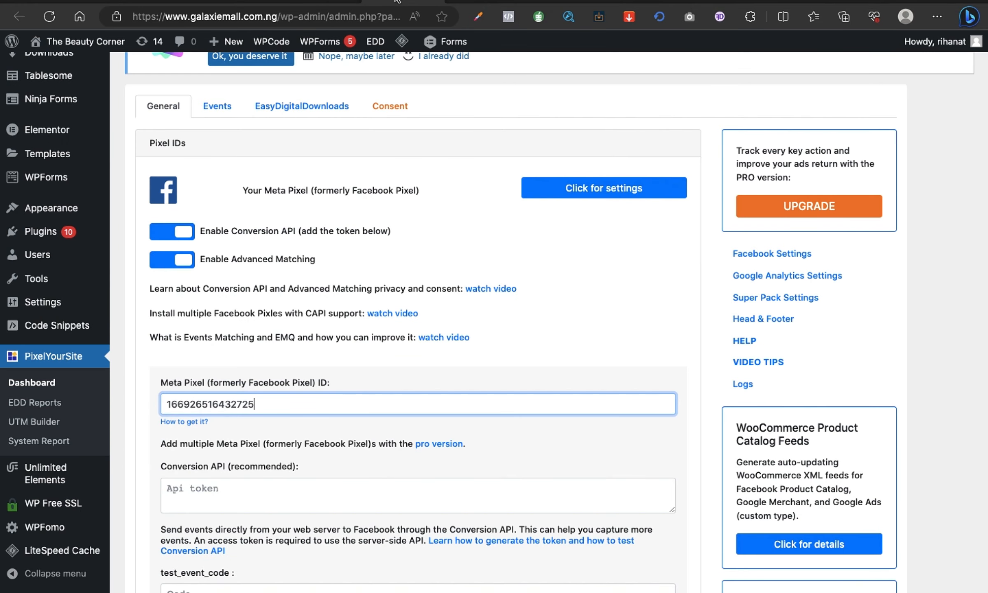
Step: Save the PixelYourSite settings, leaving the Conversion API token, test event code and domain verification empty
{"action": "scroll", "coordinate": [292, 395], "scroll_direction": "down", "scroll_amount": 7}
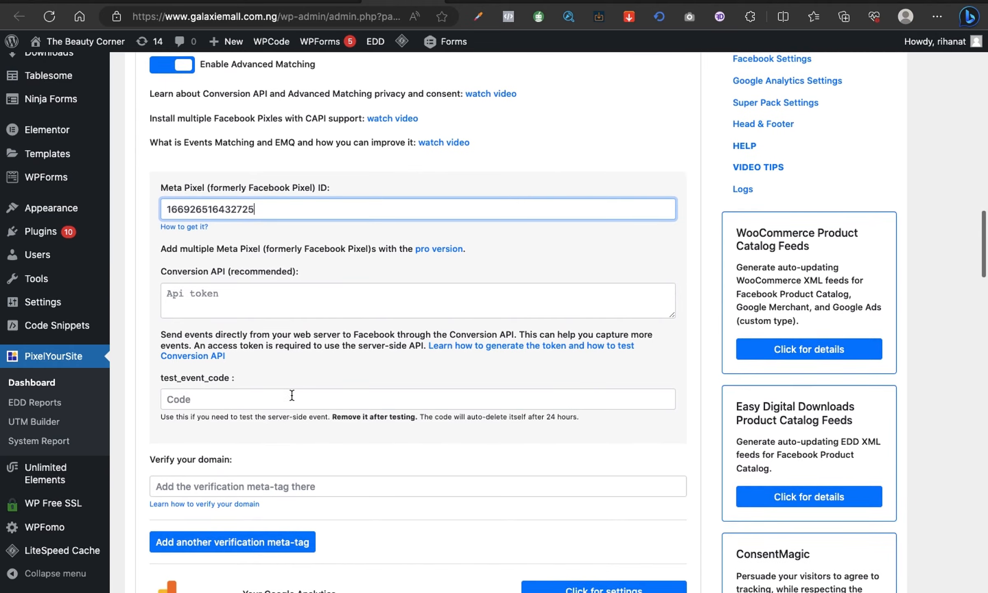
{"action": "scroll", "coordinate": [291, 393], "scroll_direction": "up", "scroll_amount": 3}
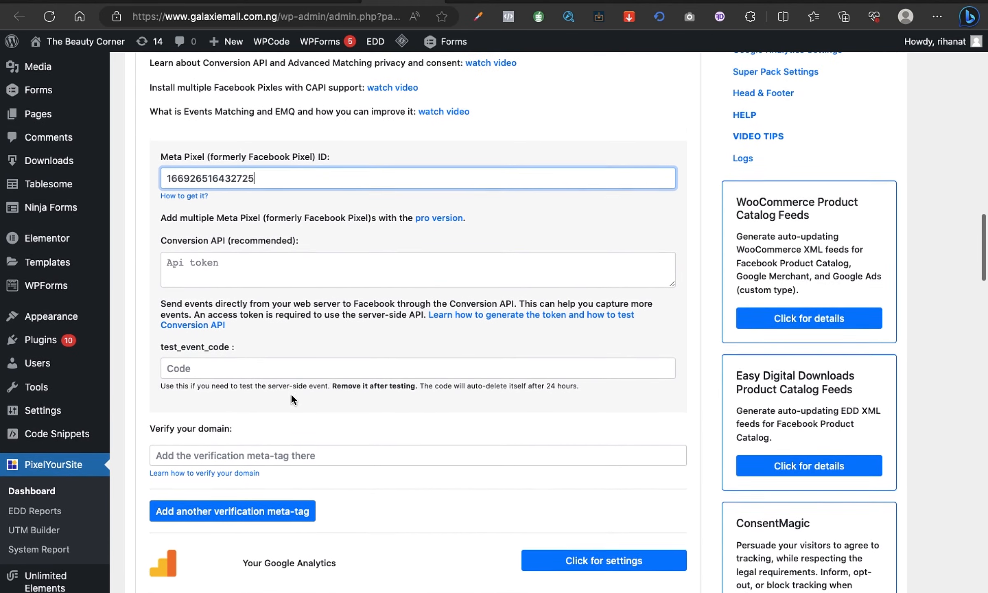
{"action": "scroll", "coordinate": [291, 393], "scroll_direction": "down", "scroll_amount": 12}
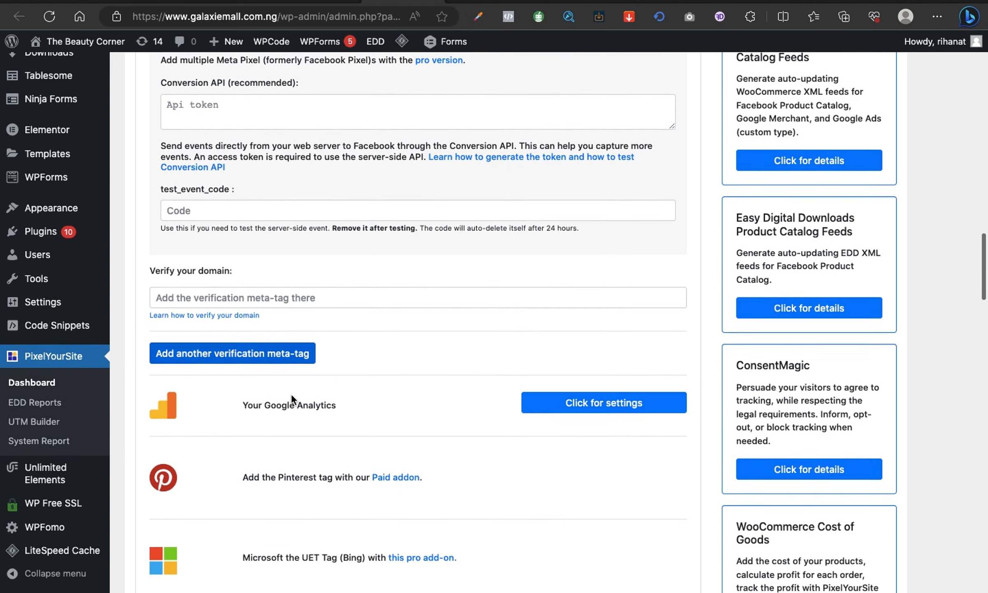
{"action": "scroll", "coordinate": [291, 393], "scroll_direction": "down", "scroll_amount": 20}
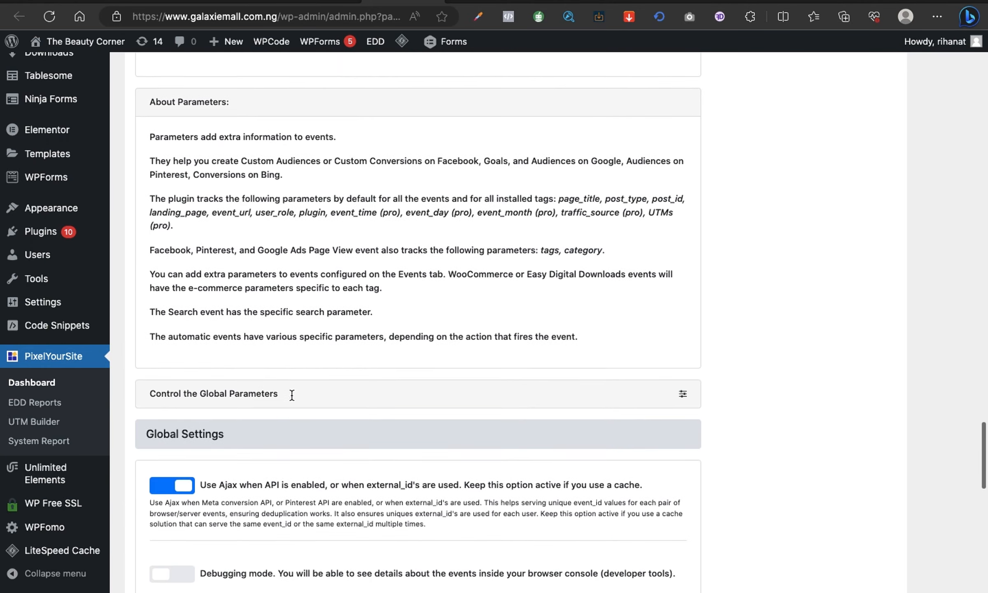
{"action": "scroll", "coordinate": [291, 399], "scroll_direction": "down", "scroll_amount": 2}
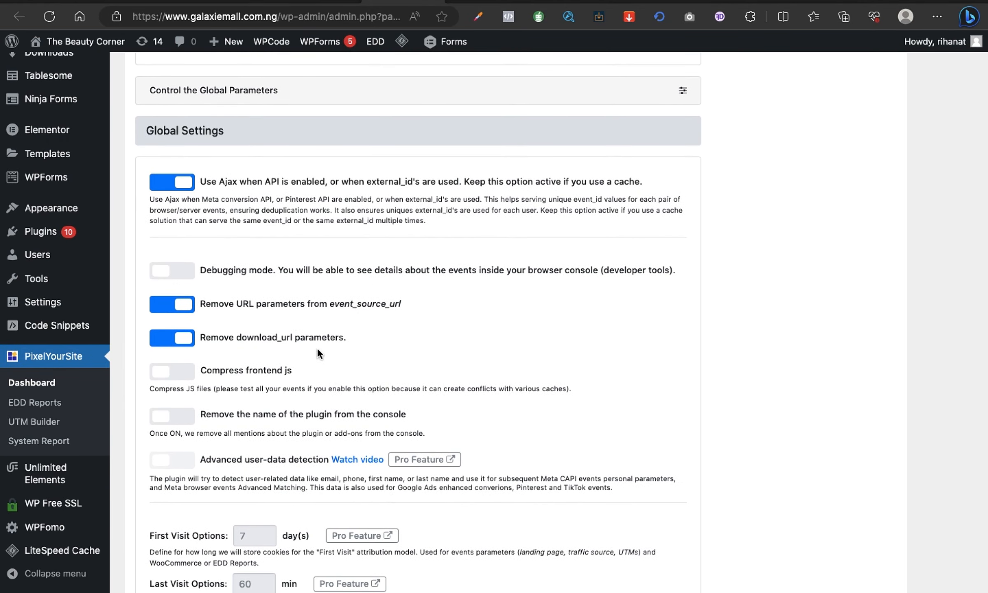
{"action": "scroll", "coordinate": [508, 452], "scroll_direction": "down", "scroll_amount": 10}
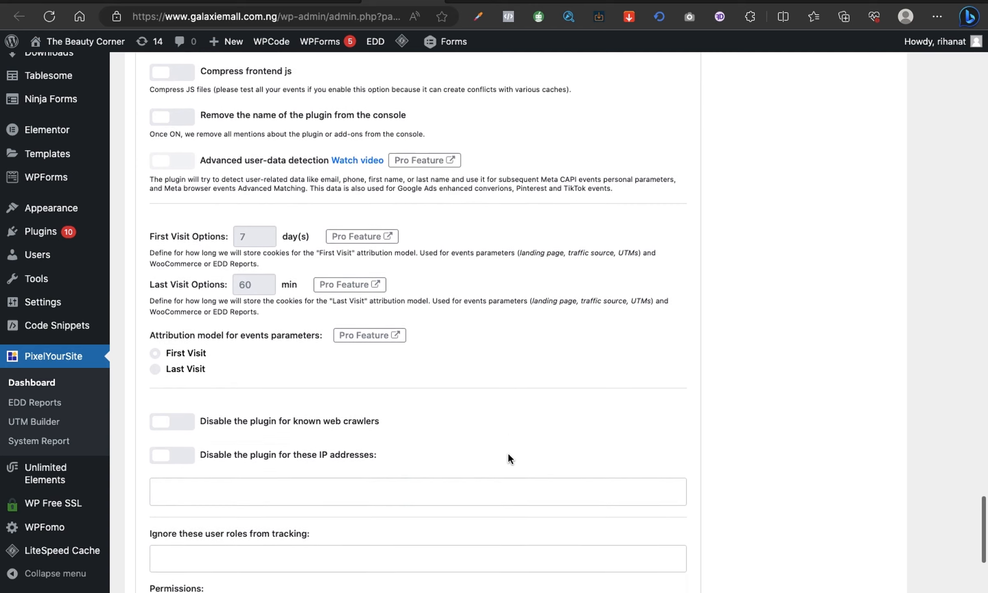
{"action": "scroll", "coordinate": [508, 452], "scroll_direction": "down", "scroll_amount": 3}
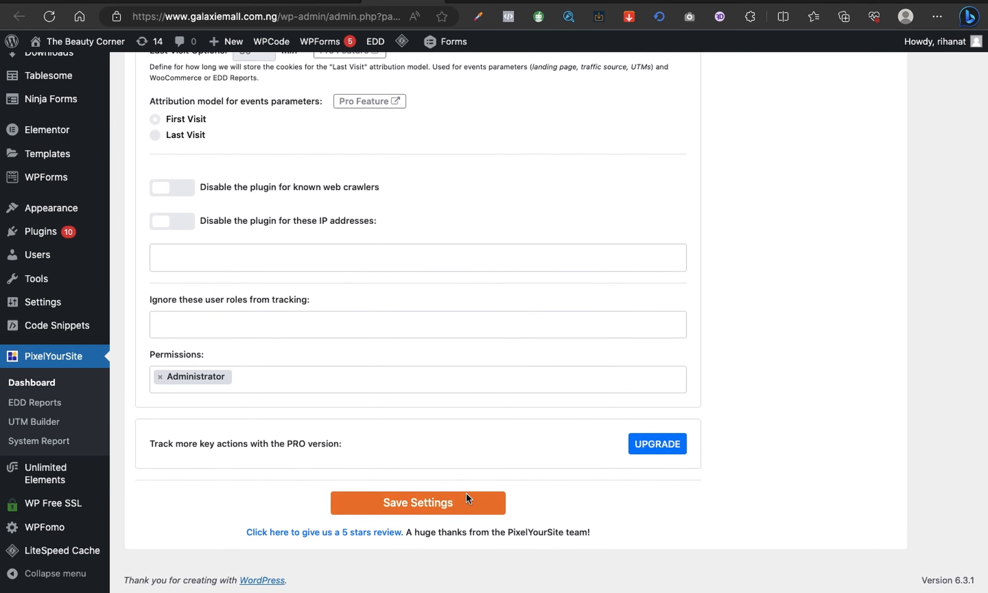
{"action": "left_click", "coordinate": [463, 504]}
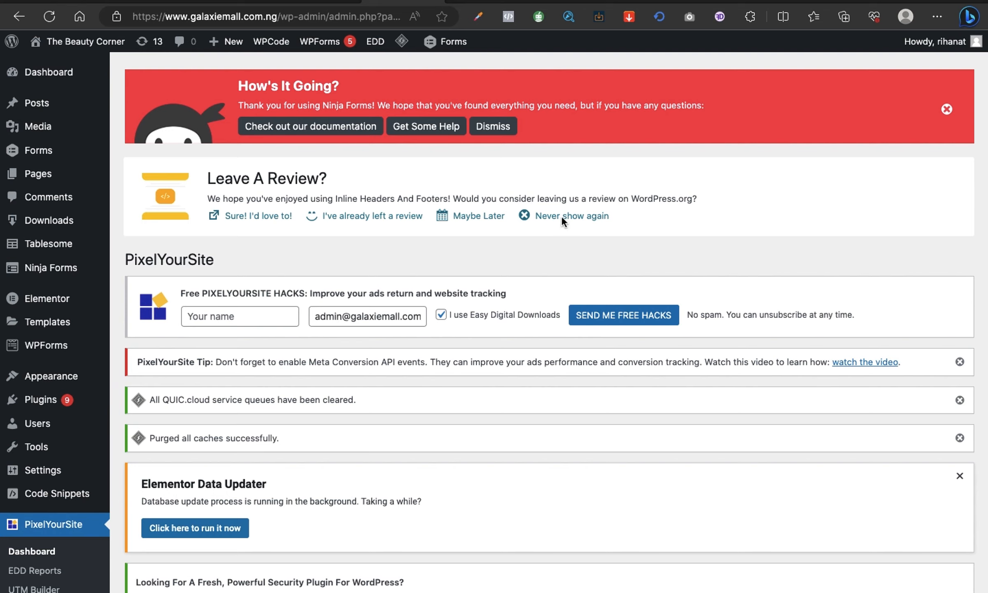
Step: Return to Meta Business settings, open the LBW Pixel in Events Manager and continue its pixel setup
{"action": "left_click", "coordinate": [576, 3]}
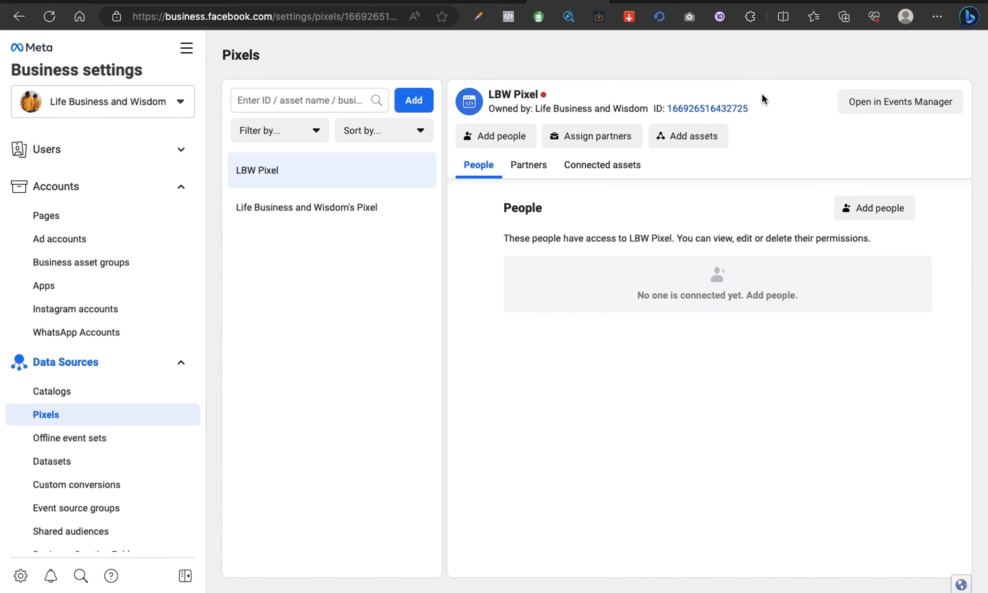
{"action": "left_click", "coordinate": [860, 108]}
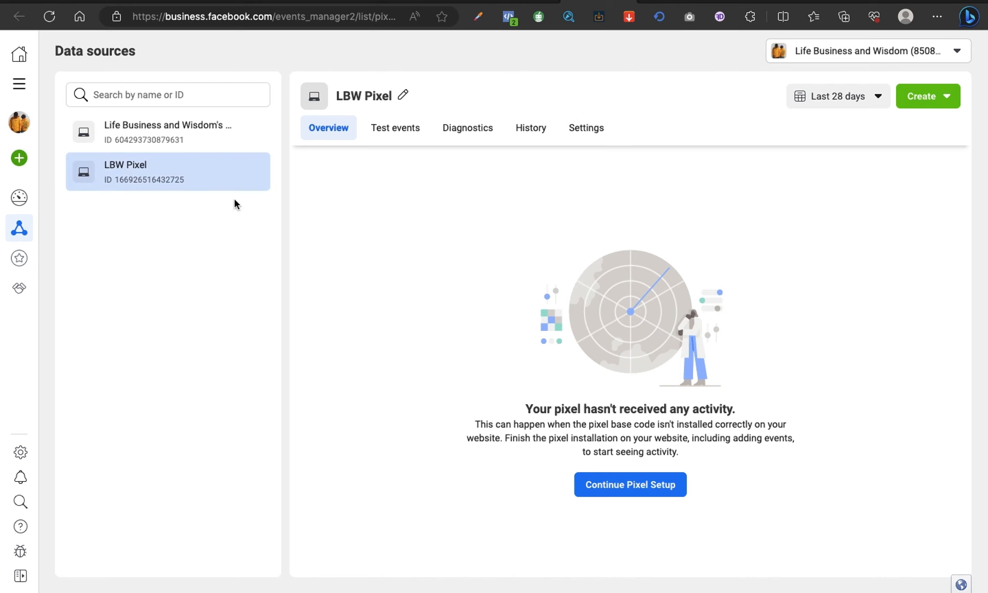
{"action": "left_click", "coordinate": [630, 488]}
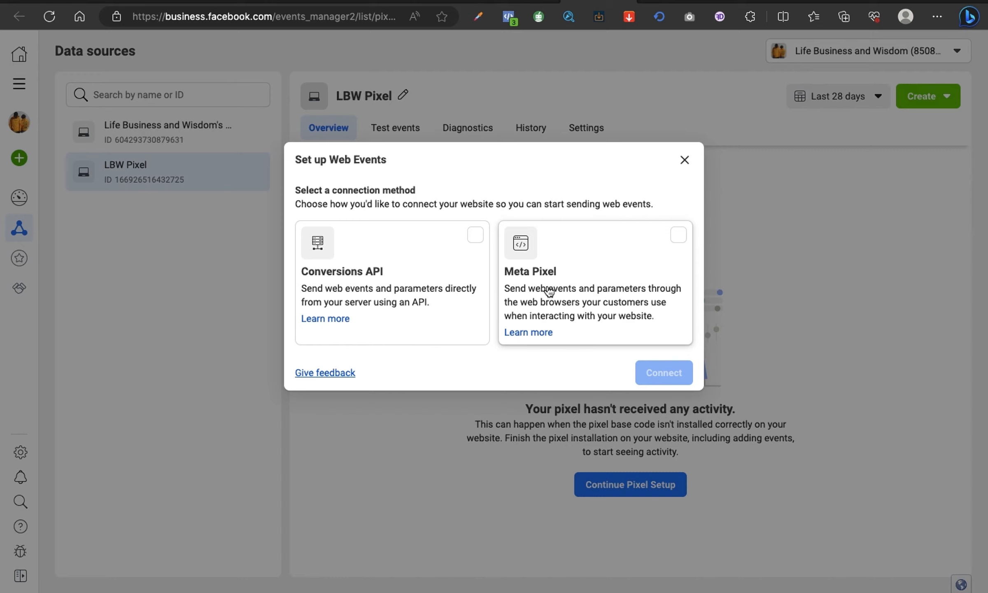
Step: Choose Meta Pixel as the connection method for web events and connect
{"action": "left_click", "coordinate": [678, 236]}
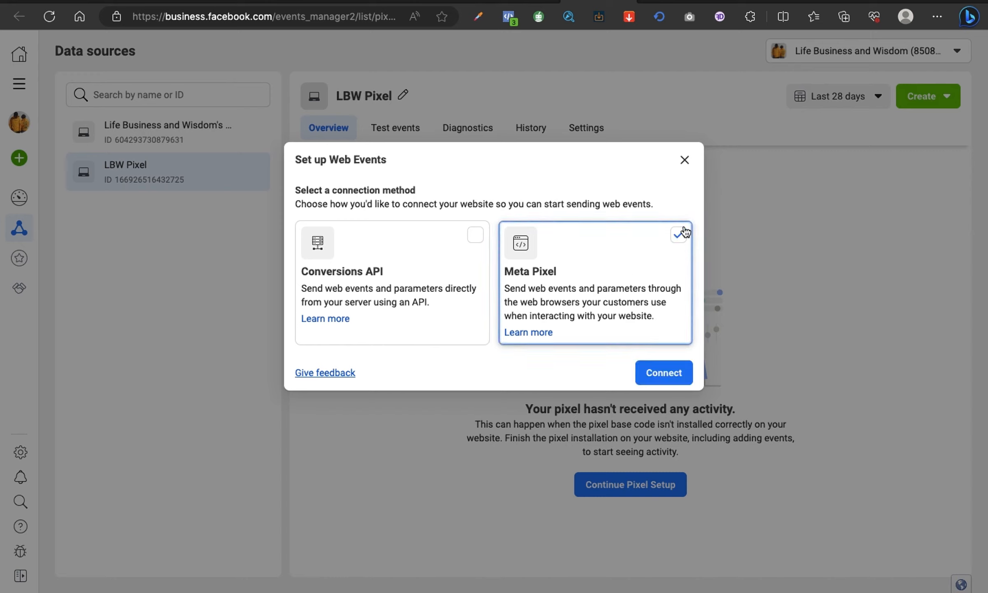
{"action": "left_click", "coordinate": [680, 236]}
{"action": "left_click", "coordinate": [611, 276]}
{"action": "left_click", "coordinate": [664, 372]}
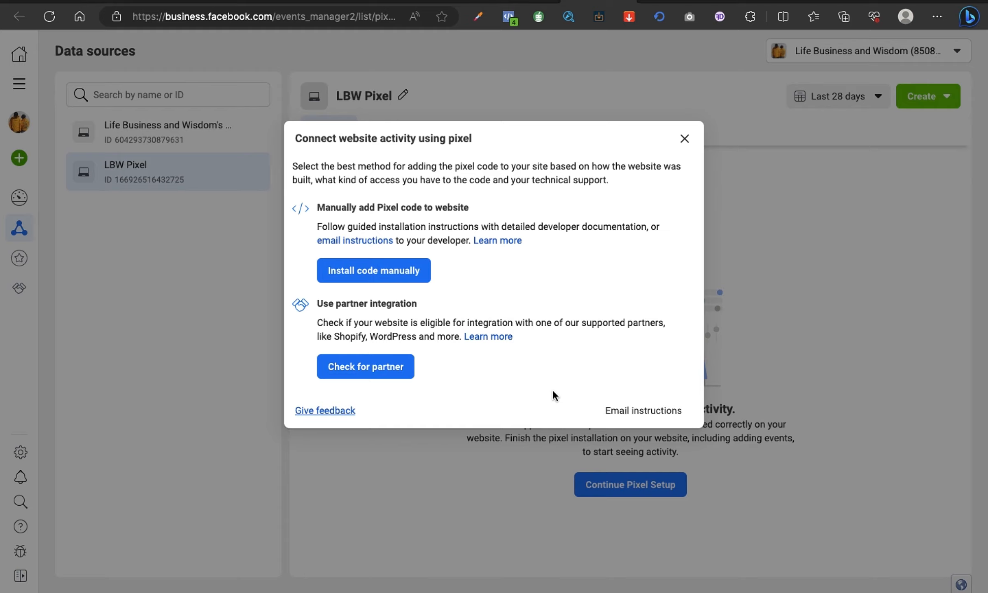
Step: Use partner integration for the pixel installation and choose WordPress as the partner
{"action": "left_click", "coordinate": [373, 365]}
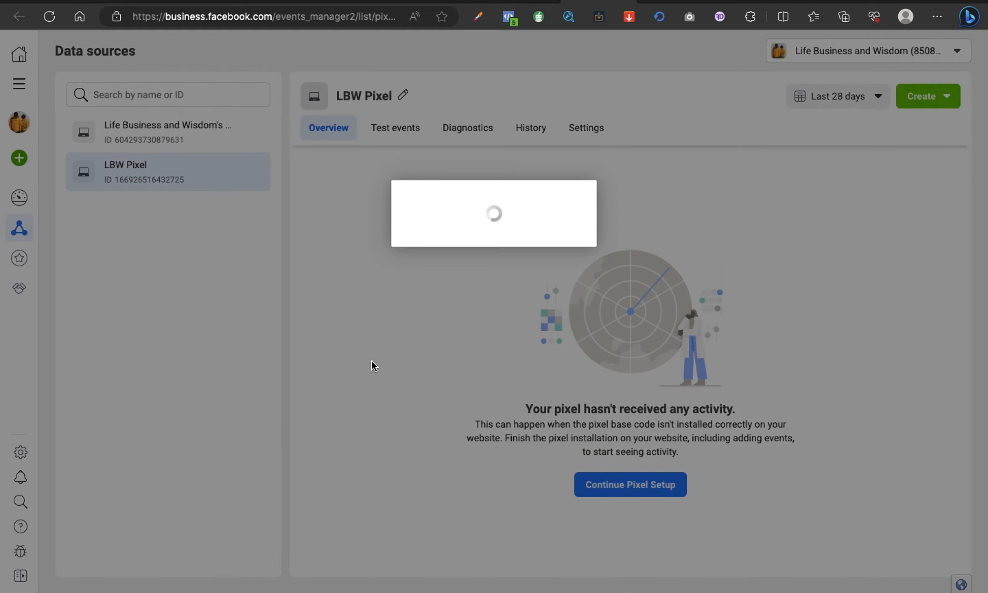
{"action": "scroll", "coordinate": [491, 287], "scroll_direction": "down", "scroll_amount": 4}
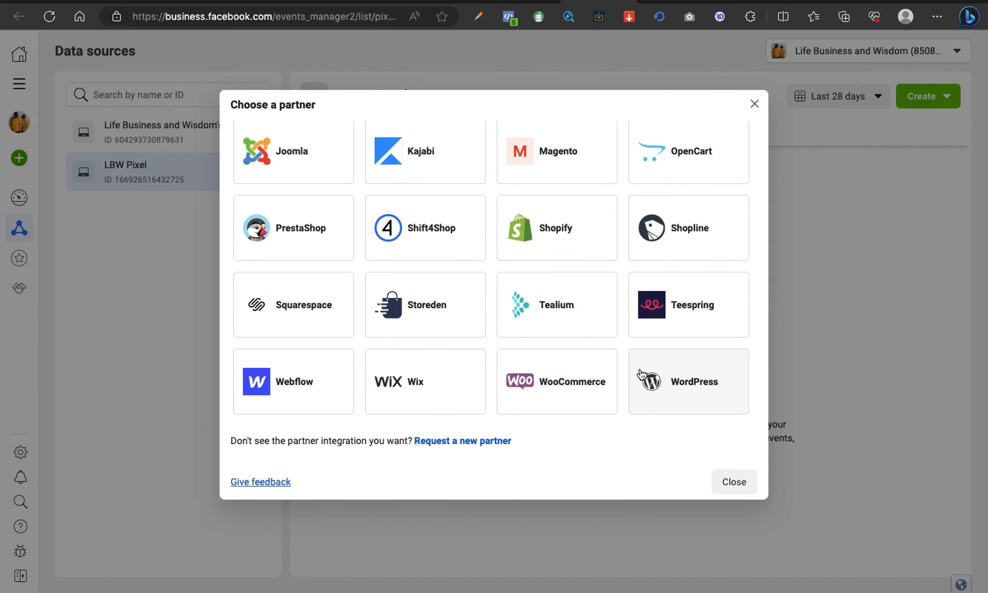
{"action": "left_click", "coordinate": [661, 381]}
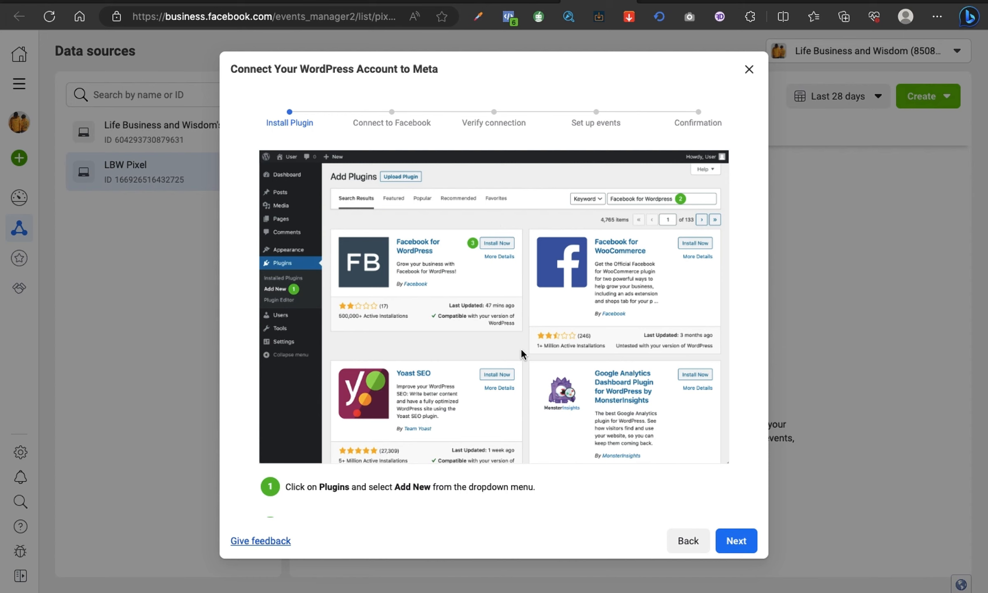
Step: Go through the Install Plugin and Connect to Facebook instructions and advance to the Verify connection stage
{"action": "scroll", "coordinate": [521, 348], "scroll_direction": "down", "scroll_amount": 3}
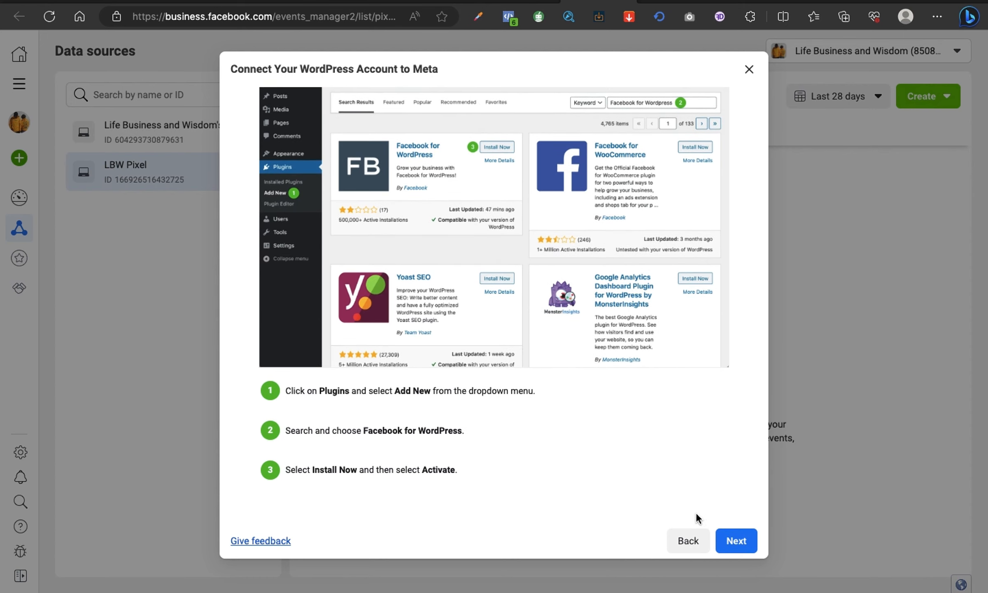
{"action": "left_click", "coordinate": [736, 541]}
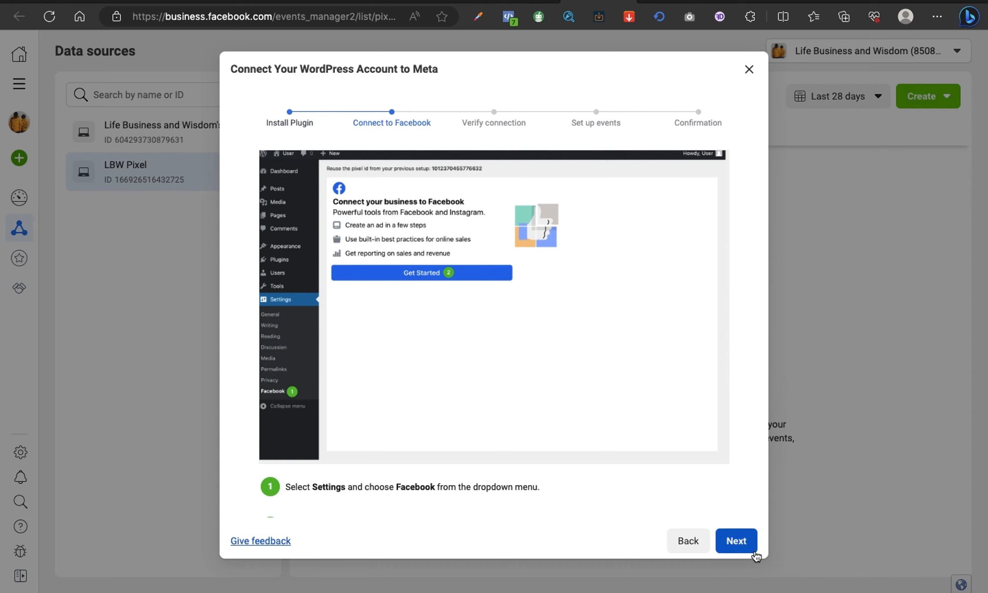
{"action": "left_click", "coordinate": [737, 541]}
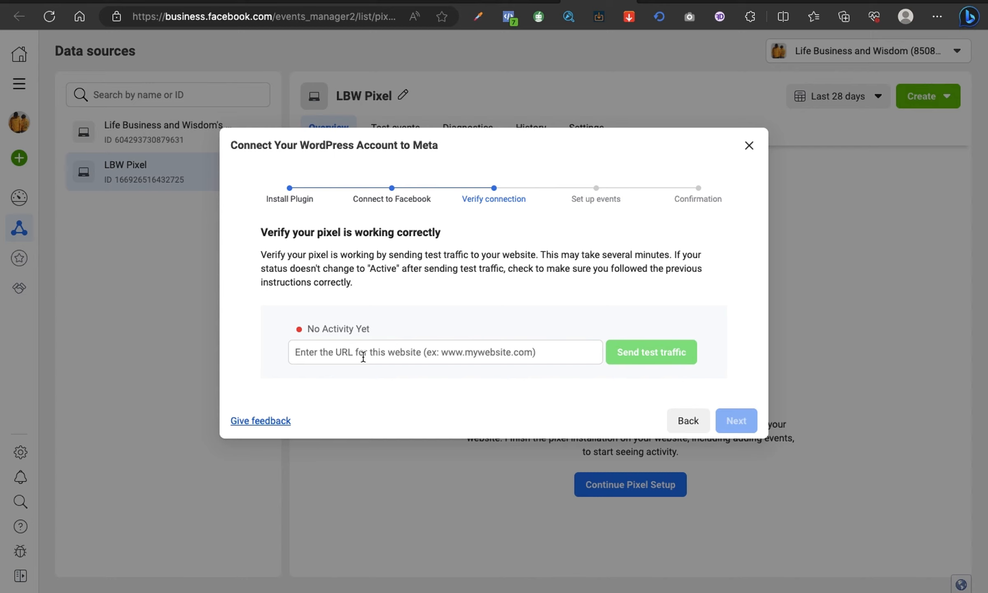
Step: Copy the WordPress site's address from its homepage and return to the website URL field for sending test traffic
{"action": "left_click", "coordinate": [430, 352]}
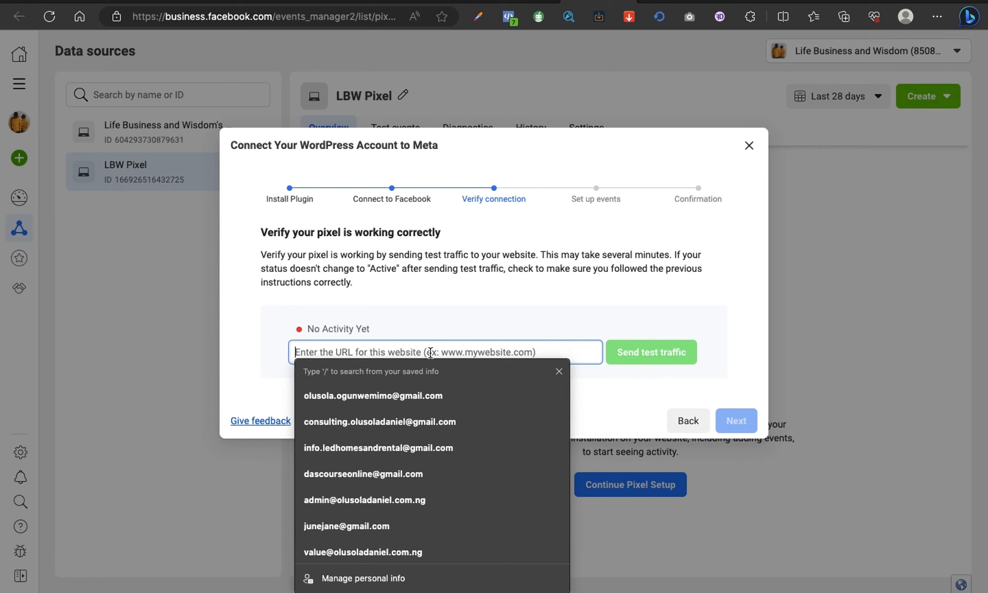
{"action": "left_click", "coordinate": [423, 354]}
{"action": "left_click", "coordinate": [151, 0]}
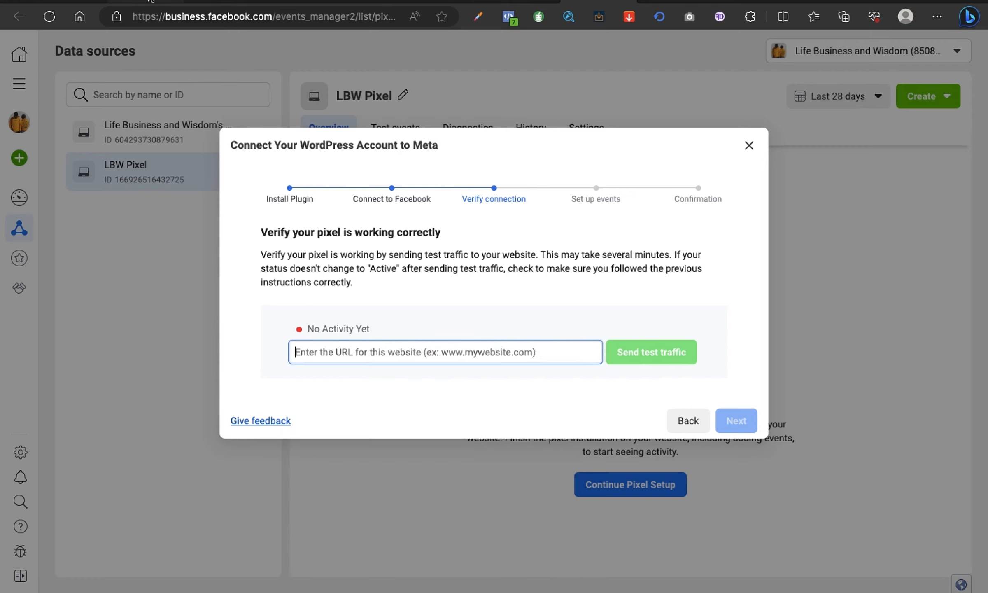
{"action": "left_click", "coordinate": [151, 1]}
{"action": "left_click", "coordinate": [247, 21]}
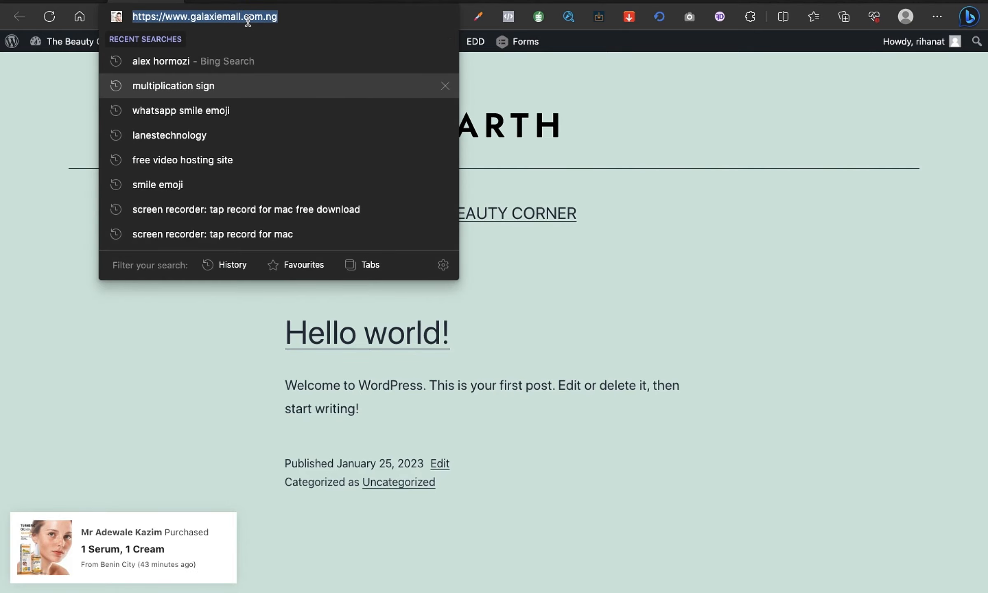
{"action": "left_click", "coordinate": [596, 2]}
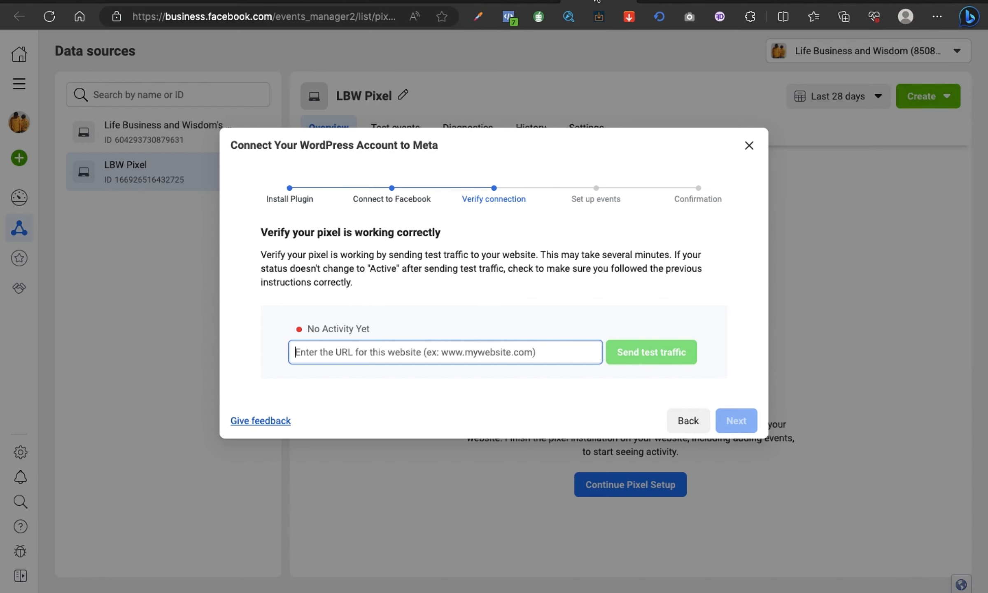
{"action": "left_click", "coordinate": [438, 352]}
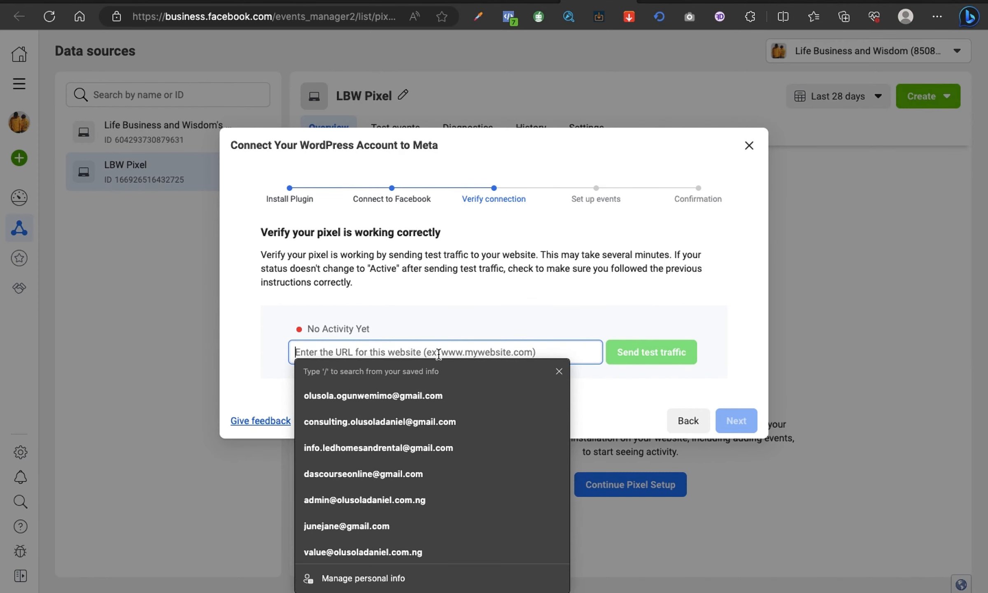
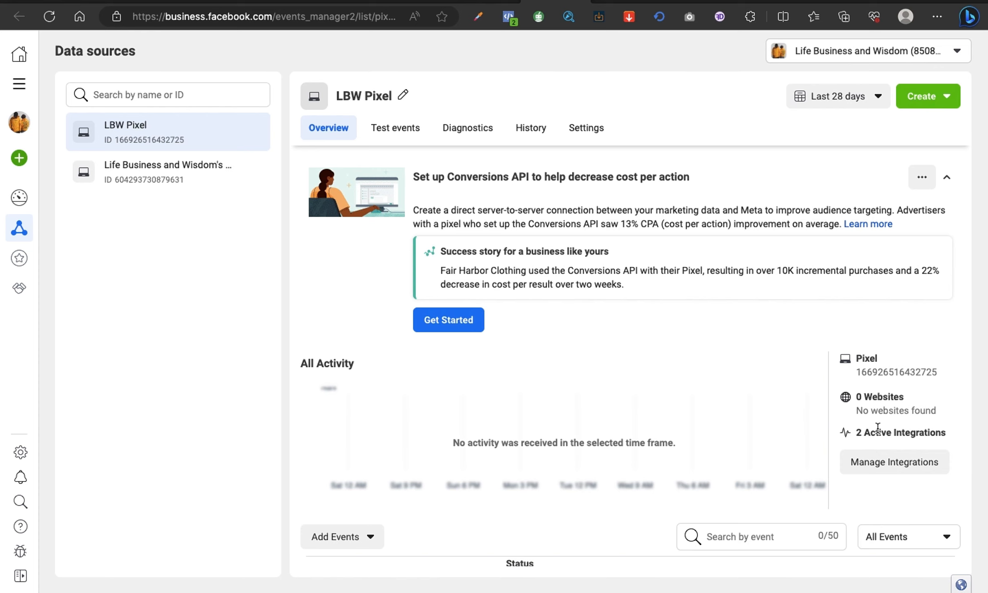
Step: Review the LBW Pixel's active integrations, and refresh its Business settings page to check the pixel's status
{"action": "left_click", "coordinate": [881, 462]}
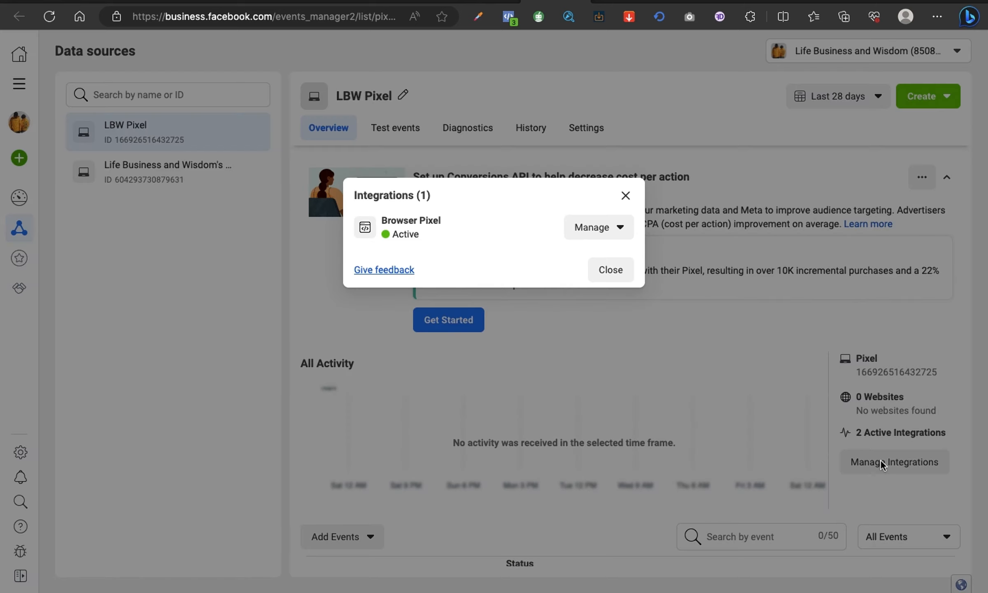
{"action": "left_click", "coordinate": [613, 269]}
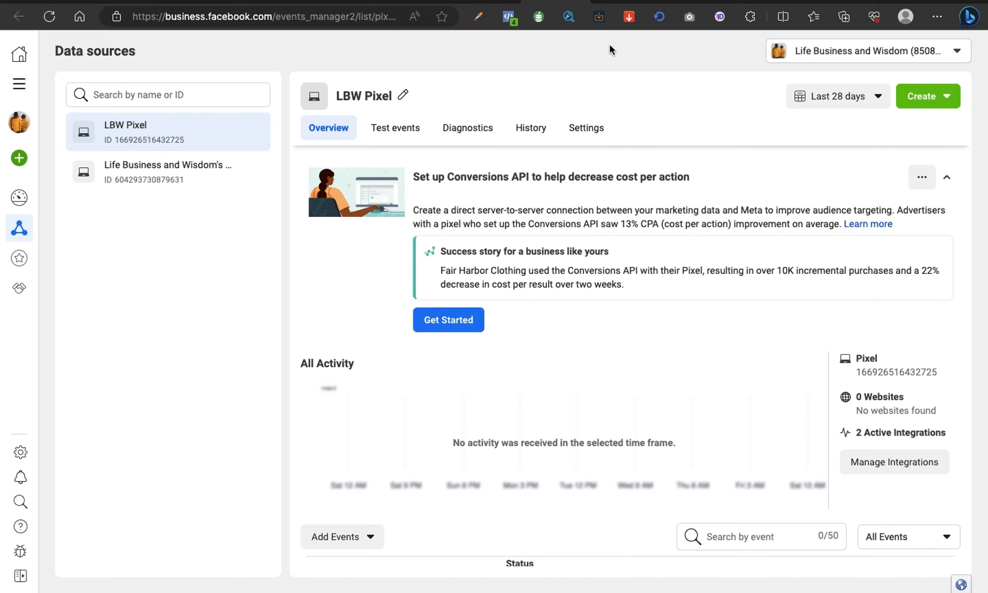
{"action": "left_click", "coordinate": [483, 2]}
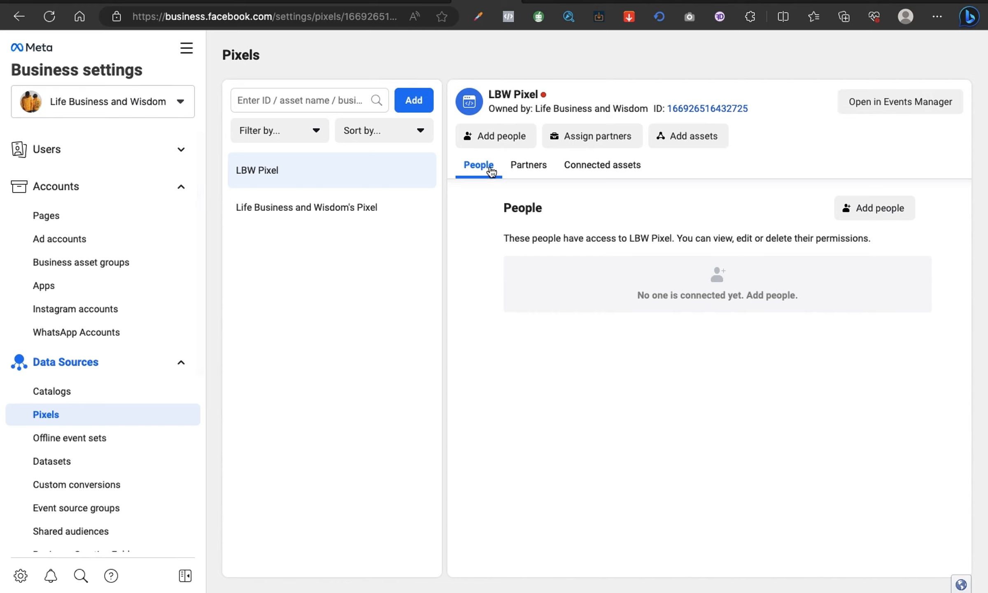
{"action": "mouse_move", "coordinate": [544, 98]}
{"action": "left_click", "coordinate": [51, 16]}
{"action": "mouse_move", "coordinate": [544, 97]}
Step: In the LBW Pixel's Events Manager settings, generate a Conversions API access token for manual setup and copy it
{"action": "left_click", "coordinate": [546, 1]}
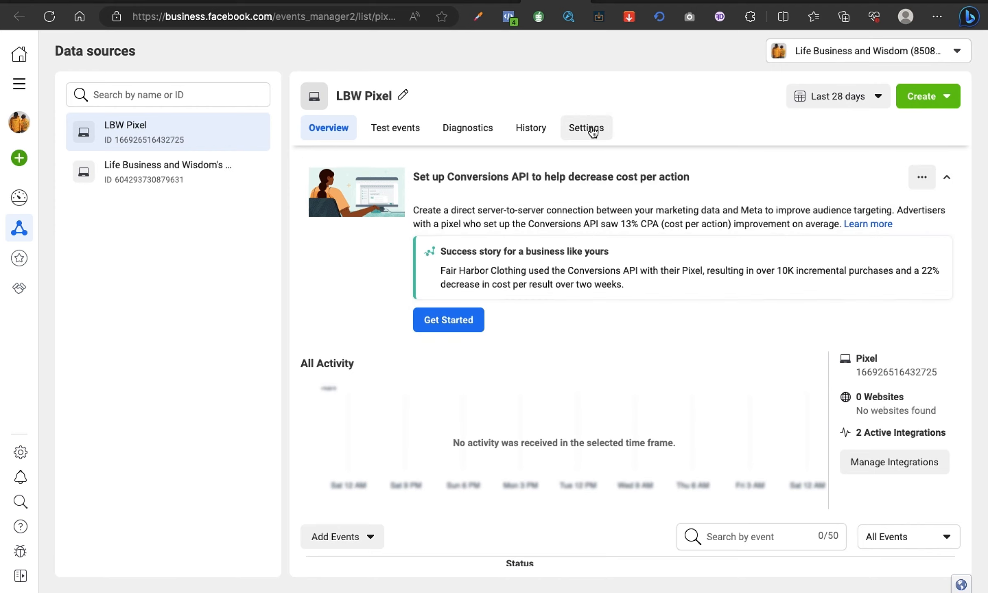
{"action": "left_click", "coordinate": [591, 129]}
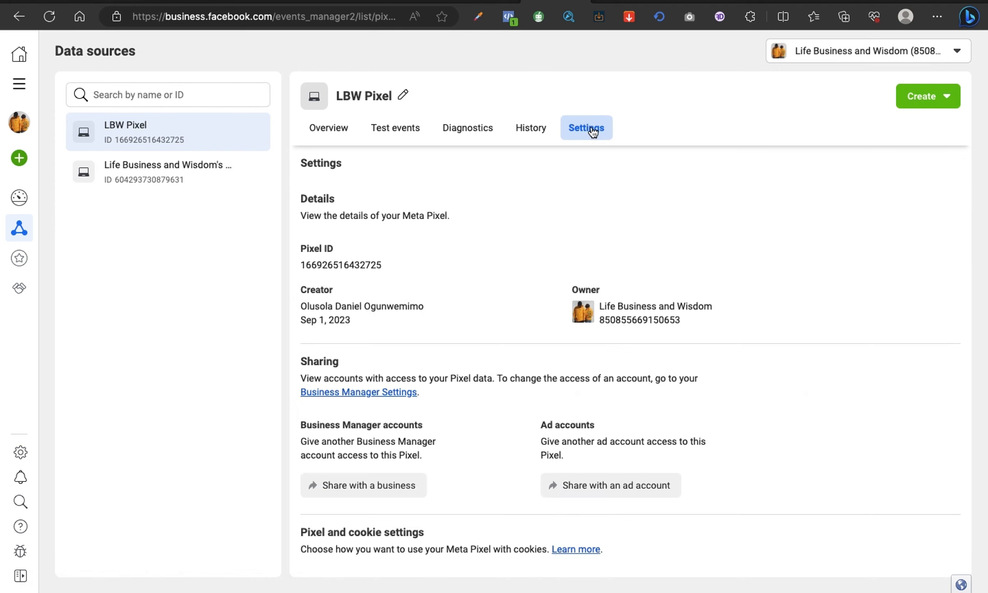
{"action": "scroll", "coordinate": [503, 269], "scroll_direction": "down", "scroll_amount": 9}
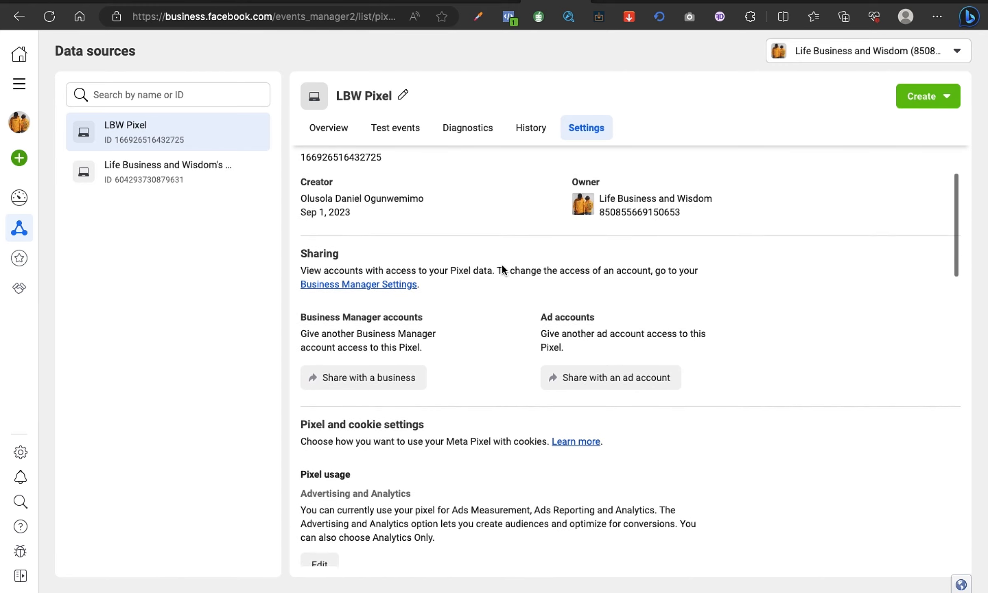
{"action": "scroll", "coordinate": [502, 263], "scroll_direction": "down", "scroll_amount": 8}
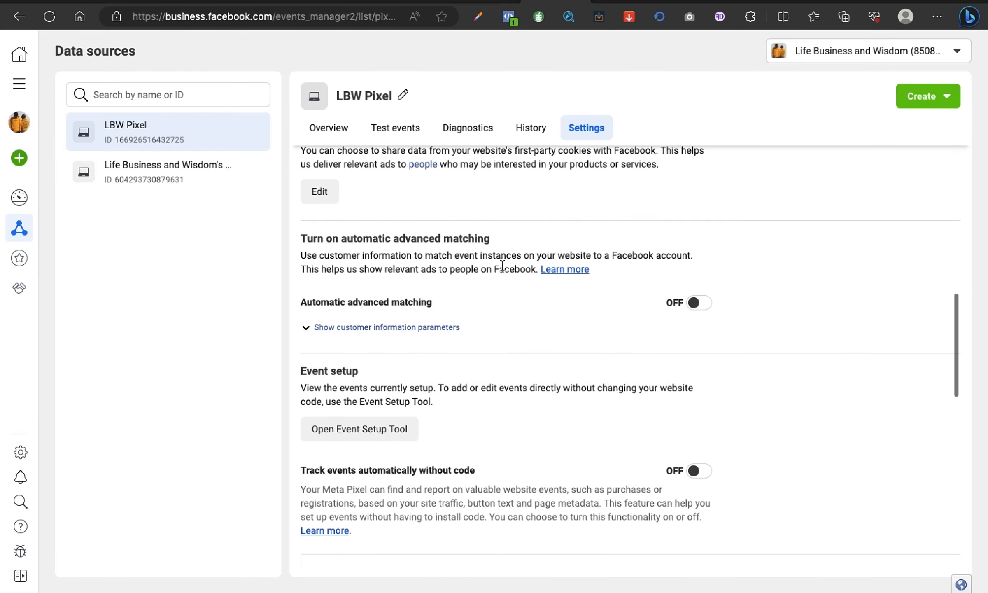
{"action": "scroll", "coordinate": [501, 266], "scroll_direction": "down", "scroll_amount": 6}
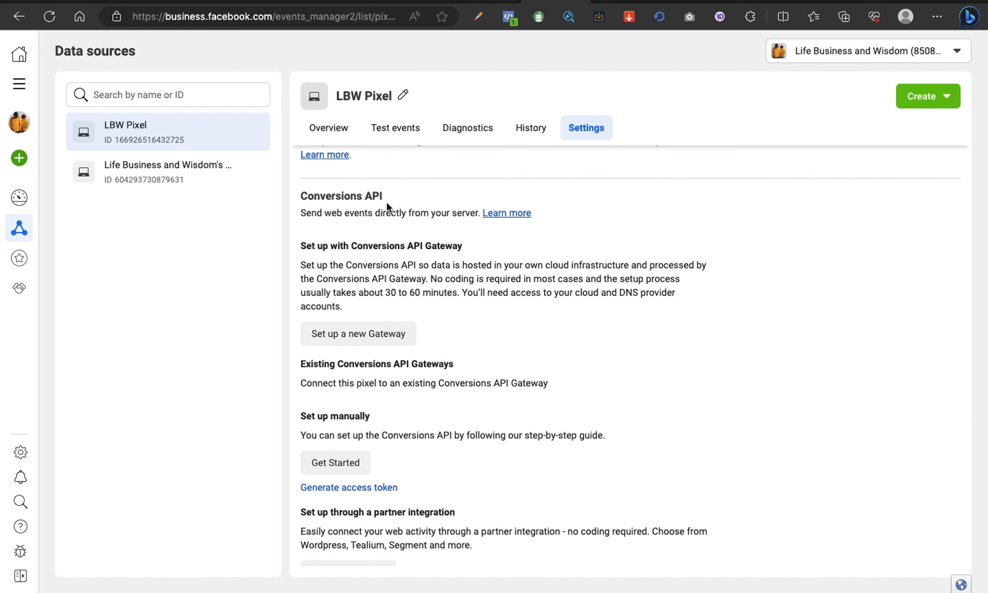
{"action": "scroll", "coordinate": [415, 320], "scroll_direction": "down", "scroll_amount": 2}
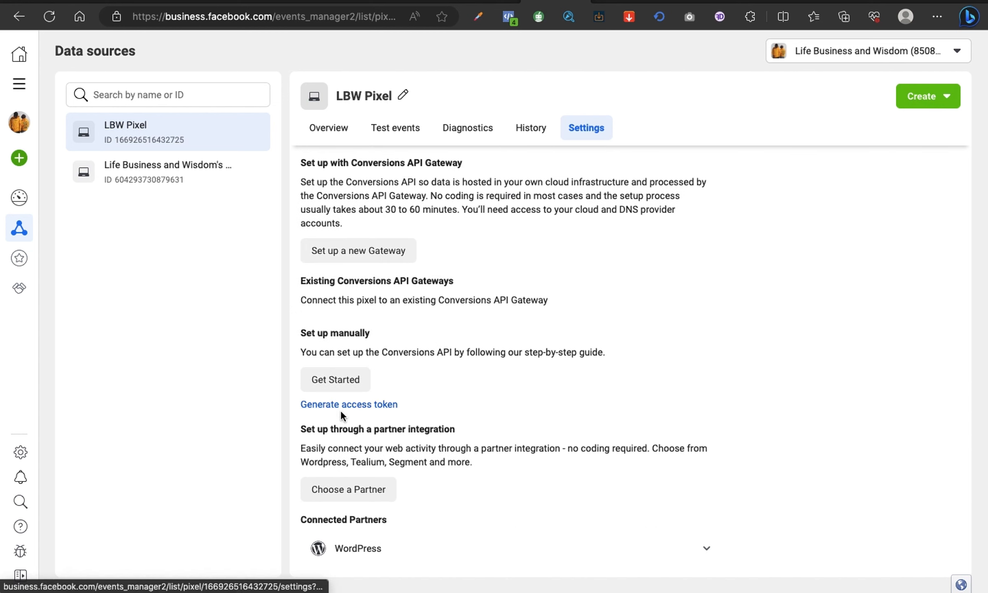
{"action": "left_click", "coordinate": [367, 406]}
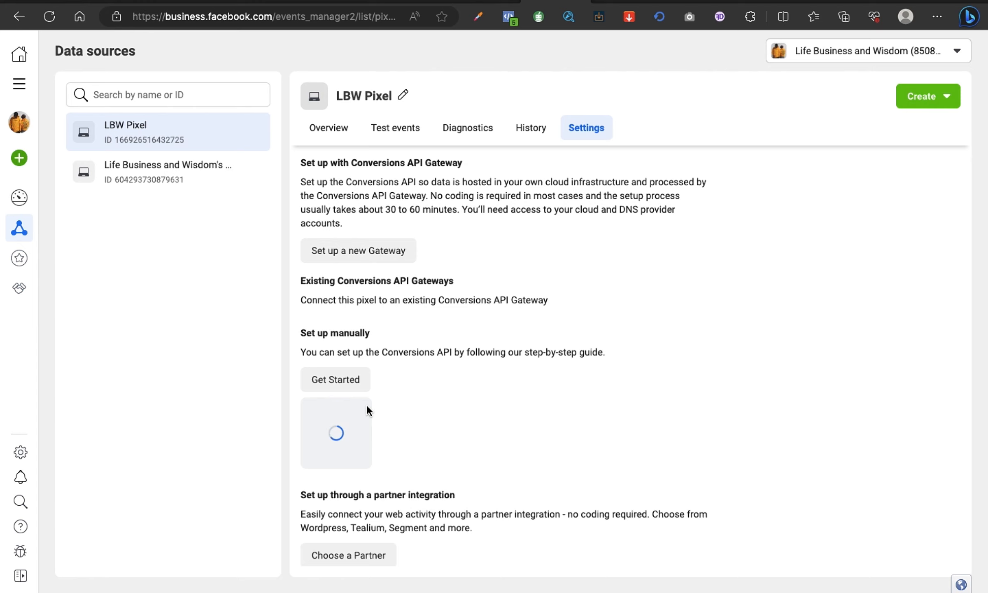
{"action": "mouse_move", "coordinate": [453, 459]}
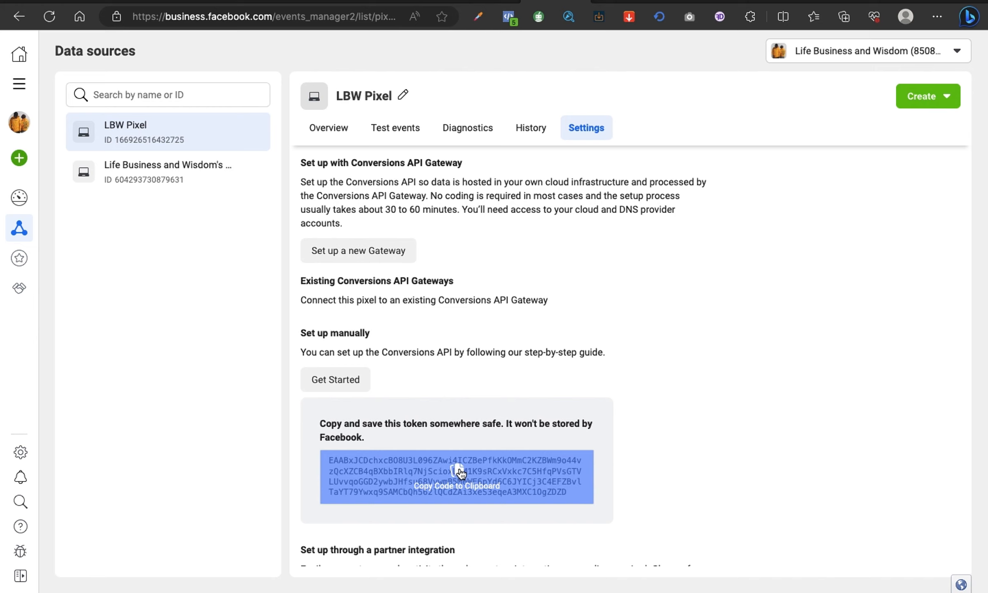
{"action": "left_click", "coordinate": [460, 473]}
{"action": "left_click", "coordinate": [457, 474]}
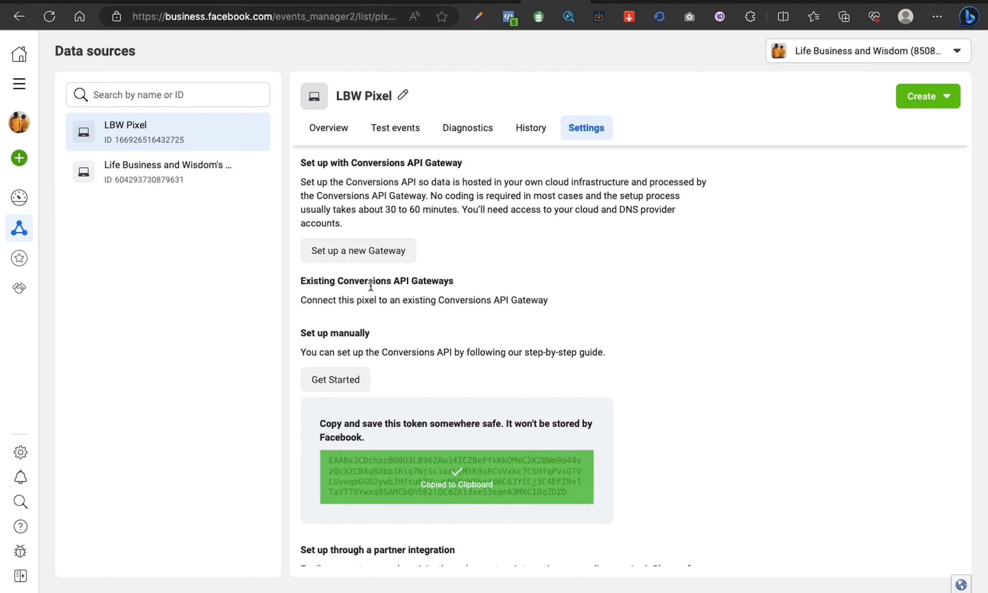
Step: Switch to the WordPress site's PixelYourSite dashboard and expand the Meta Pixel settings
{"action": "left_click", "coordinate": [341, 2]}
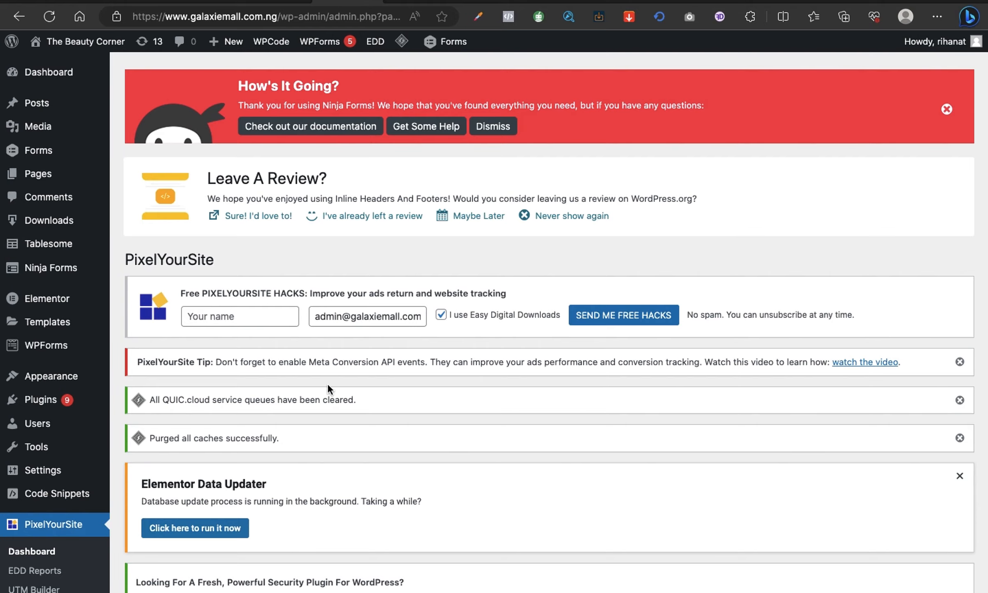
{"action": "scroll", "coordinate": [327, 391], "scroll_direction": "down", "scroll_amount": 20}
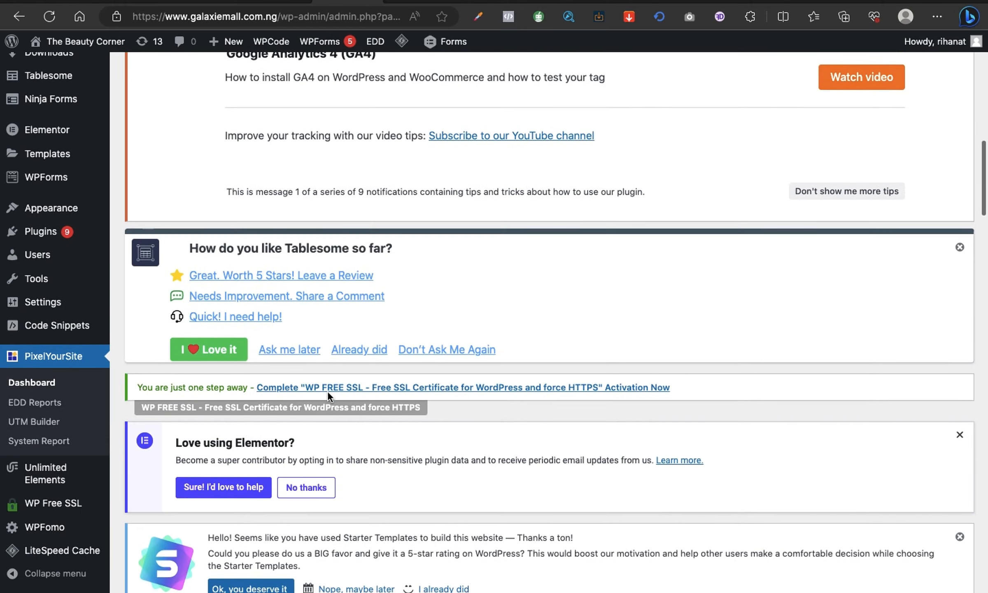
{"action": "scroll", "coordinate": [327, 391], "scroll_direction": "down", "scroll_amount": 7}
{"action": "scroll", "coordinate": [328, 391], "scroll_direction": "up", "scroll_amount": 4}
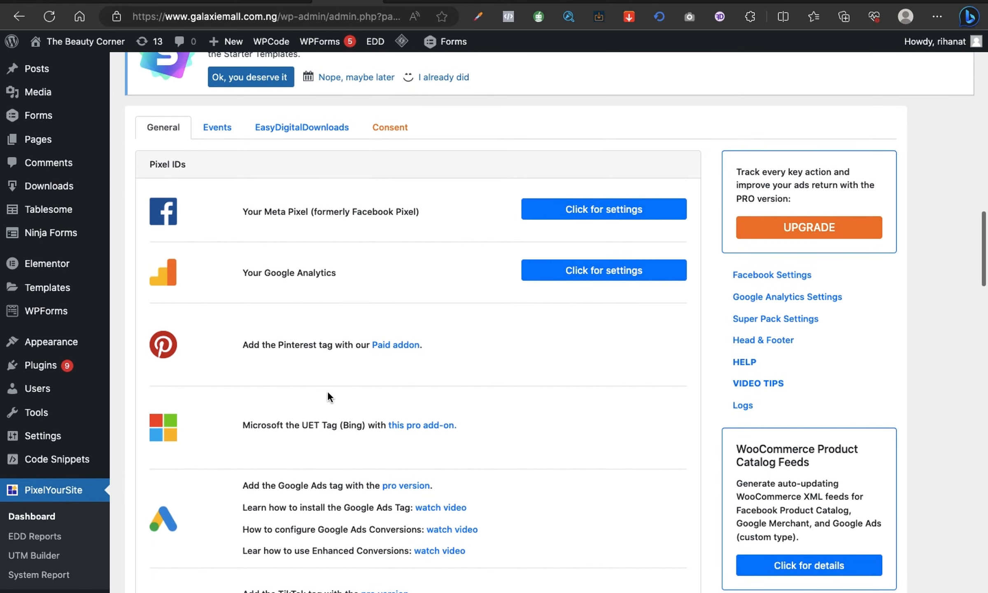
{"action": "left_click", "coordinate": [608, 260]}
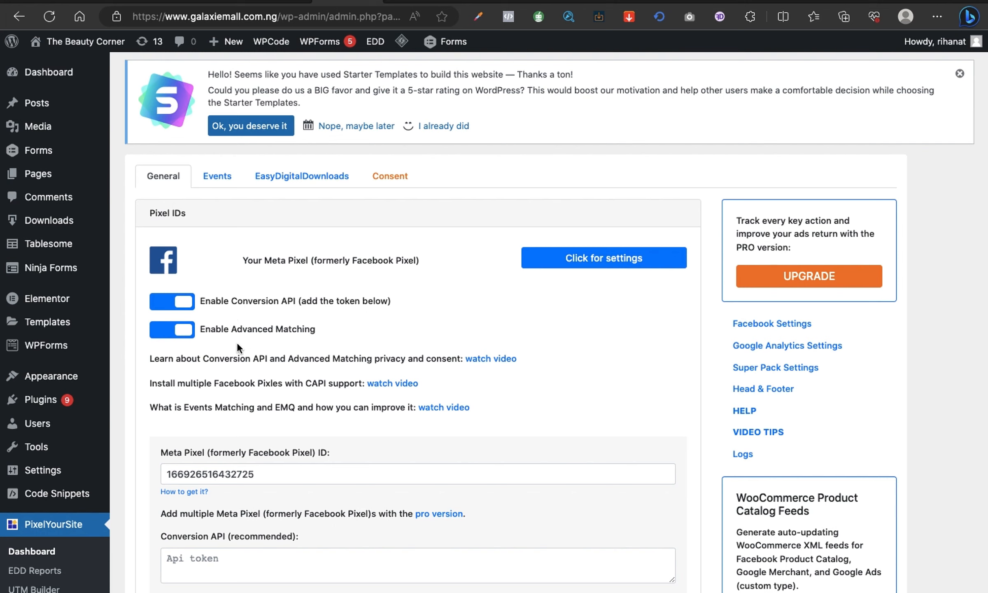
Step: Paste the copied access token as the Conversion API token for the Meta Pixel
{"action": "scroll", "coordinate": [324, 335], "scroll_direction": "down", "scroll_amount": 5}
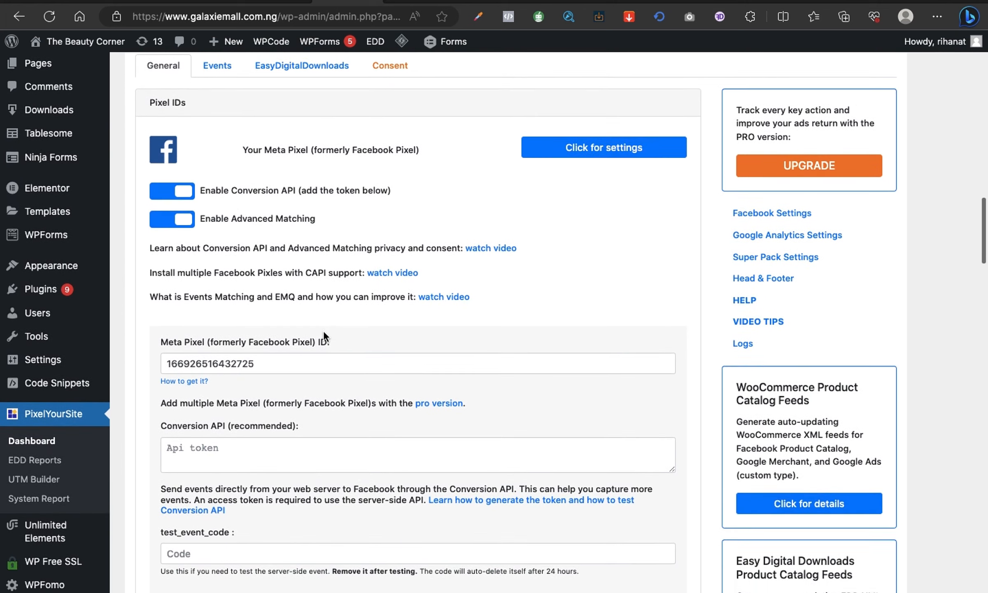
{"action": "scroll", "coordinate": [323, 330], "scroll_direction": "down", "scroll_amount": 5}
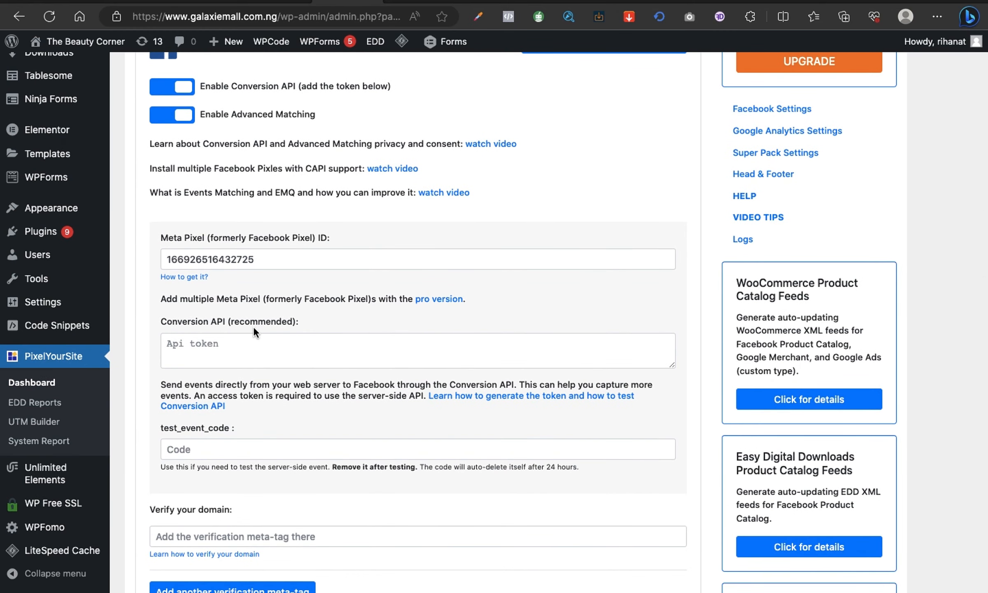
{"action": "left_click", "coordinate": [255, 336]}
{"action": "key", "text": "ctrl+v"}
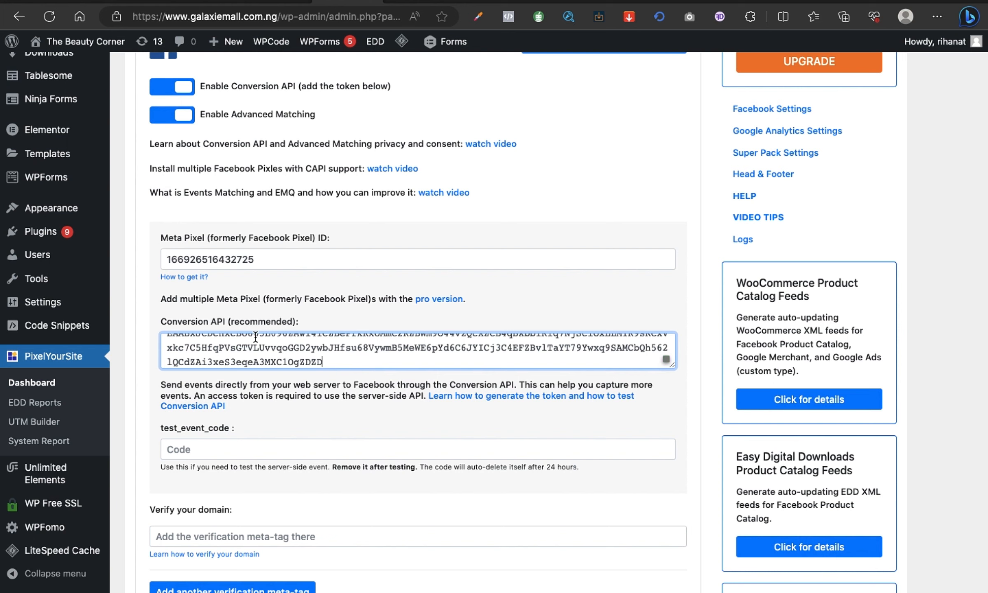
{"action": "scroll", "coordinate": [255, 337], "scroll_direction": "up", "scroll_amount": 2}
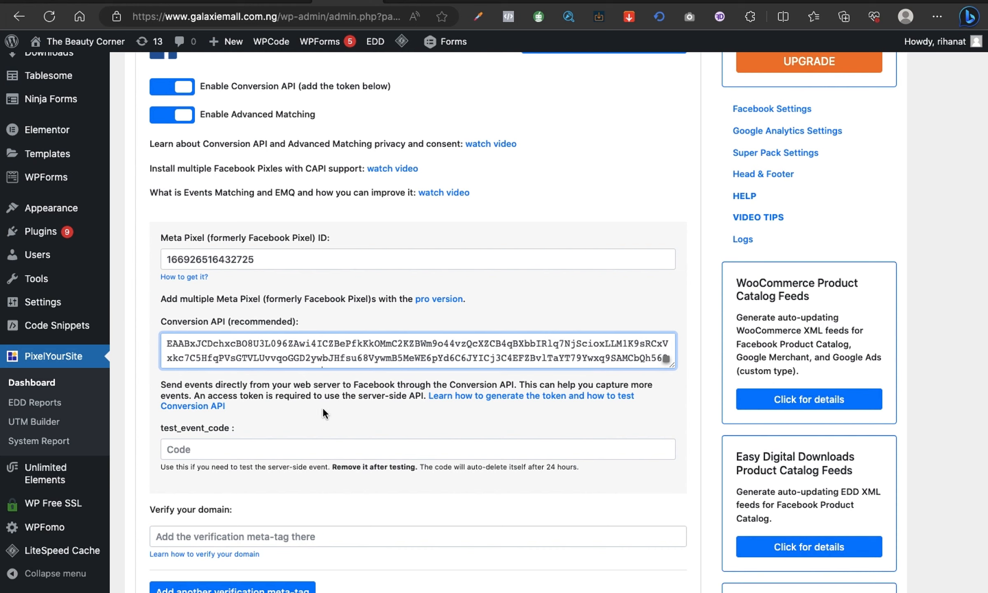
Step: Save the PixelYourSite plugin settings
{"action": "scroll", "coordinate": [338, 461], "scroll_direction": "down", "scroll_amount": 1}
{"action": "scroll", "coordinate": [337, 458], "scroll_direction": "down", "scroll_amount": 20}
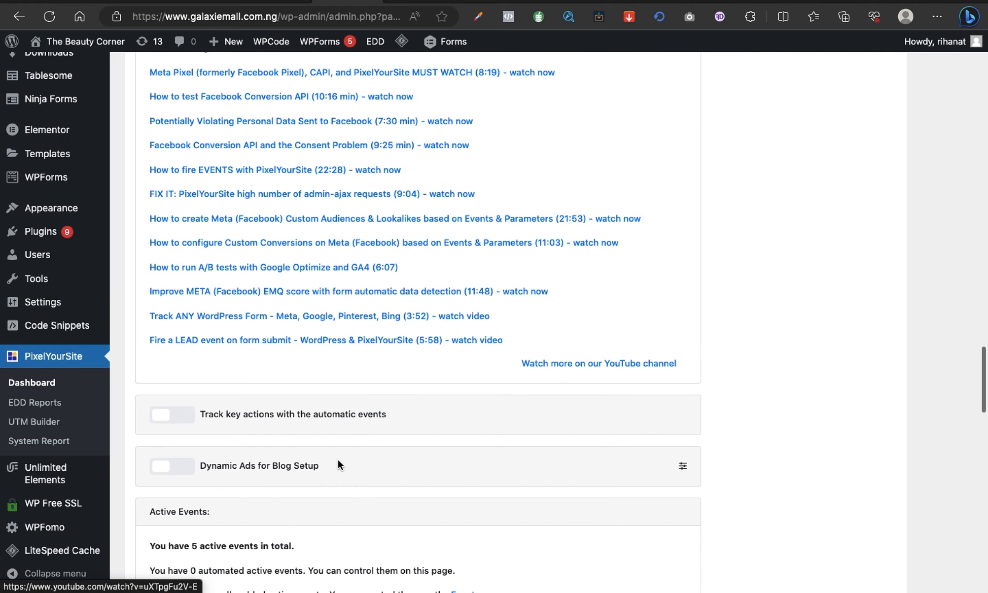
{"action": "scroll", "coordinate": [337, 460], "scroll_direction": "down", "scroll_amount": 20}
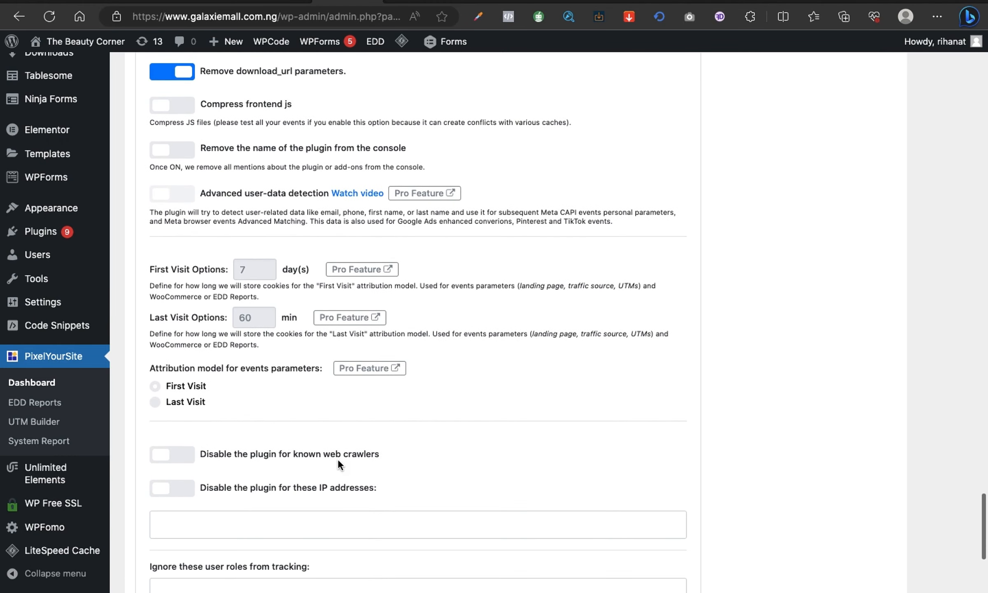
{"action": "scroll", "coordinate": [337, 459], "scroll_direction": "down", "scroll_amount": 3}
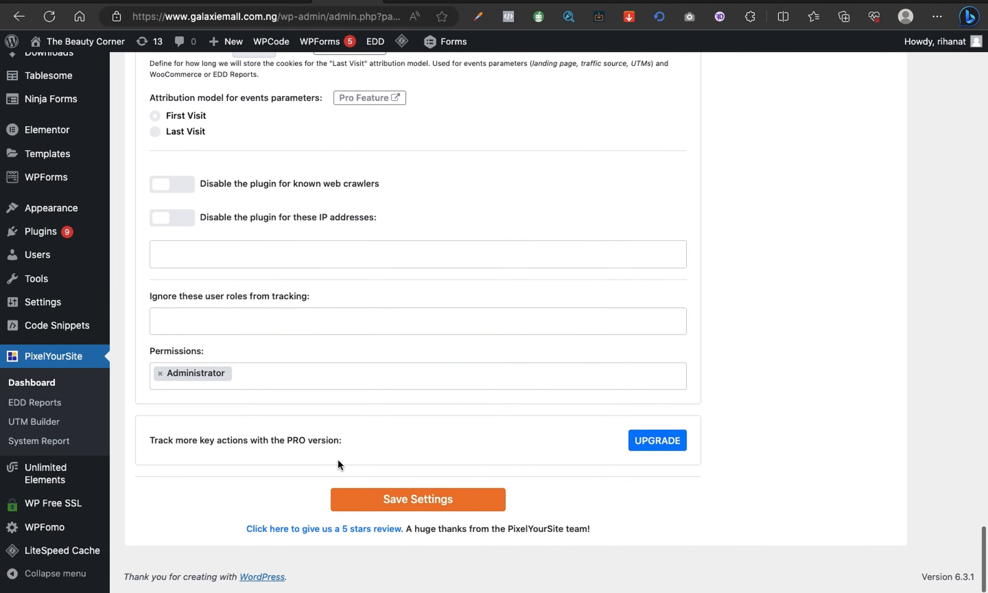
{"action": "left_click", "coordinate": [406, 499]}
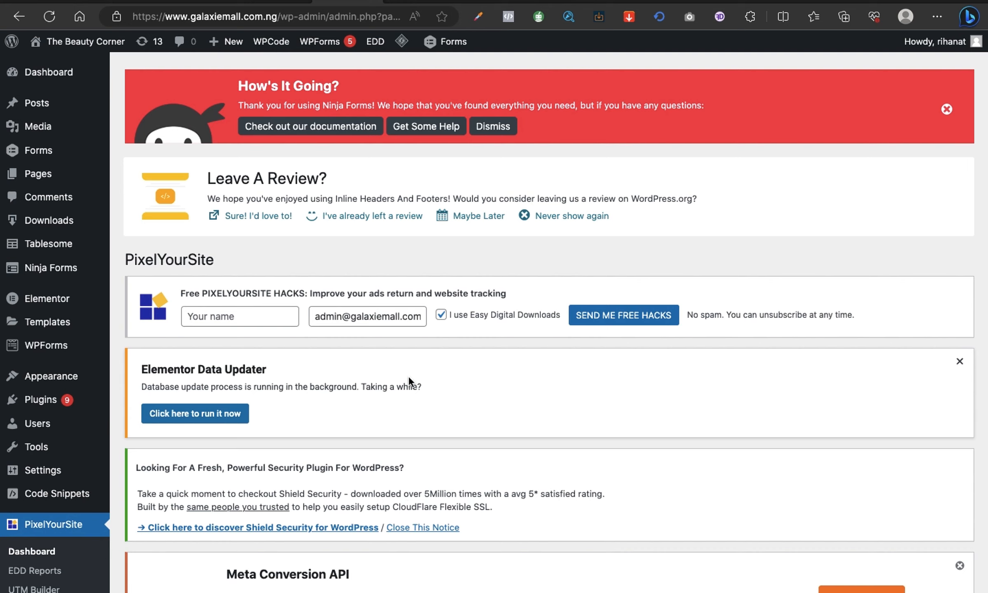
{"action": "key", "text": "ctrl+Left"}
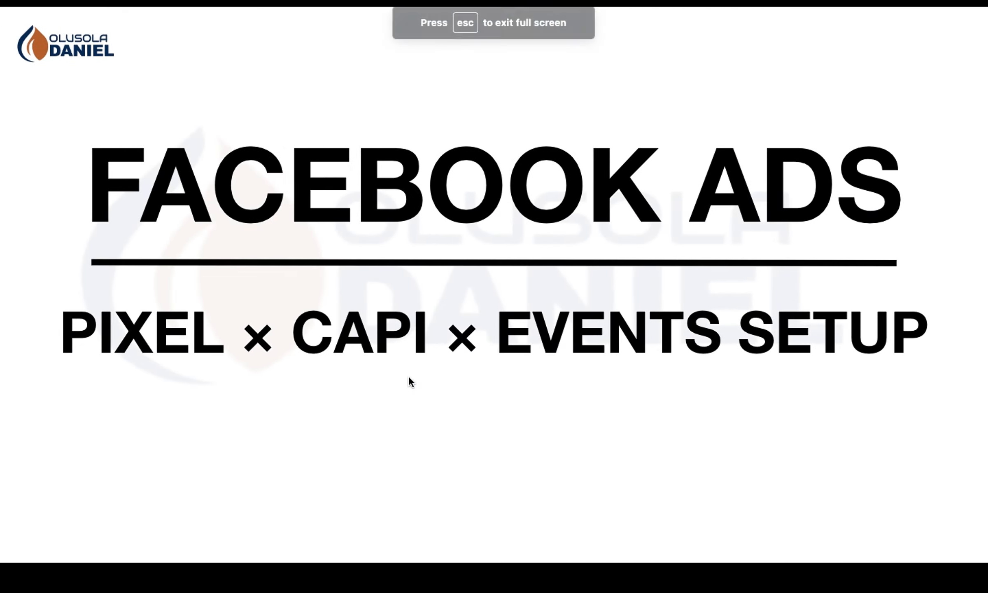
{"action": "left_click", "coordinate": [408, 375]}
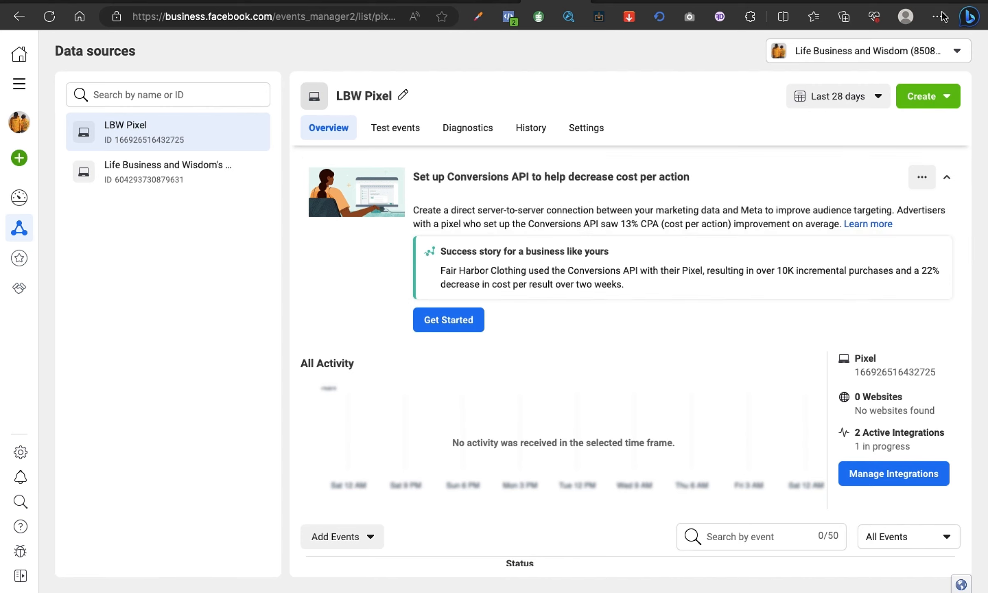
Step: Search the web for "meta pixel helper" in a new browser tab and open the extension's Chrome Web Store result
{"action": "left_click", "coordinate": [892, 2]}
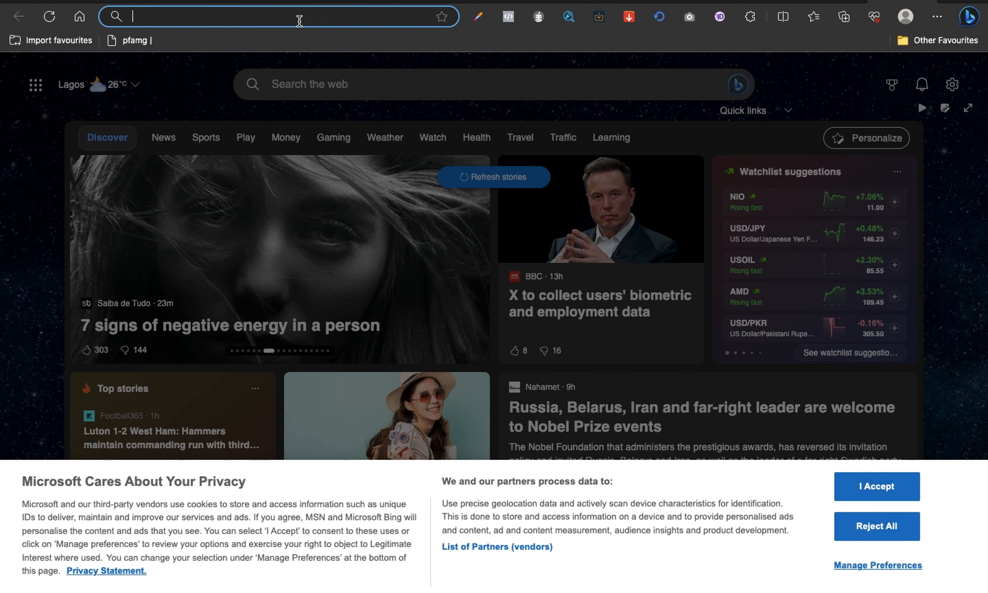
{"action": "left_click", "coordinate": [298, 20]}
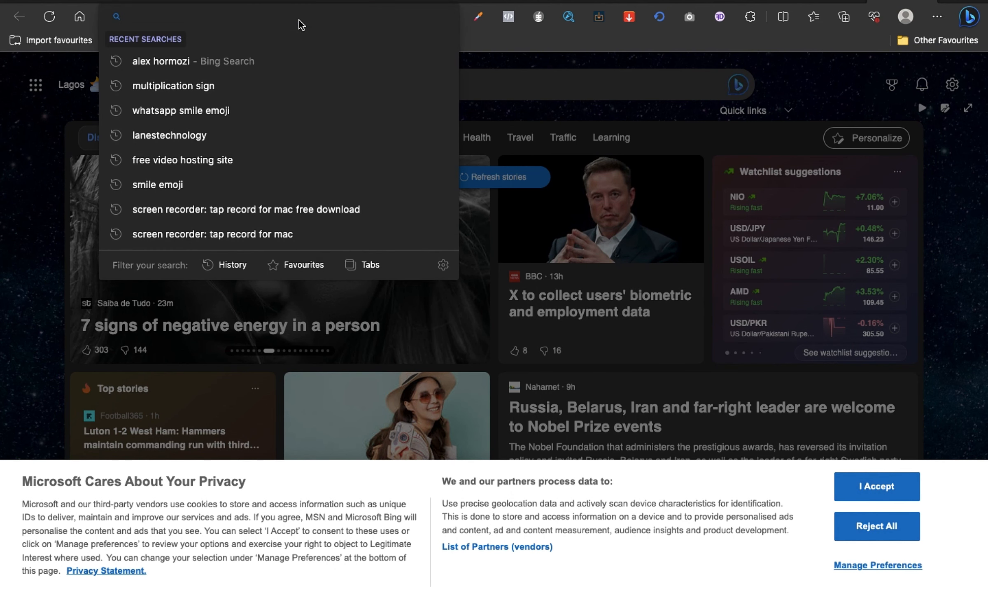
{"action": "type", "text": "meta"}
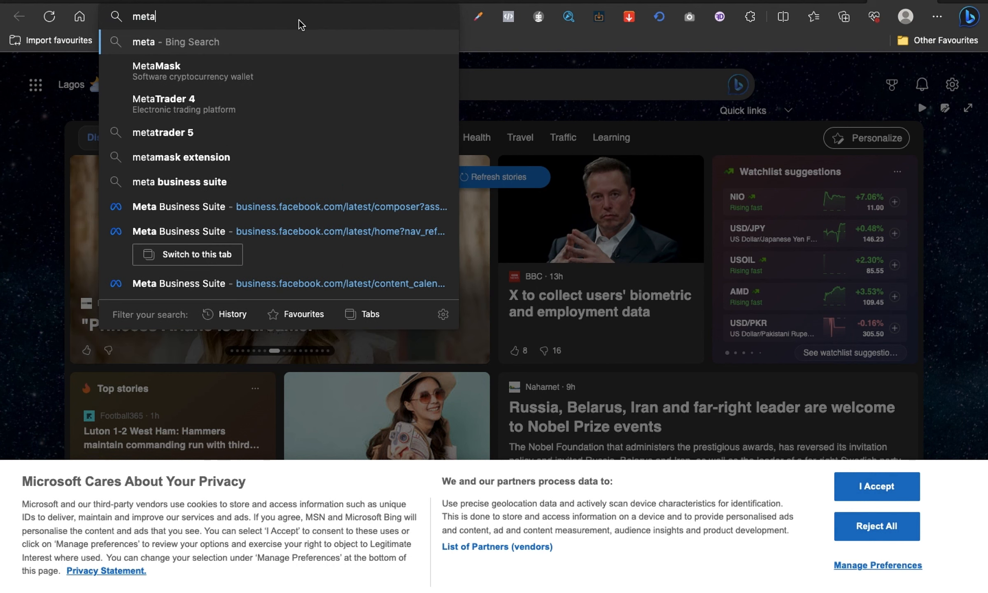
{"action": "type", "text": " pixel"}
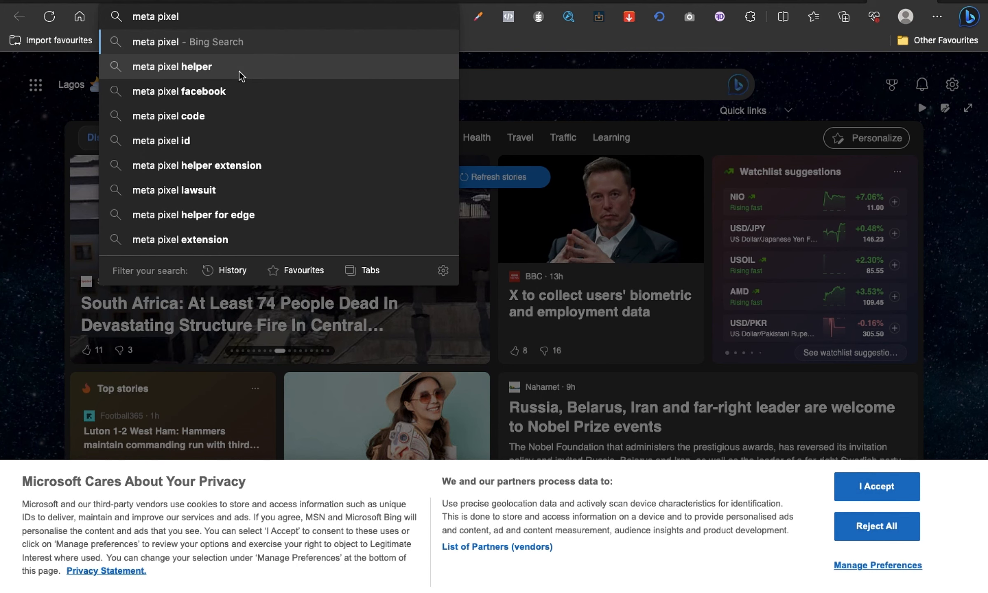
{"action": "left_click", "coordinate": [239, 70]}
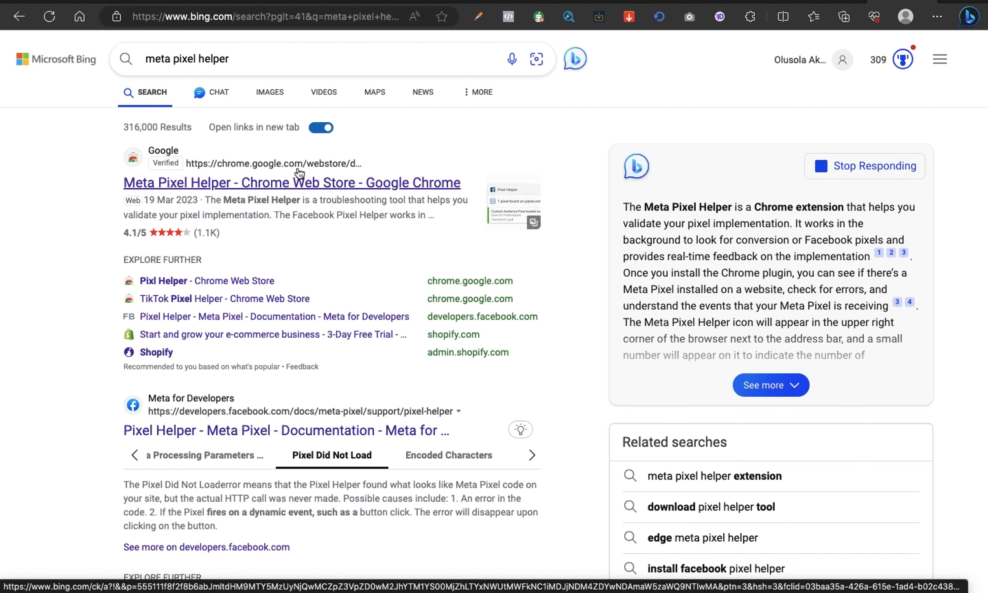
{"action": "left_click", "coordinate": [279, 185]}
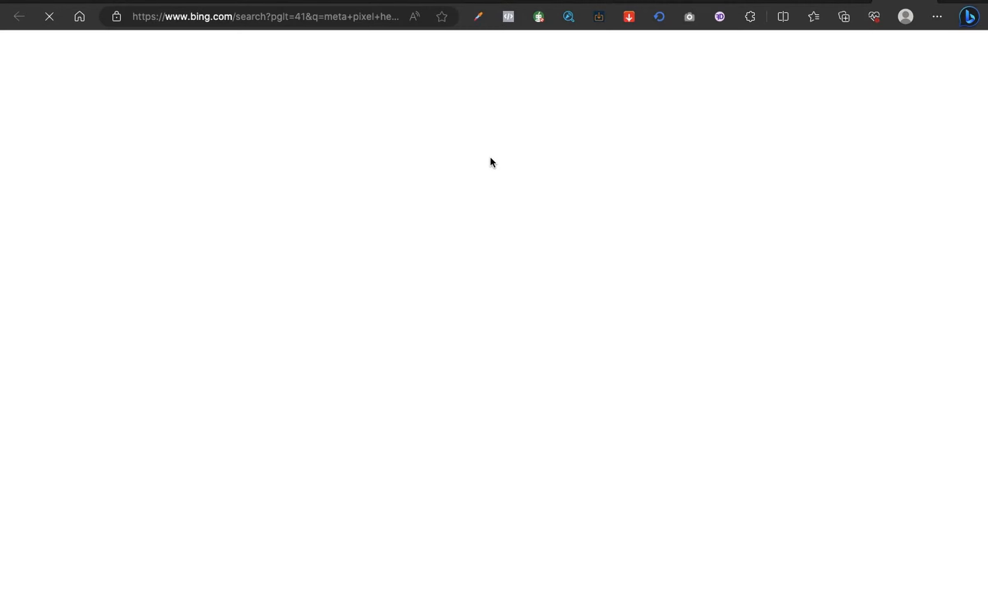
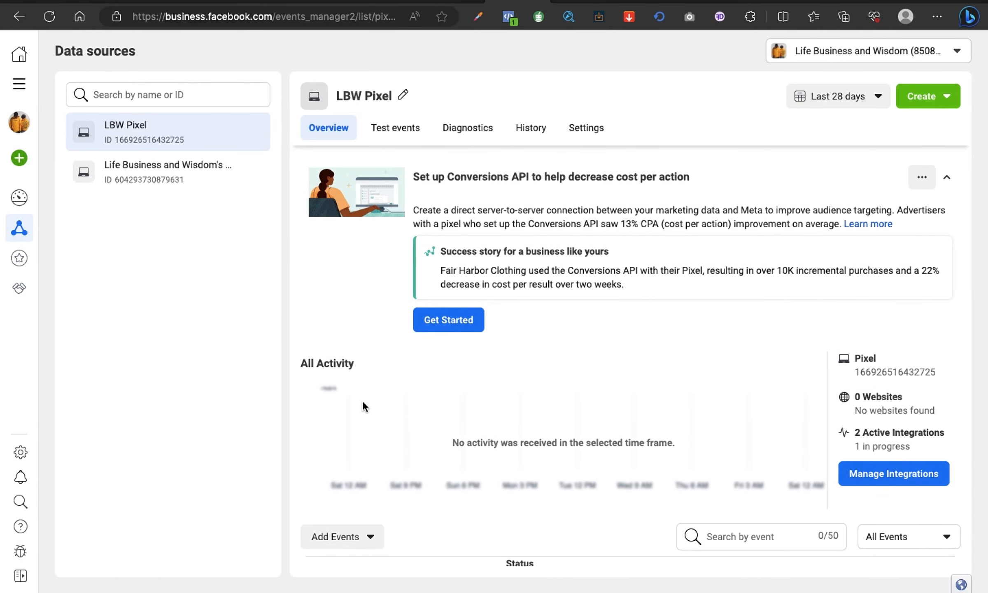
Step: Return to the WordPress site's PixelYourSite dashboard and open the plugin's Events settings
{"action": "left_click", "coordinate": [318, 2]}
{"action": "scroll", "coordinate": [421, 355], "scroll_direction": "down", "scroll_amount": 1}
{"action": "scroll", "coordinate": [419, 350], "scroll_direction": "down", "scroll_amount": 20}
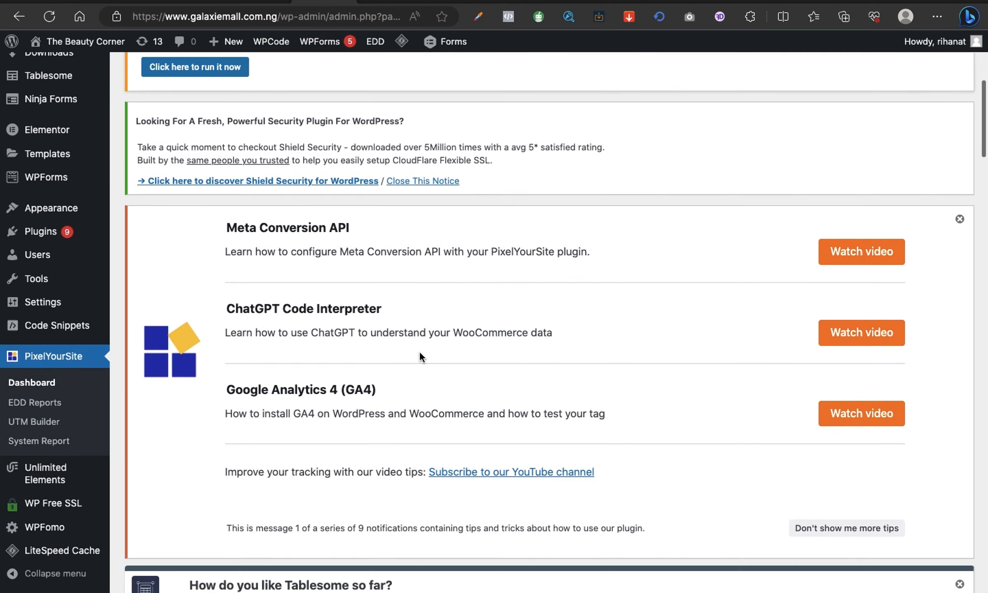
{"action": "scroll", "coordinate": [419, 350], "scroll_direction": "down", "scroll_amount": 1}
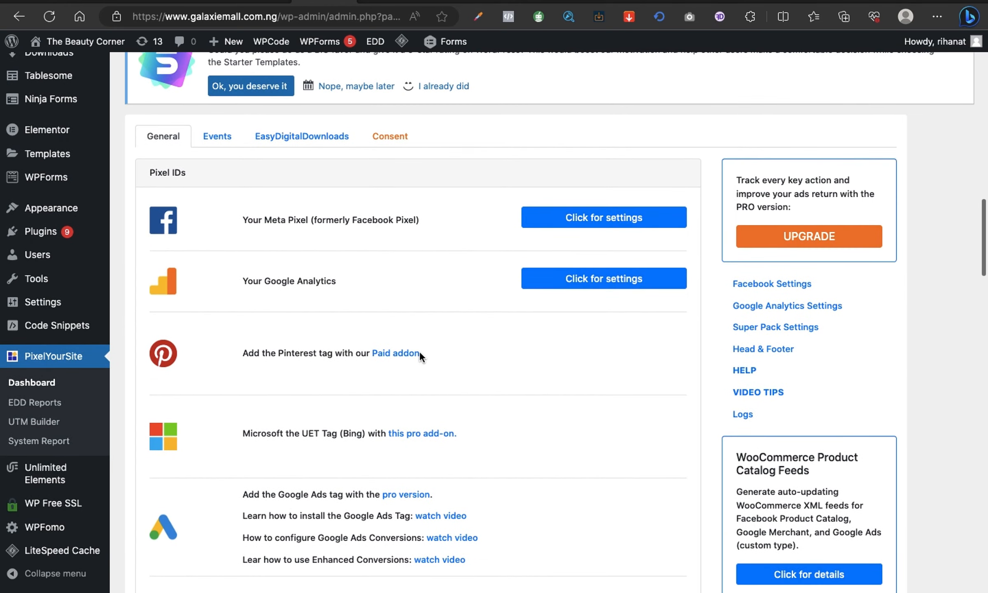
{"action": "left_click", "coordinate": [218, 139]}
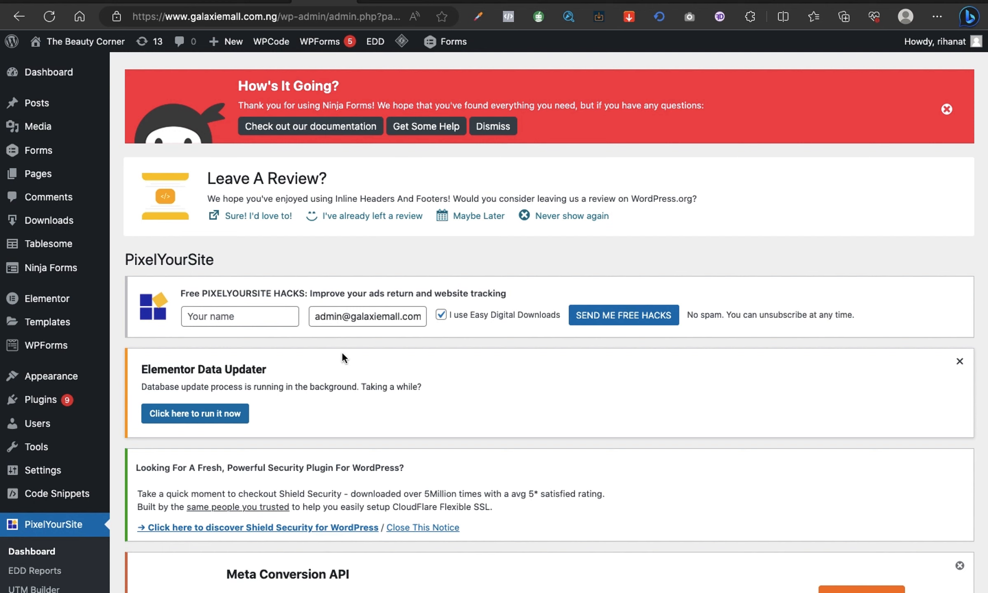
Step: Enable user-defined events in the general section of the PixelYourSite Events settings
{"action": "scroll", "coordinate": [342, 351], "scroll_direction": "down", "scroll_amount": 10}
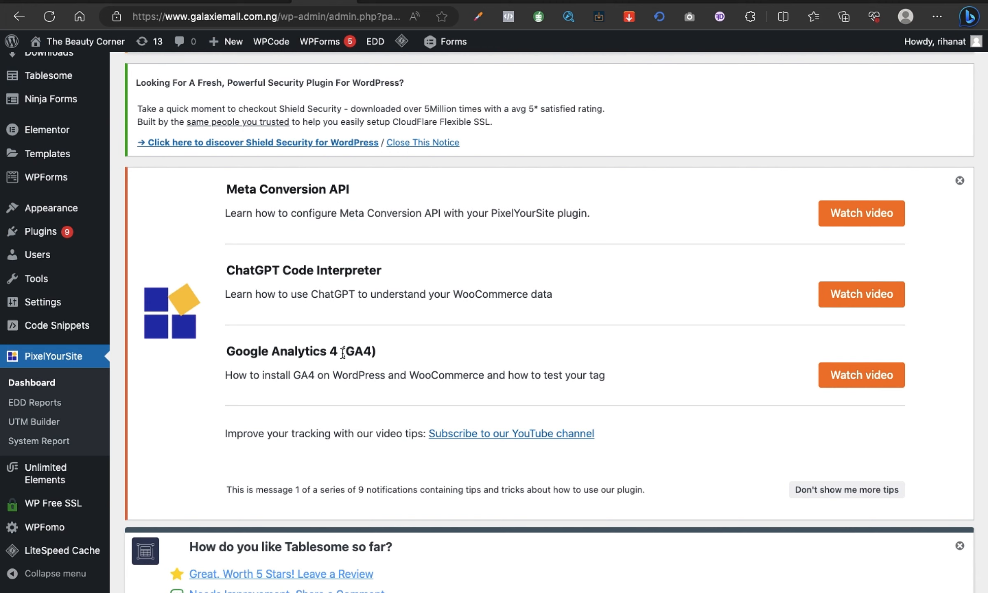
{"action": "scroll", "coordinate": [342, 352], "scroll_direction": "down", "scroll_amount": 15}
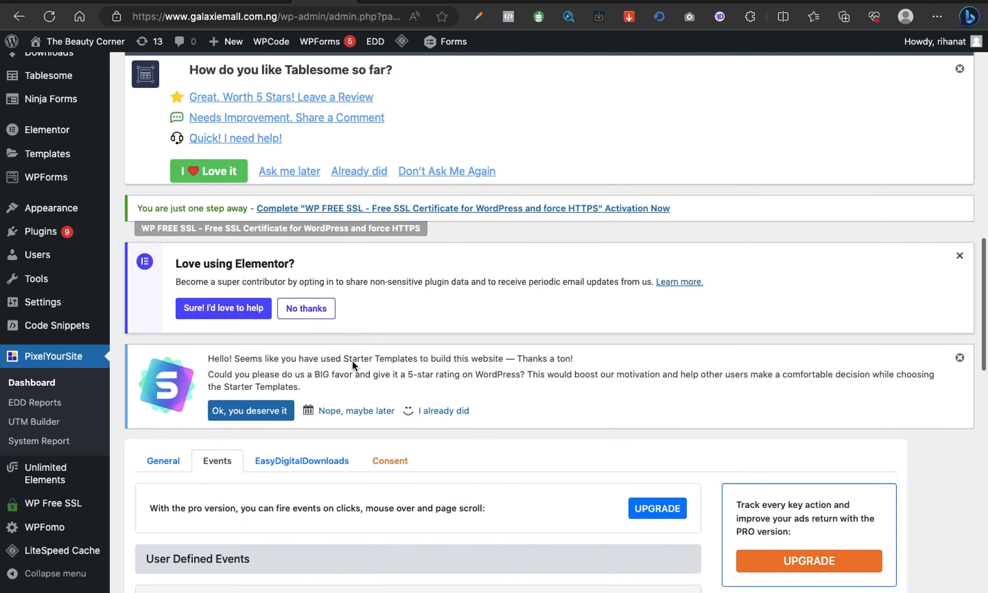
{"action": "scroll", "coordinate": [353, 361], "scroll_direction": "down", "scroll_amount": 9}
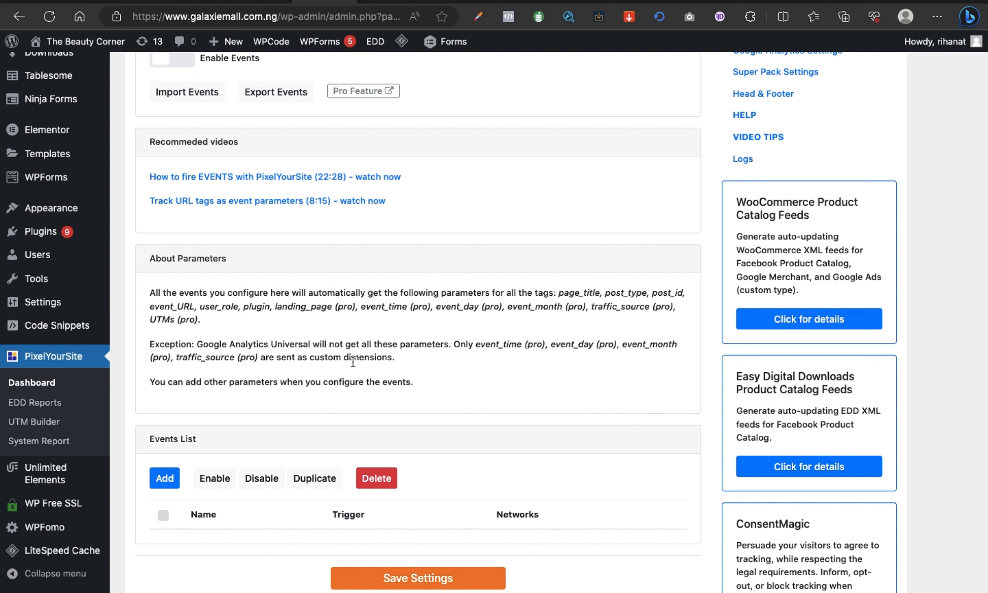
{"action": "scroll", "coordinate": [377, 339], "scroll_direction": "down", "scroll_amount": 2}
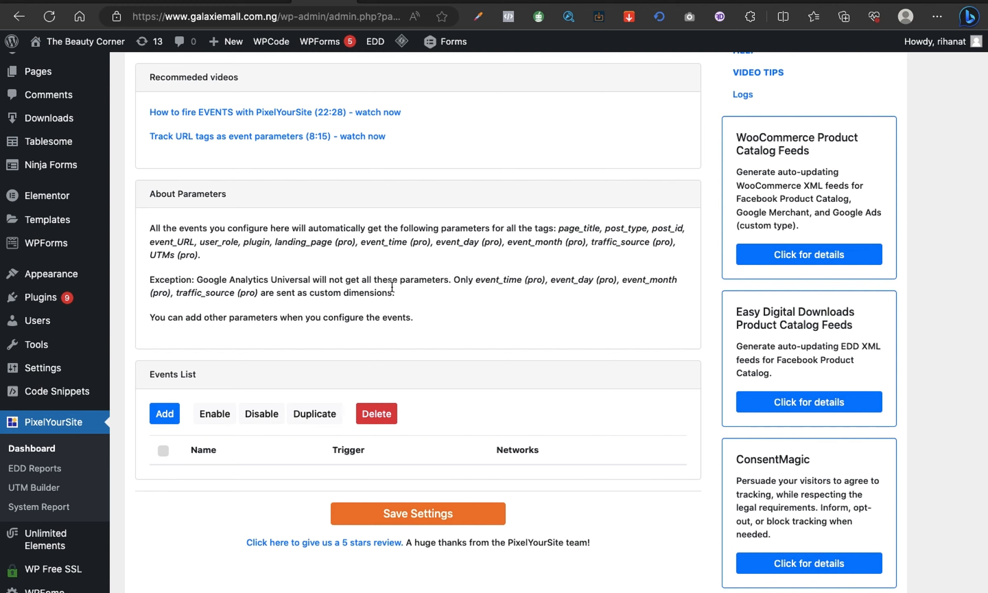
{"action": "scroll", "coordinate": [440, 290], "scroll_direction": "down", "scroll_amount": 3}
{"action": "scroll", "coordinate": [440, 290], "scroll_direction": "up", "scroll_amount": 2}
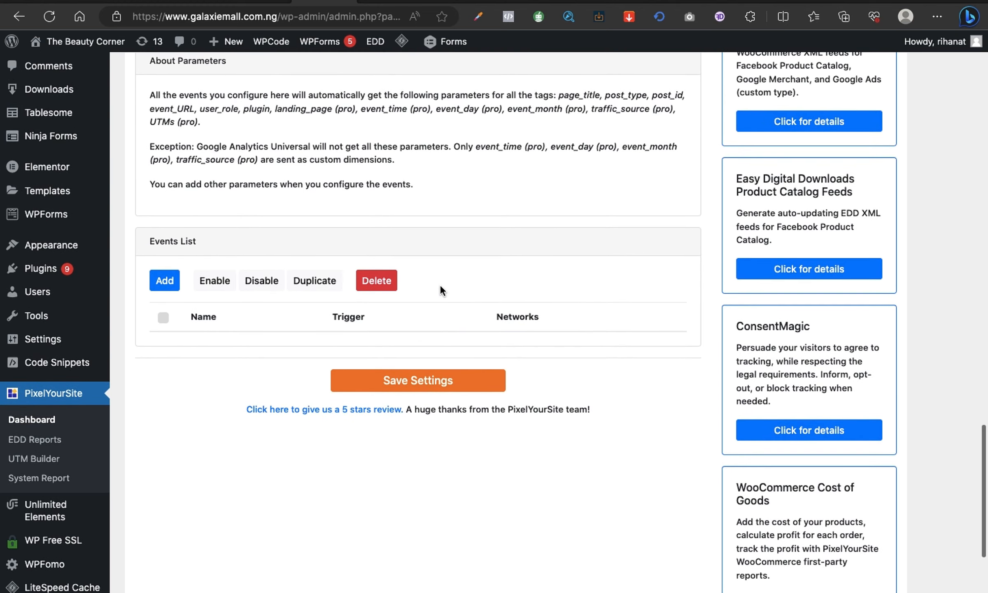
{"action": "scroll", "coordinate": [440, 288], "scroll_direction": "up", "scroll_amount": 9}
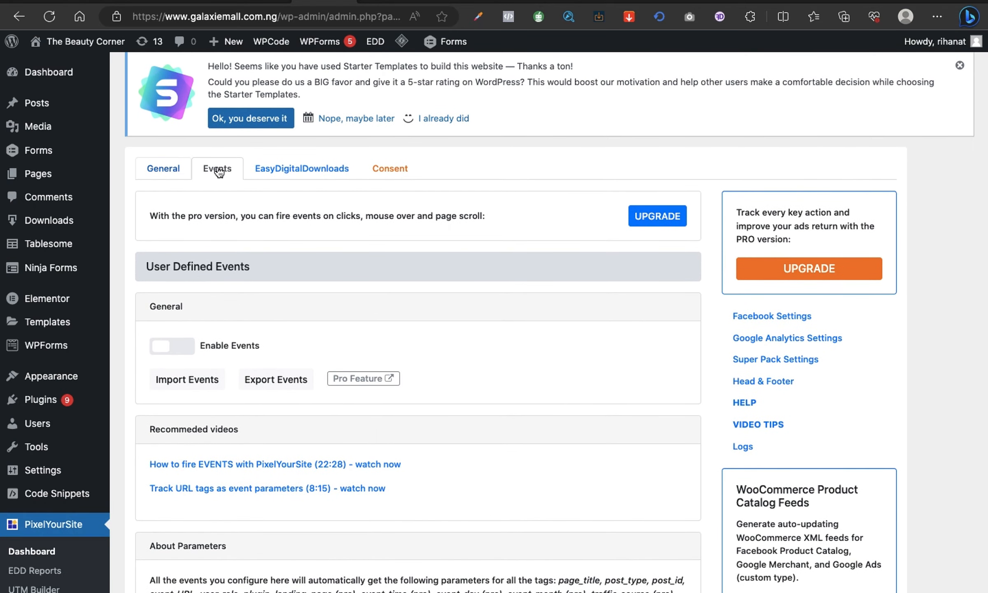
{"action": "scroll", "coordinate": [347, 303], "scroll_direction": "down", "scroll_amount": 2}
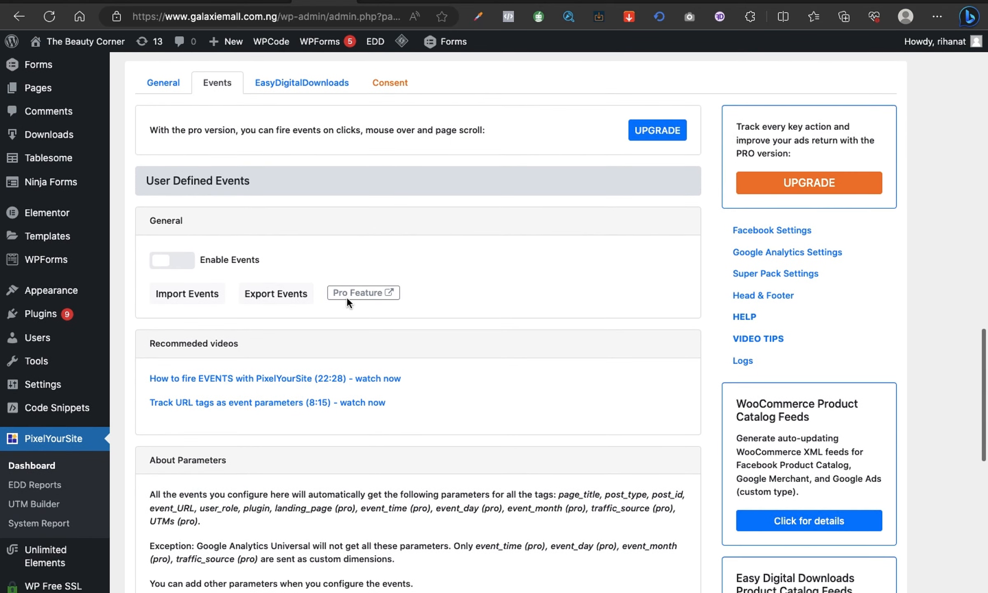
{"action": "left_click", "coordinate": [182, 268]}
Step: Add a new event to the PixelYourSite Events List and bring up its general and trigger settings
{"action": "scroll", "coordinate": [306, 368], "scroll_direction": "down", "scroll_amount": 8}
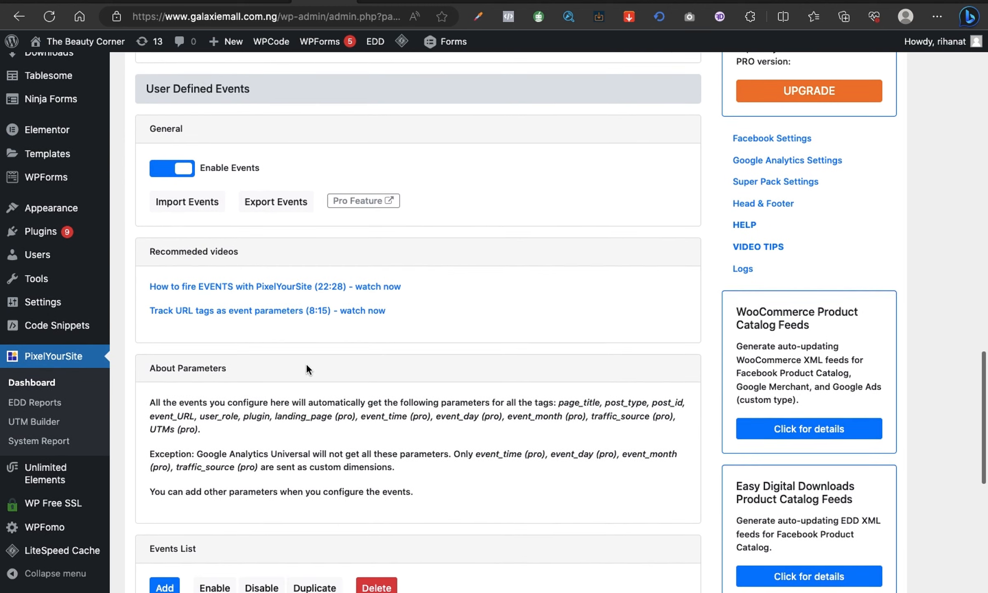
{"action": "scroll", "coordinate": [306, 363], "scroll_direction": "down", "scroll_amount": 3}
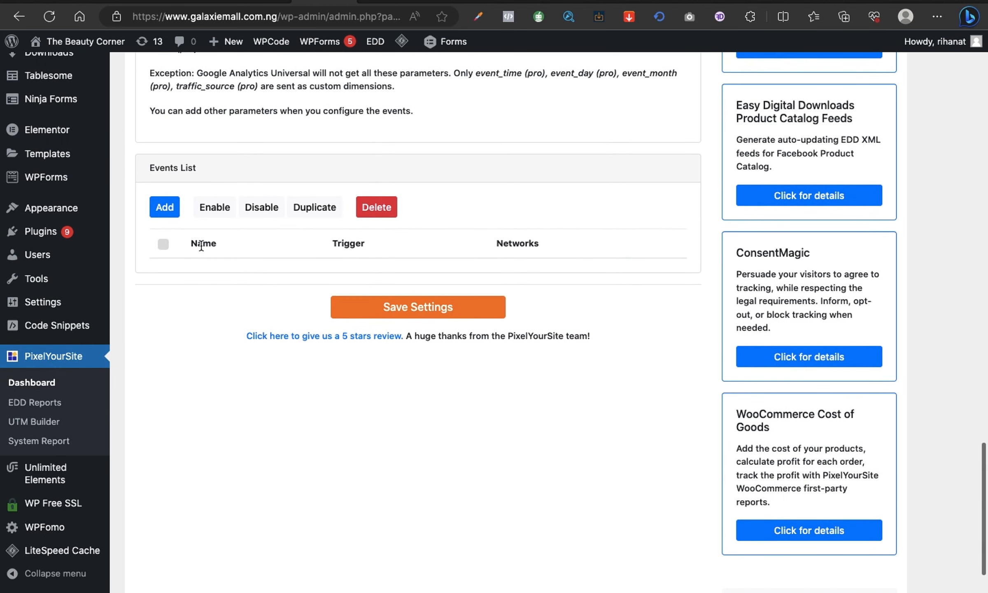
{"action": "left_click", "coordinate": [165, 208]}
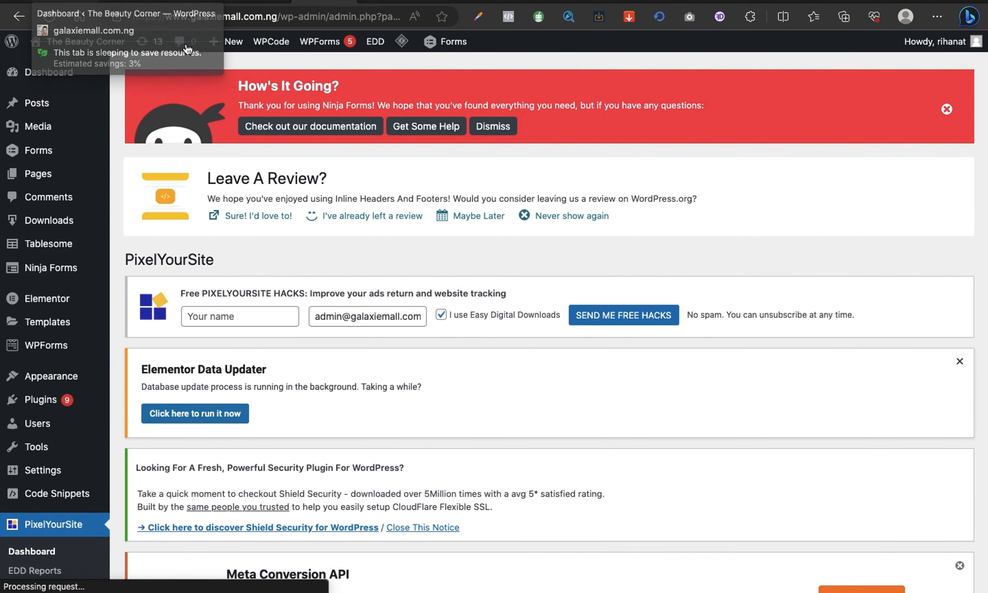
{"action": "scroll", "coordinate": [303, 349], "scroll_direction": "down", "scroll_amount": 20}
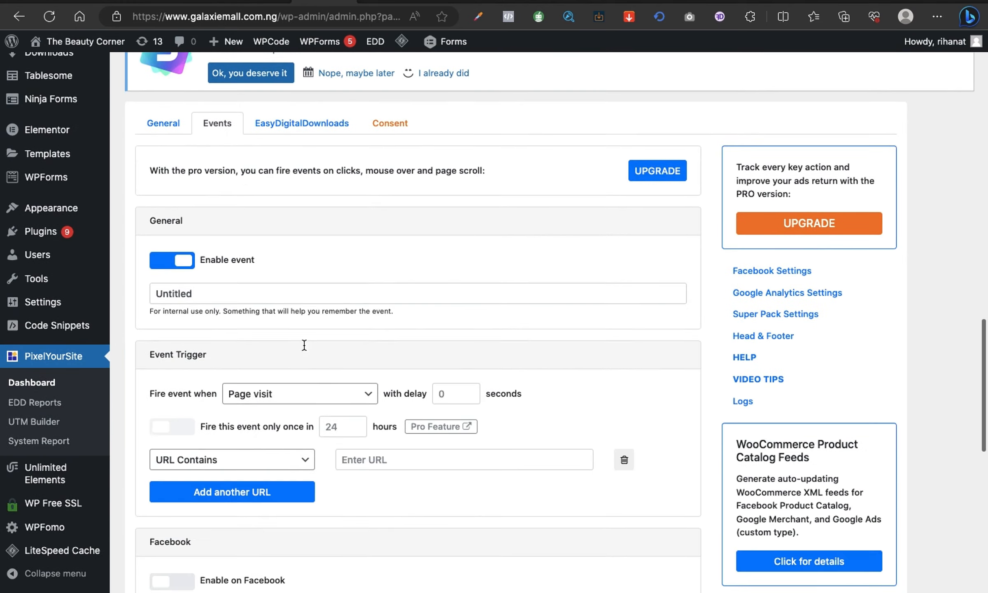
{"action": "scroll", "coordinate": [304, 349], "scroll_direction": "down", "scroll_amount": 2}
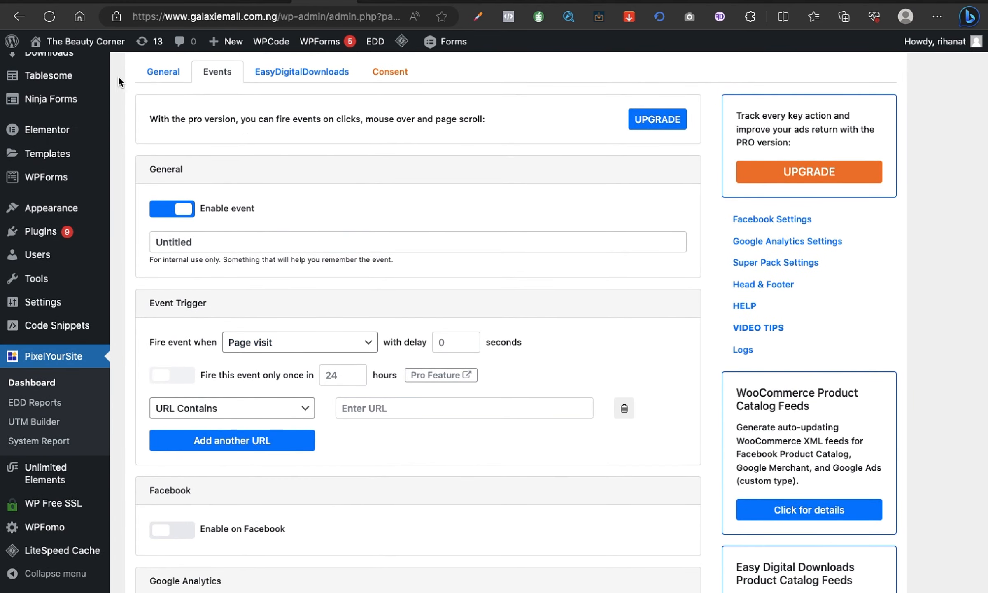
Step: Switch to the site's main WordPress dashboard and list all of its pages
{"action": "left_click", "coordinate": [64, 2]}
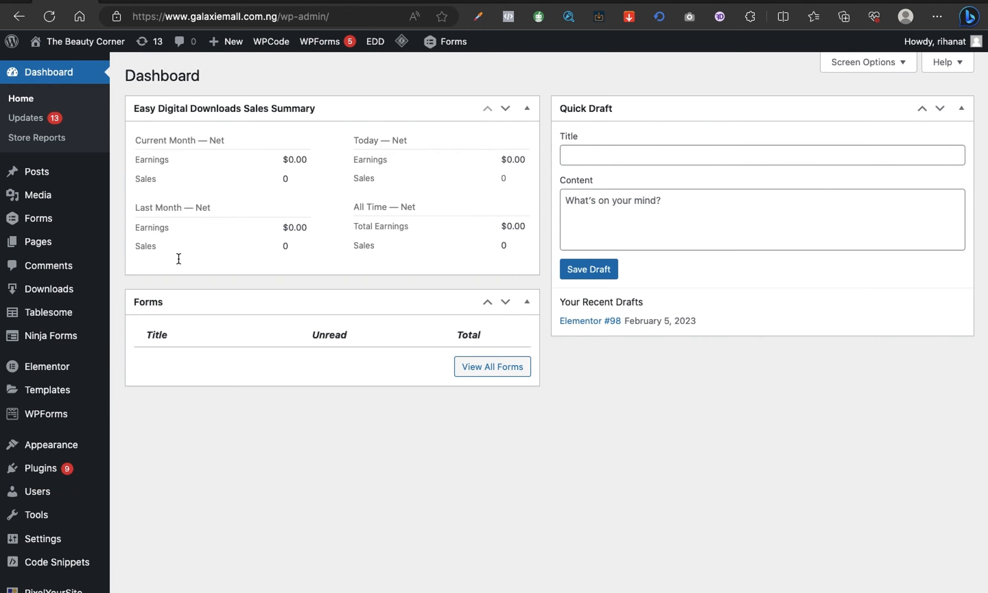
{"action": "mouse_move", "coordinate": [35, 241]}
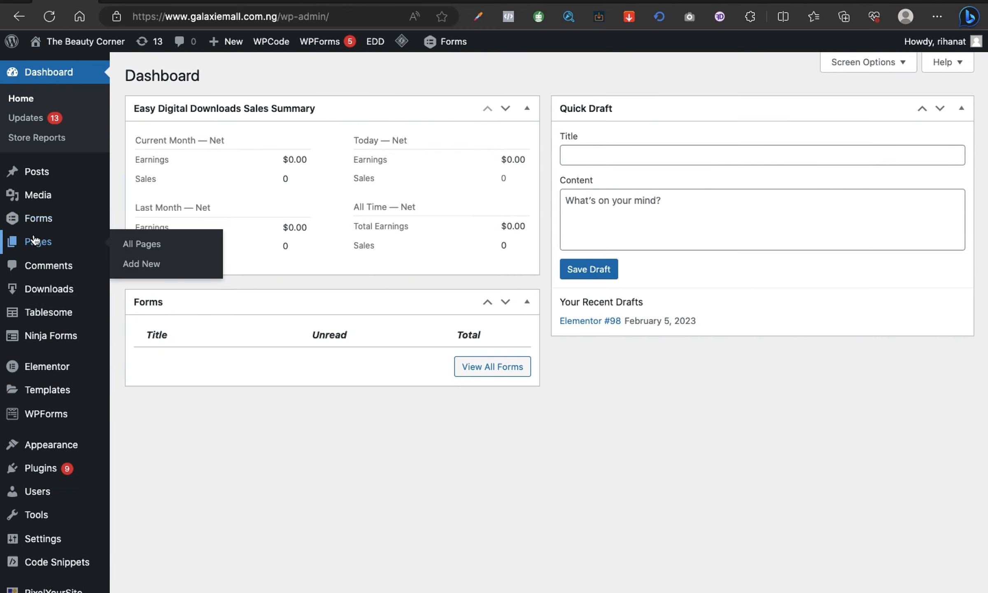
{"action": "left_click", "coordinate": [150, 251]}
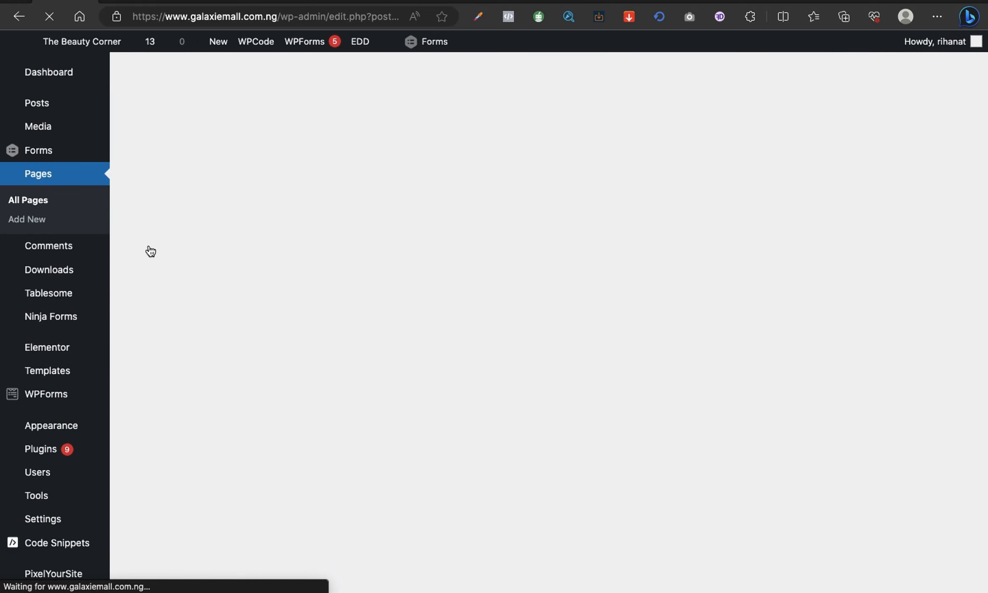
{"action": "scroll", "coordinate": [354, 403], "scroll_direction": "down", "scroll_amount": 20}
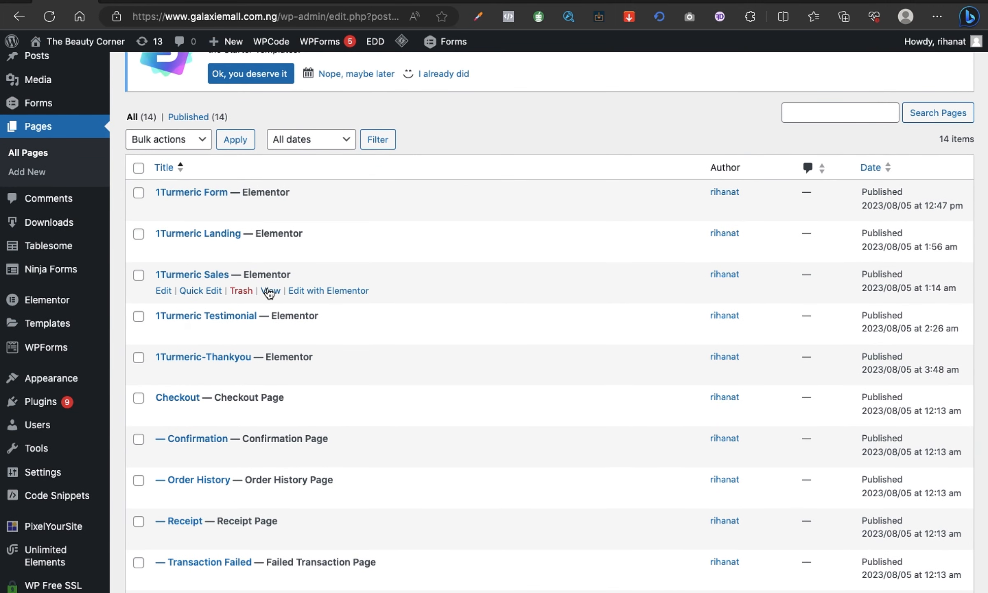
Step: Open the published 1Turmeric Sales and 1Turmeric-Thankyou pages in separate new browser tabs
{"action": "left_click", "coordinate": [271, 290]}
{"action": "right_click", "coordinate": [273, 289]}
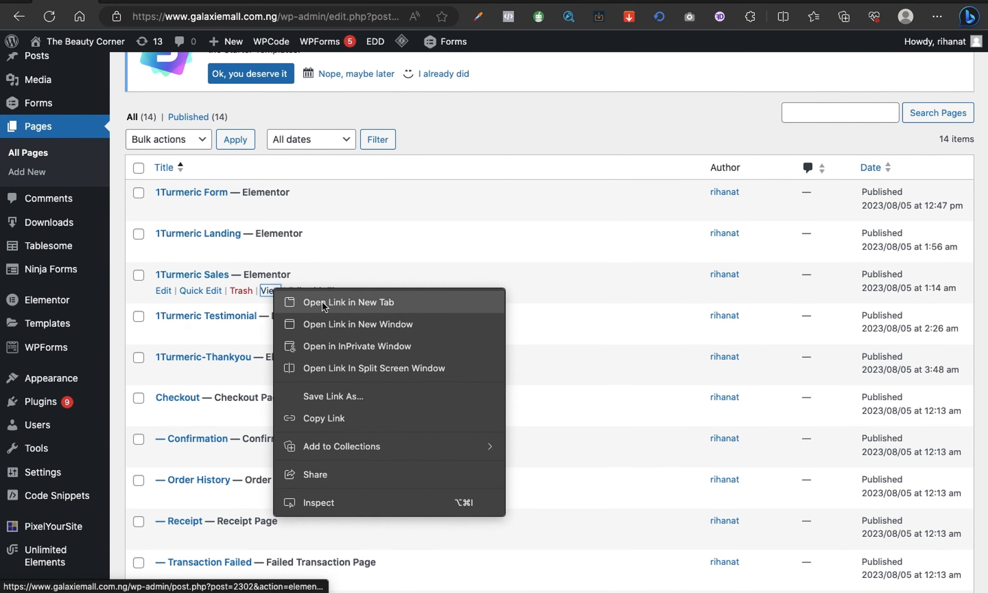
{"action": "left_click", "coordinate": [325, 305]}
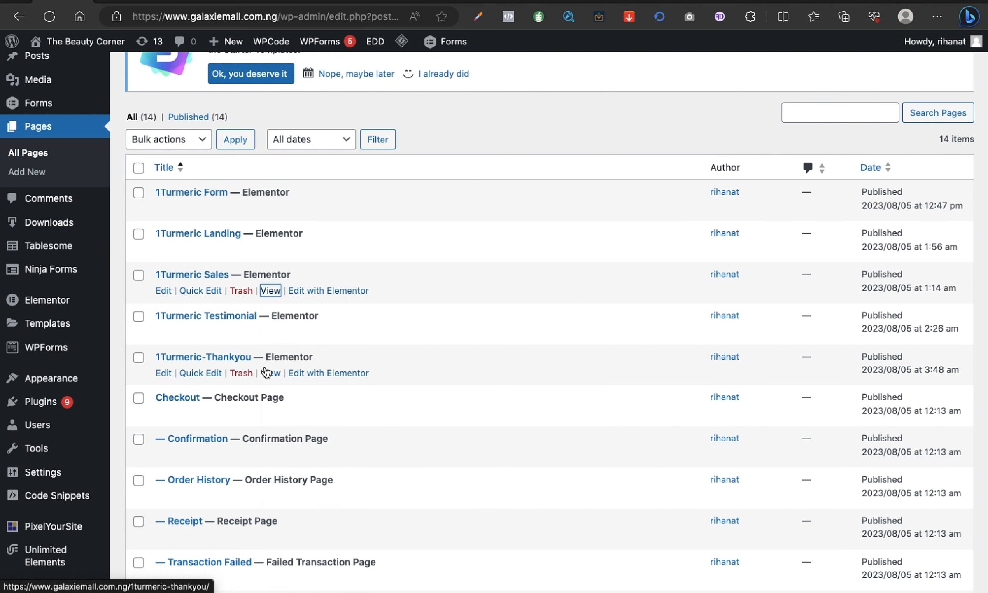
{"action": "right_click", "coordinate": [275, 374]}
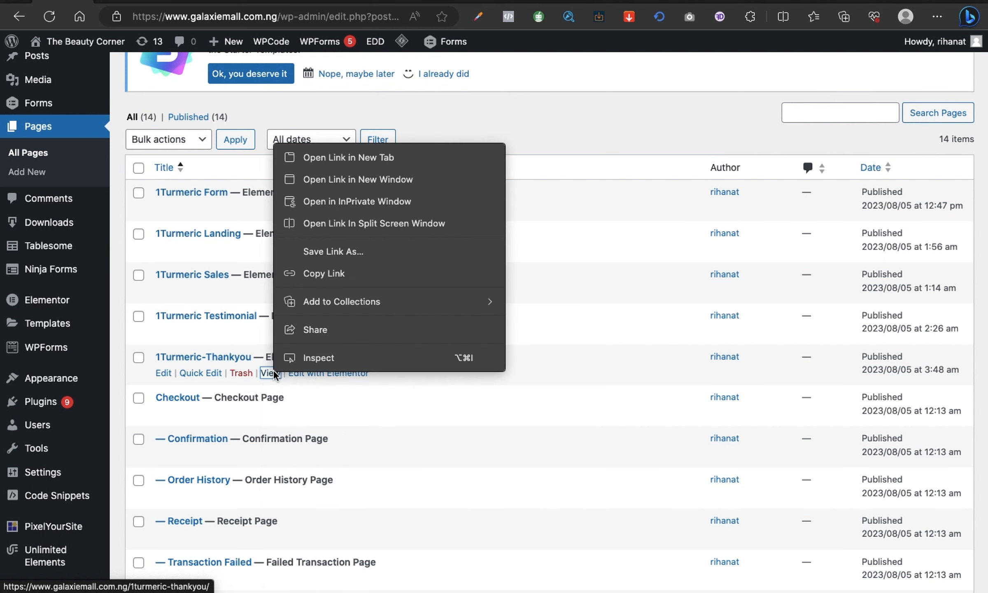
{"action": "left_click", "coordinate": [347, 164]}
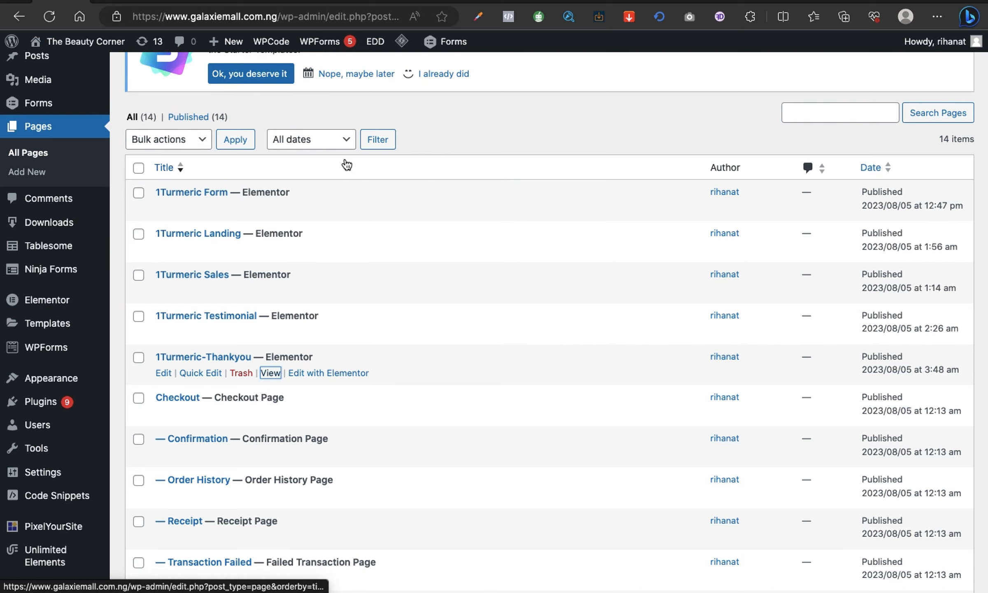
Step: Examine the content of the live 1Turmeric Sales page and the order thank-you page
{"action": "left_click", "coordinate": [118, 2]}
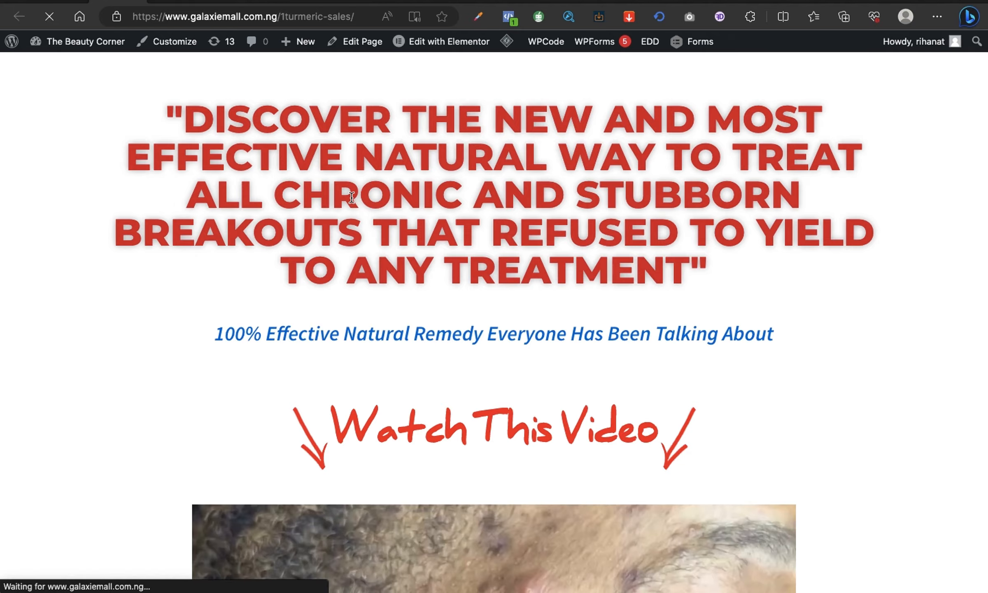
{"action": "scroll", "coordinate": [351, 197], "scroll_direction": "down", "scroll_amount": 20}
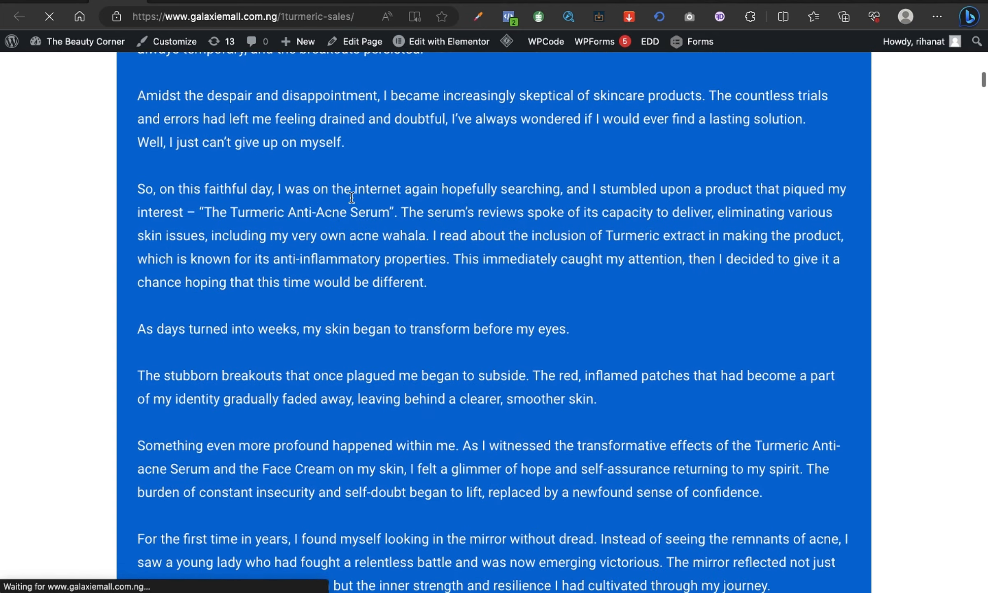
{"action": "scroll", "coordinate": [352, 198], "scroll_direction": "up", "scroll_amount": 20}
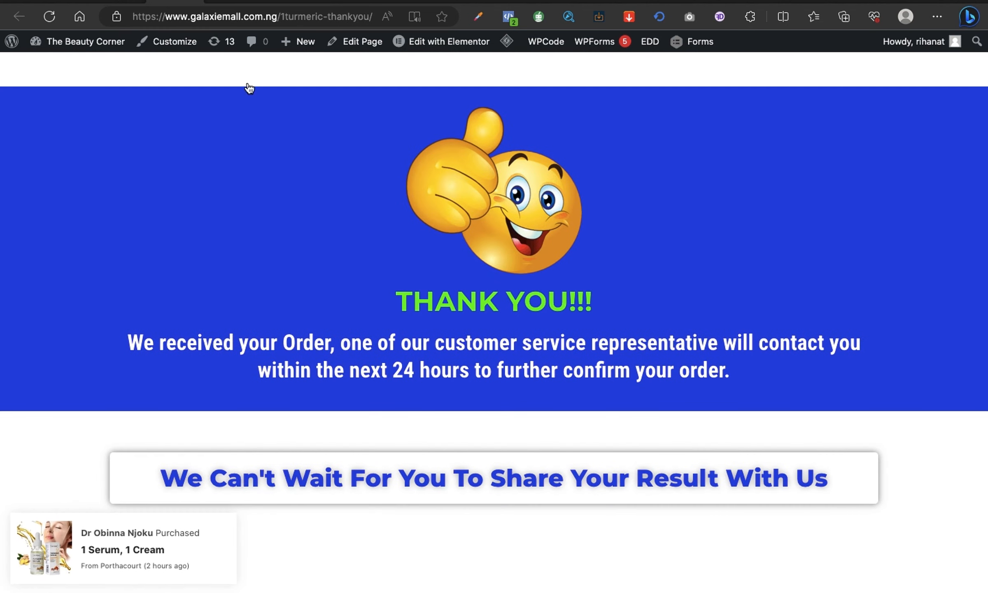
{"action": "left_click", "coordinate": [110, 2]}
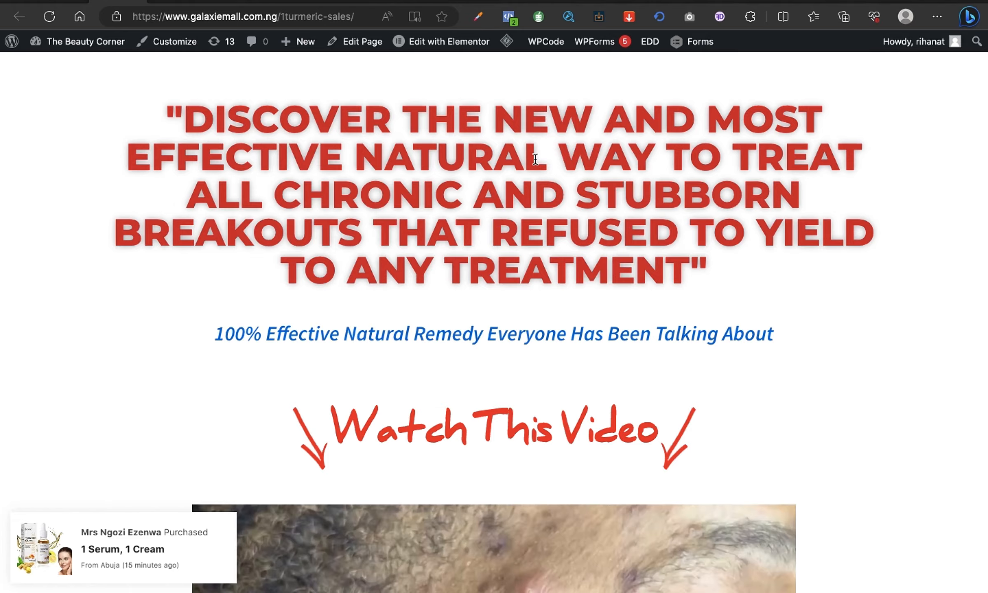
{"action": "scroll", "coordinate": [465, 339], "scroll_direction": "down", "scroll_amount": 7}
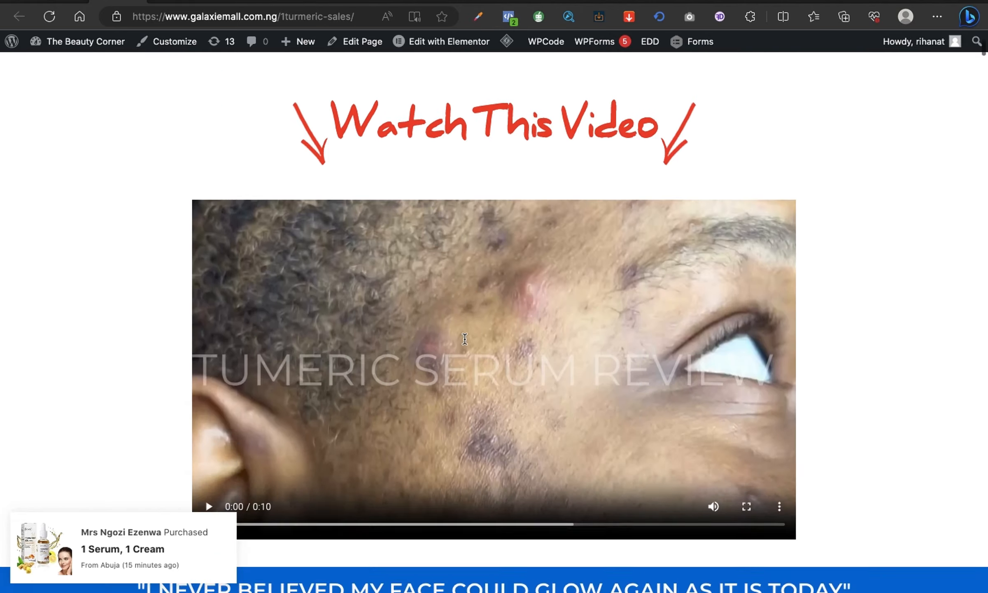
Step: Examine the 1Turmeric Sales page down to its order form, including the package options and the order submission
{"action": "scroll", "coordinate": [464, 338], "scroll_direction": "down", "scroll_amount": 20}
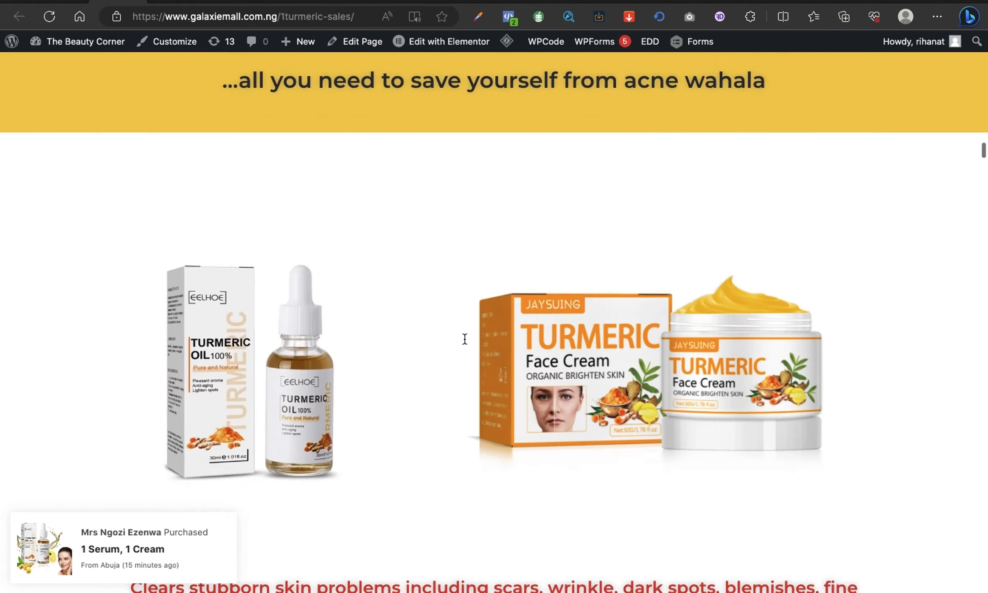
{"action": "scroll", "coordinate": [464, 338], "scroll_direction": "down", "scroll_amount": 20}
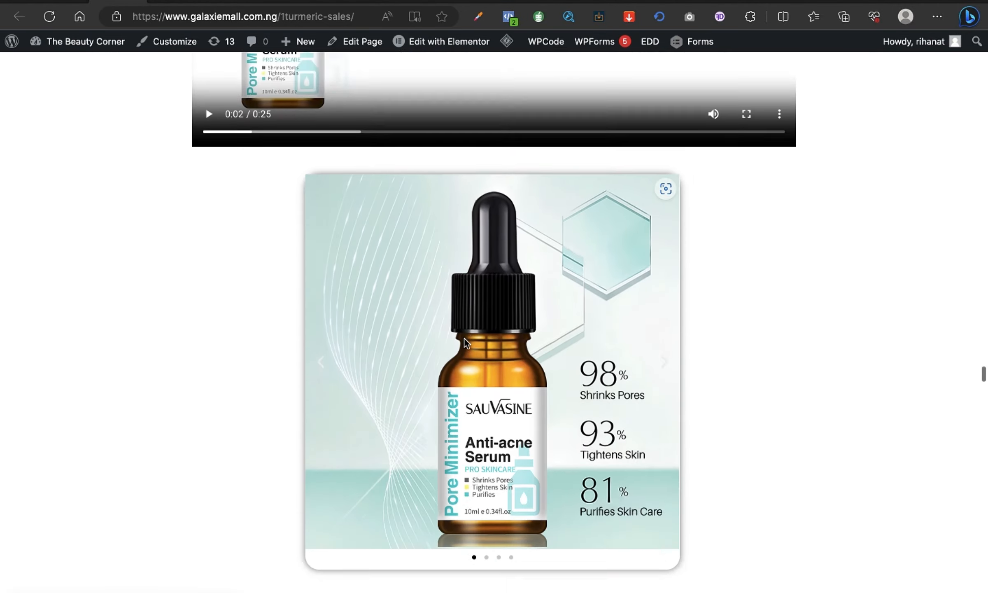
{"action": "scroll", "coordinate": [464, 341], "scroll_direction": "down", "scroll_amount": 20}
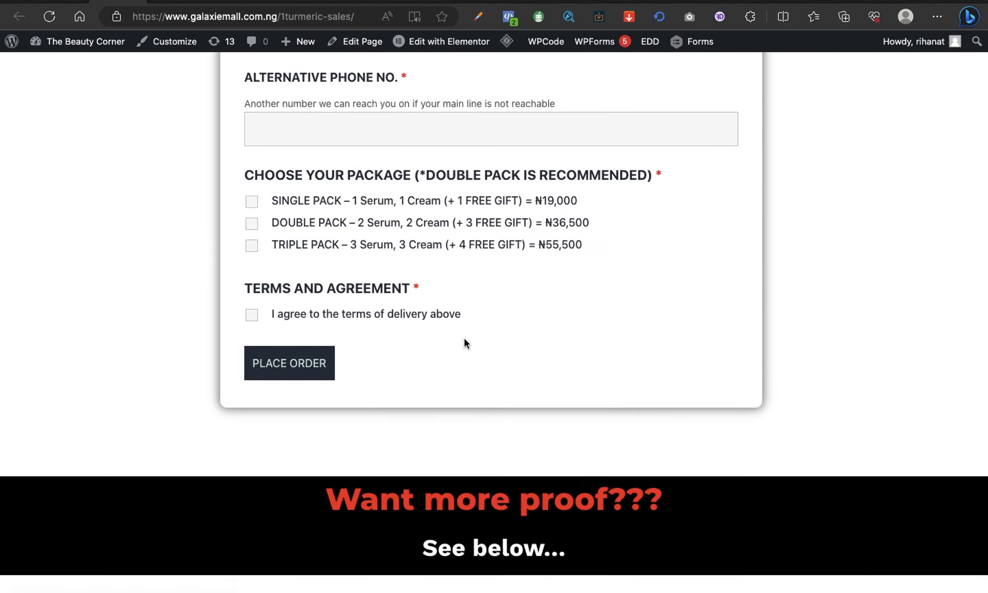
{"action": "scroll", "coordinate": [463, 341], "scroll_direction": "up", "scroll_amount": 15}
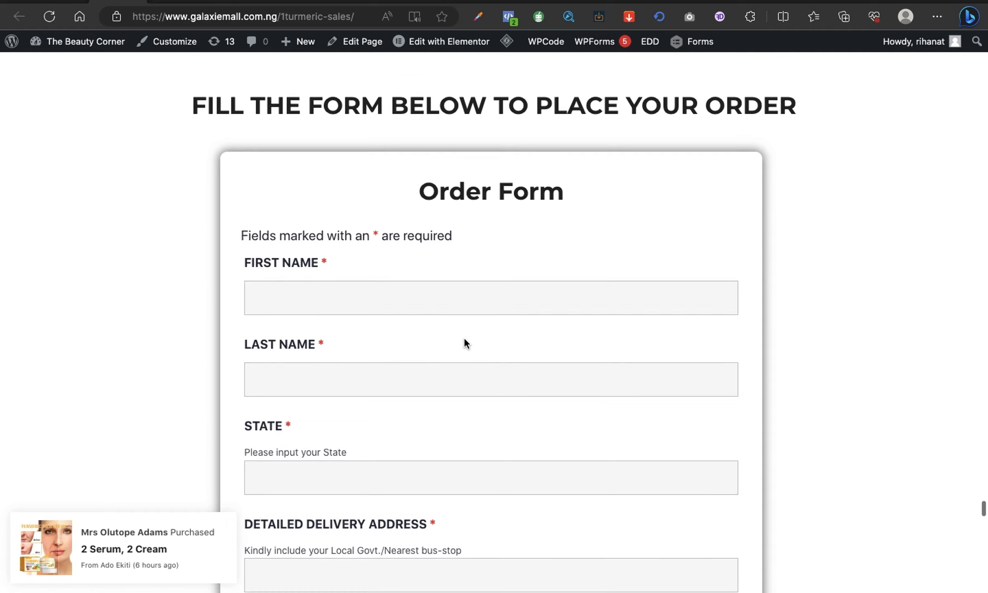
{"action": "scroll", "coordinate": [425, 275], "scroll_direction": "down", "scroll_amount": 10}
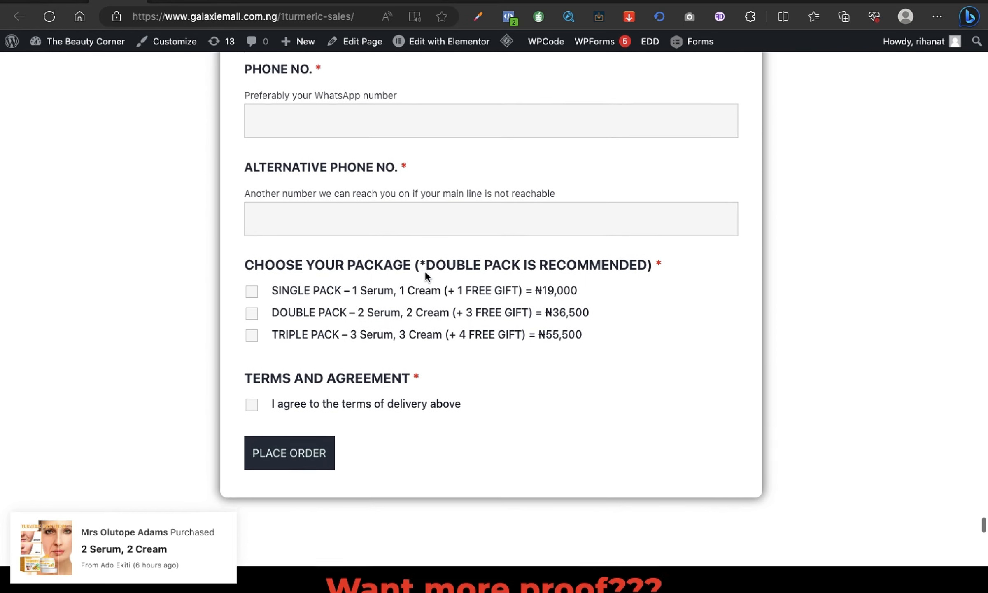
{"action": "scroll", "coordinate": [424, 270], "scroll_direction": "down", "scroll_amount": 2}
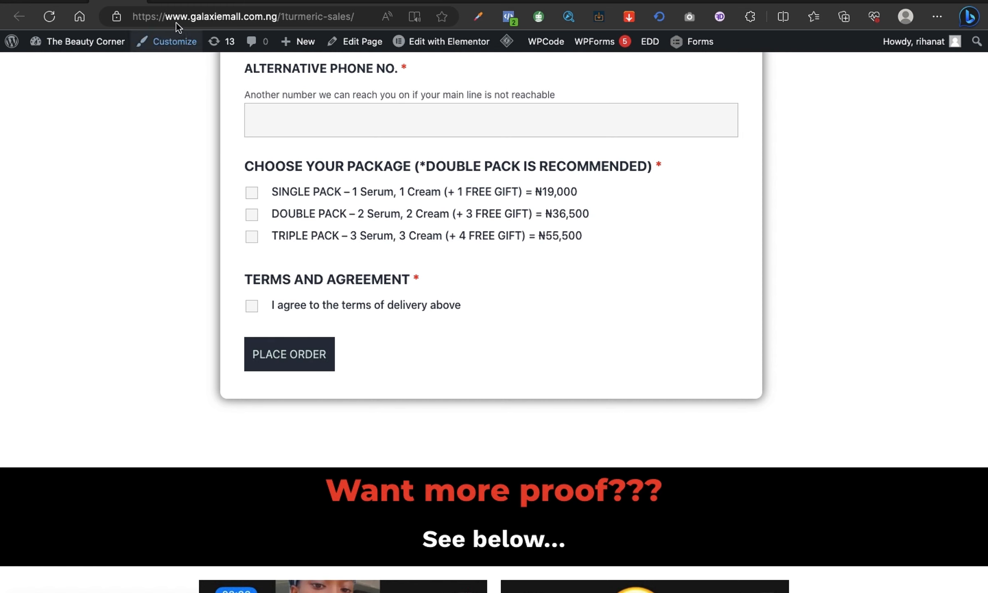
Step: Check which pixel events fire on the order thank-you page with Meta Pixel Helper
{"action": "left_click", "coordinate": [177, 4]}
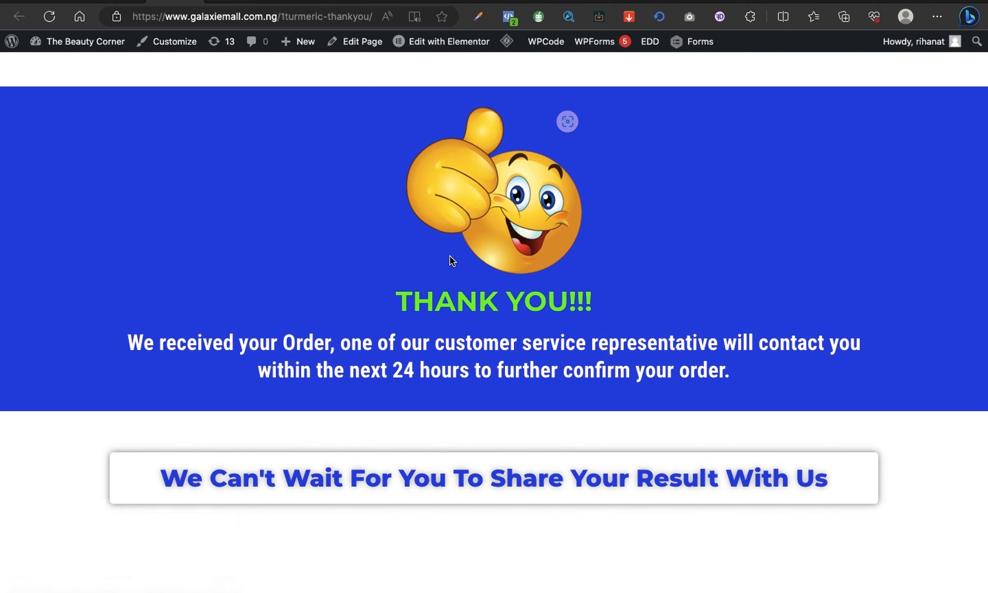
{"action": "left_click", "coordinate": [510, 21]}
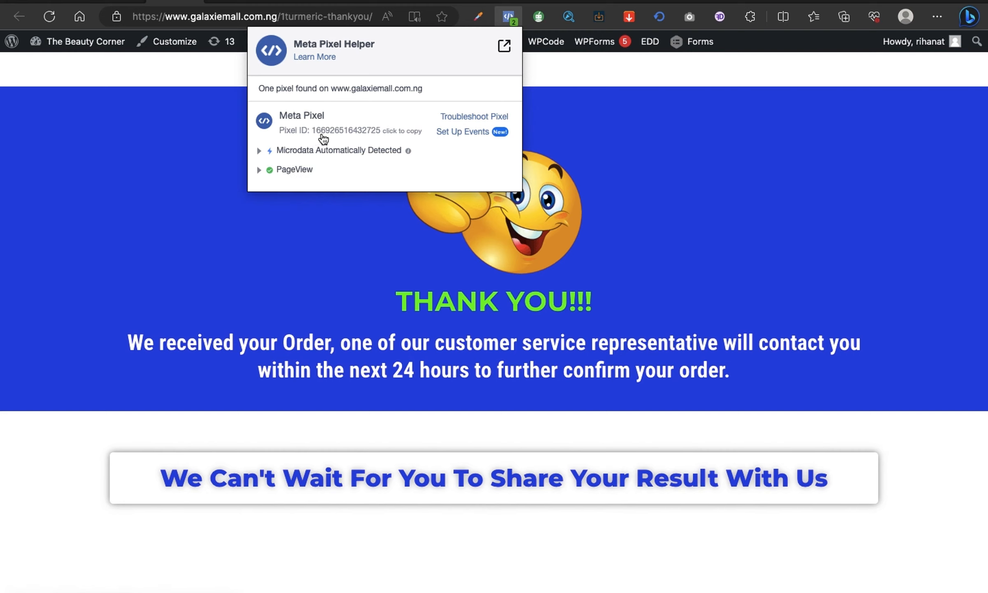
{"action": "left_click", "coordinate": [606, 111]}
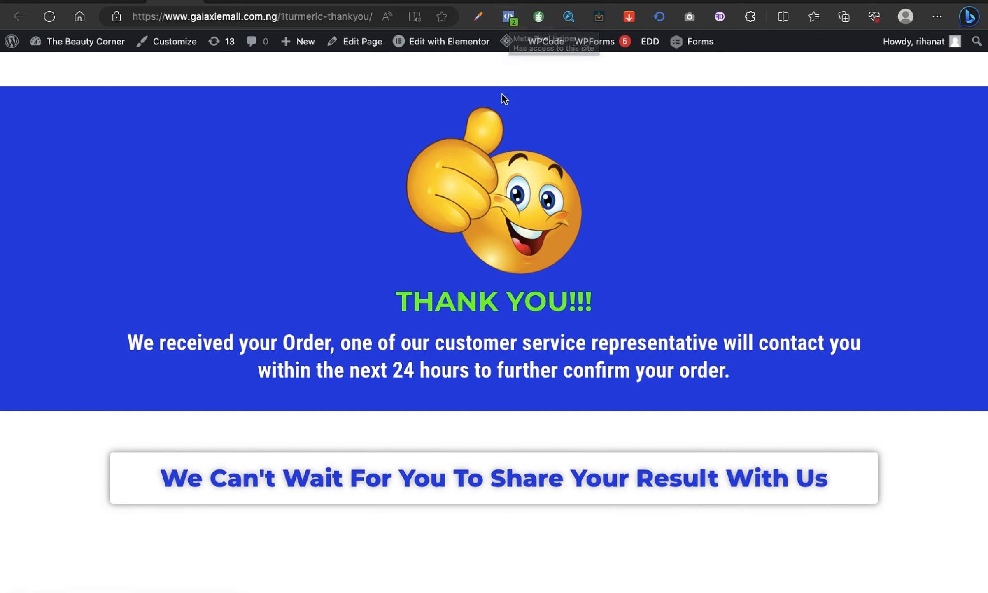
{"action": "left_click", "coordinate": [508, 16]}
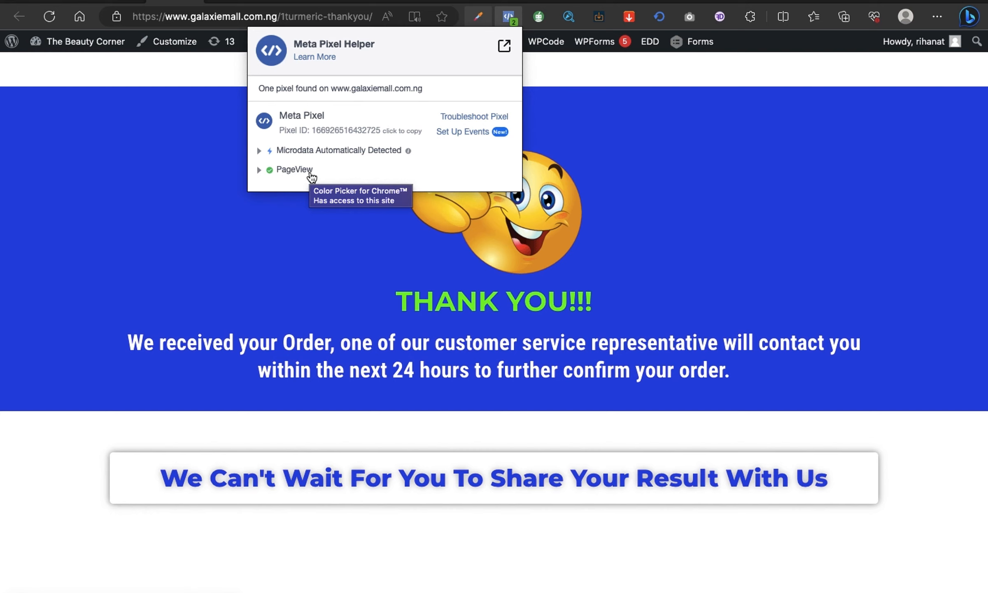
{"action": "left_click", "coordinate": [588, 201]}
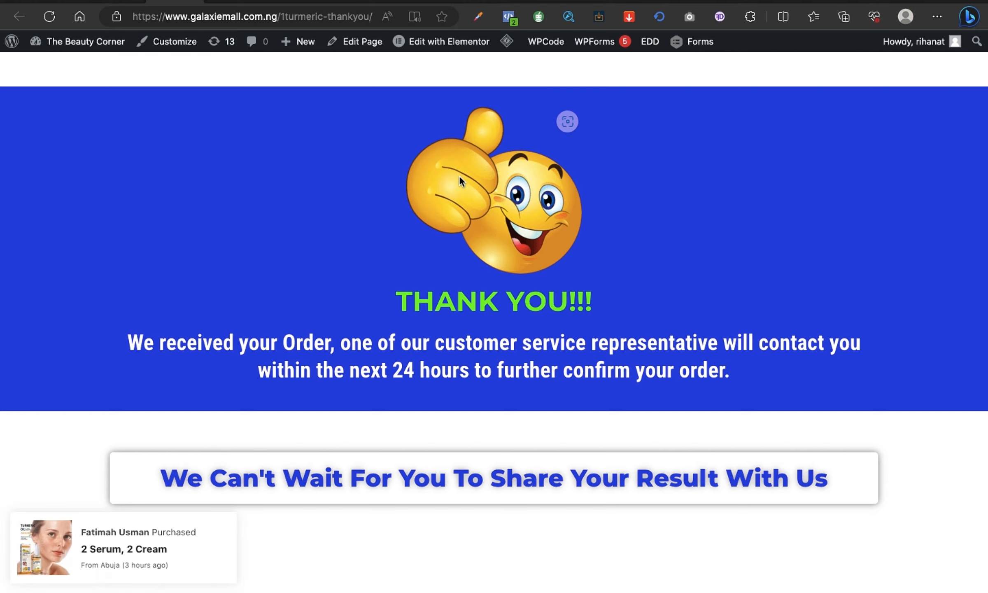
Step: Revisit the sales page's order form, return to the thank-you page and copy its full web address
{"action": "left_click", "coordinate": [120, 1]}
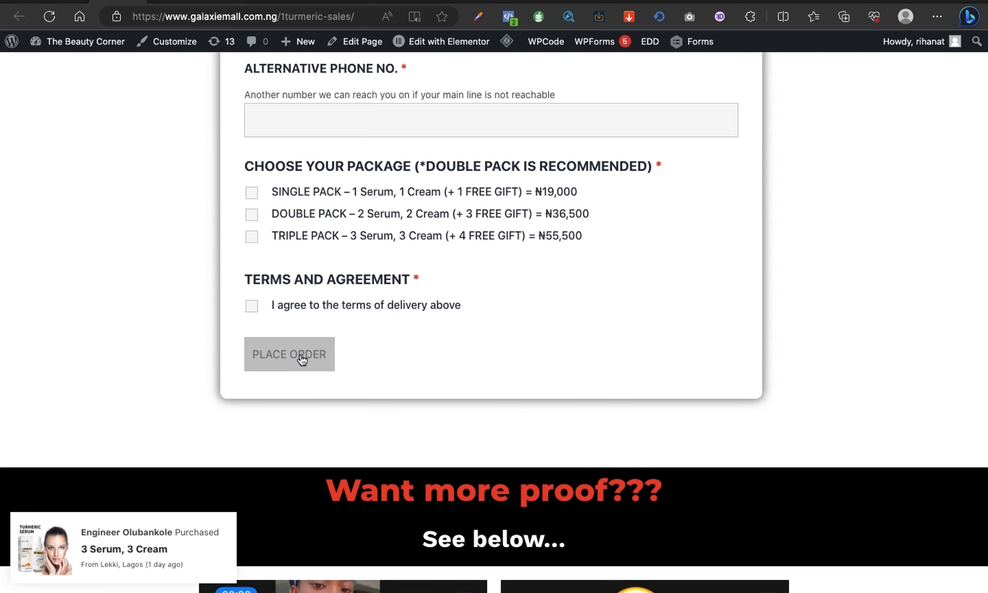
{"action": "left_click", "coordinate": [173, 2]}
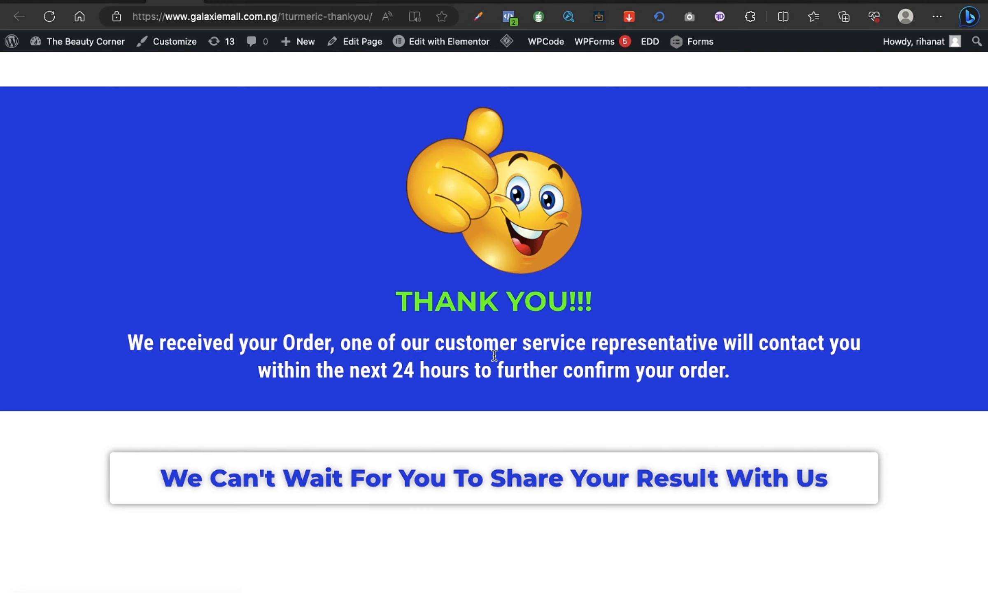
{"action": "left_click", "coordinate": [288, 18]}
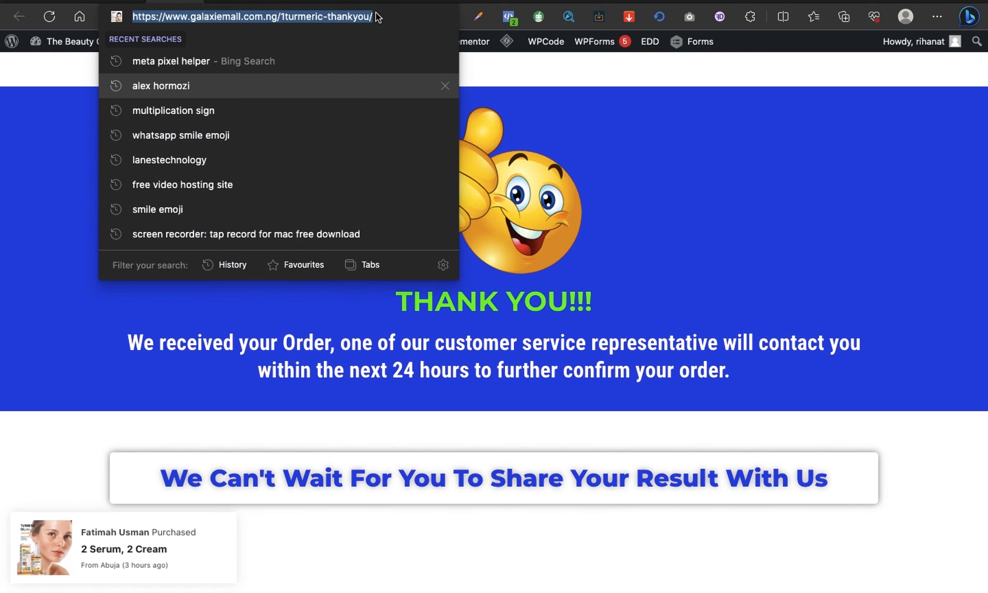
{"action": "left_click", "coordinate": [375, 16]}
{"action": "key", "text": "super+a"}
{"action": "key", "text": "ctrl+c"}
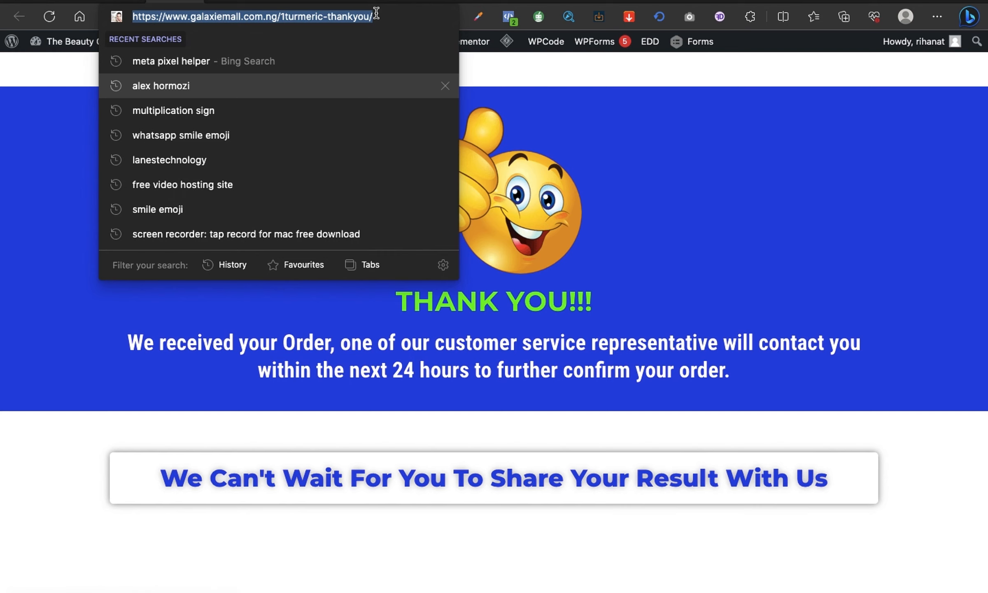
{"action": "left_click", "coordinate": [584, 169]}
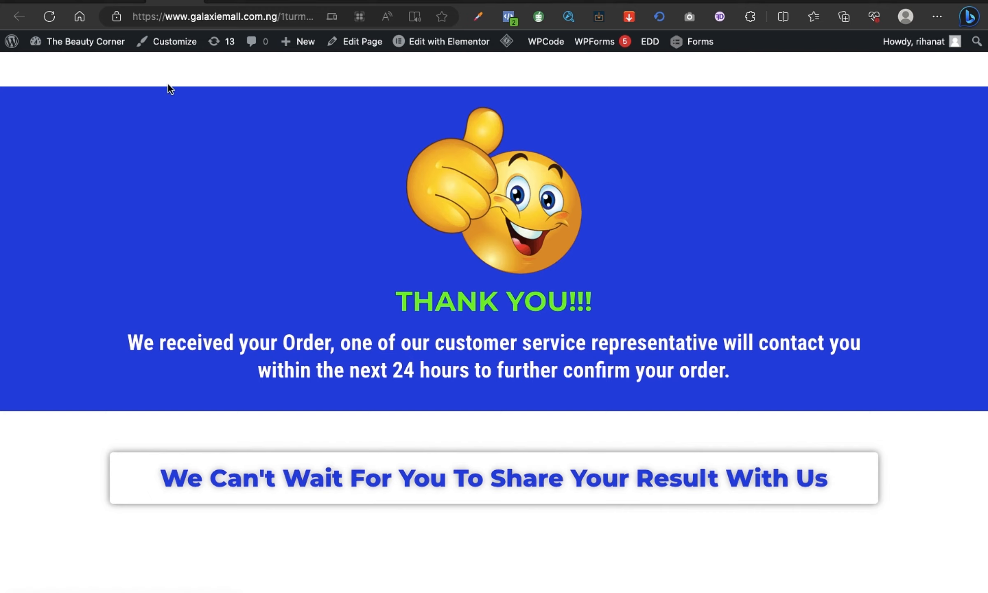
Step: Return to the new event's settings in PixelYourSite and name the event "Purchase Event"
{"action": "left_click", "coordinate": [413, 1]}
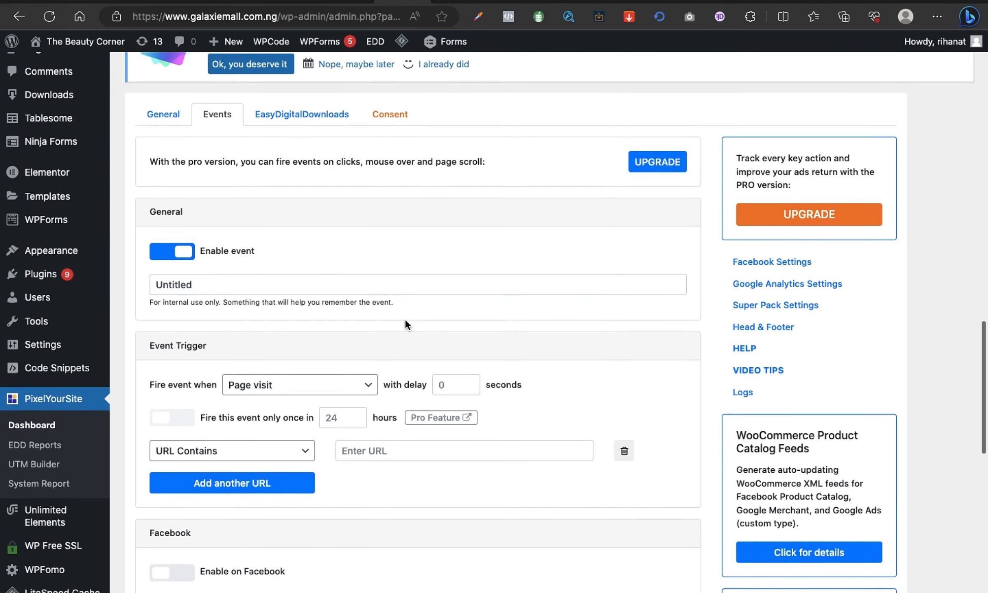
{"action": "scroll", "coordinate": [405, 321], "scroll_direction": "up", "scroll_amount": 1}
{"action": "scroll", "coordinate": [405, 321], "scroll_direction": "down", "scroll_amount": 3}
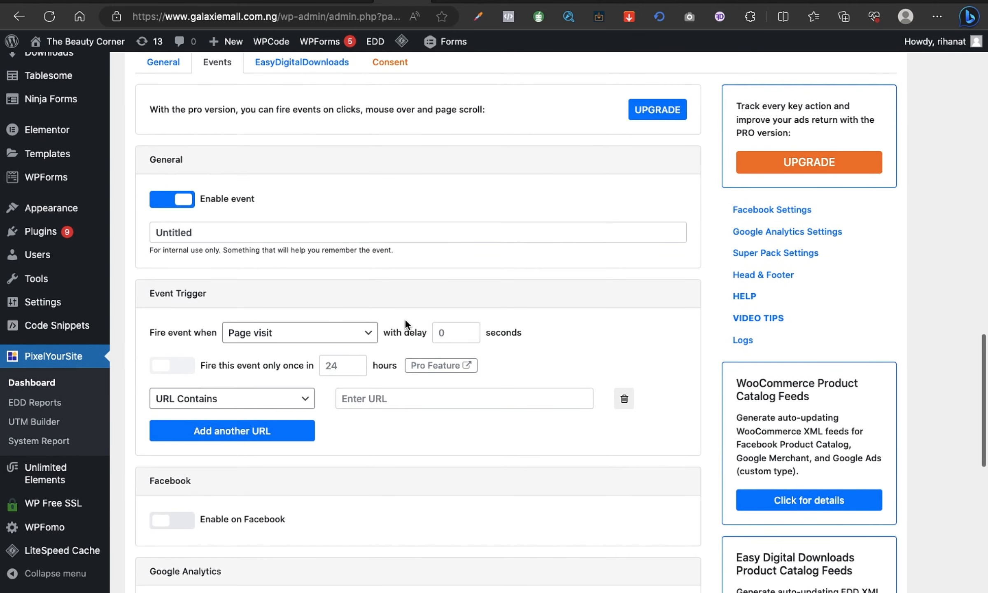
{"action": "double_click", "coordinate": [190, 235]}
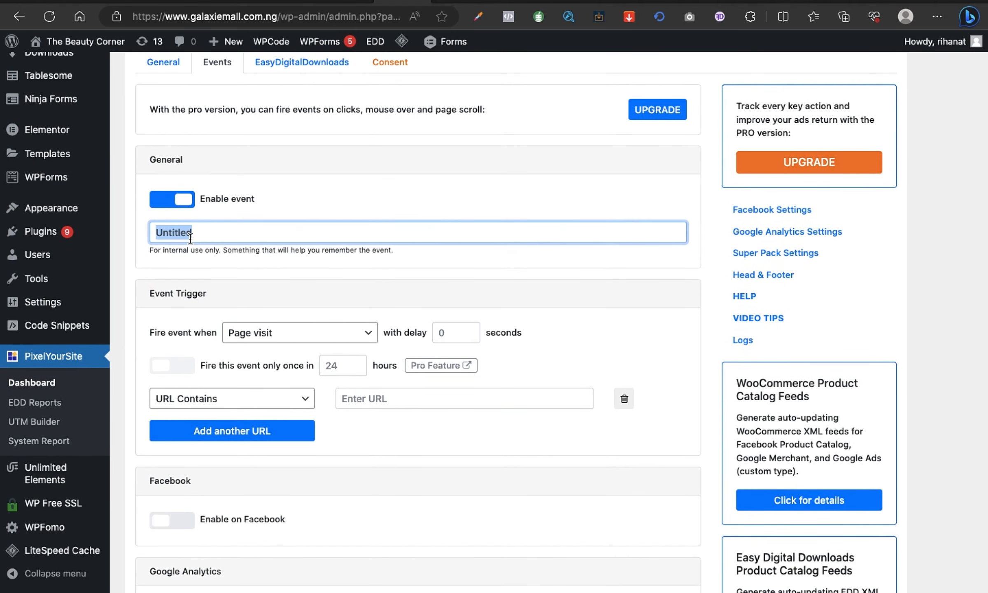
{"action": "type", "text": "Purchase Event"}
{"action": "left_click", "coordinate": [230, 403]}
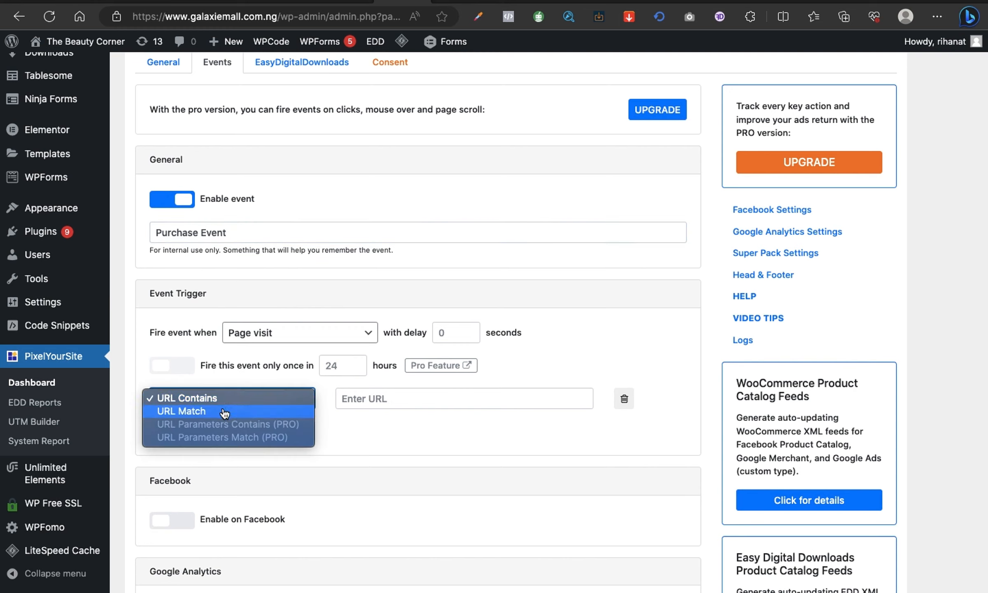
{"action": "left_click", "coordinate": [223, 410]}
{"action": "left_click", "coordinate": [362, 397]}
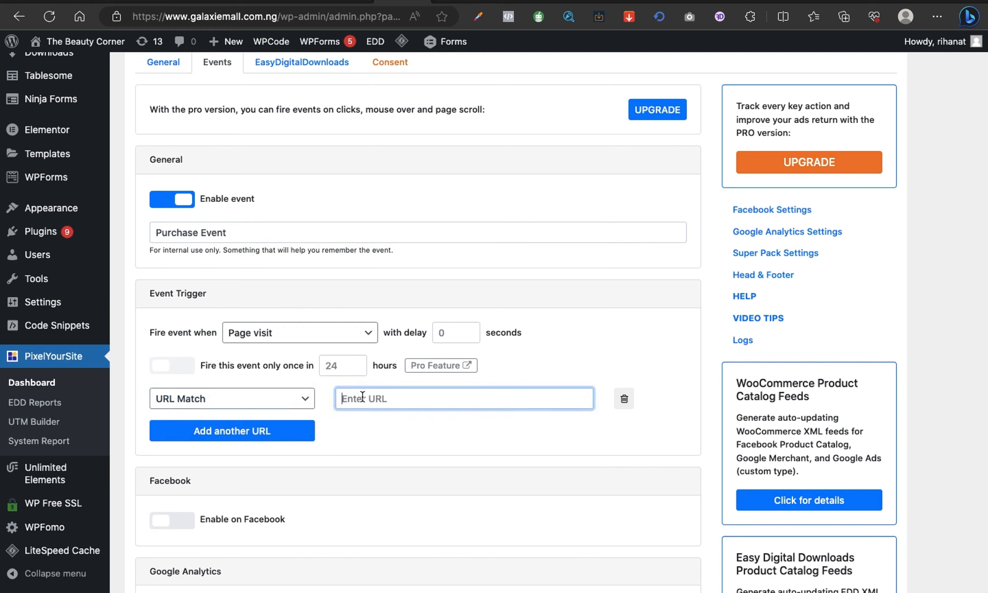
{"action": "key", "text": "ctrl+v"}
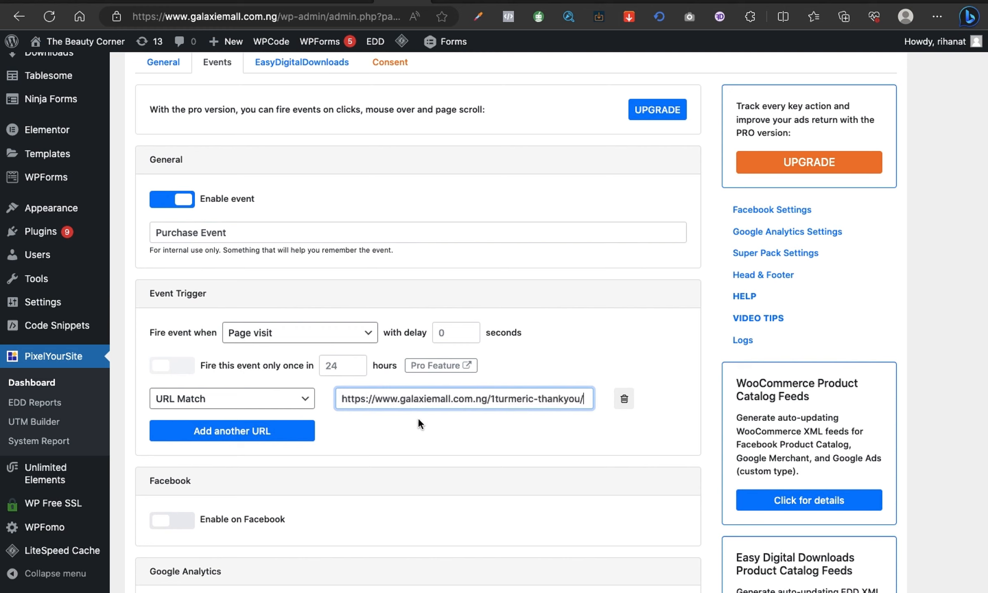
Step: Enable the event on Facebook and set its event type to Purchase
{"action": "scroll", "coordinate": [418, 417], "scroll_direction": "down", "scroll_amount": 1}
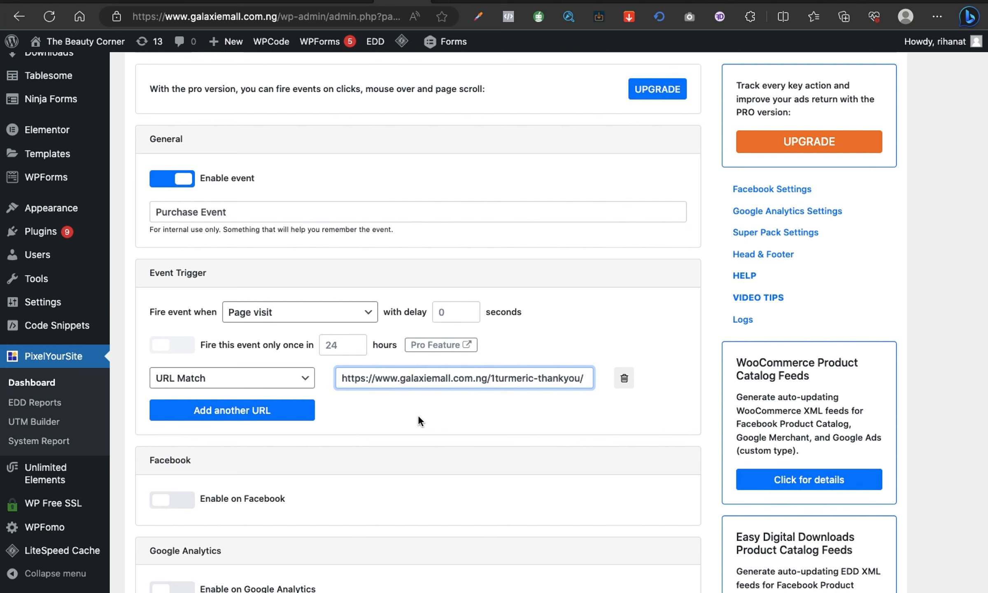
{"action": "scroll", "coordinate": [418, 415], "scroll_direction": "down", "scroll_amount": 3}
{"action": "scroll", "coordinate": [417, 415], "scroll_direction": "up", "scroll_amount": 1}
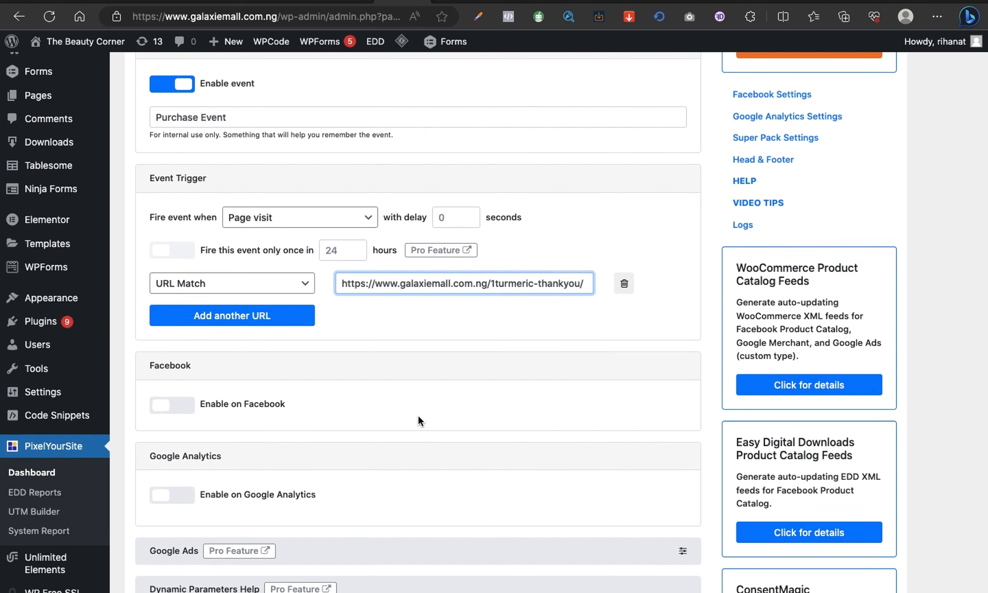
{"action": "scroll", "coordinate": [417, 415], "scroll_direction": "down", "scroll_amount": 3}
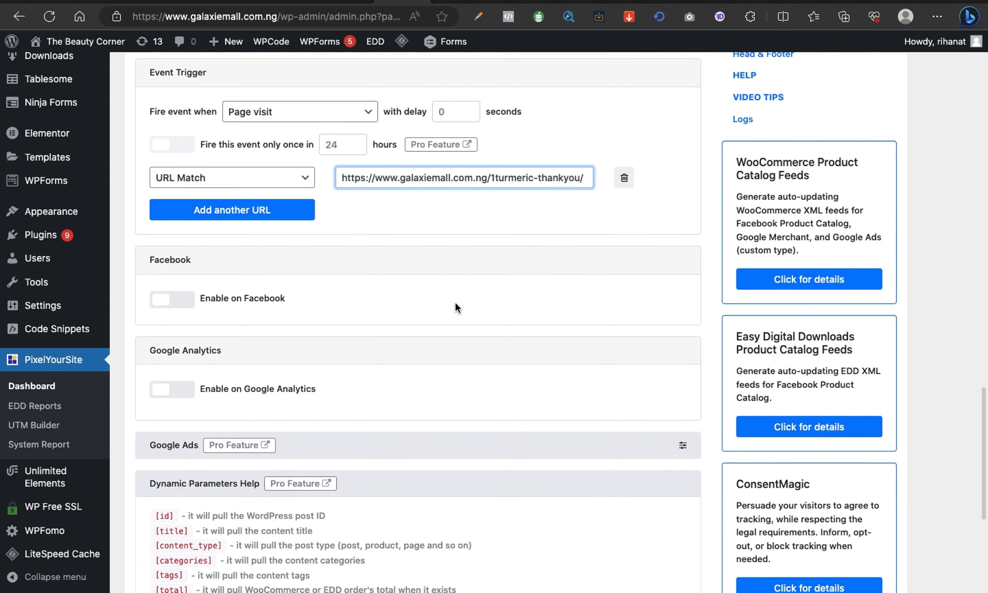
{"action": "scroll", "coordinate": [454, 301], "scroll_direction": "up", "scroll_amount": 1}
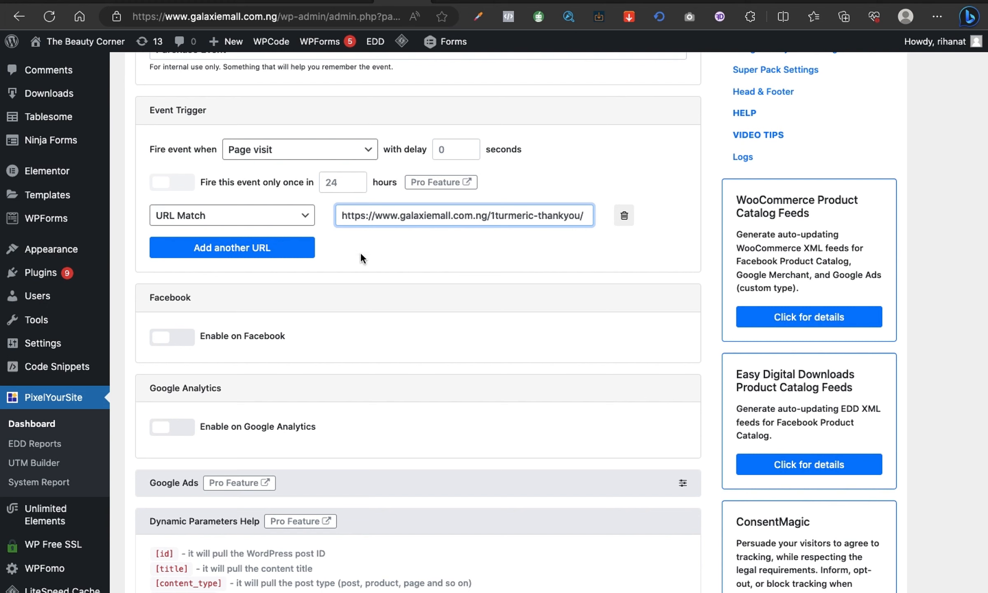
{"action": "scroll", "coordinate": [318, 288], "scroll_direction": "up", "scroll_amount": 5}
{"action": "scroll", "coordinate": [317, 287], "scroll_direction": "down", "scroll_amount": 3}
{"action": "scroll", "coordinate": [318, 288], "scroll_direction": "down", "scroll_amount": 2}
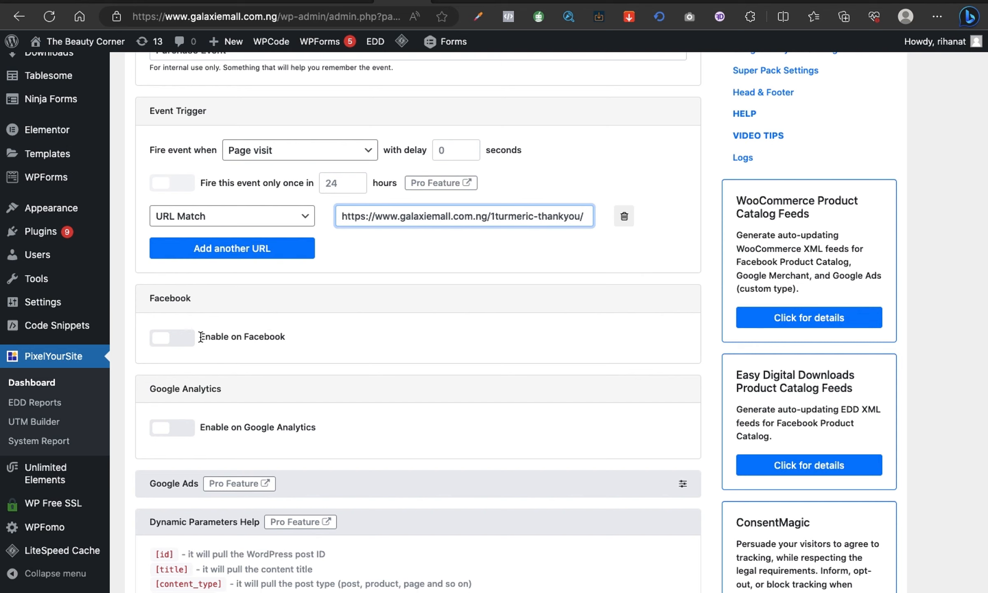
{"action": "left_click", "coordinate": [187, 345]}
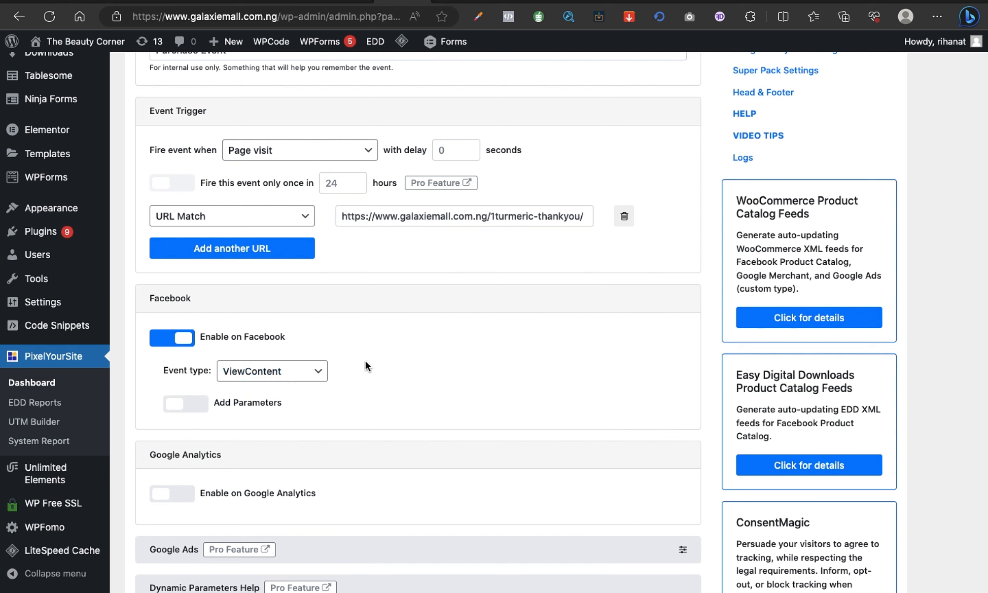
{"action": "left_click", "coordinate": [305, 371]}
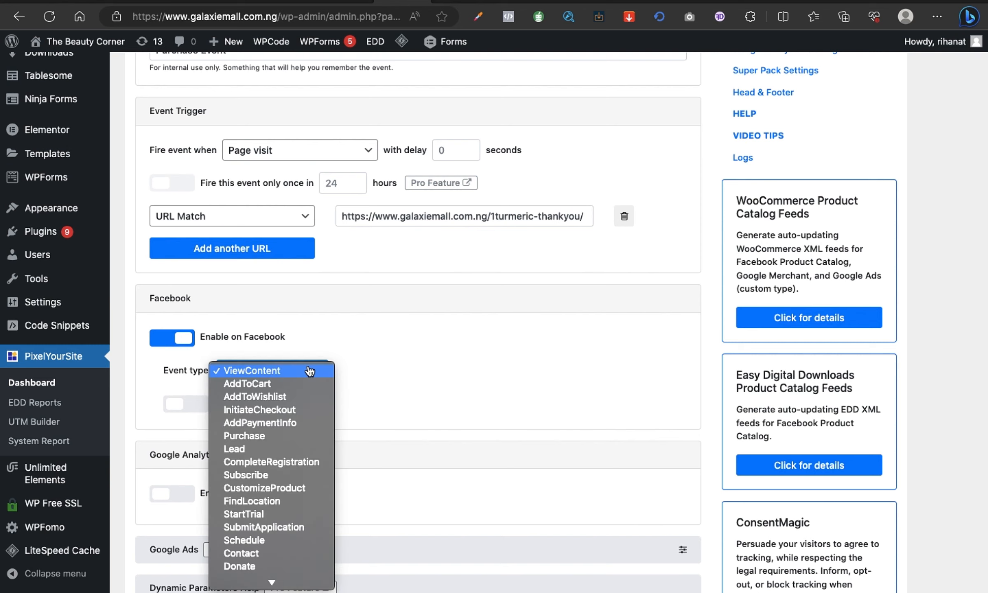
{"action": "left_click", "coordinate": [264, 436]}
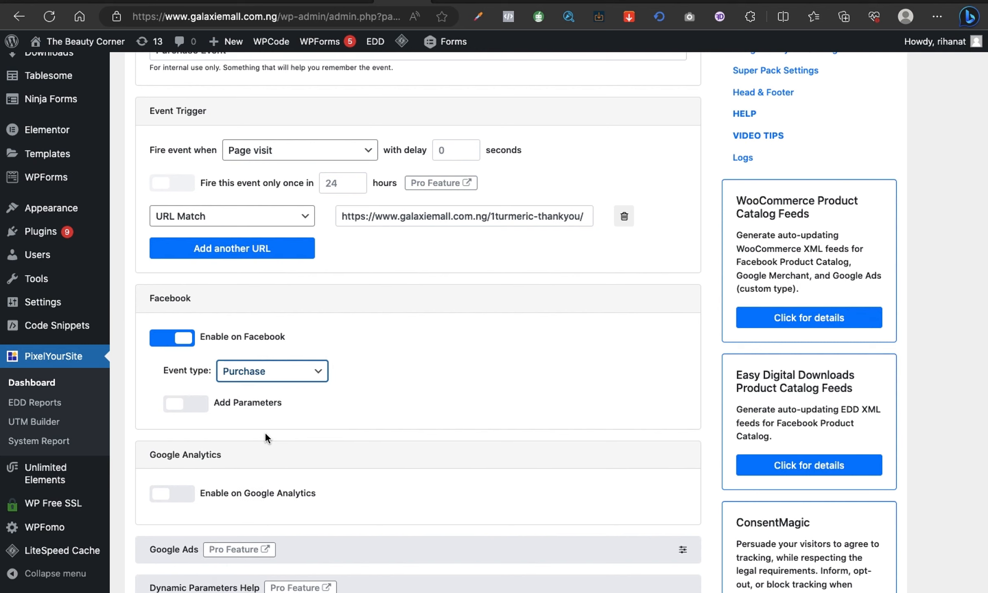
{"action": "left_click", "coordinate": [299, 373]}
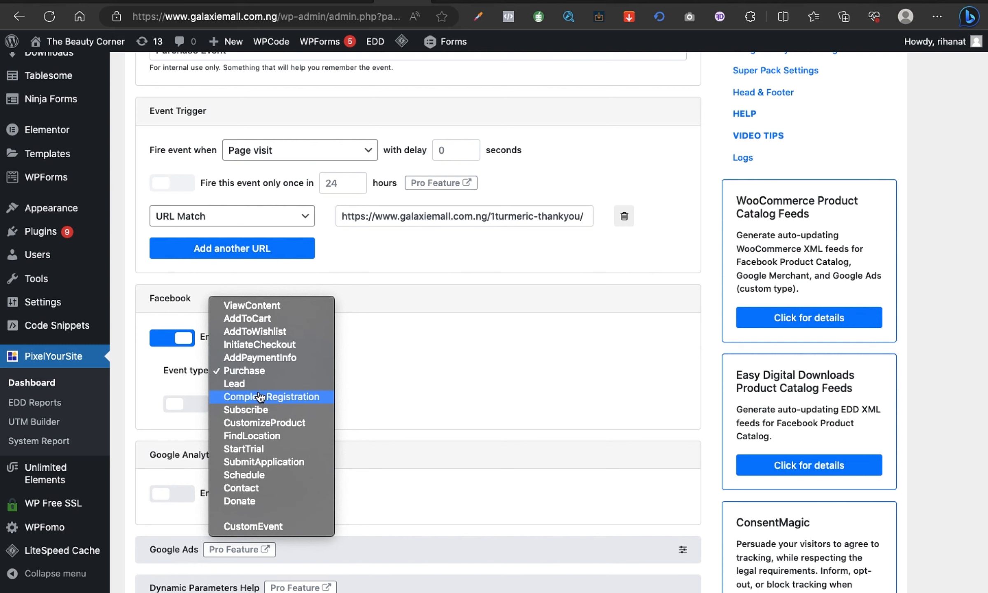
{"action": "left_click", "coordinate": [260, 372]}
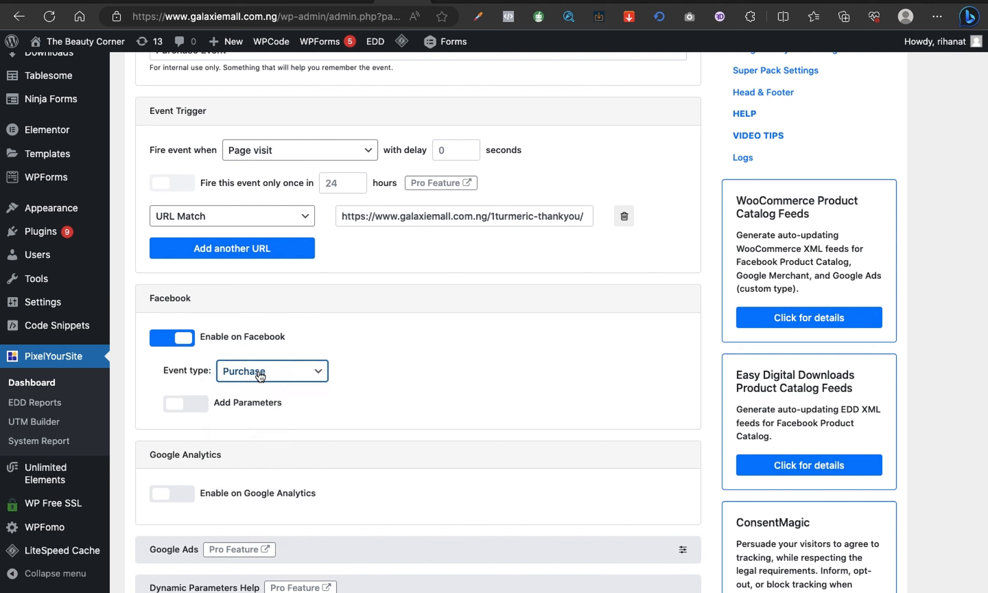
{"action": "left_click", "coordinate": [370, 368]}
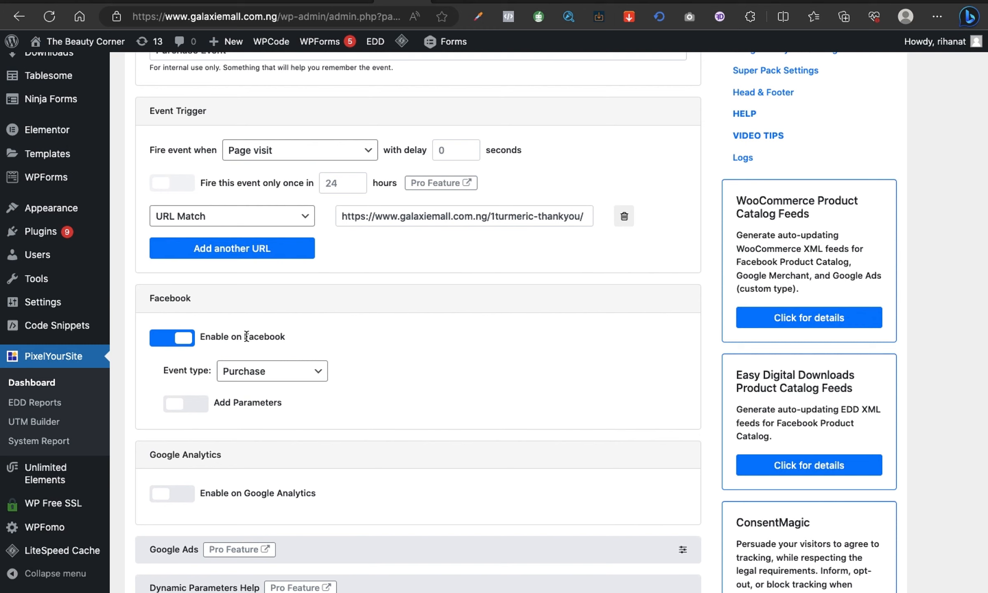
Step: Turn on Add Parameters for the Facebook event and look up the package prices on the sales page's order form
{"action": "left_click", "coordinate": [196, 407]}
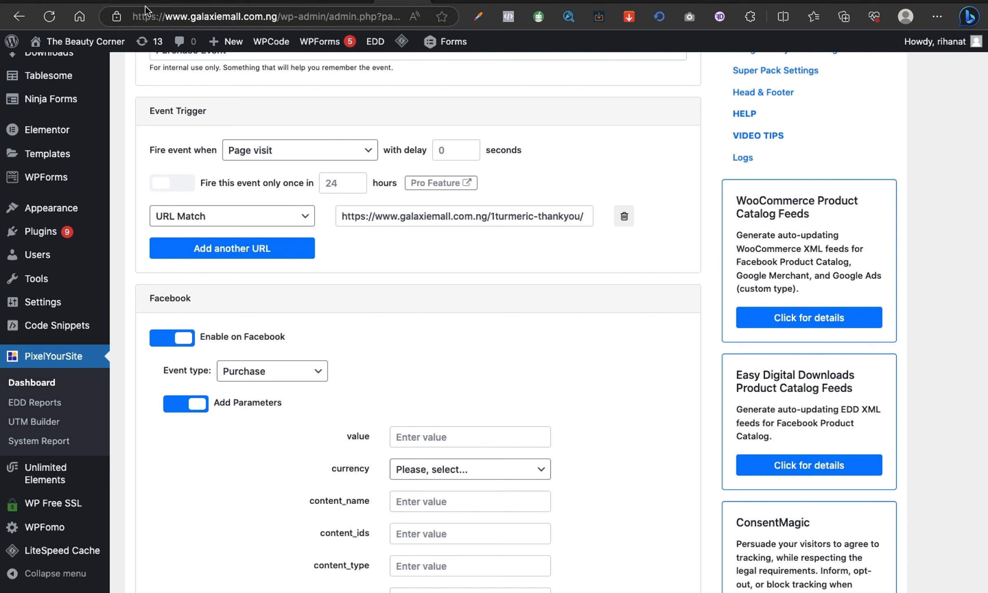
{"action": "left_click", "coordinate": [181, 3]}
{"action": "left_click", "coordinate": [119, 3]}
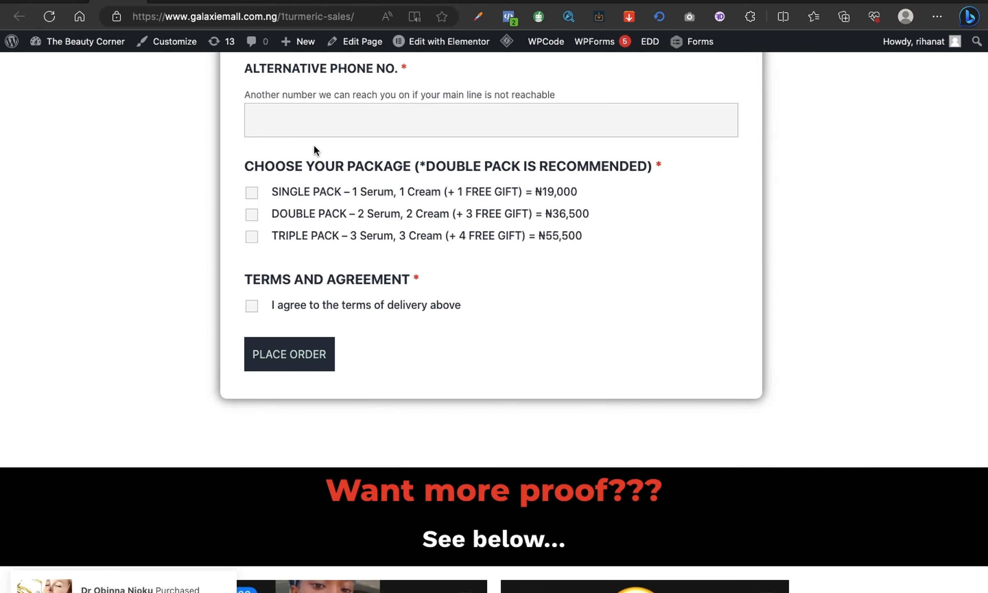
Step: Switch to Events Manager and review the LBW Pixel's settings down to the Event setup and Conversions API sections
{"action": "scroll", "coordinate": [449, 252], "scroll_direction": "up", "scroll_amount": 10}
{"action": "scroll", "coordinate": [449, 252], "scroll_direction": "up", "scroll_amount": 20}
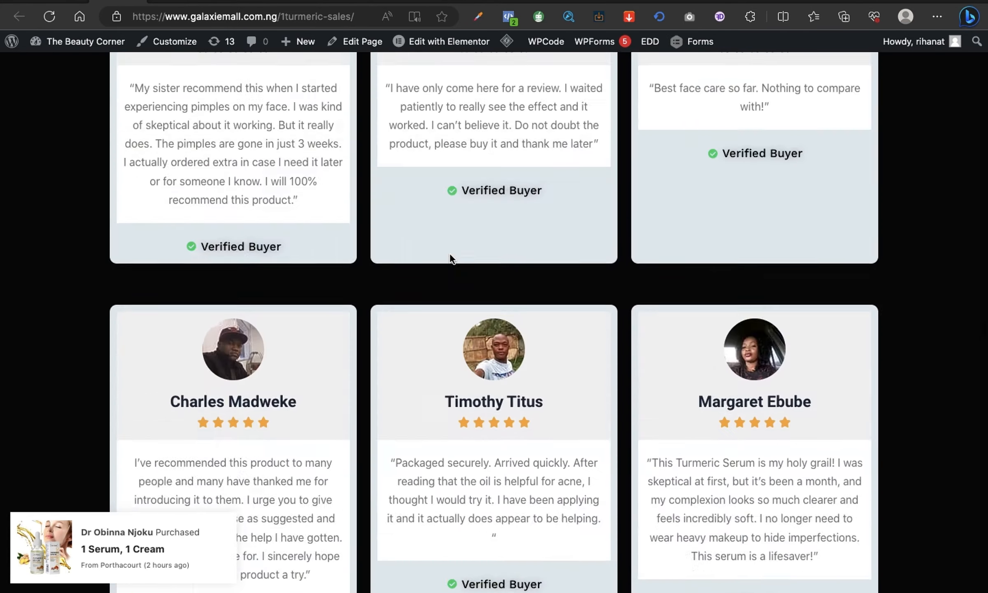
{"action": "scroll", "coordinate": [449, 252], "scroll_direction": "up", "scroll_amount": 20}
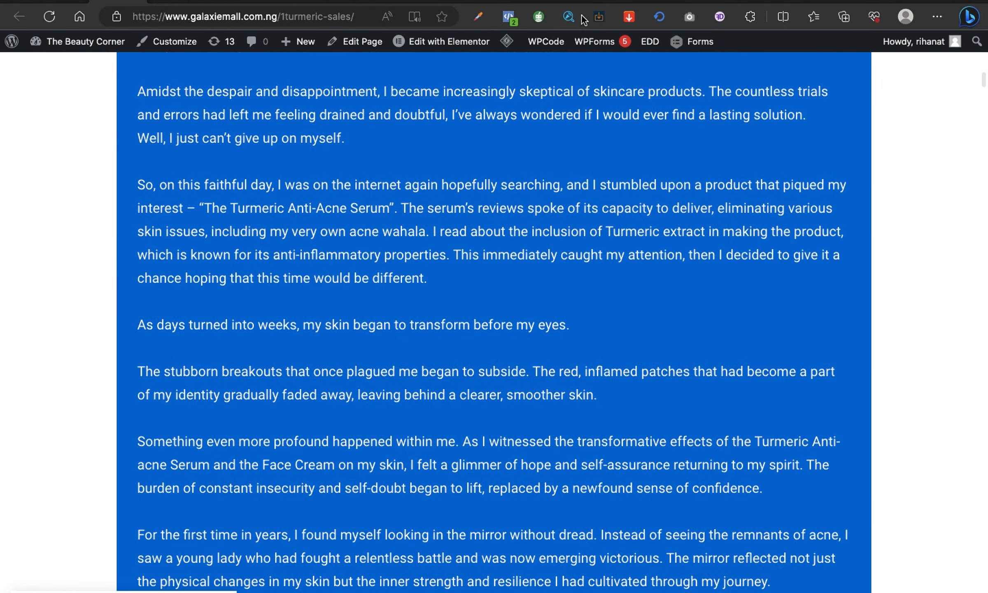
{"action": "left_click", "coordinate": [575, 2]}
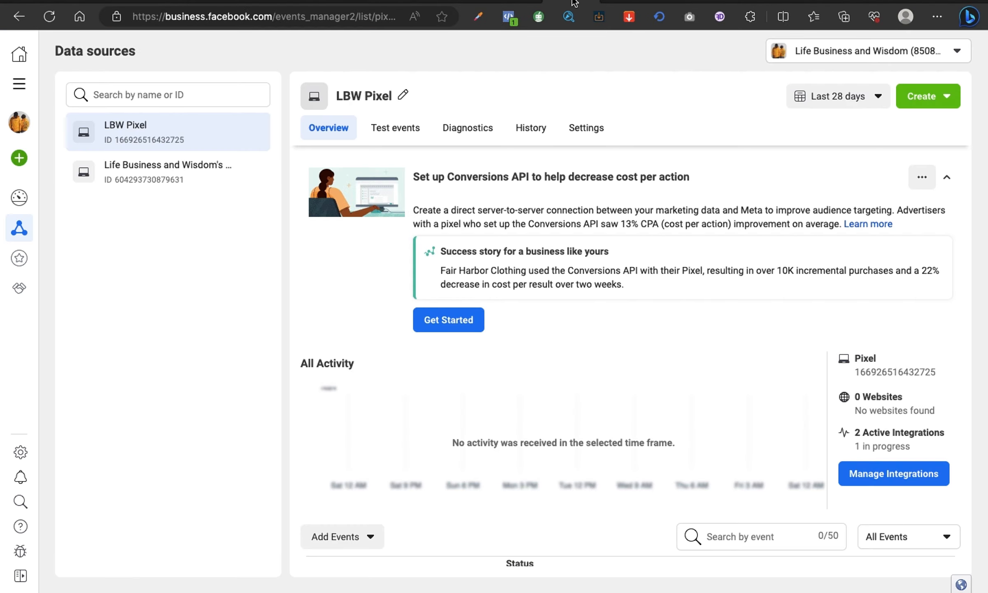
{"action": "left_click", "coordinate": [583, 136]}
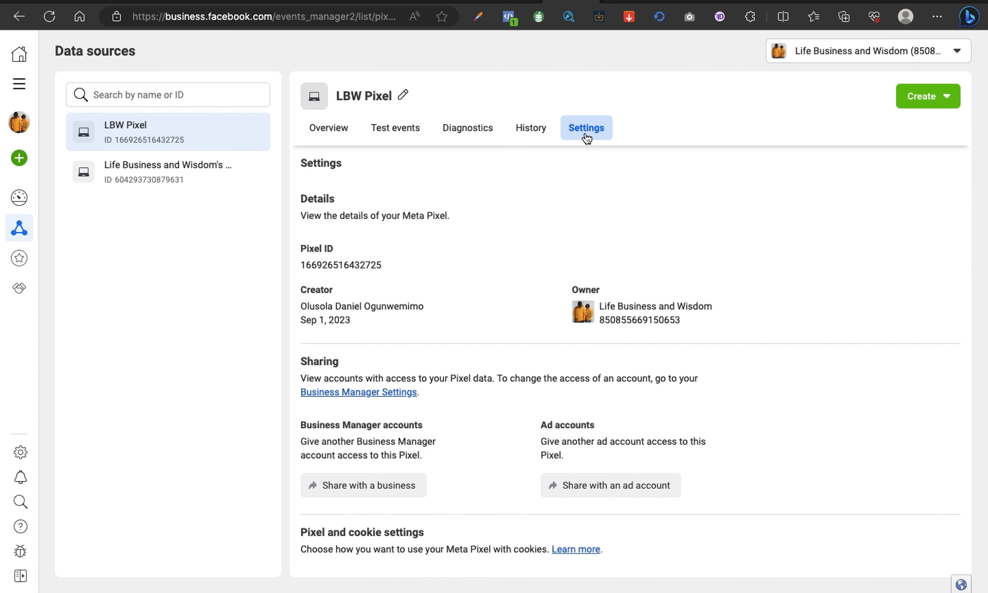
{"action": "scroll", "coordinate": [522, 362], "scroll_direction": "down", "scroll_amount": 6}
{"action": "scroll", "coordinate": [522, 362], "scroll_direction": "down", "scroll_amount": 9}
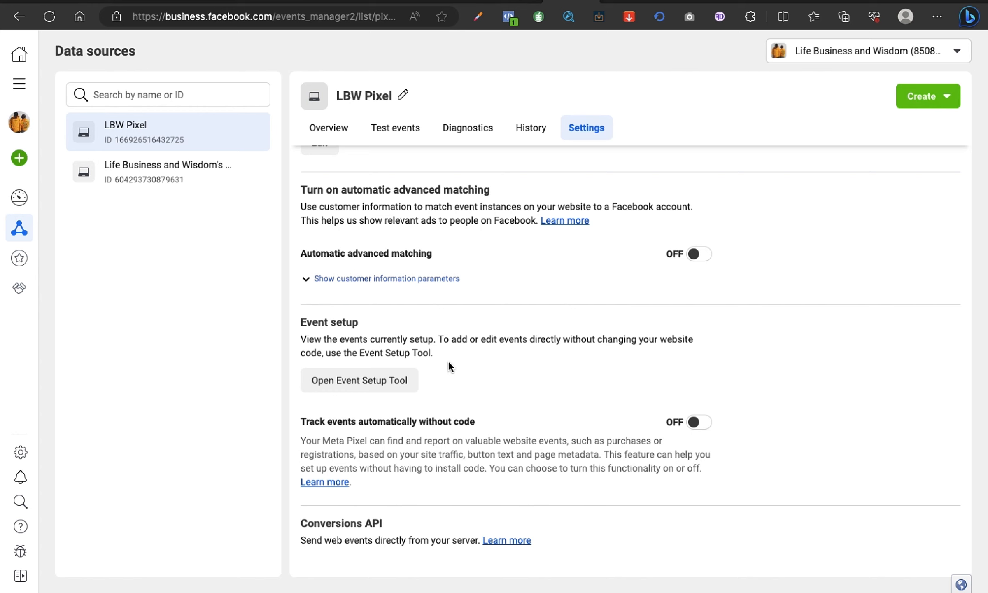
Step: Review the turmeric sales page from its headline down to the order form's packages, and view the matching thank-you page
{"action": "left_click", "coordinate": [177, 3]}
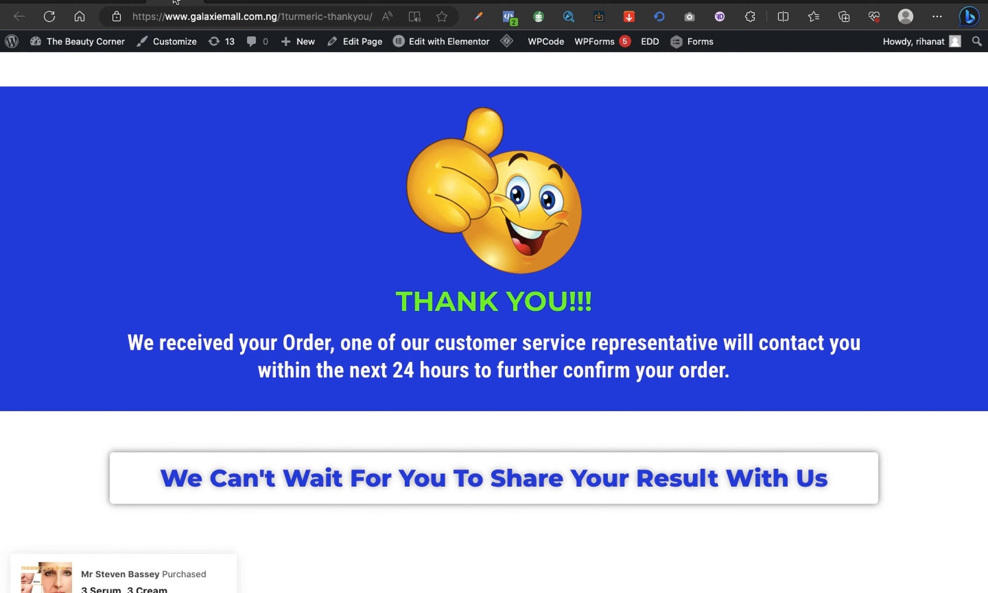
{"action": "left_click", "coordinate": [117, 2]}
{"action": "scroll", "coordinate": [408, 243], "scroll_direction": "down", "scroll_amount": 20}
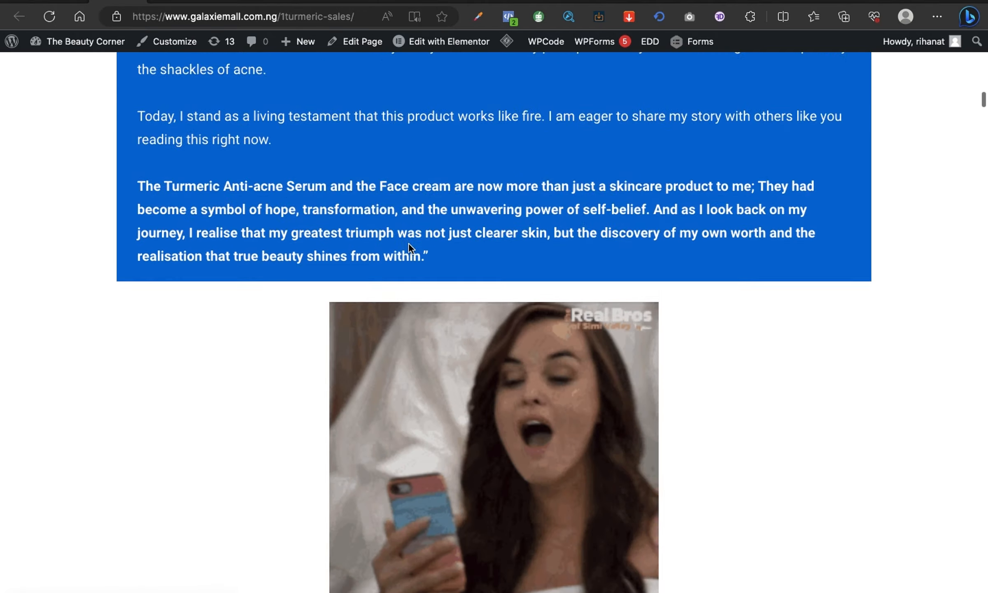
{"action": "scroll", "coordinate": [408, 243], "scroll_direction": "up", "scroll_amount": 3}
{"action": "scroll", "coordinate": [409, 243], "scroll_direction": "down", "scroll_amount": 20}
{"action": "scroll", "coordinate": [409, 243], "scroll_direction": "up", "scroll_amount": 10}
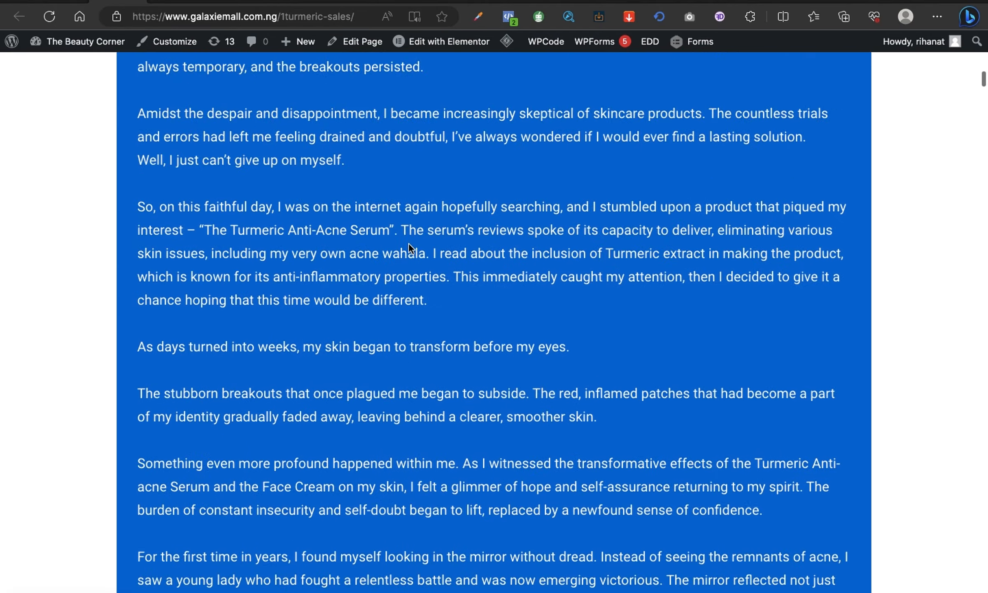
{"action": "scroll", "coordinate": [408, 244], "scroll_direction": "up", "scroll_amount": 15}
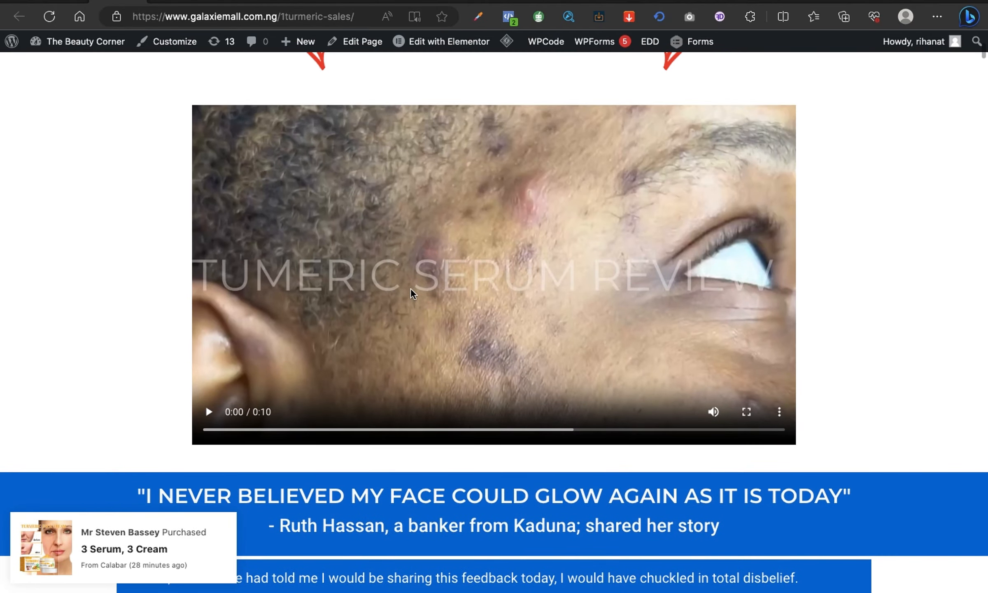
{"action": "scroll", "coordinate": [206, 285], "scroll_direction": "up", "scroll_amount": 5}
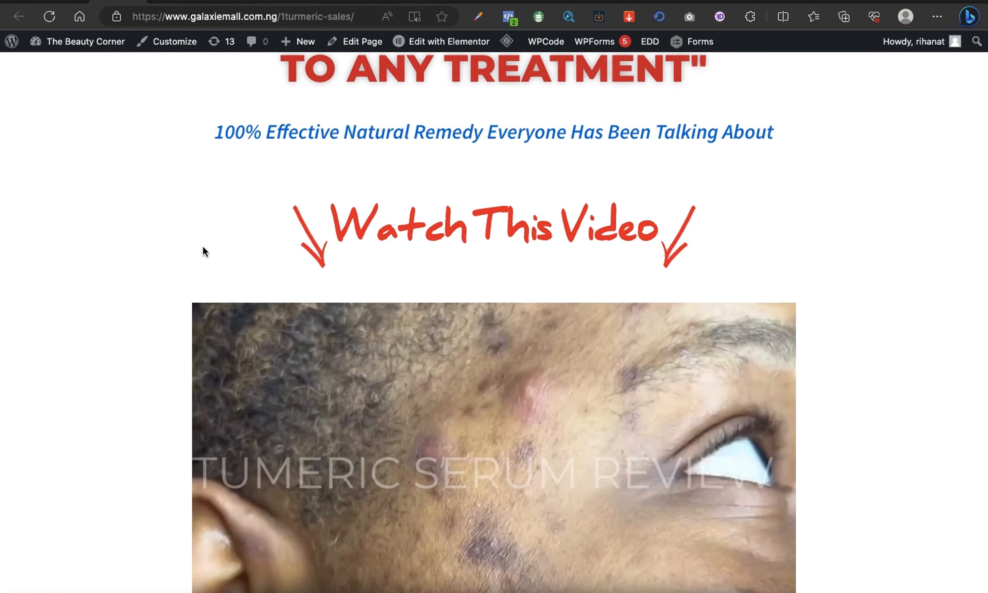
{"action": "scroll", "coordinate": [202, 247], "scroll_direction": "down", "scroll_amount": 20}
{"action": "scroll", "coordinate": [192, 277], "scroll_direction": "down", "scroll_amount": 20}
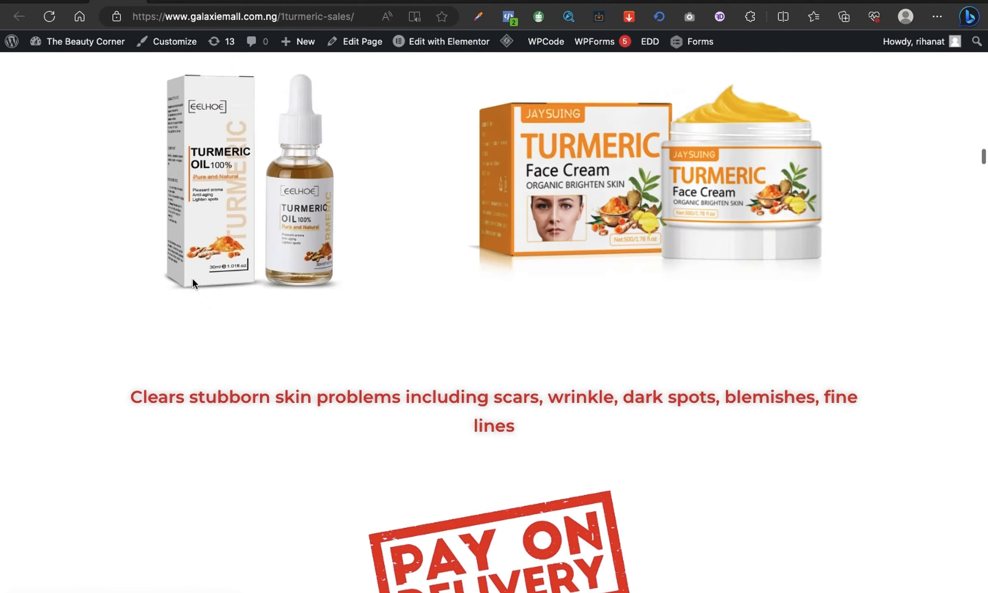
{"action": "scroll", "coordinate": [193, 283], "scroll_direction": "down", "scroll_amount": 20}
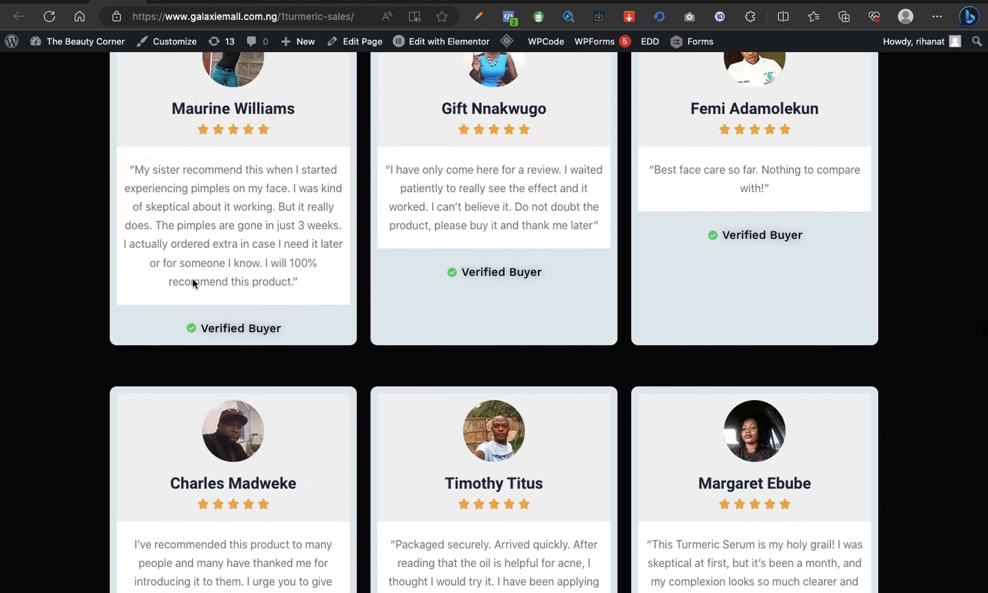
{"action": "scroll", "coordinate": [192, 283], "scroll_direction": "down", "scroll_amount": 20}
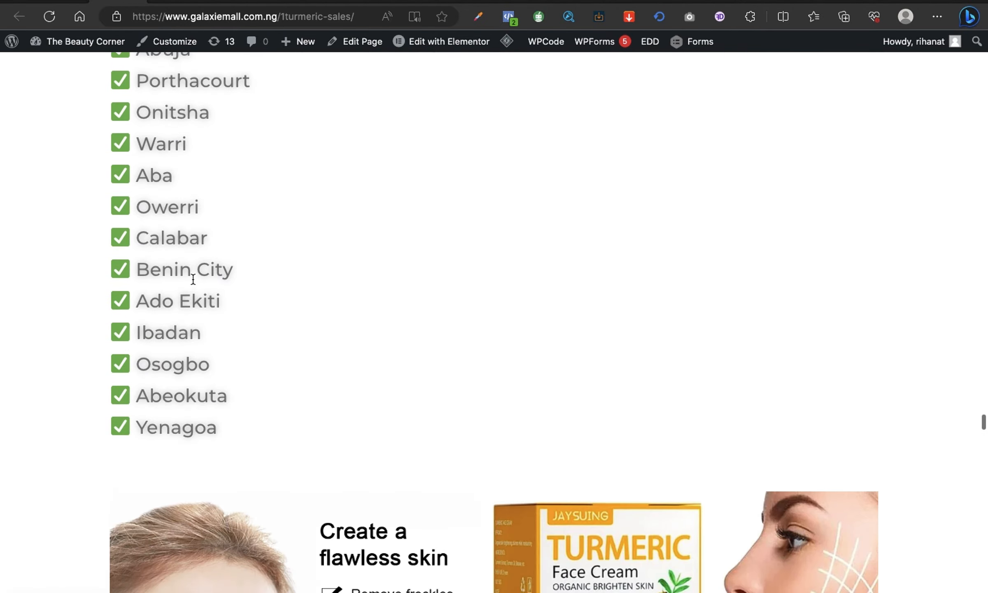
{"action": "scroll", "coordinate": [192, 284], "scroll_direction": "down", "scroll_amount": 15}
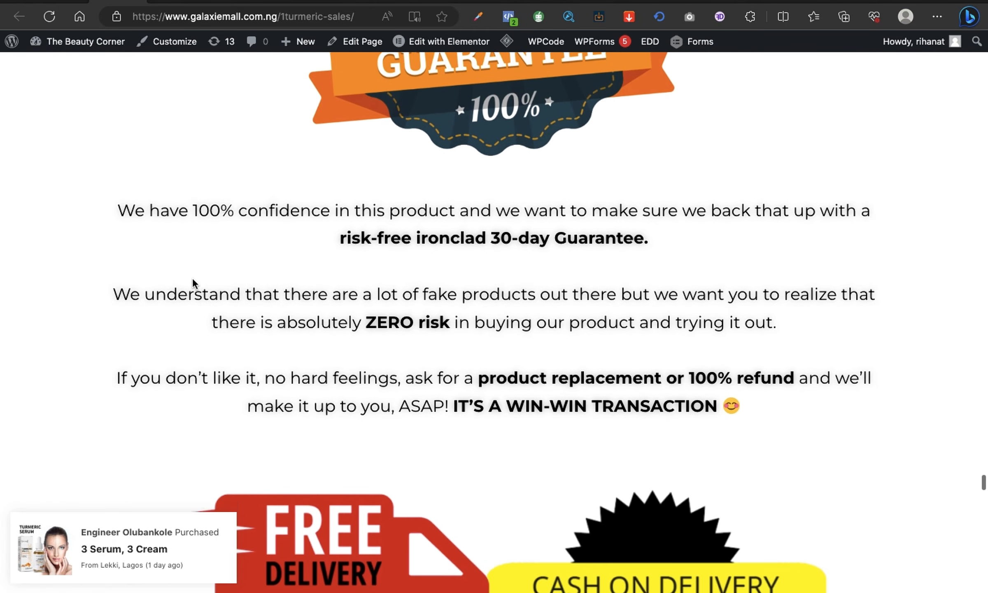
{"action": "scroll", "coordinate": [192, 283], "scroll_direction": "down", "scroll_amount": 15}
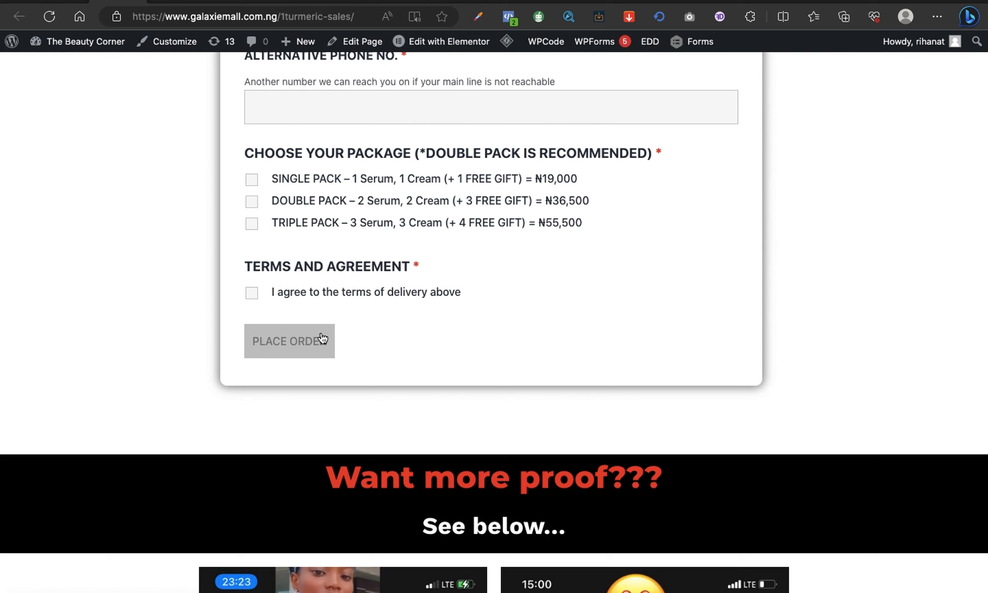
{"action": "scroll", "coordinate": [442, 132], "scroll_direction": "up", "scroll_amount": 3}
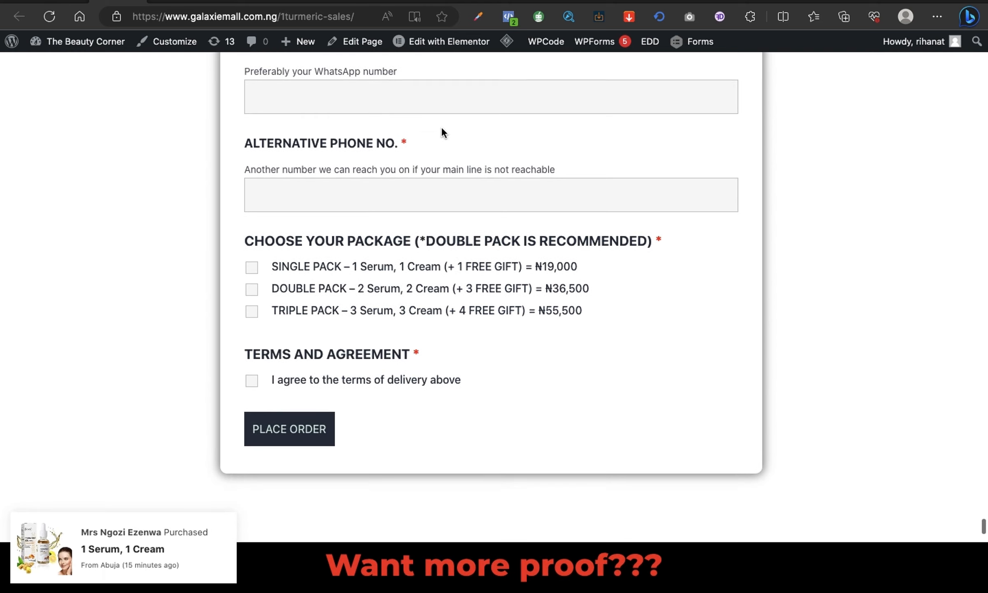
{"action": "scroll", "coordinate": [360, 255], "scroll_direction": "down", "scroll_amount": 2}
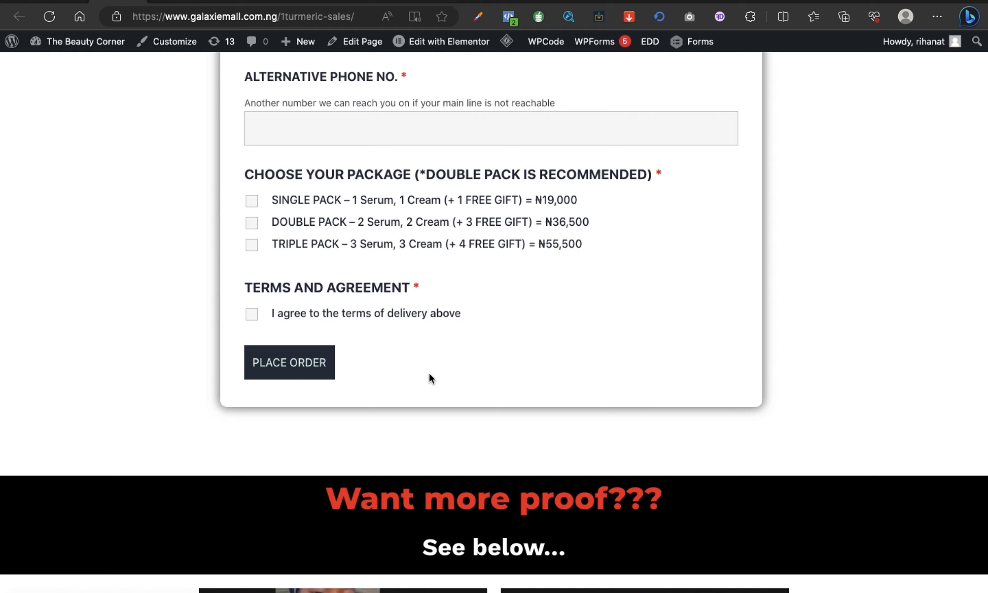
{"action": "scroll", "coordinate": [429, 373], "scroll_direction": "up", "scroll_amount": 10}
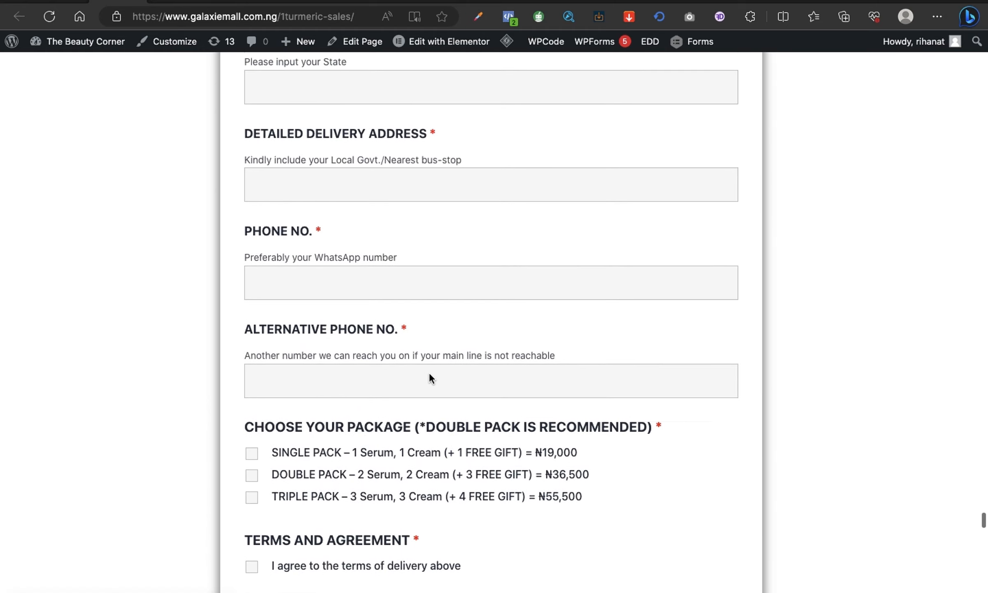
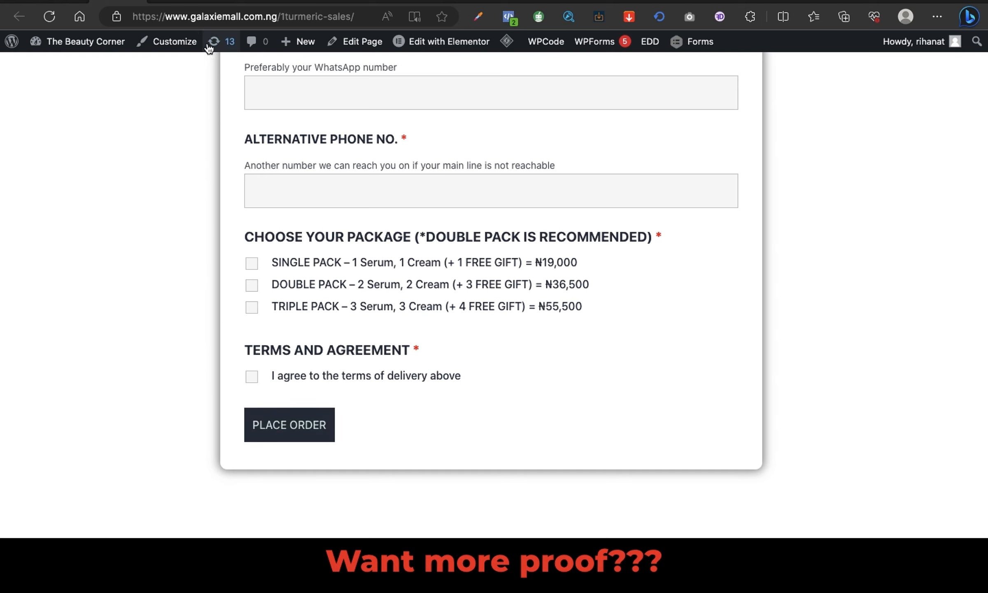
{"action": "left_click", "coordinate": [177, 5]}
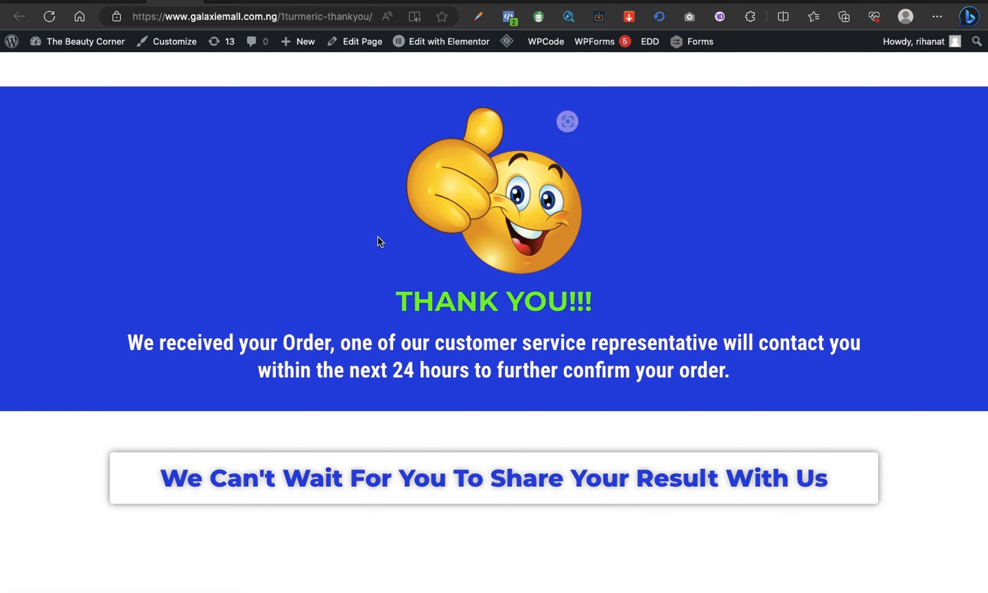
{"action": "left_click", "coordinate": [126, 24]}
Step: Look up the Single Pack price on the sales page and set the Facebook Purchase event's value parameter to 19000
{"action": "left_click", "coordinate": [402, 2]}
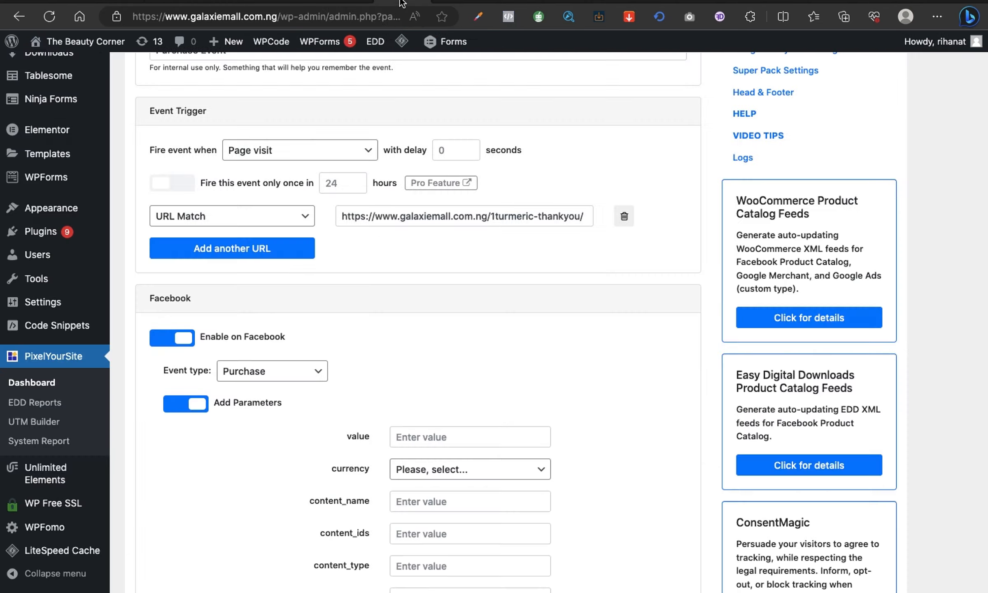
{"action": "scroll", "coordinate": [339, 318], "scroll_direction": "down", "scroll_amount": 3}
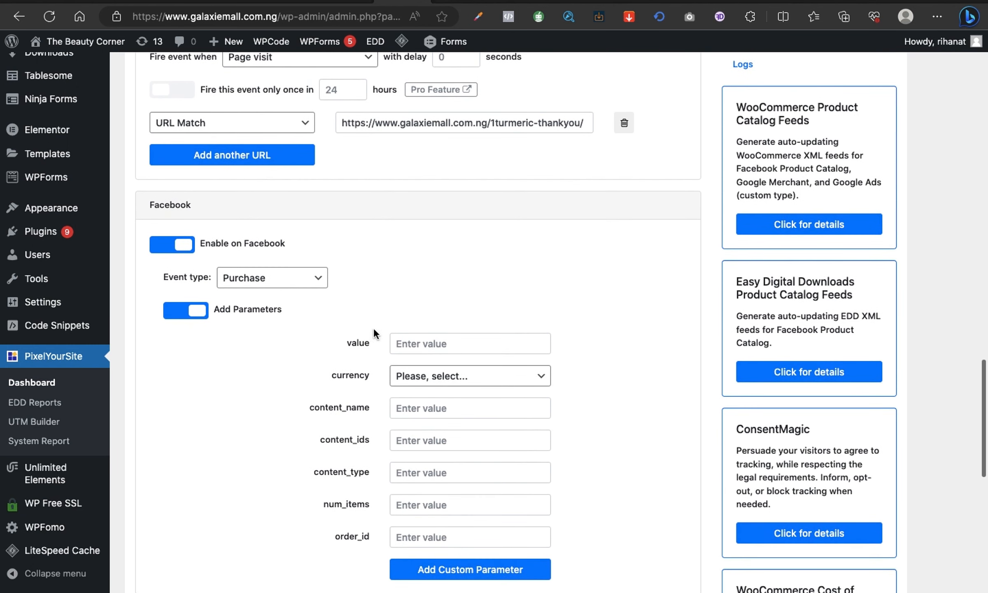
{"action": "left_click", "coordinate": [430, 344]}
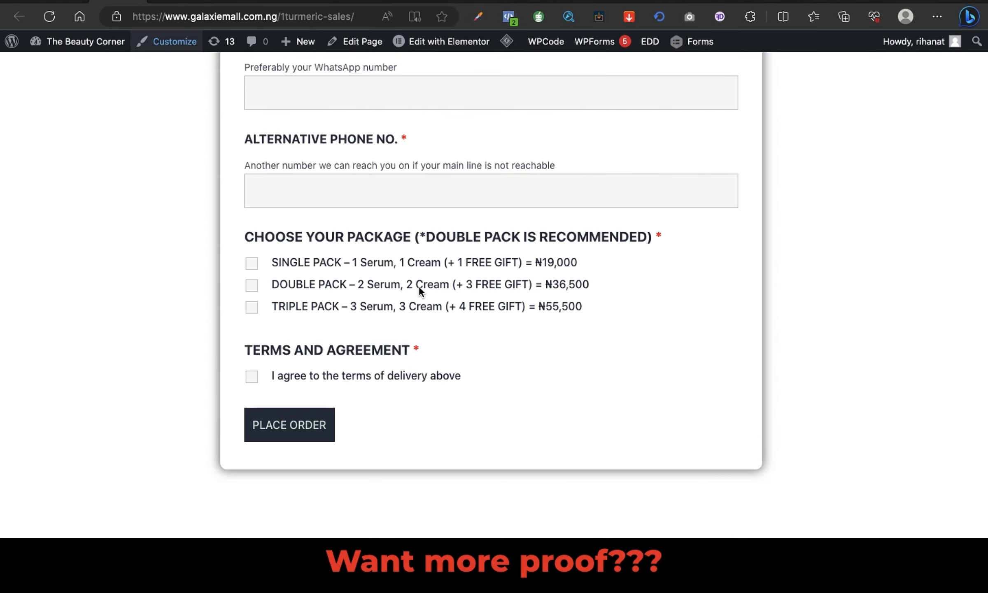
{"action": "scroll", "coordinate": [493, 319], "scroll_direction": "up", "scroll_amount": 20}
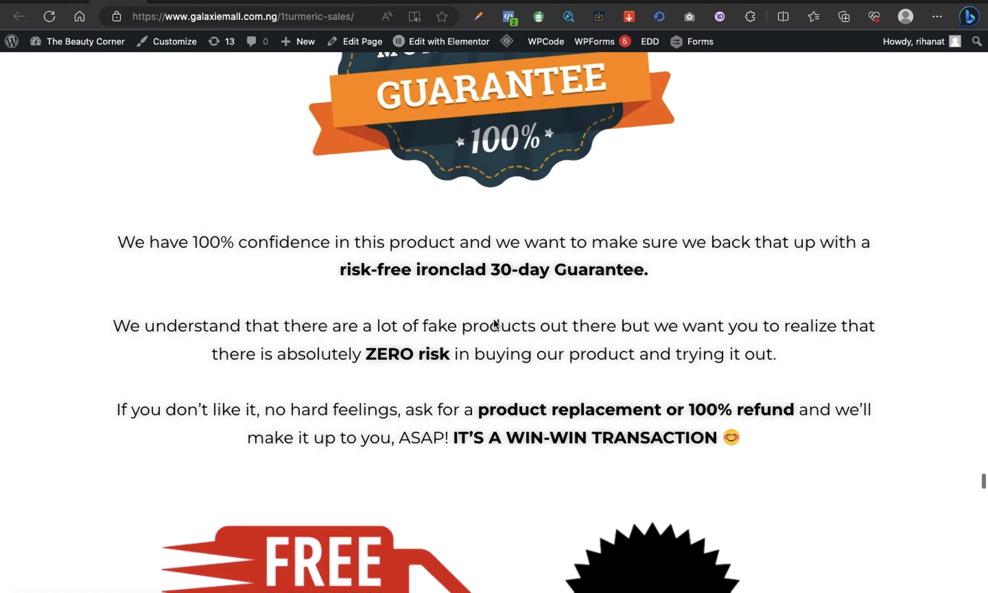
{"action": "scroll", "coordinate": [494, 319], "scroll_direction": "down", "scroll_amount": 5}
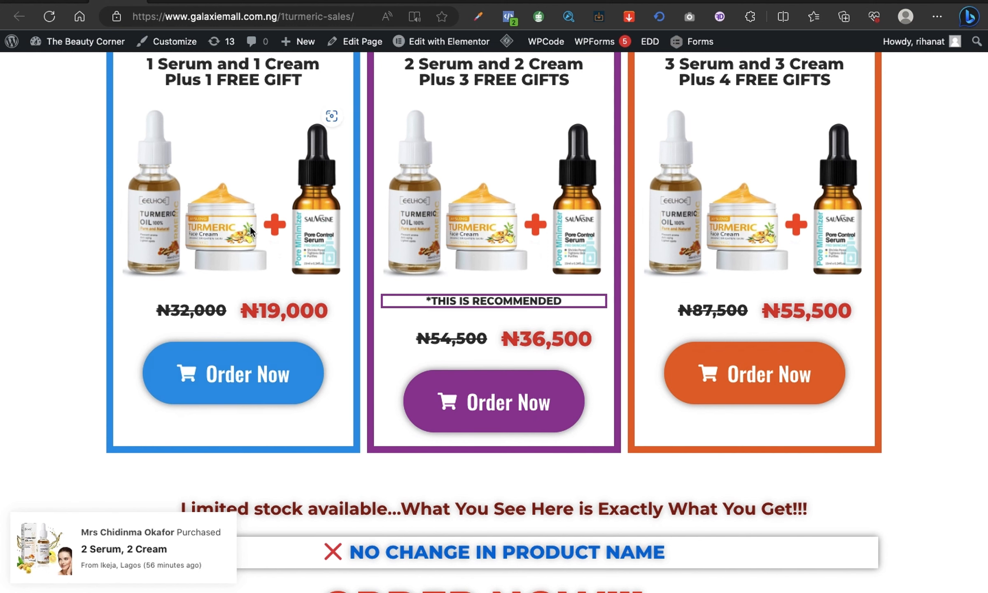
{"action": "scroll", "coordinate": [250, 228], "scroll_direction": "up", "scroll_amount": 2}
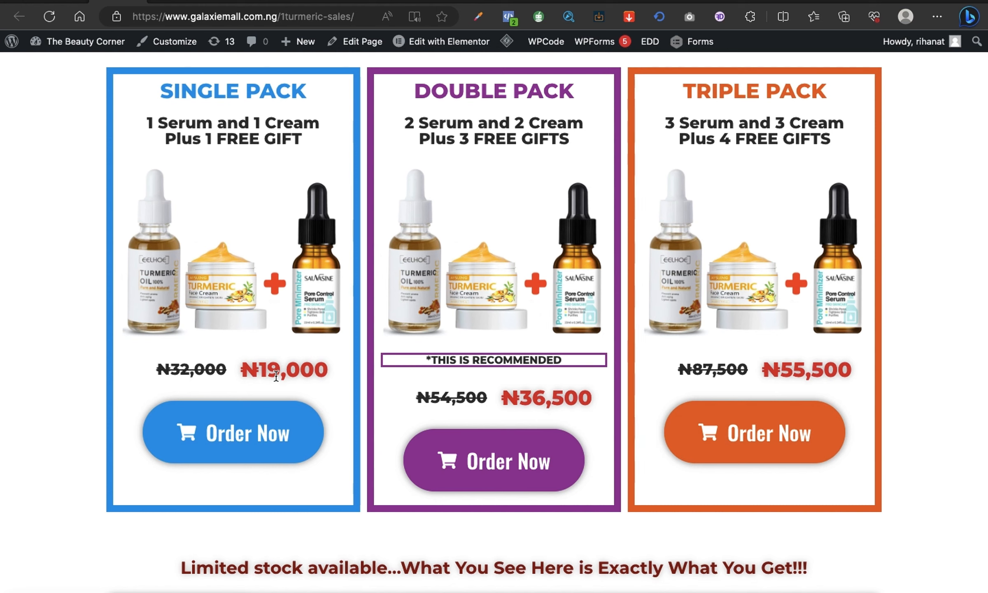
{"action": "left_click", "coordinate": [245, 368]}
{"action": "left_click_drag", "start_coordinate": [245, 368], "coordinate": [325, 369]}
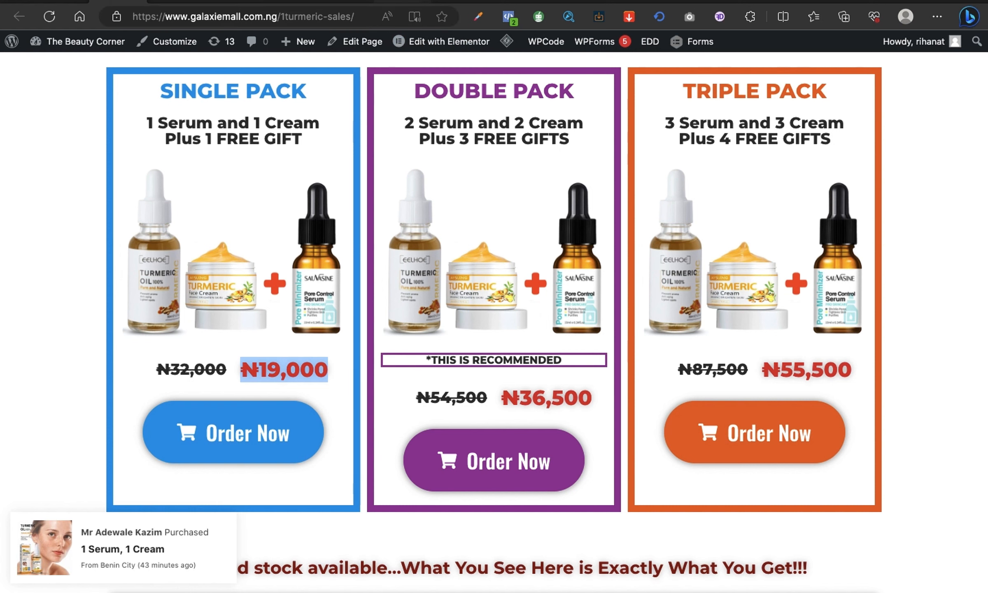
{"action": "left_click", "coordinate": [410, 2]}
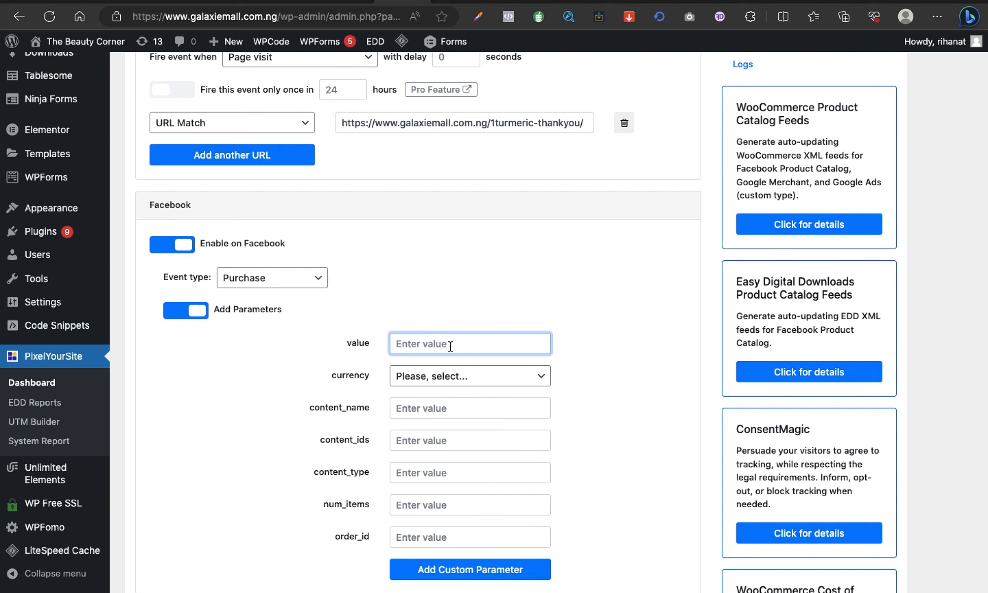
{"action": "type", "text": "19000"}
{"action": "left_click", "coordinate": [330, 371]}
Step: Set the event's currency parameter to Custom currency with the code NGN, and look back over the event settings
{"action": "left_click", "coordinate": [513, 375]}
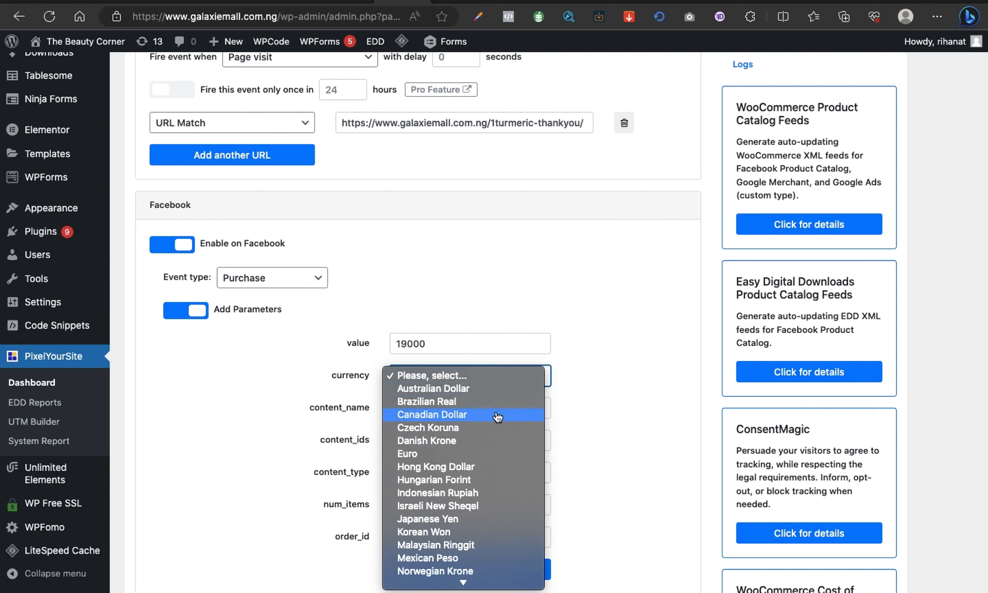
{"action": "scroll", "coordinate": [478, 444], "scroll_direction": "down", "scroll_amount": 3}
{"action": "scroll", "coordinate": [476, 448], "scroll_direction": "down", "scroll_amount": 2}
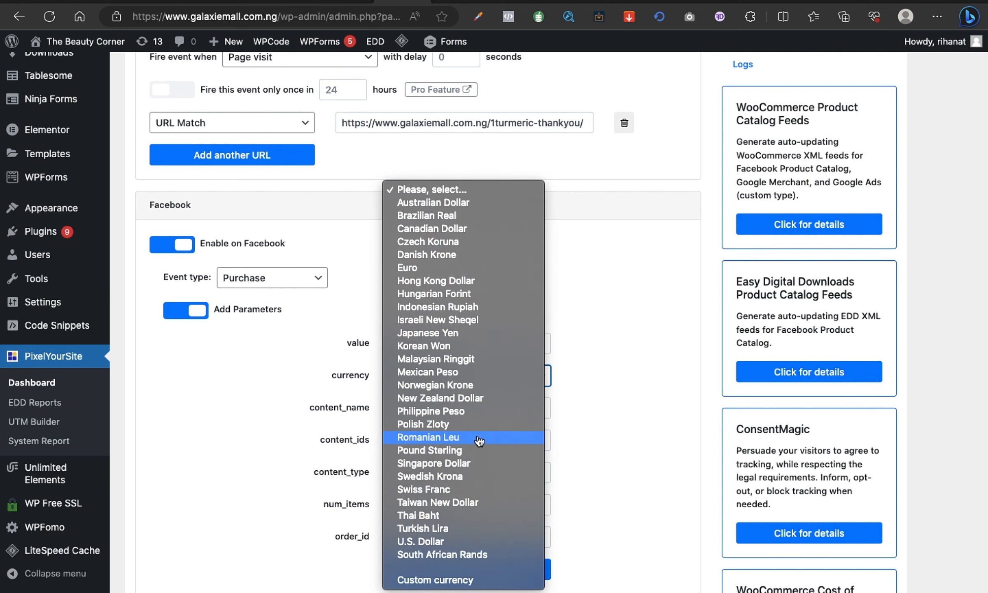
{"action": "left_click", "coordinate": [624, 335]}
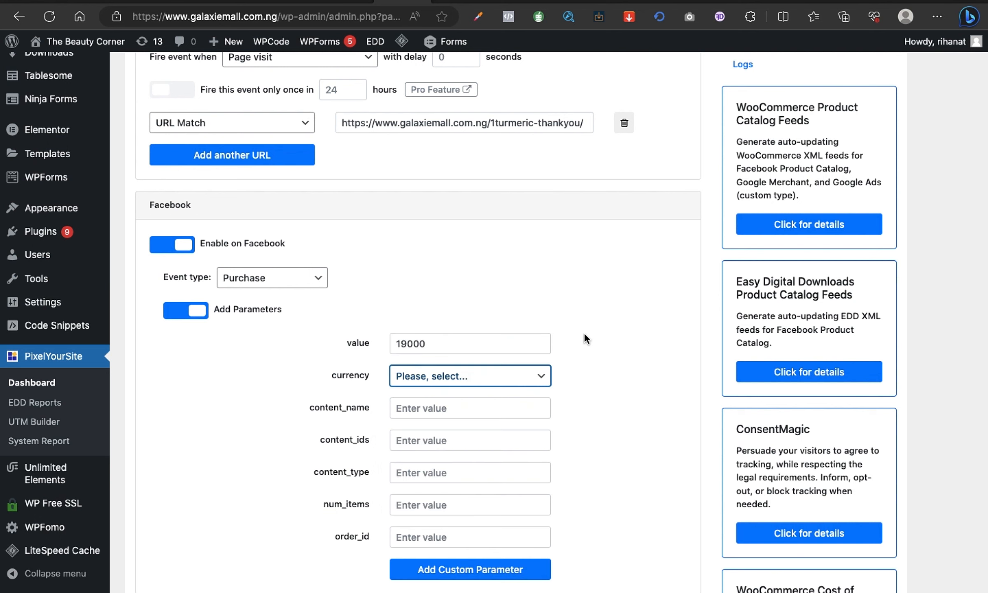
{"action": "left_click", "coordinate": [528, 377]}
{"action": "scroll", "coordinate": [485, 468], "scroll_direction": "down", "scroll_amount": 3}
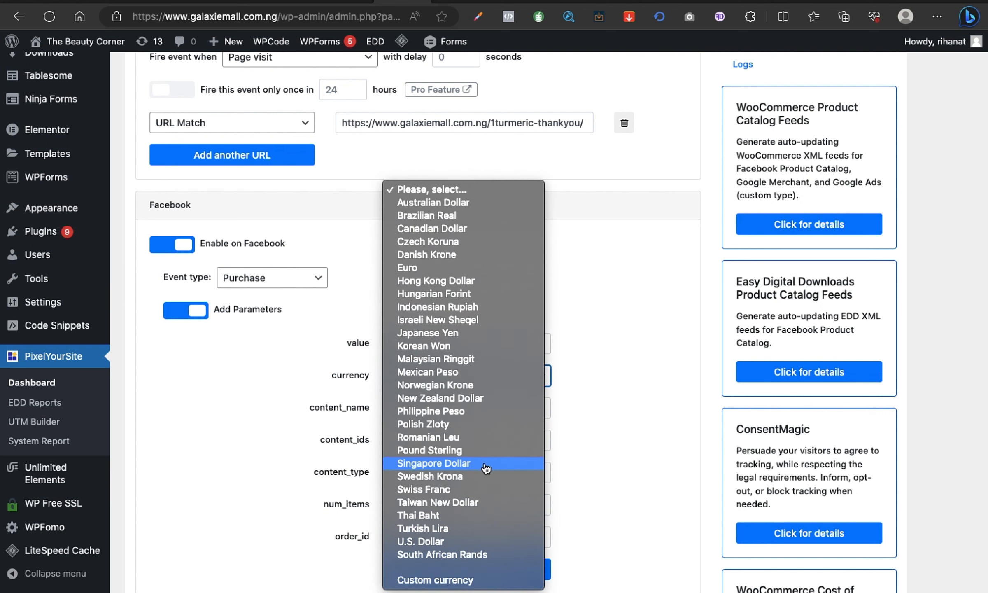
{"action": "left_click", "coordinate": [451, 580]}
{"action": "left_click", "coordinate": [604, 378]}
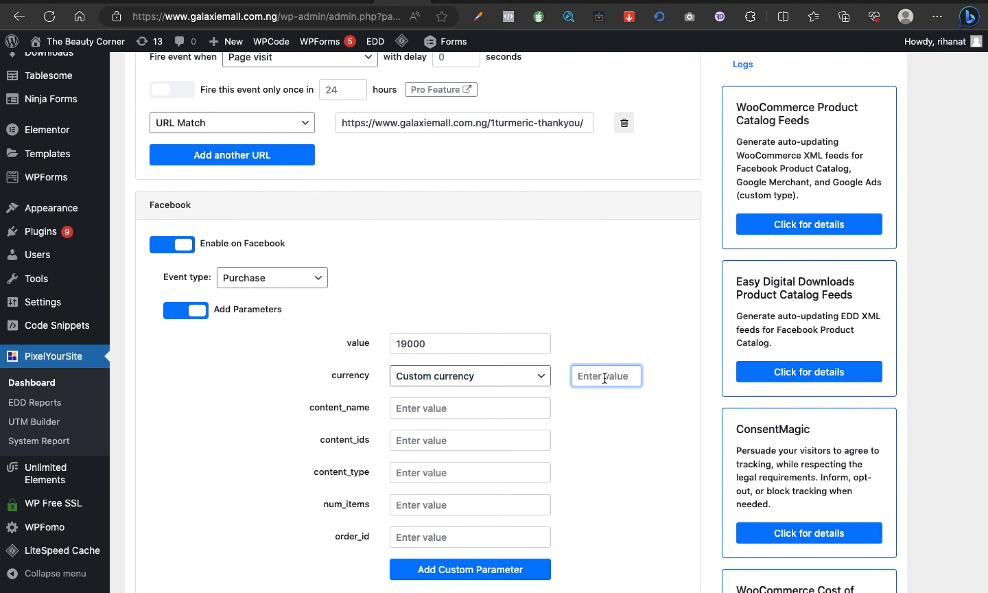
{"action": "type", "text": "NGN"}
{"action": "left_click", "coordinate": [602, 411]}
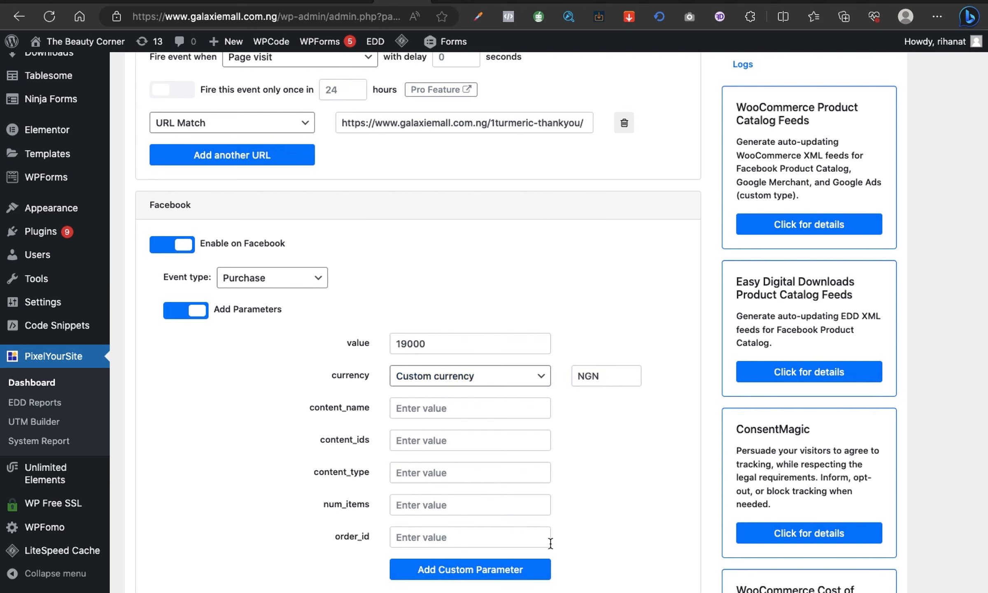
{"action": "scroll", "coordinate": [551, 542], "scroll_direction": "down", "scroll_amount": 2}
{"action": "scroll", "coordinate": [531, 490], "scroll_direction": "up", "scroll_amount": 6}
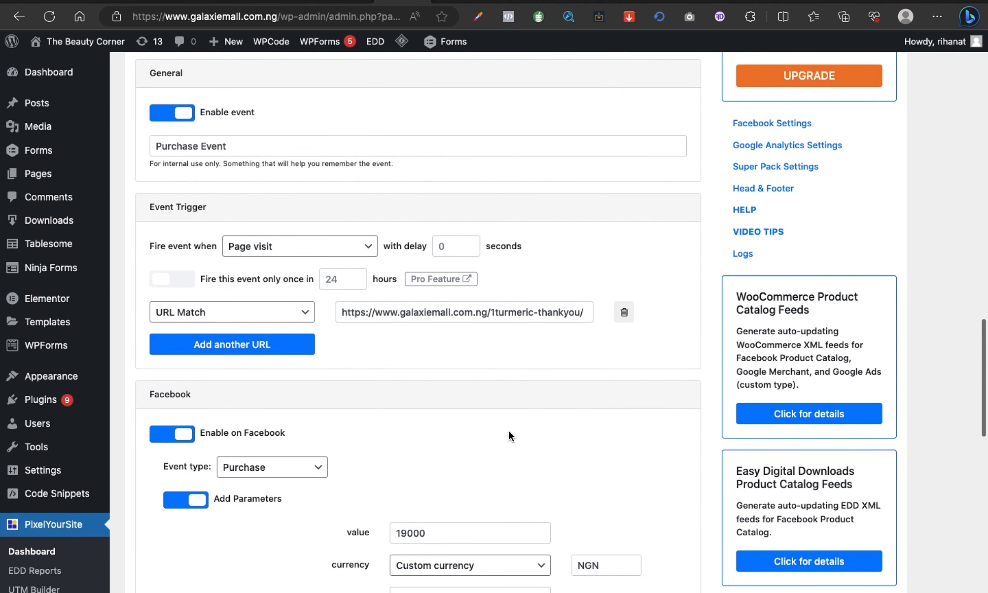
Step: Save the Purchase Event and look over the reloaded PixelYourSite page
{"action": "scroll", "coordinate": [509, 432], "scroll_direction": "up", "scroll_amount": 1}
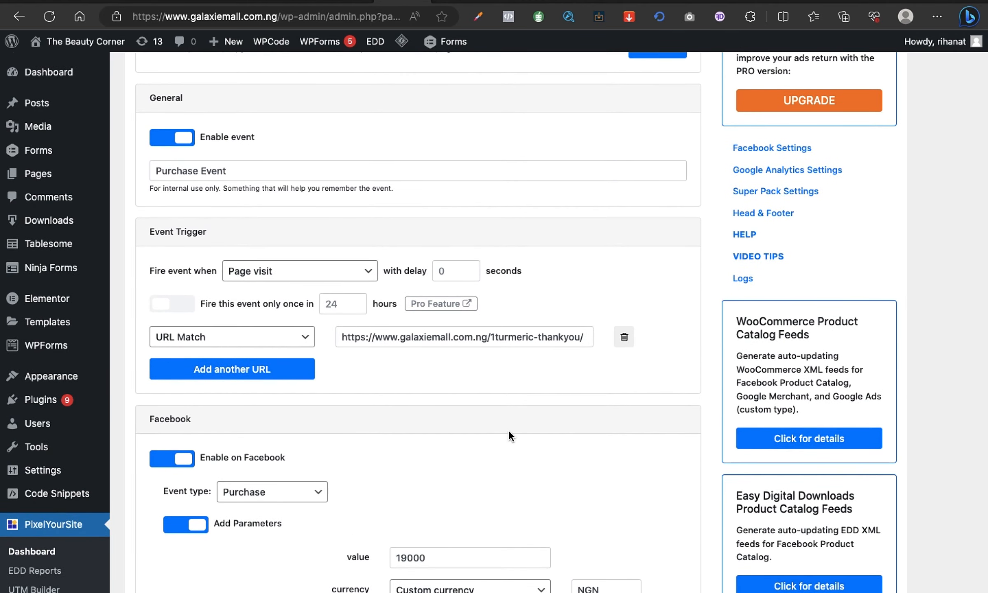
{"action": "scroll", "coordinate": [509, 430], "scroll_direction": "down", "scroll_amount": 20}
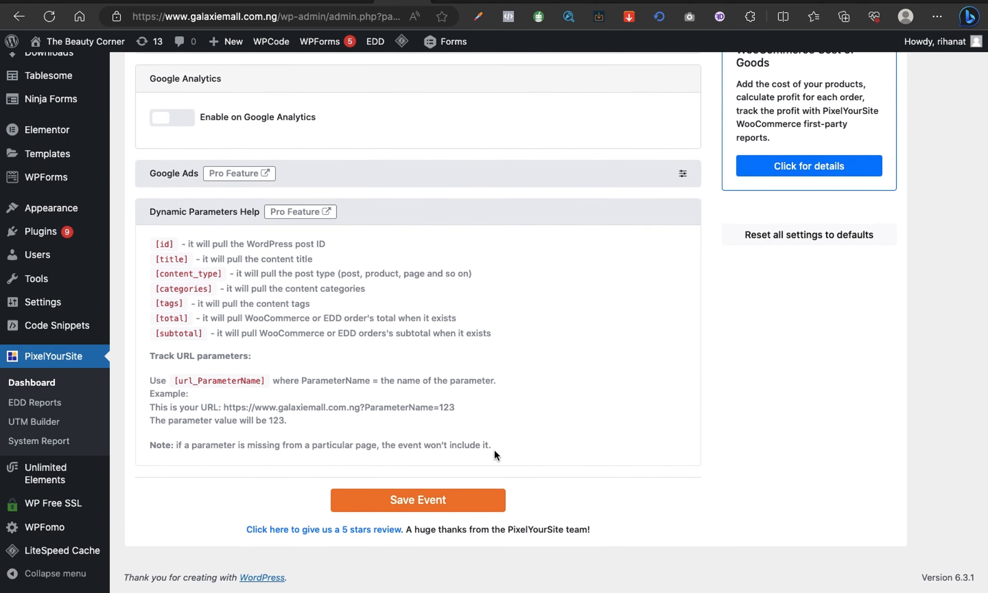
{"action": "left_click", "coordinate": [461, 500]}
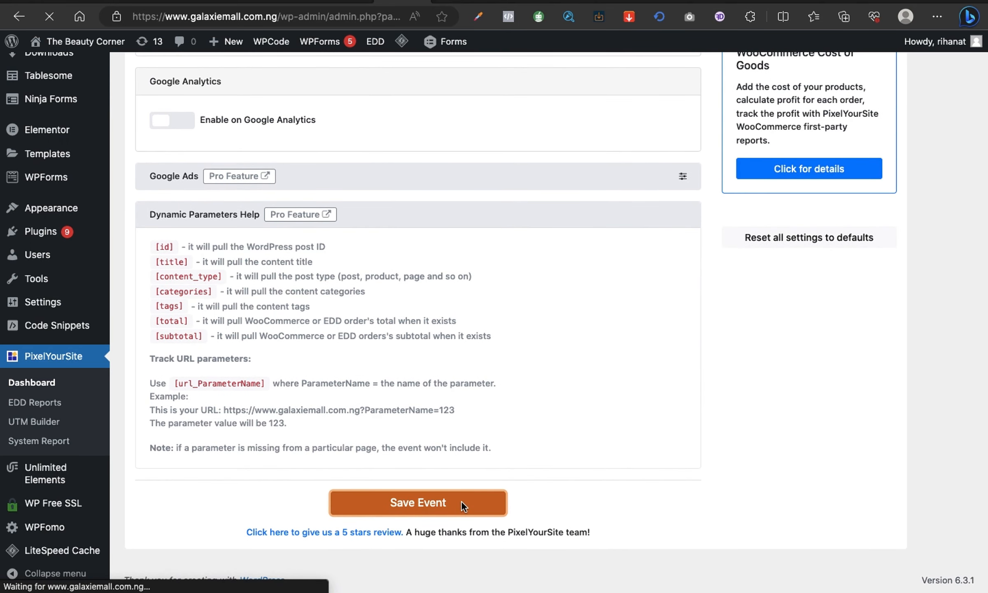
{"action": "scroll", "coordinate": [518, 382], "scroll_direction": "up", "scroll_amount": 4}
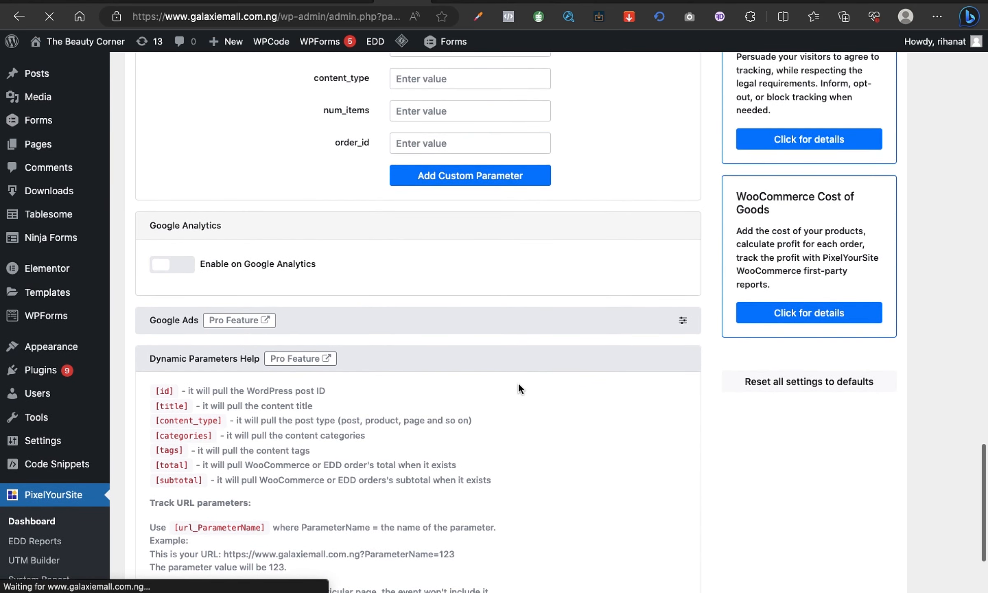
{"action": "scroll", "coordinate": [518, 382], "scroll_direction": "up", "scroll_amount": 1}
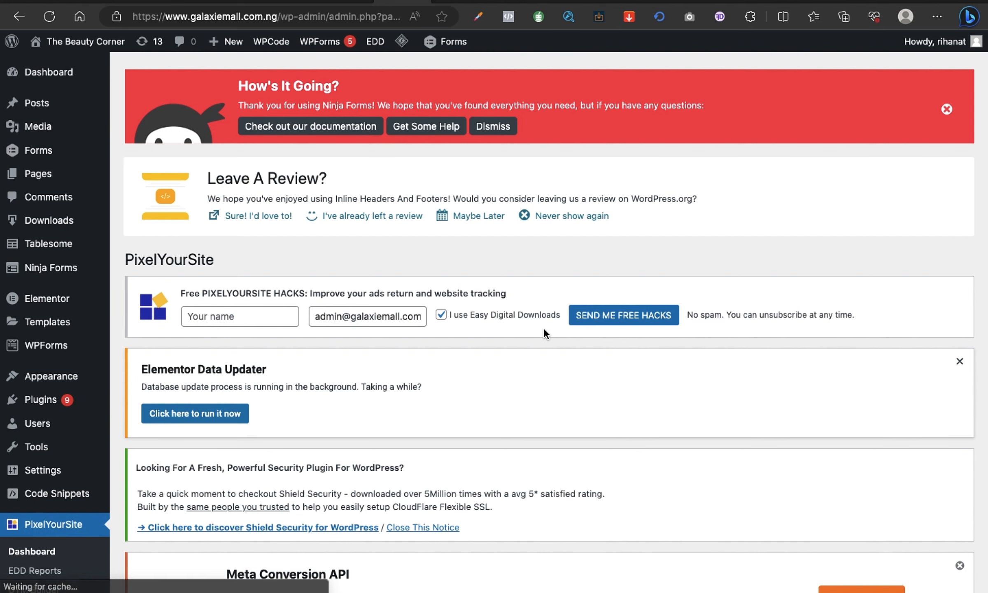
{"action": "scroll", "coordinate": [544, 334], "scroll_direction": "down", "scroll_amount": 1}
{"action": "scroll", "coordinate": [543, 329], "scroll_direction": "down", "scroll_amount": 4}
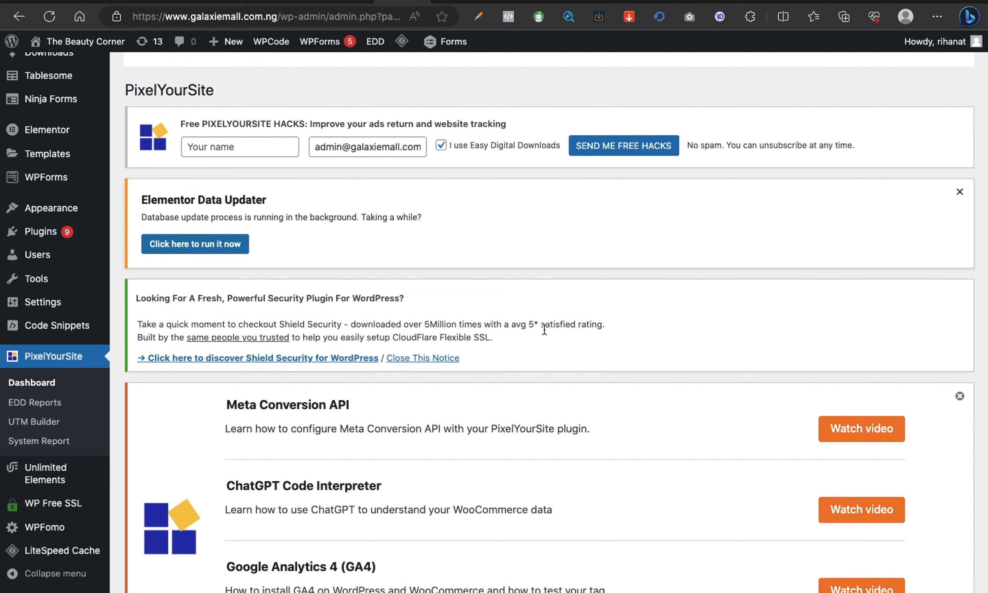
Step: Inspect the turmeric thank-you page with Meta Pixel Helper, reload the page, and inspect its fired pixel events again
{"action": "left_click", "coordinate": [178, 2]}
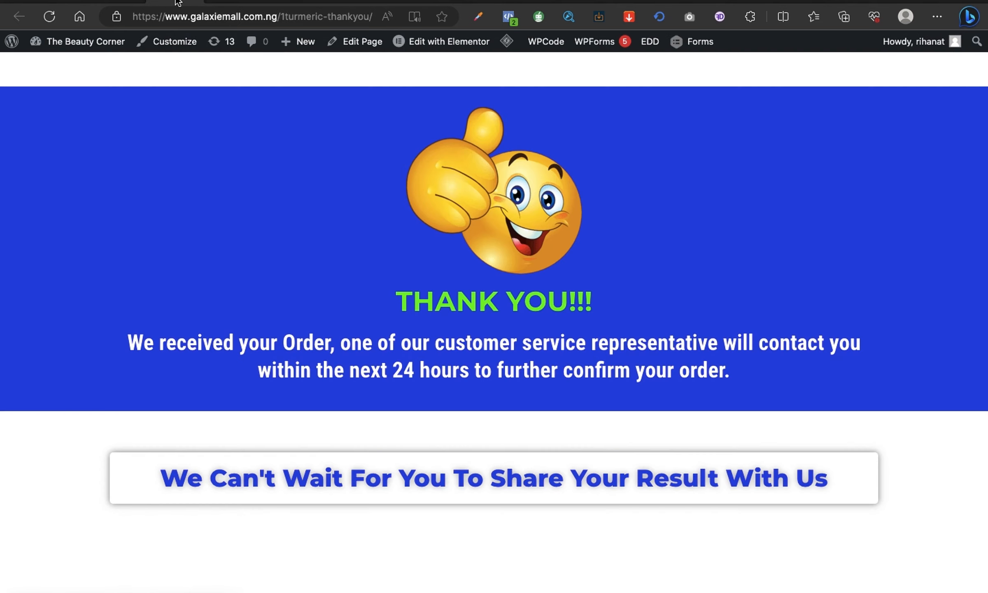
{"action": "left_click", "coordinate": [509, 22]}
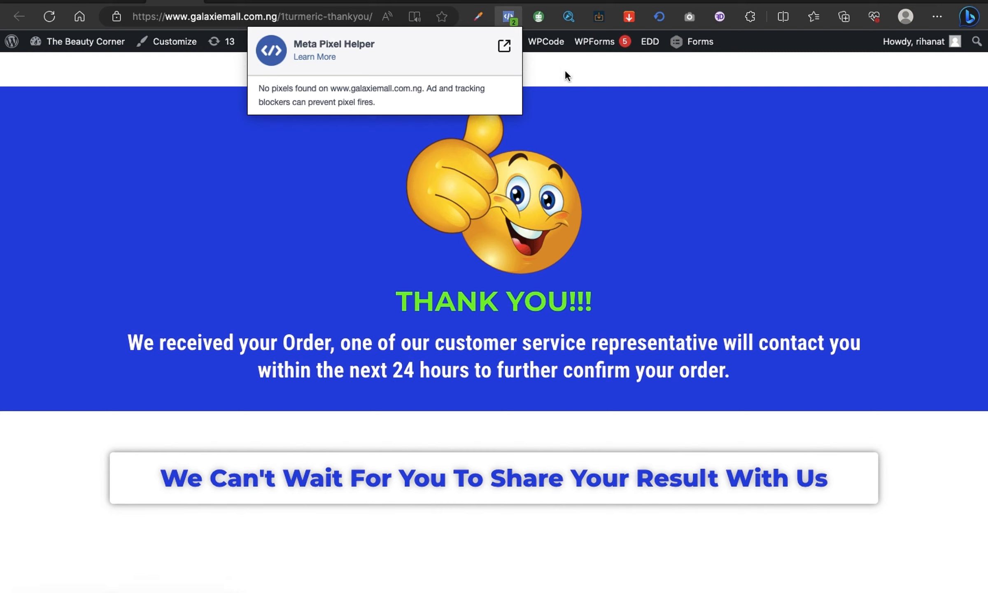
{"action": "left_click", "coordinate": [567, 70]}
{"action": "left_click", "coordinate": [515, 19]}
{"action": "left_click", "coordinate": [567, 96]}
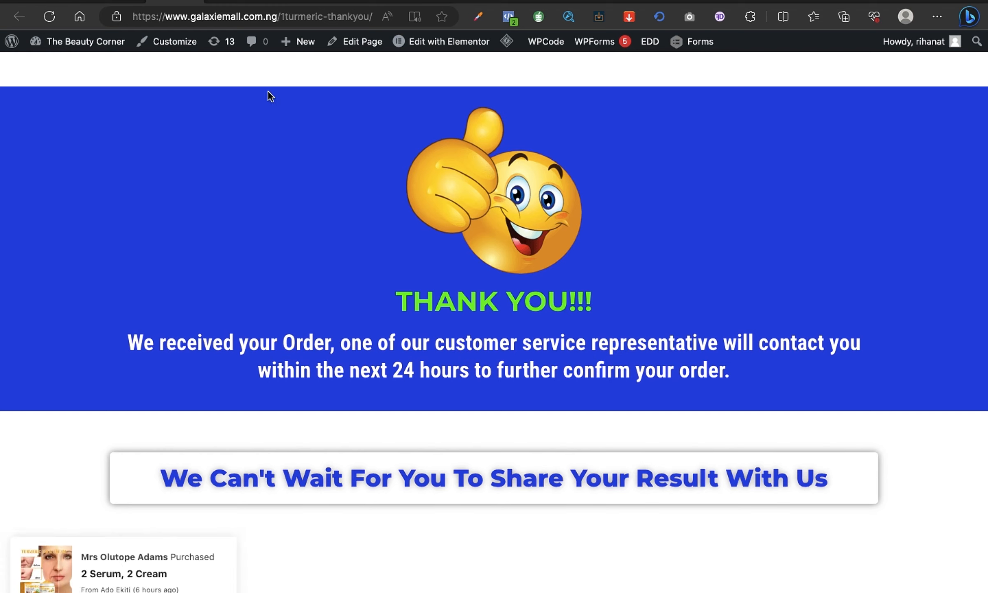
{"action": "left_click", "coordinate": [50, 17]}
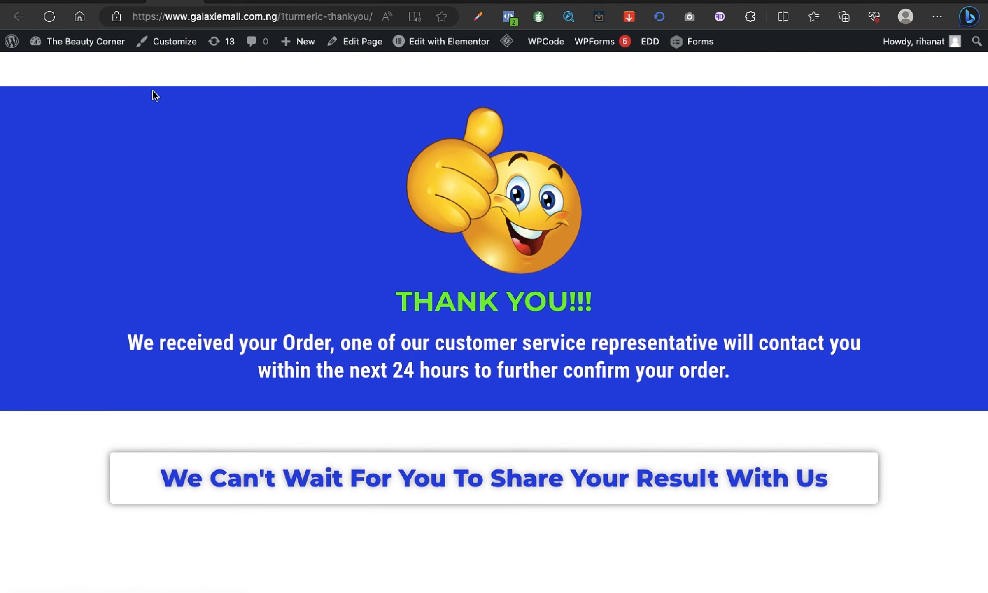
{"action": "left_click", "coordinate": [508, 16]}
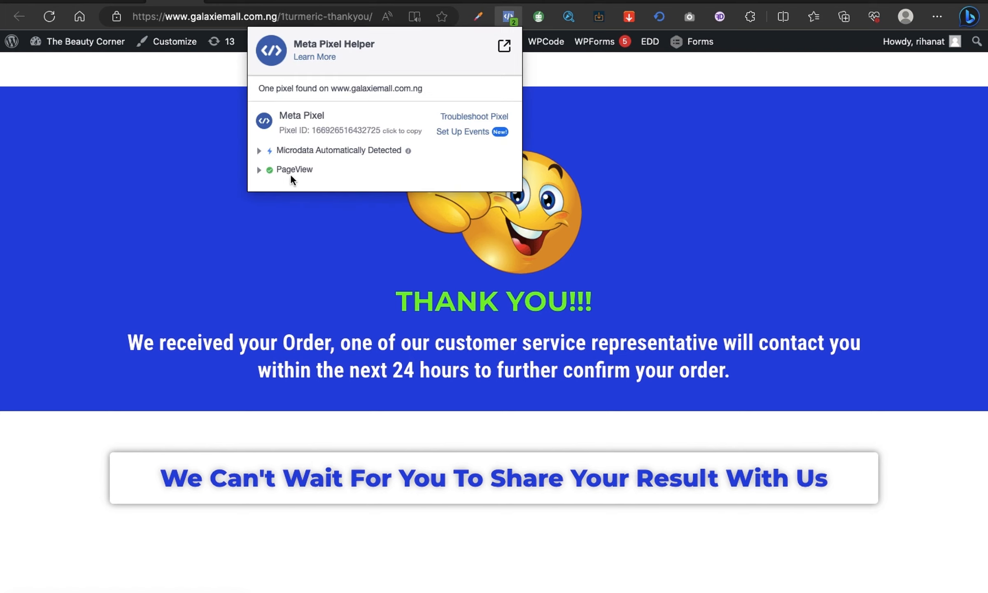
{"action": "left_click", "coordinate": [147, 137]}
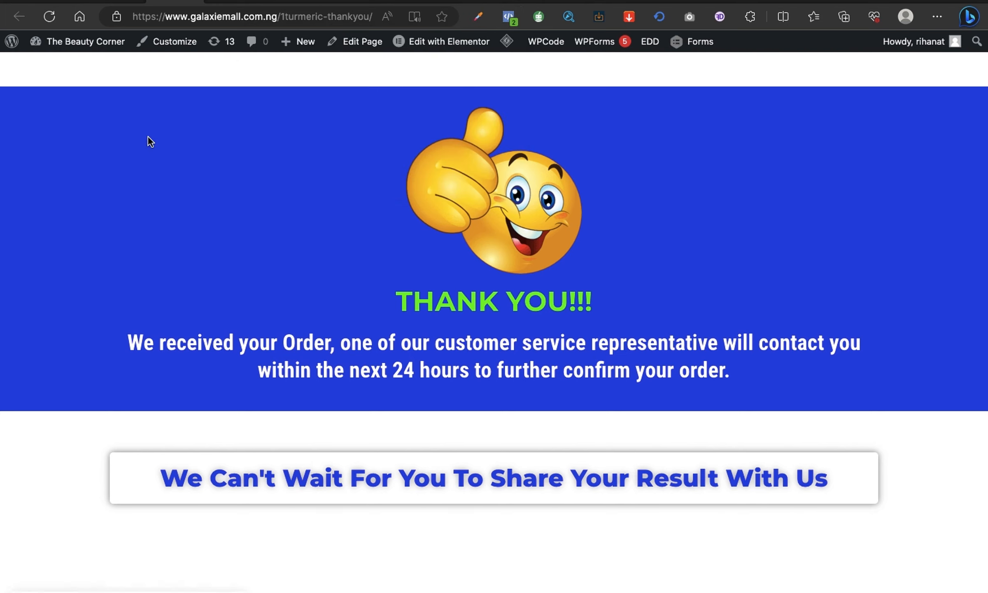
Step: Return to the PixelYourSite events page and turn on Enable Events under User Defined Events
{"action": "left_click", "coordinate": [414, 4]}
{"action": "scroll", "coordinate": [429, 384], "scroll_direction": "down", "scroll_amount": 4}
{"action": "scroll", "coordinate": [429, 385], "scroll_direction": "down", "scroll_amount": 15}
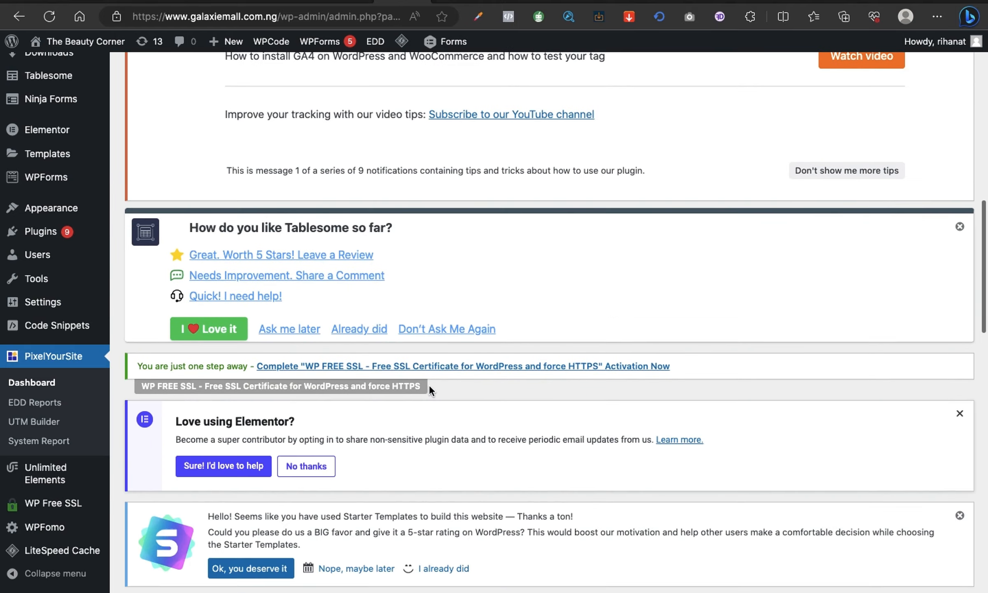
{"action": "scroll", "coordinate": [428, 390], "scroll_direction": "up", "scroll_amount": 3}
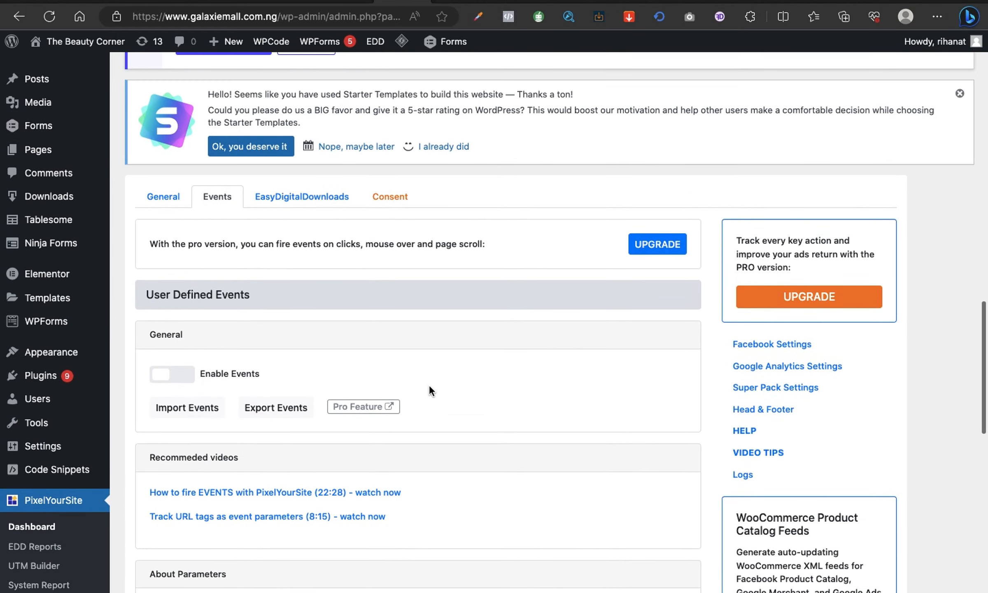
{"action": "scroll", "coordinate": [428, 390], "scroll_direction": "down", "scroll_amount": 3}
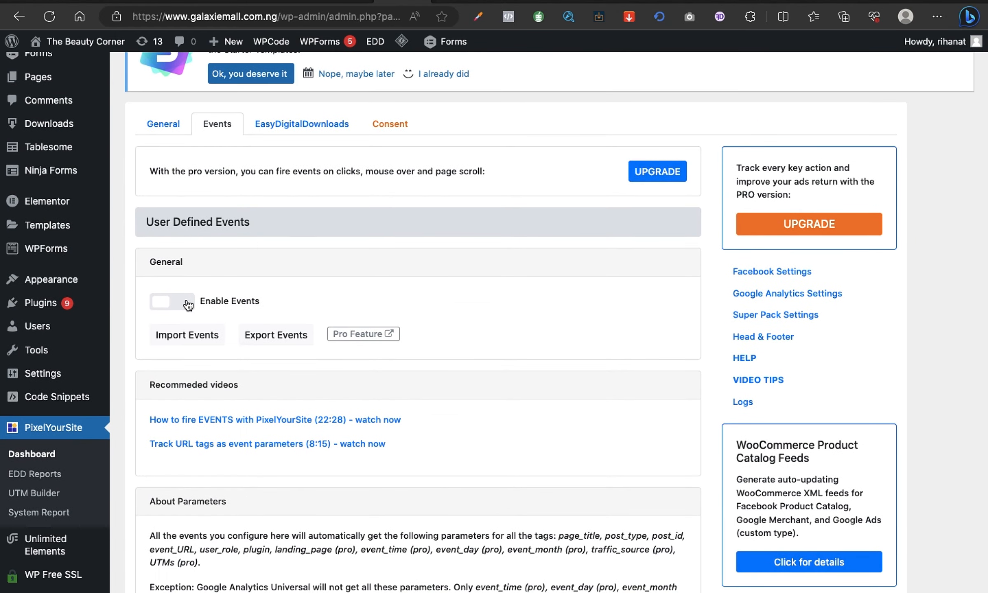
{"action": "scroll", "coordinate": [333, 285], "scroll_direction": "down", "scroll_amount": 6}
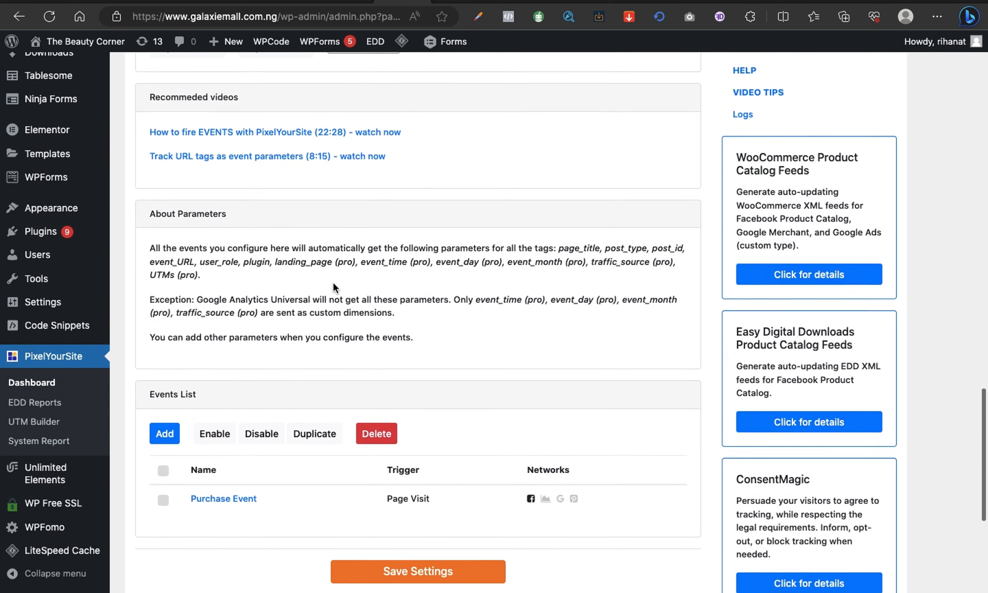
{"action": "scroll", "coordinate": [332, 280], "scroll_direction": "up", "scroll_amount": 5}
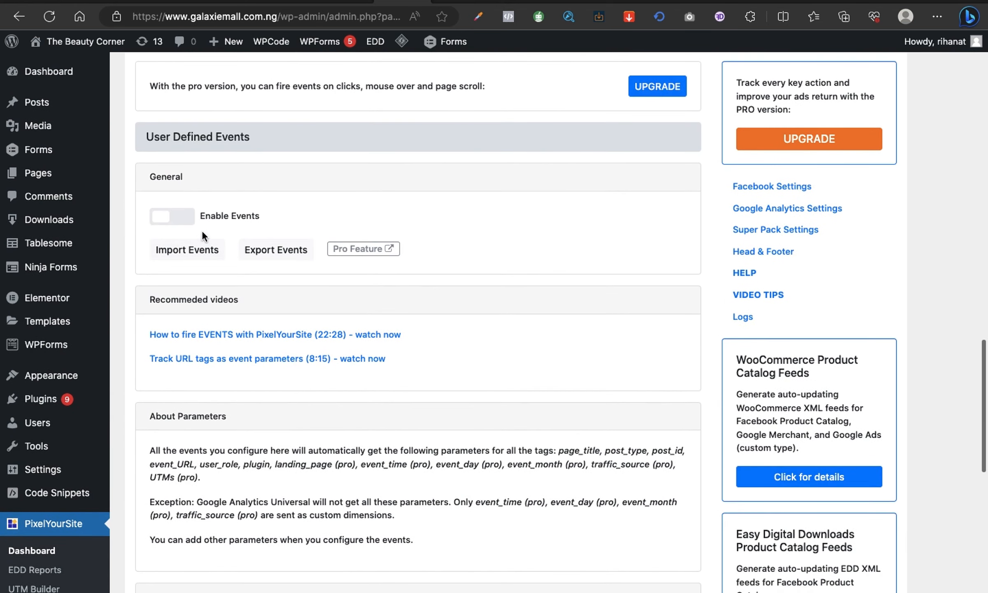
{"action": "left_click", "coordinate": [175, 216]}
{"action": "scroll", "coordinate": [386, 382], "scroll_direction": "down", "scroll_amount": 1}
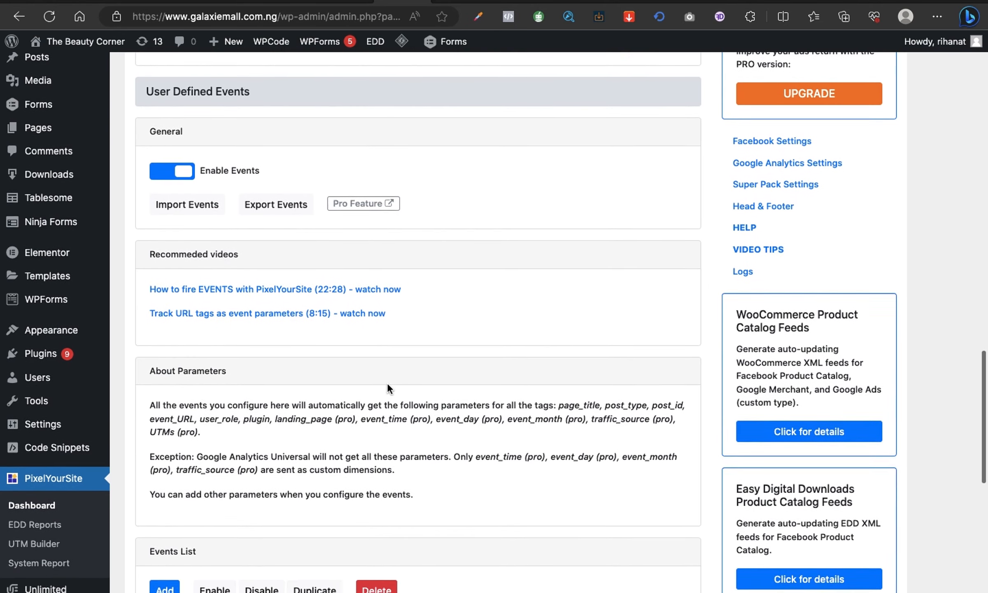
{"action": "scroll", "coordinate": [386, 382], "scroll_direction": "up", "scroll_amount": 1}
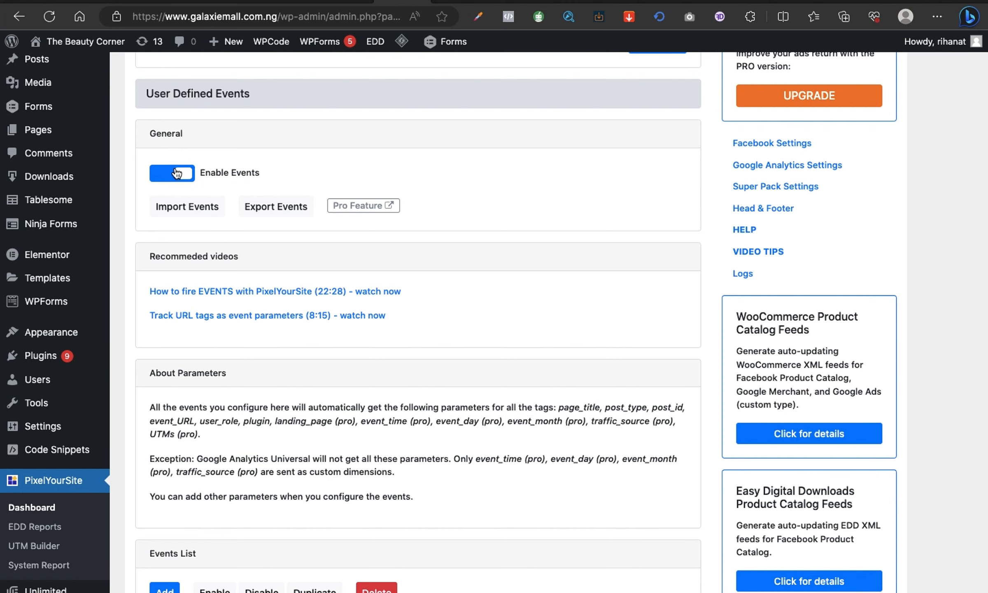
{"action": "scroll", "coordinate": [254, 428], "scroll_direction": "down", "scroll_amount": 10}
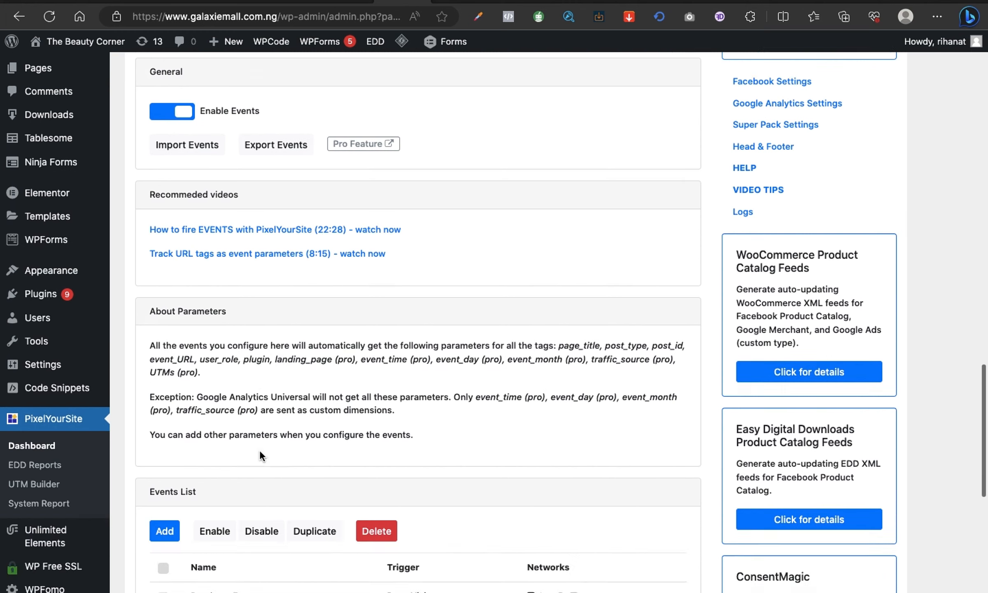
{"action": "scroll", "coordinate": [259, 449], "scroll_direction": "up", "scroll_amount": 2}
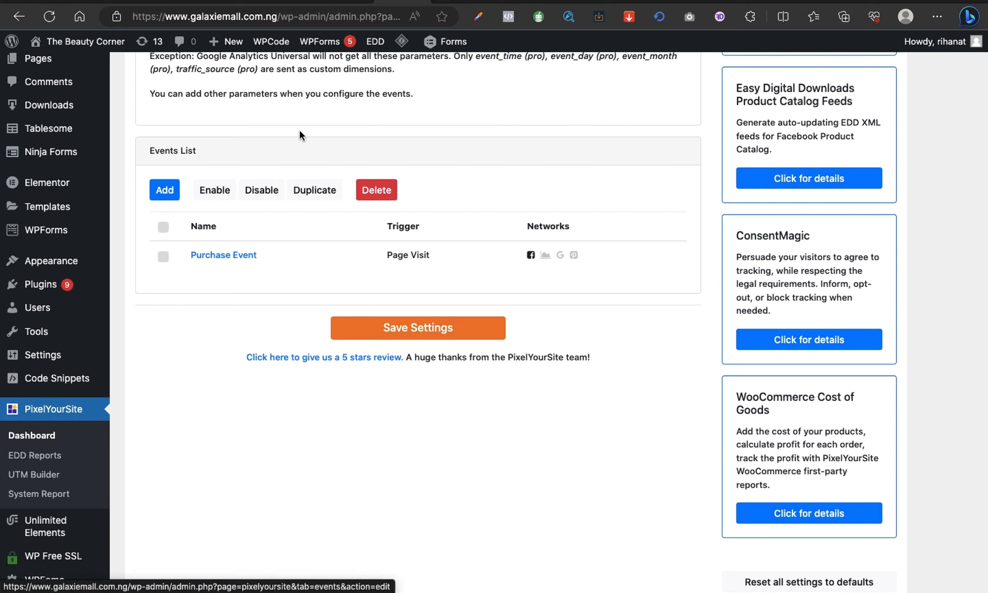
Step: Recheck the thank-you page's pixel events with Meta Pixel Helper
{"action": "scroll", "coordinate": [305, 117], "scroll_direction": "up", "scroll_amount": 8}
{"action": "scroll", "coordinate": [305, 116], "scroll_direction": "up", "scroll_amount": 1}
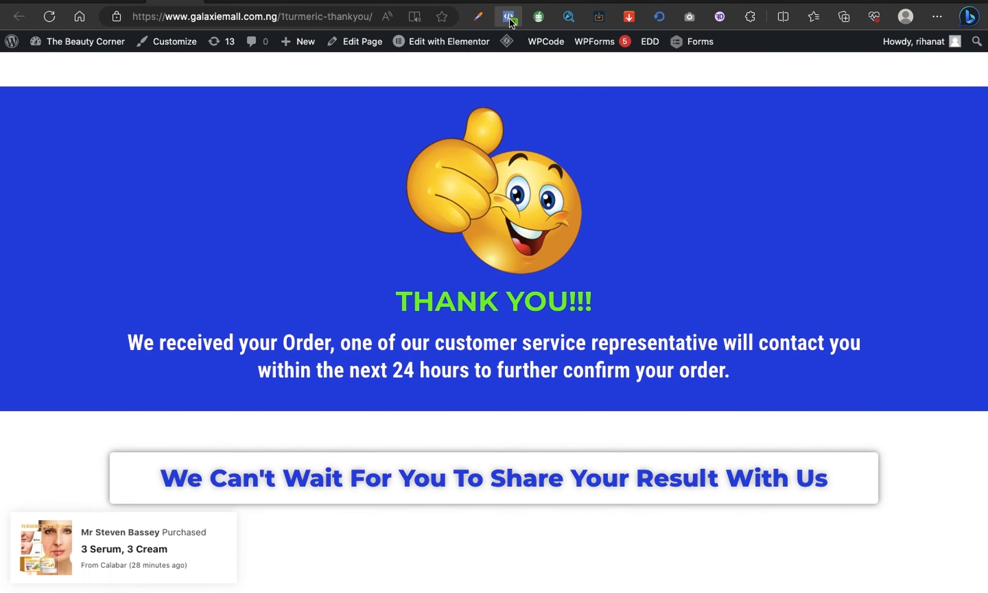
{"action": "left_click", "coordinate": [510, 18]}
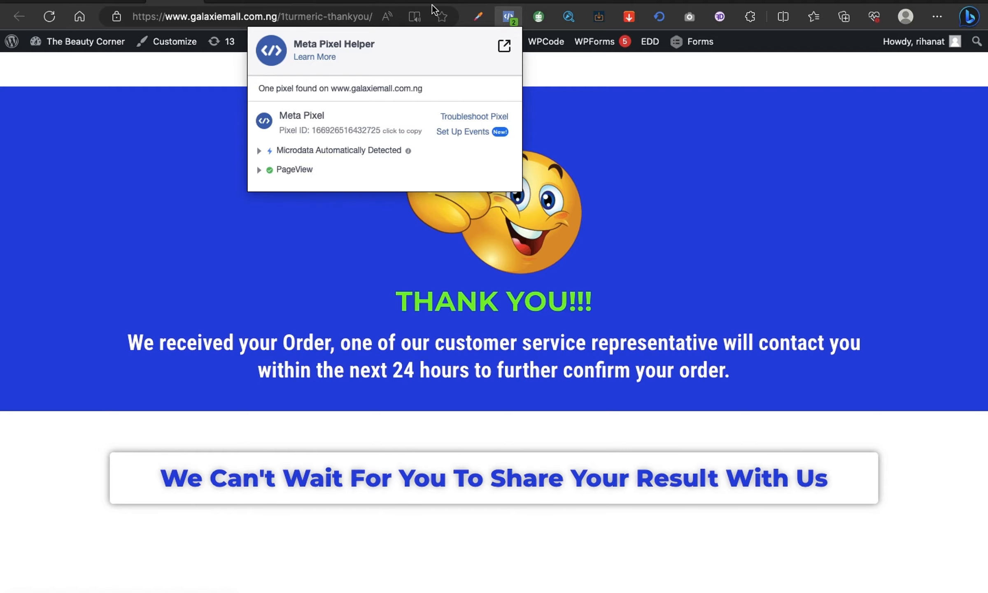
Step: Save the PixelYourSite settings with events enabled, and review the Purchase Event entry in the Events List
{"action": "left_click", "coordinate": [412, 1]}
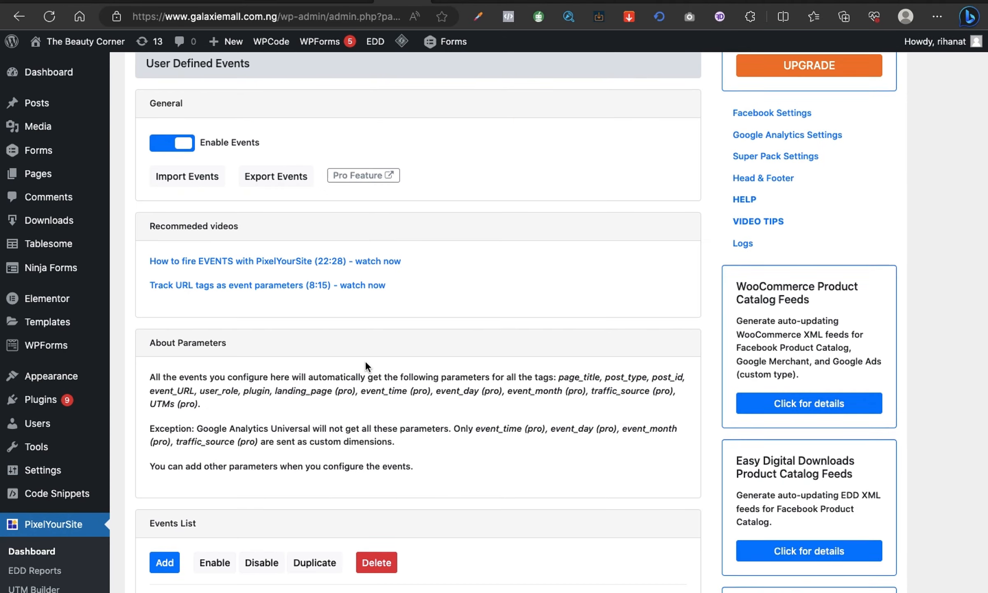
{"action": "scroll", "coordinate": [365, 361], "scroll_direction": "down", "scroll_amount": 5}
{"action": "scroll", "coordinate": [365, 367], "scroll_direction": "down", "scroll_amount": 3}
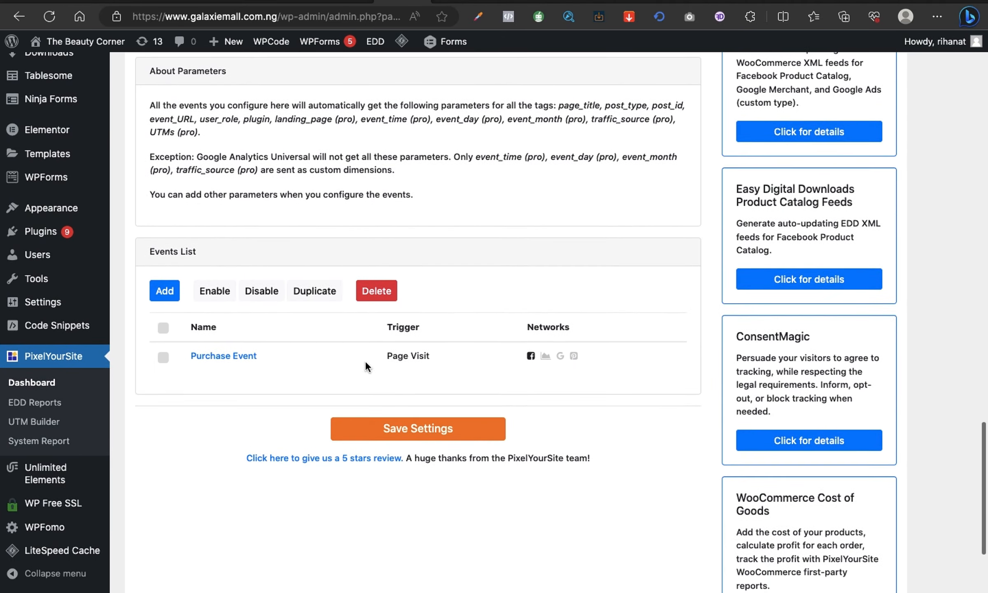
{"action": "scroll", "coordinate": [365, 362], "scroll_direction": "up", "scroll_amount": 10}
{"action": "scroll", "coordinate": [274, 406], "scroll_direction": "down", "scroll_amount": 10}
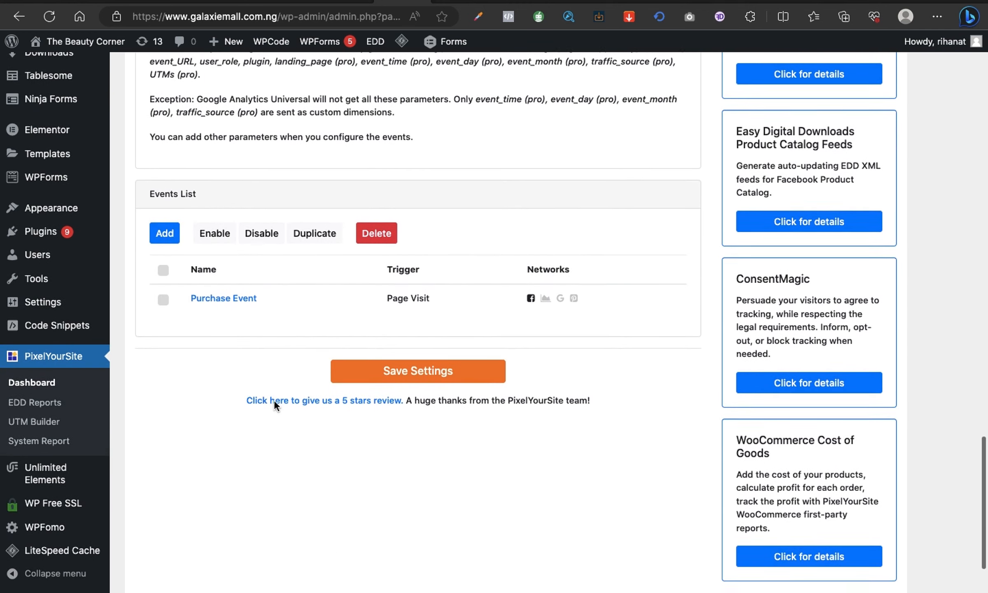
{"action": "left_click", "coordinate": [400, 369]}
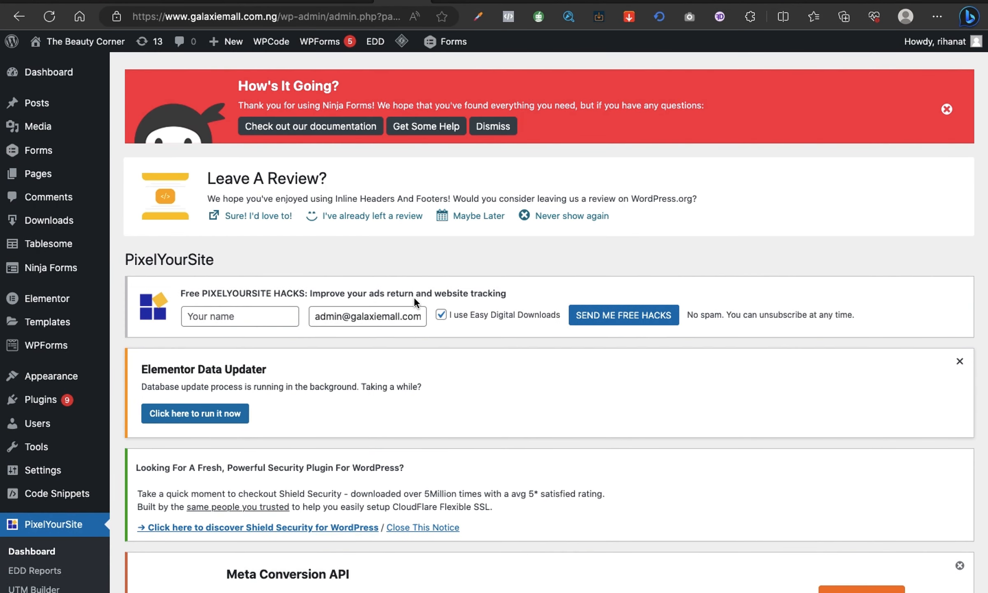
{"action": "scroll", "coordinate": [441, 364], "scroll_direction": "down", "scroll_amount": 20}
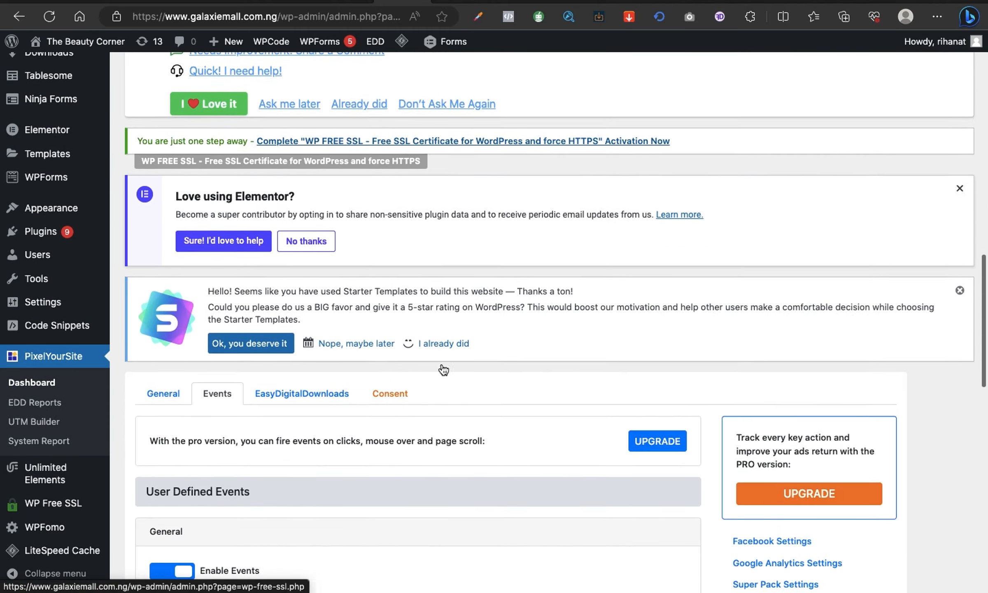
{"action": "scroll", "coordinate": [441, 362], "scroll_direction": "down", "scroll_amount": 8}
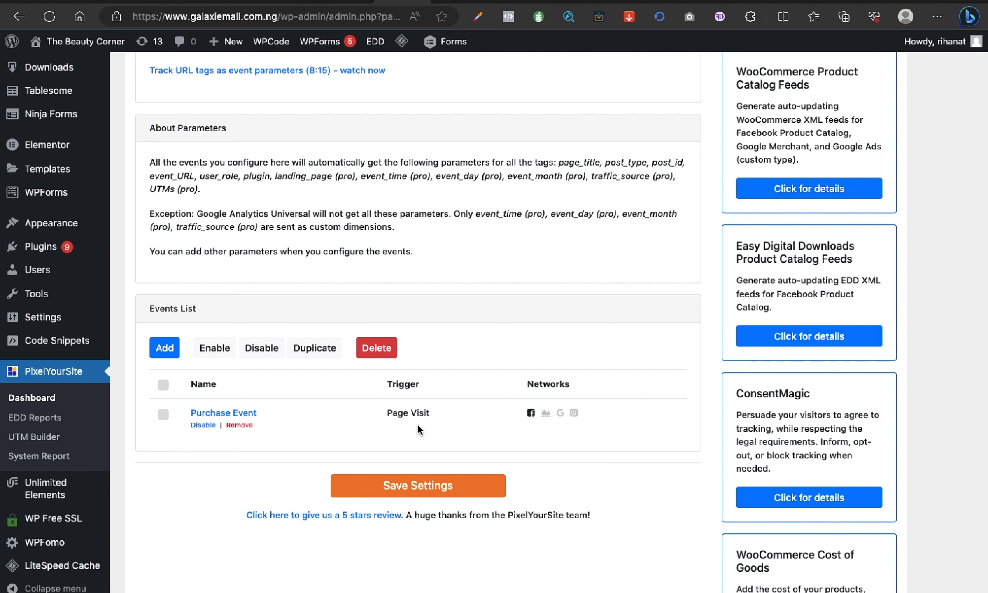
Step: Reload the turmeric thank-you page and check it again with Meta Pixel Helper for the Purchase event
{"action": "left_click", "coordinate": [177, 3]}
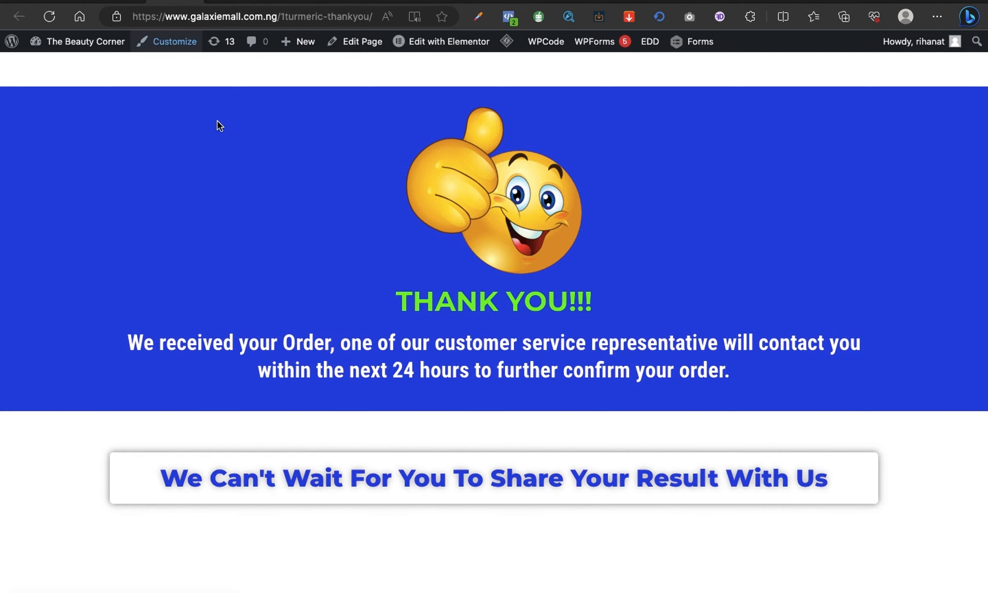
{"action": "left_click", "coordinate": [51, 18]}
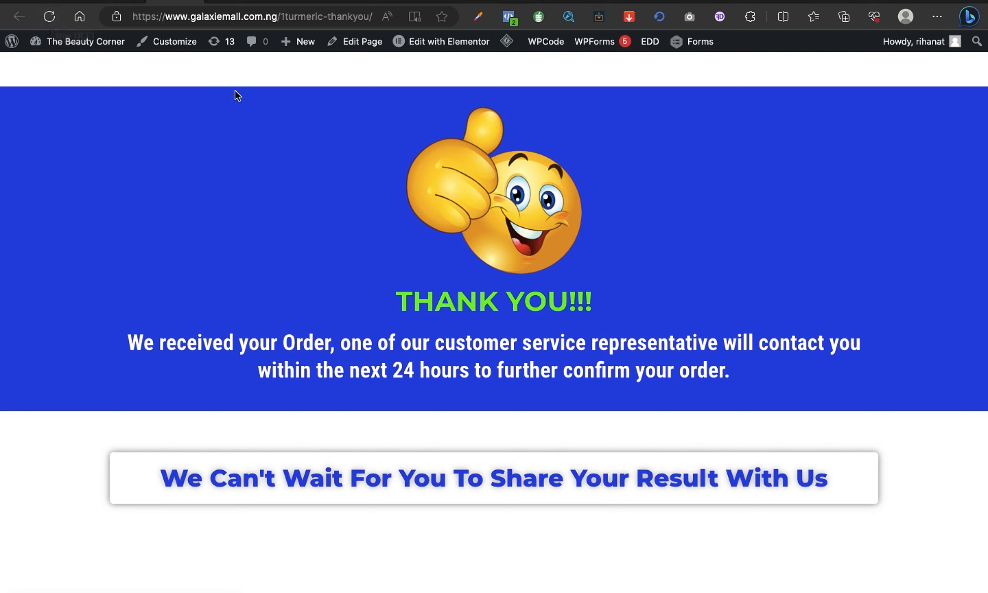
{"action": "left_click", "coordinate": [515, 22]}
{"action": "left_click", "coordinate": [516, 21]}
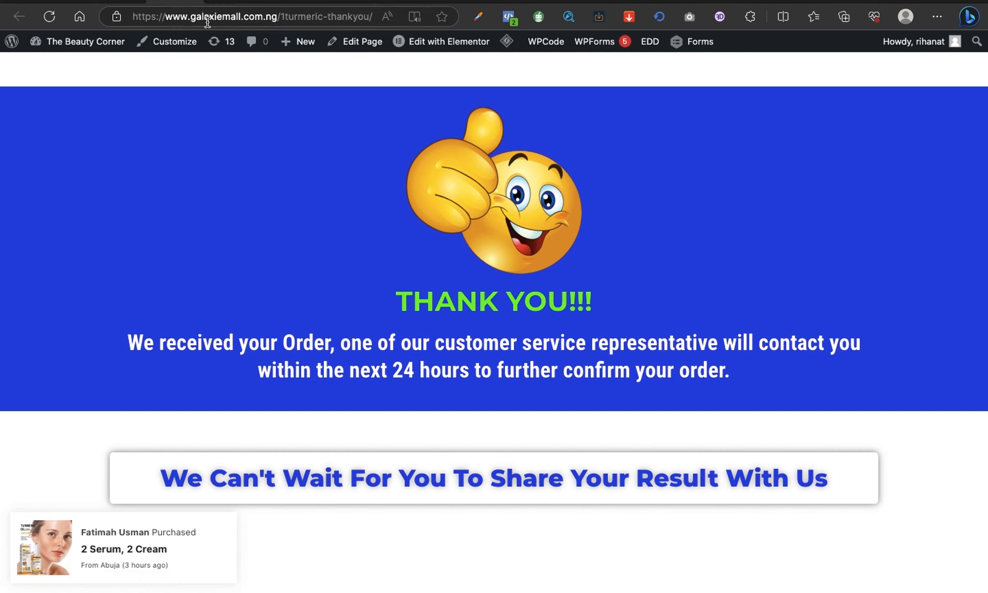
Step: Copy the turmeric thank-you page's full URL
{"action": "left_click", "coordinate": [230, 21]}
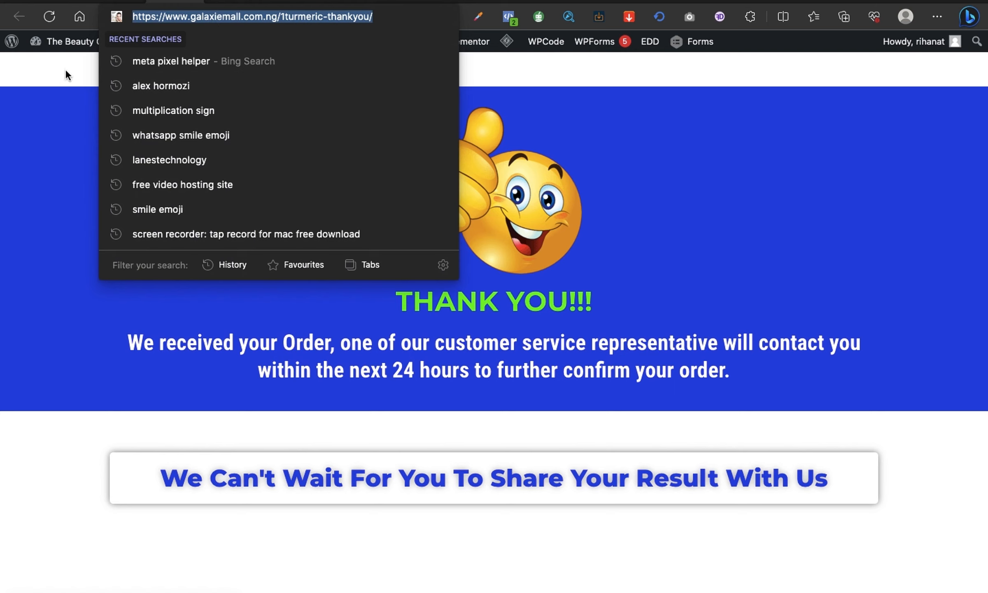
{"action": "left_click", "coordinate": [57, 83]}
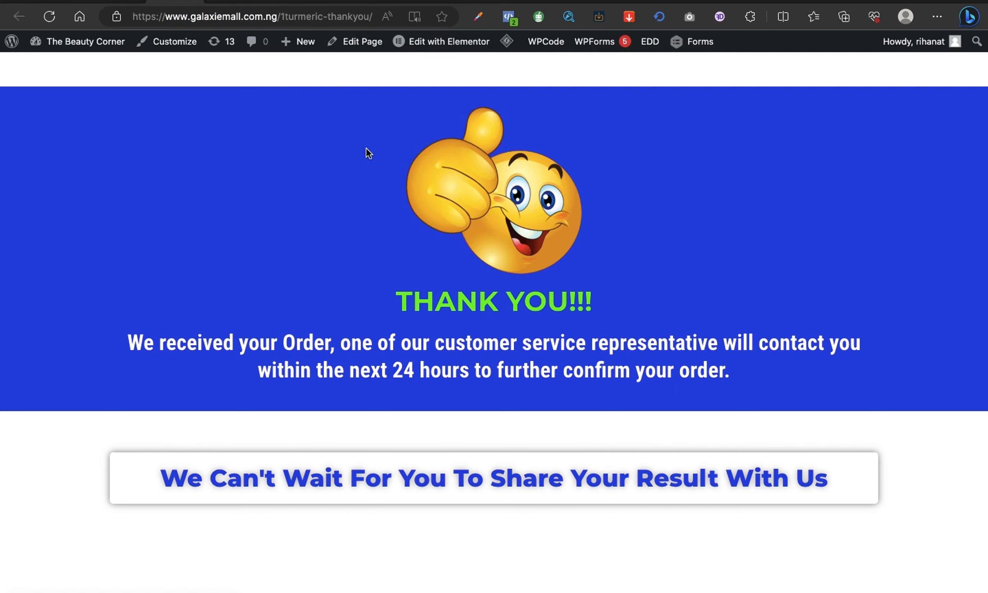
{"action": "left_click", "coordinate": [262, 21]}
{"action": "key", "text": "super+c"}
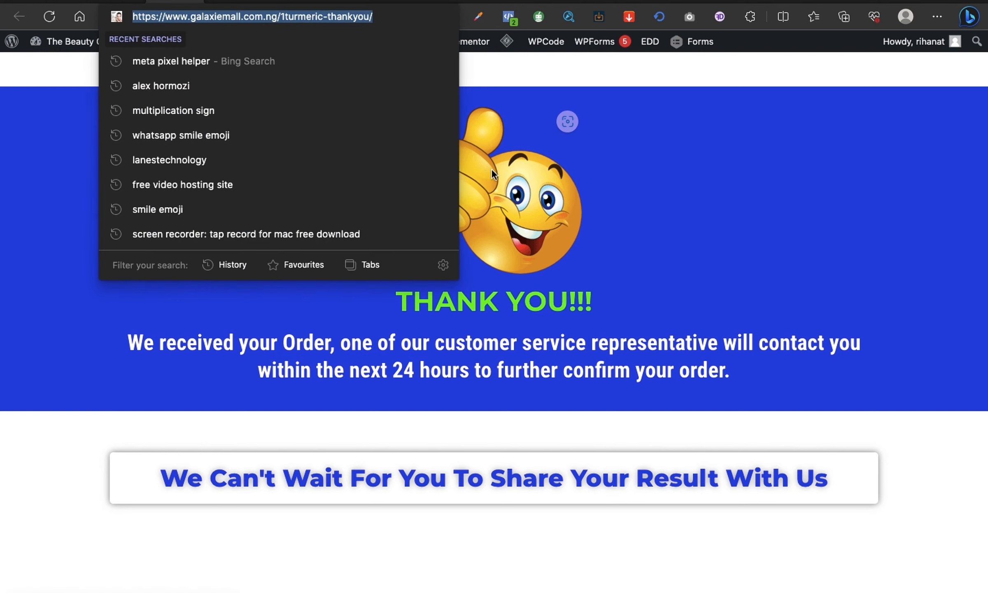
Step: Switch to the Opera browser, open the copied galaxiemall.com.ng/1turmeric-thankyou/ page, and check its events with Meta Pixel Helper
{"action": "left_click", "coordinate": [708, 61]}
{"action": "key", "text": "ctrl+Right"}
{"action": "key", "text": "ctrl+Right"}
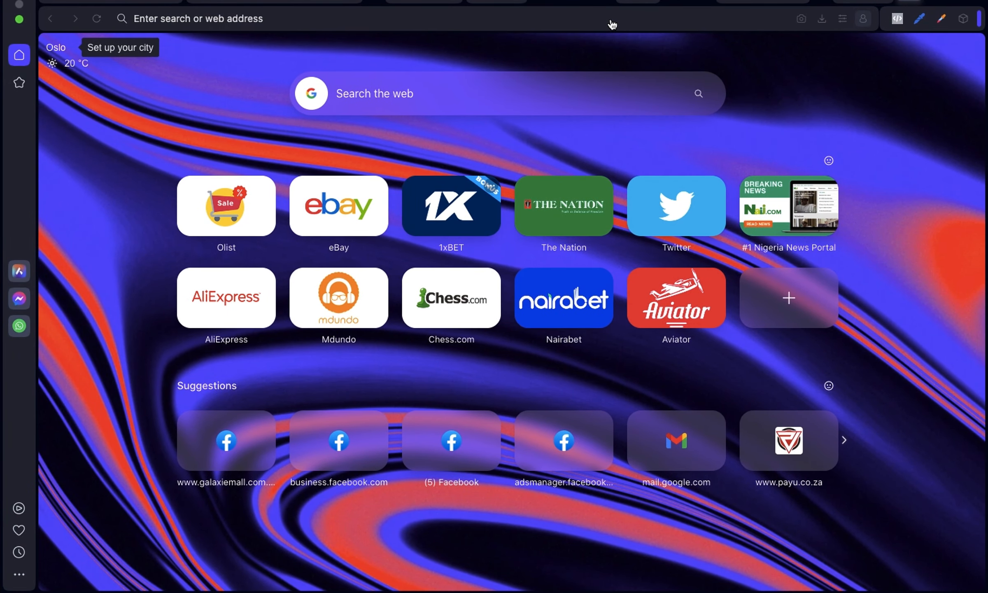
{"action": "left_click", "coordinate": [605, 18]}
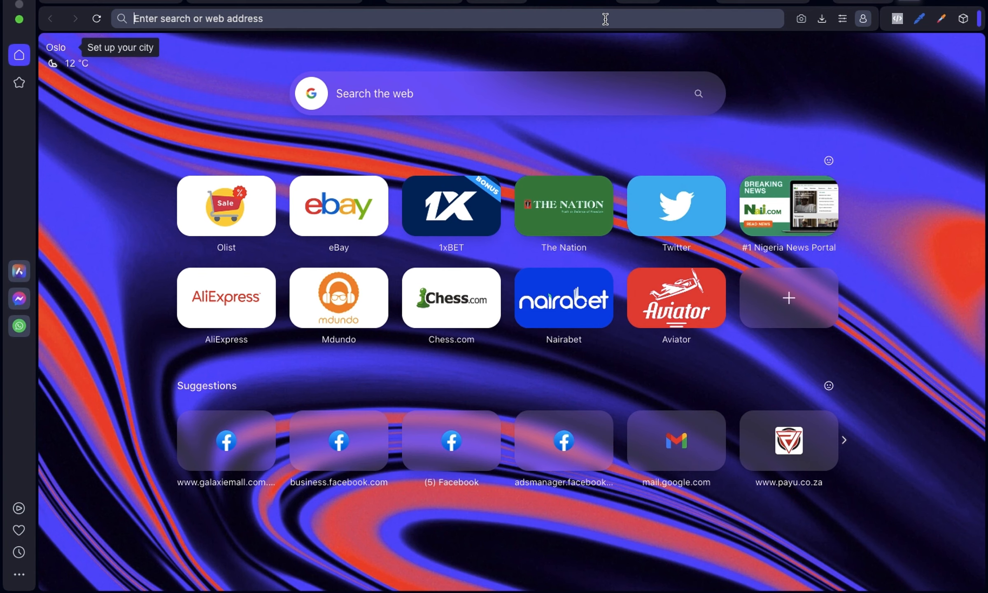
{"action": "key", "text": "super+v"}
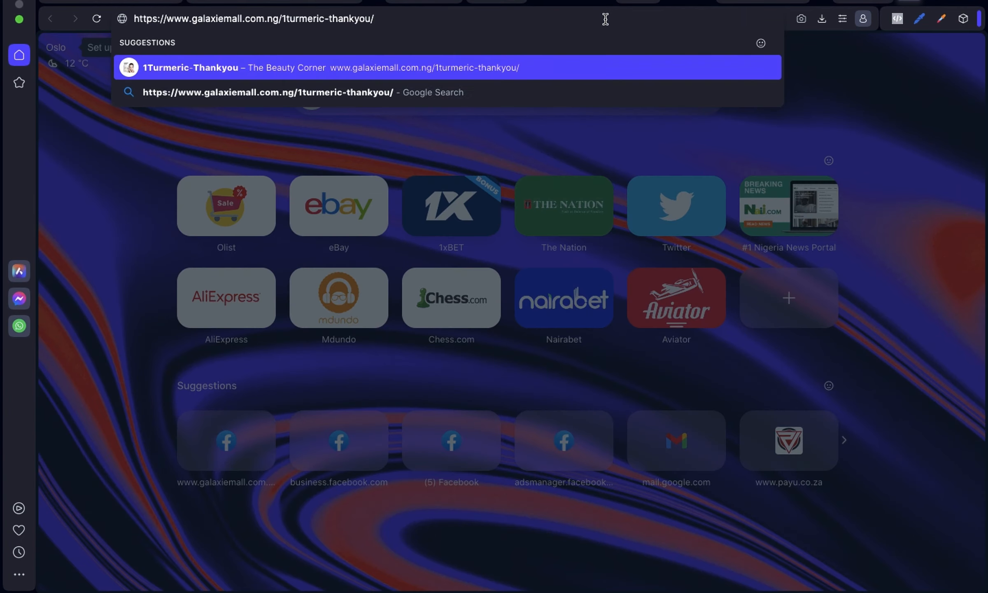
{"action": "key", "text": "Return"}
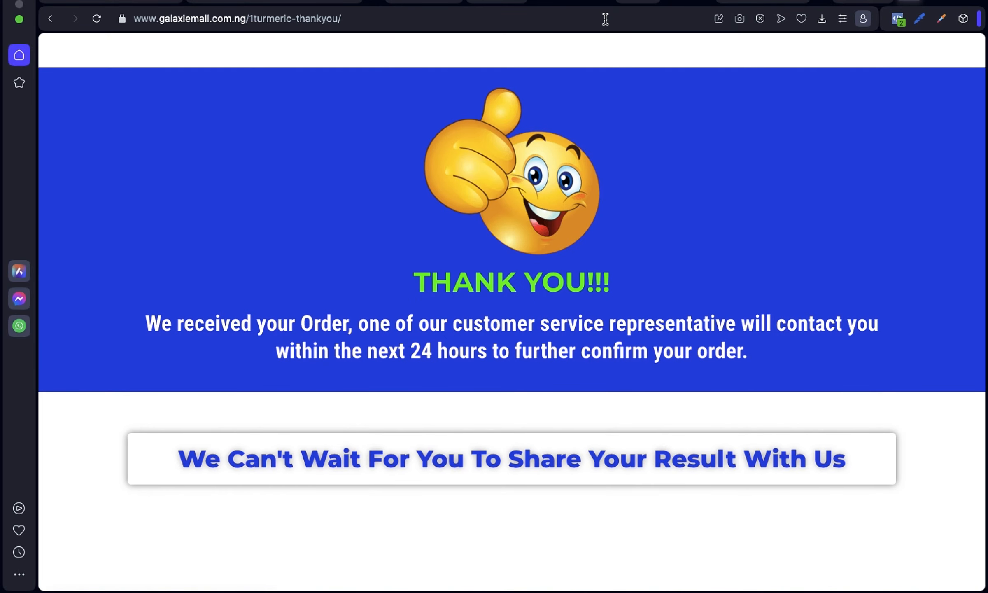
{"action": "left_click", "coordinate": [900, 26]}
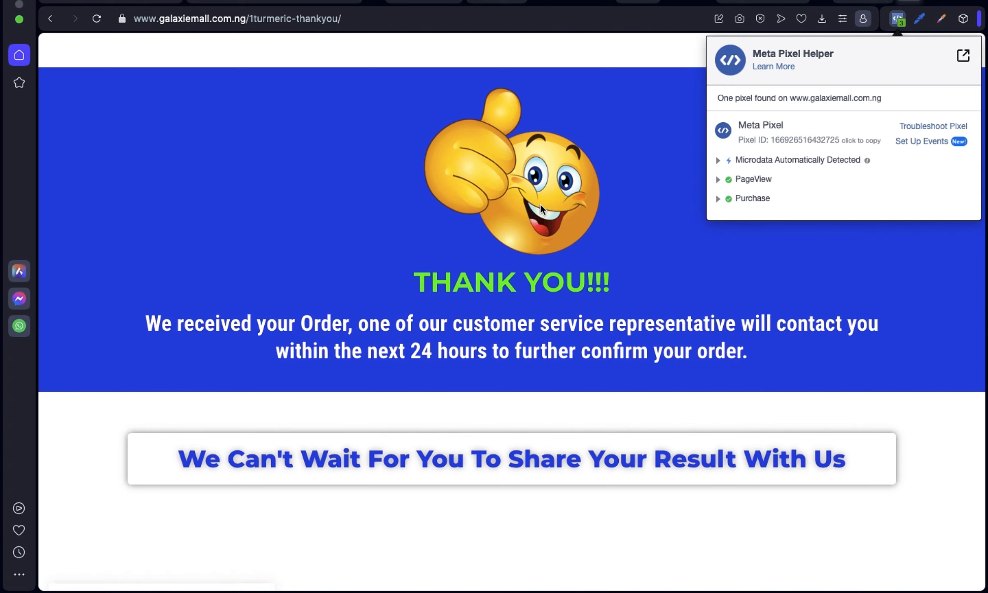
Step: Switch back to Microsoft Edge and compare the thank-you page's Meta Pixel Helper events there
{"action": "key", "text": "ctrl+Left"}
{"action": "key", "text": "ctrl+Left"}
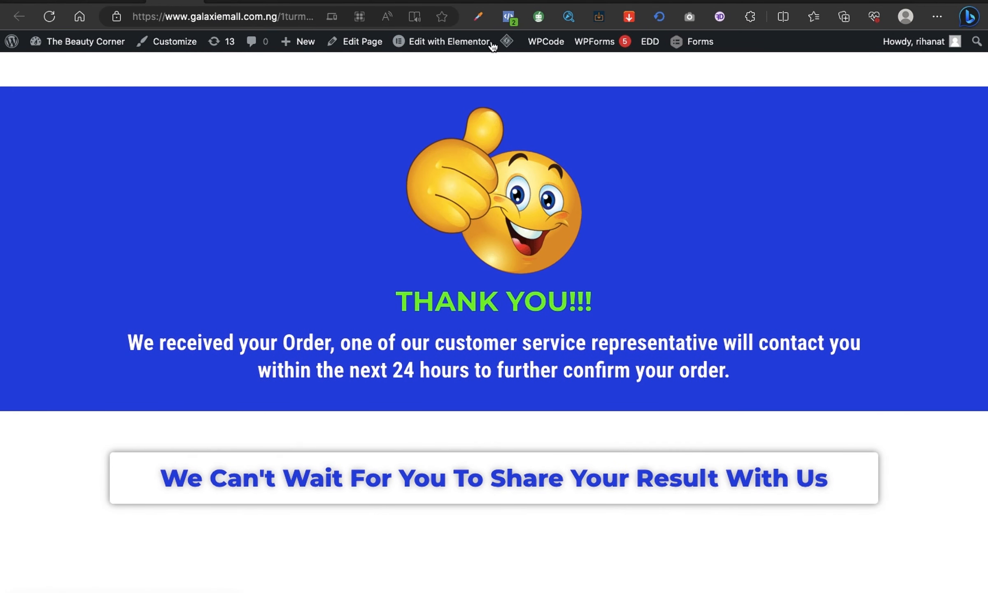
{"action": "left_click", "coordinate": [509, 17]}
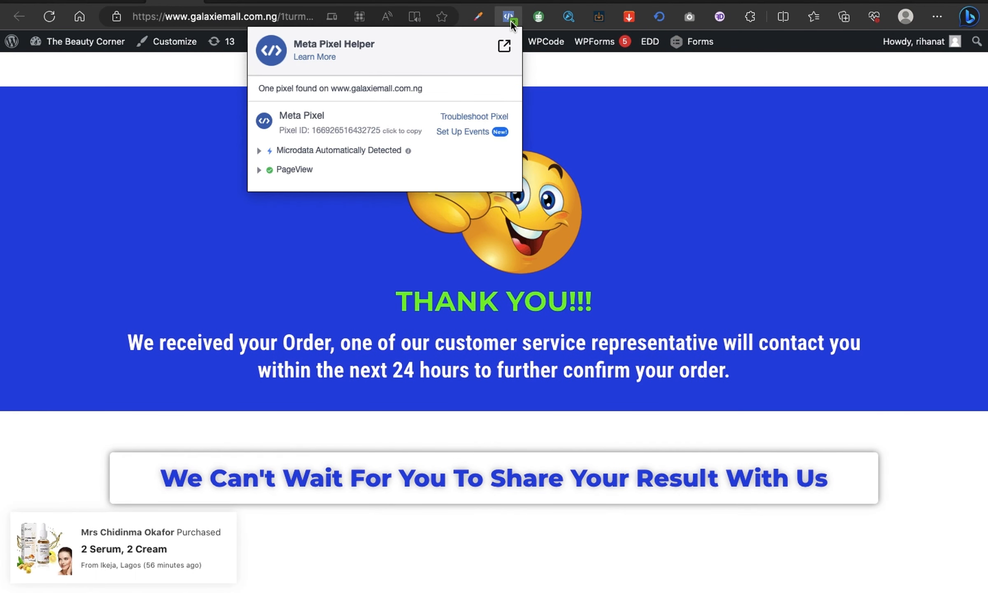
{"action": "left_click", "coordinate": [509, 20]}
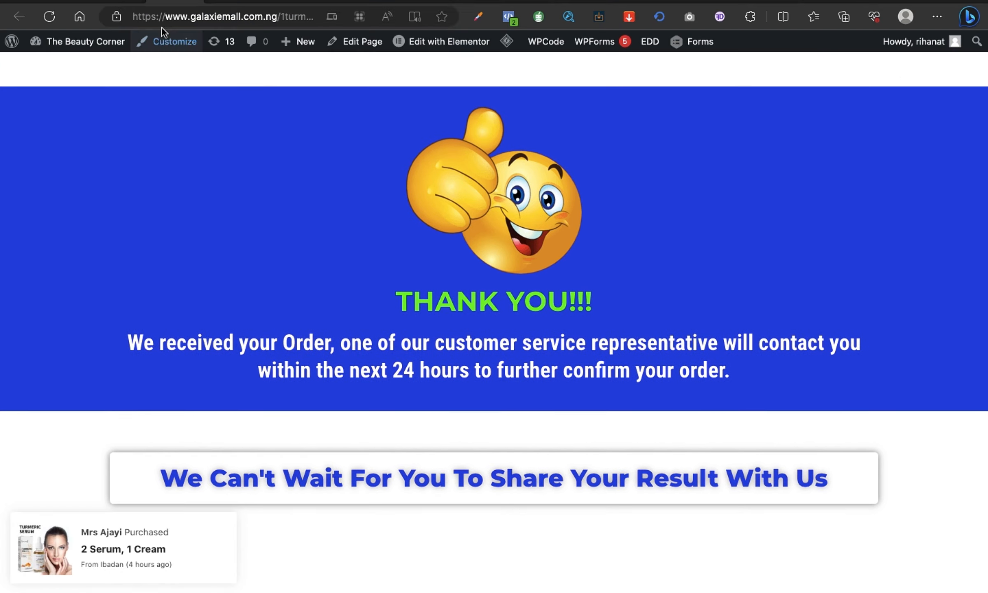
{"action": "left_click", "coordinate": [124, 2]}
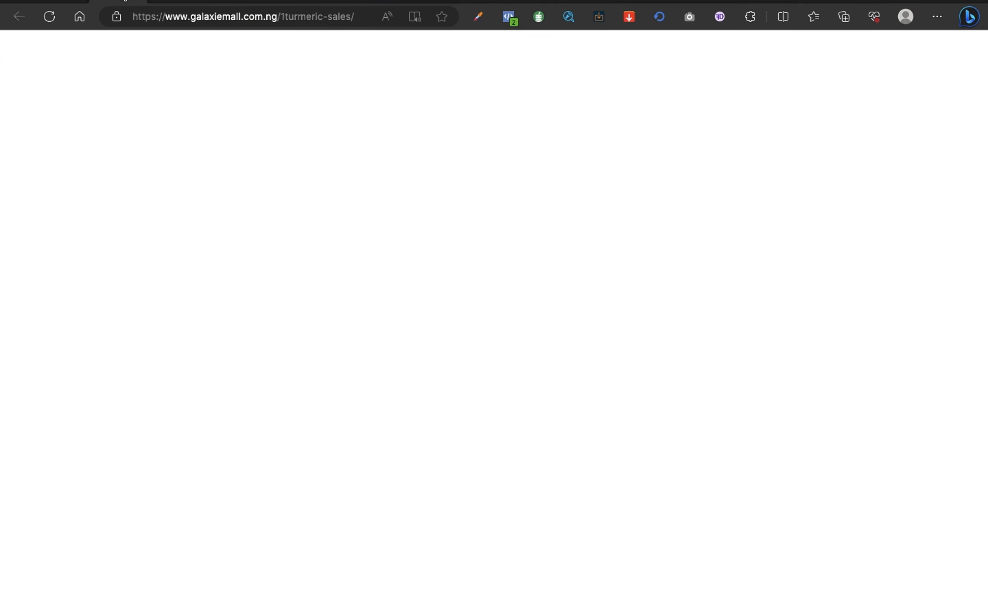
{"action": "left_click", "coordinate": [238, 23]}
{"action": "key", "text": "super+c"}
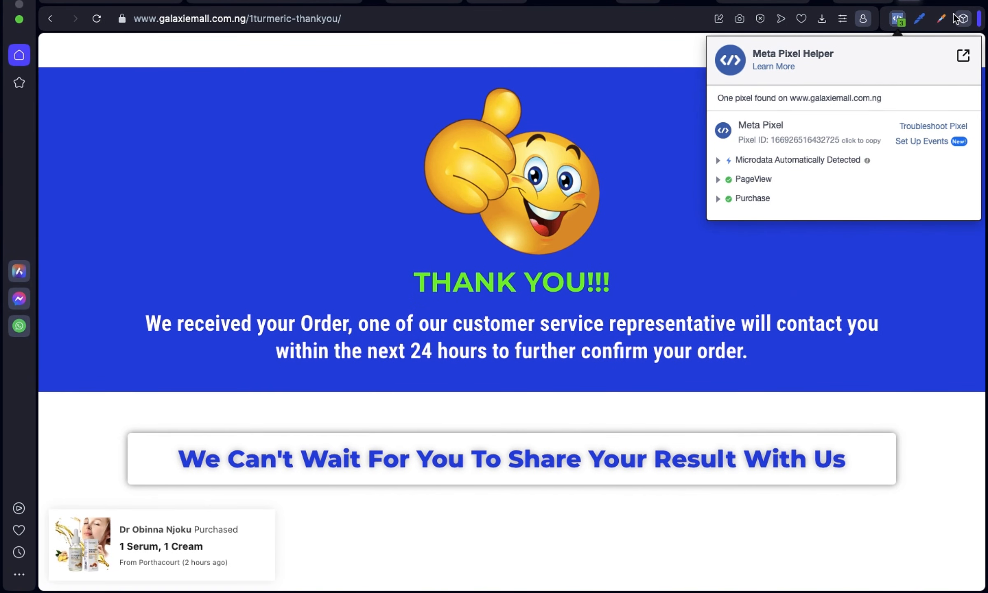
{"action": "left_click", "coordinate": [628, 16]}
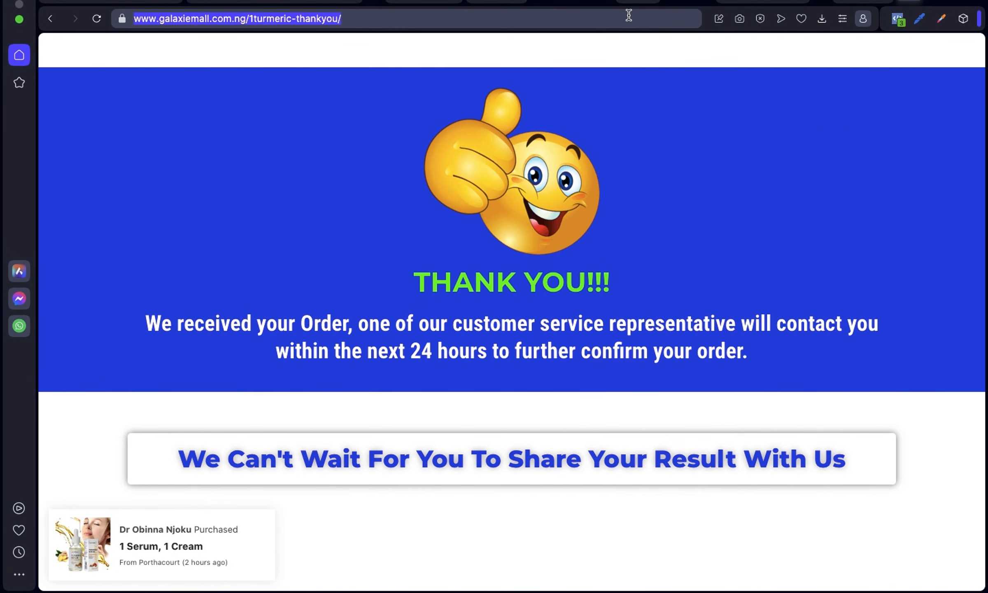
{"action": "key", "text": "super+v"}
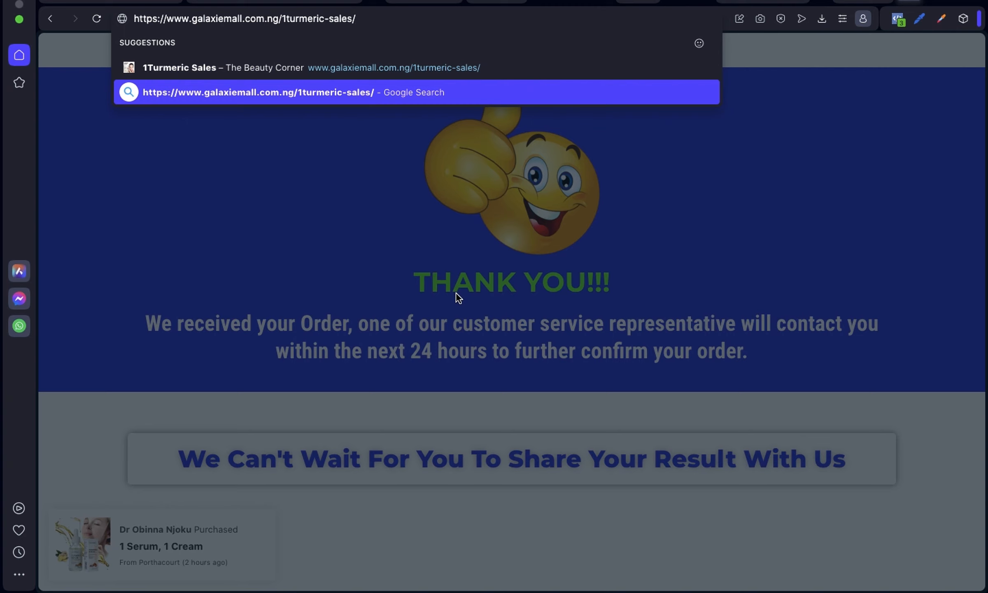
{"action": "key", "text": "Escape"}
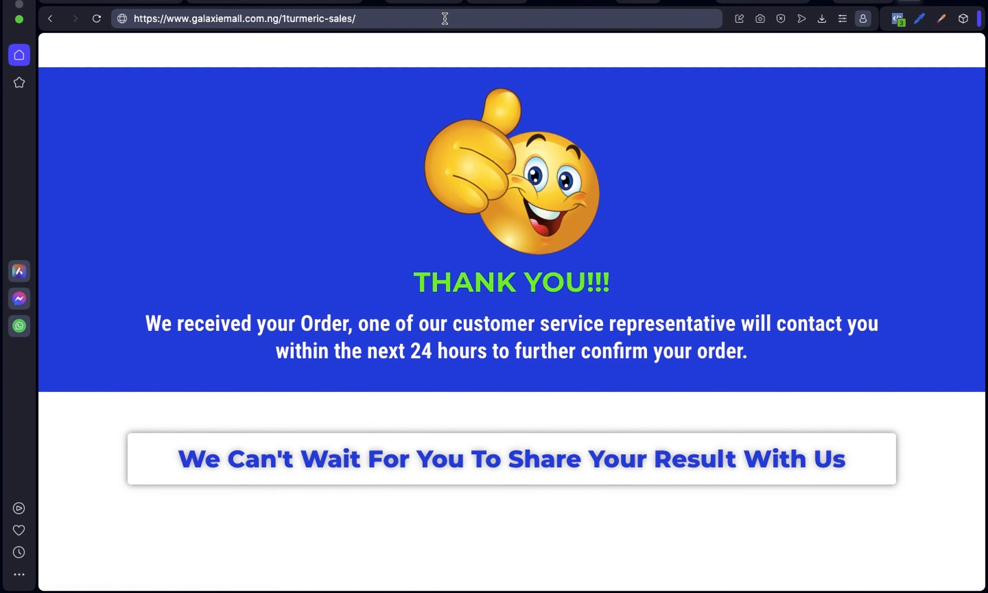
{"action": "key", "text": "Return"}
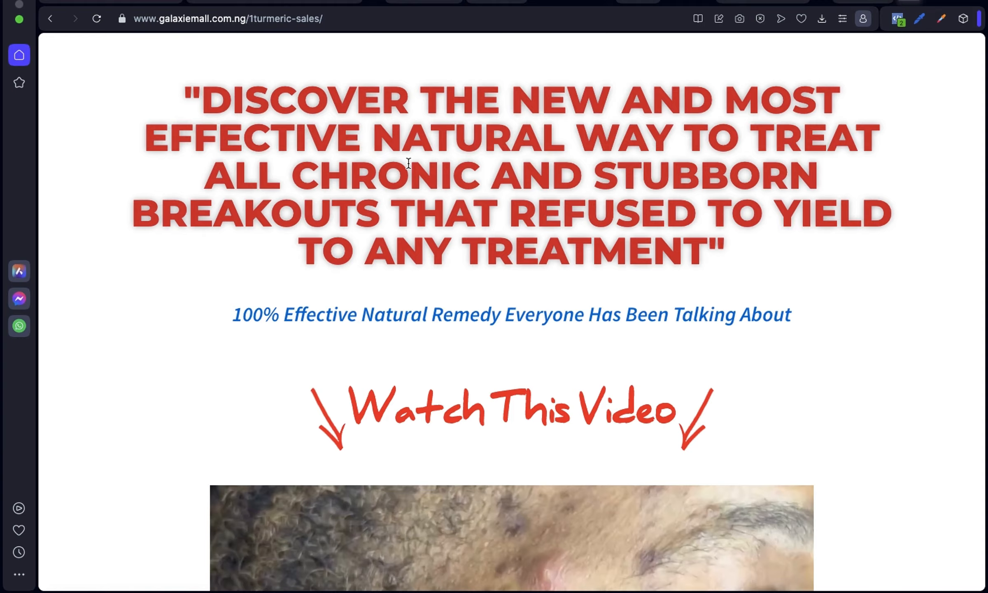
Step: Enter a test customer's first and last name in the sales page's Order Form
{"action": "scroll", "coordinate": [409, 163], "scroll_direction": "down", "scroll_amount": 2}
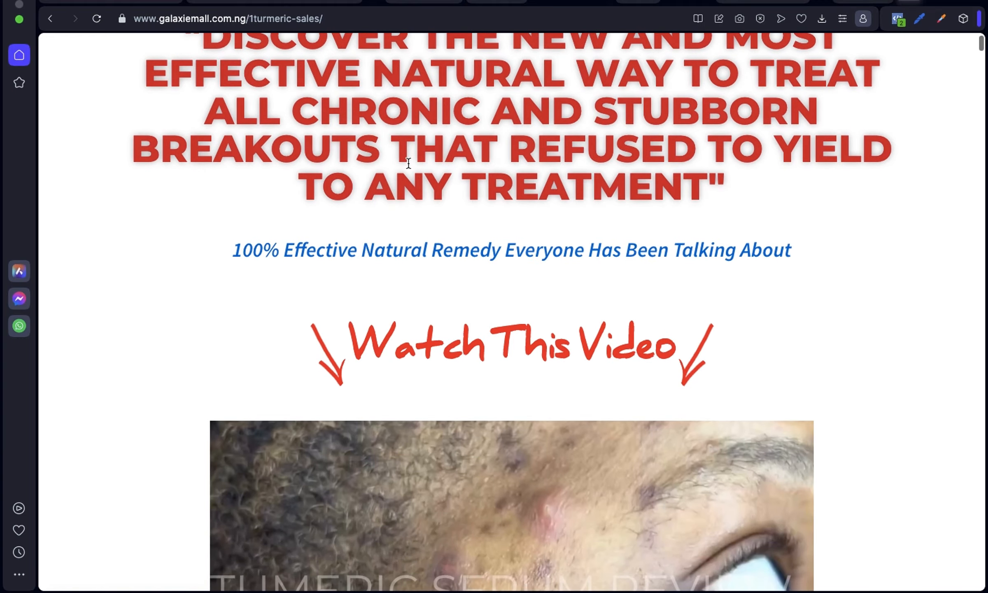
{"action": "scroll", "coordinate": [408, 163], "scroll_direction": "down", "scroll_amount": 20}
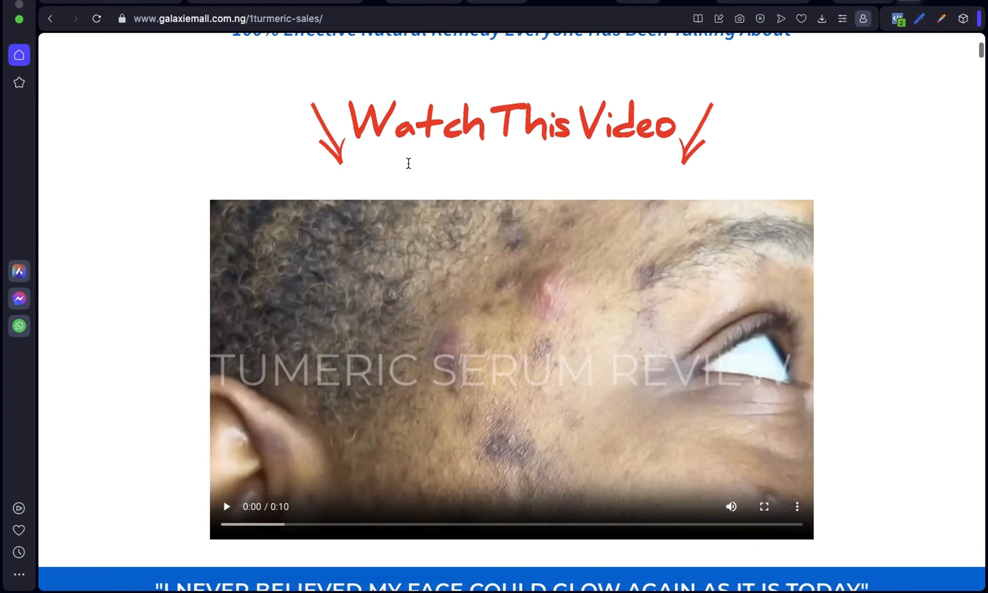
{"action": "scroll", "coordinate": [409, 165], "scroll_direction": "down", "scroll_amount": 20}
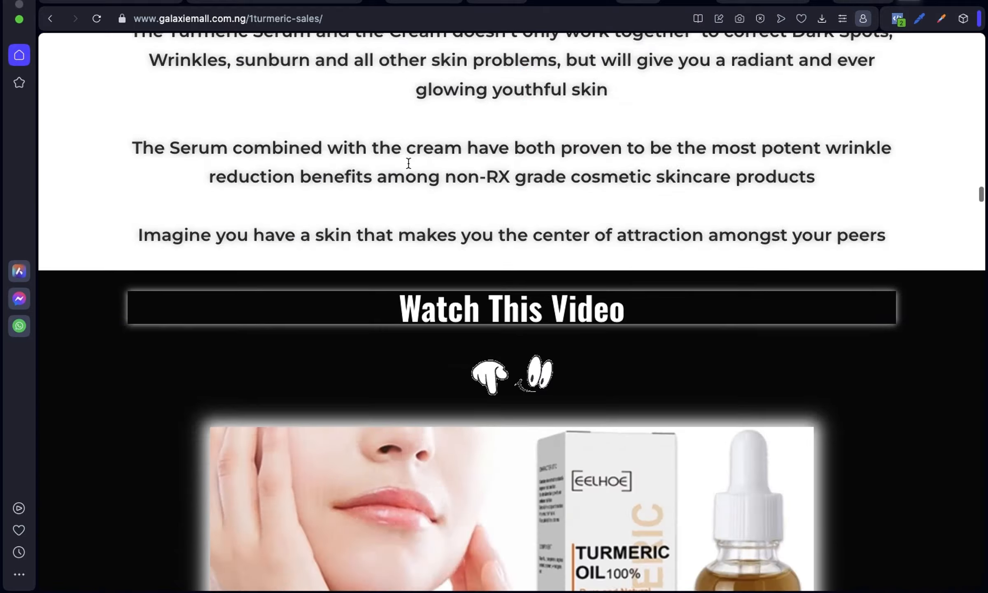
{"action": "scroll", "coordinate": [408, 165], "scroll_direction": "down", "scroll_amount": 20}
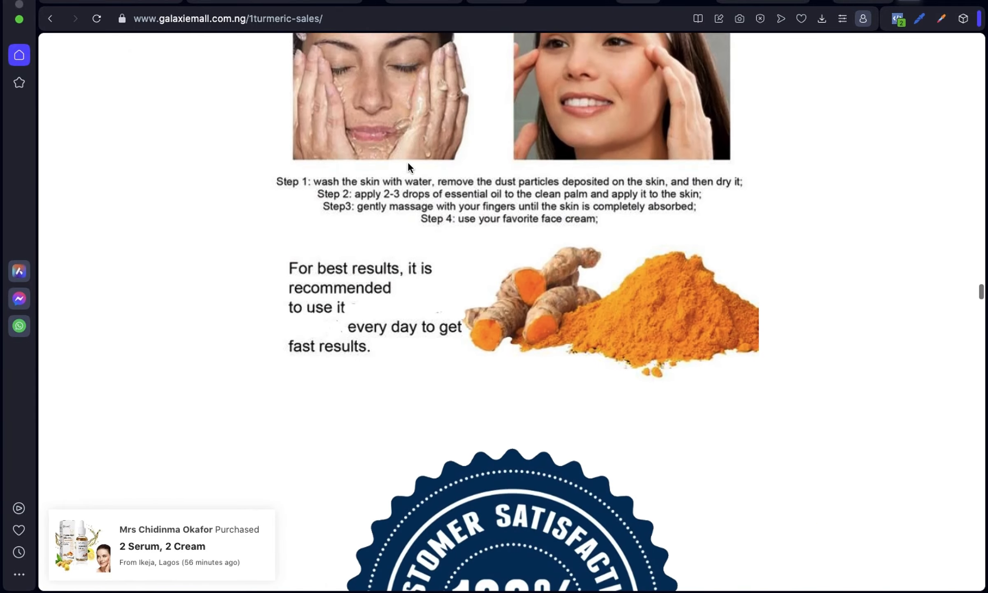
{"action": "scroll", "coordinate": [408, 164], "scroll_direction": "down", "scroll_amount": 20}
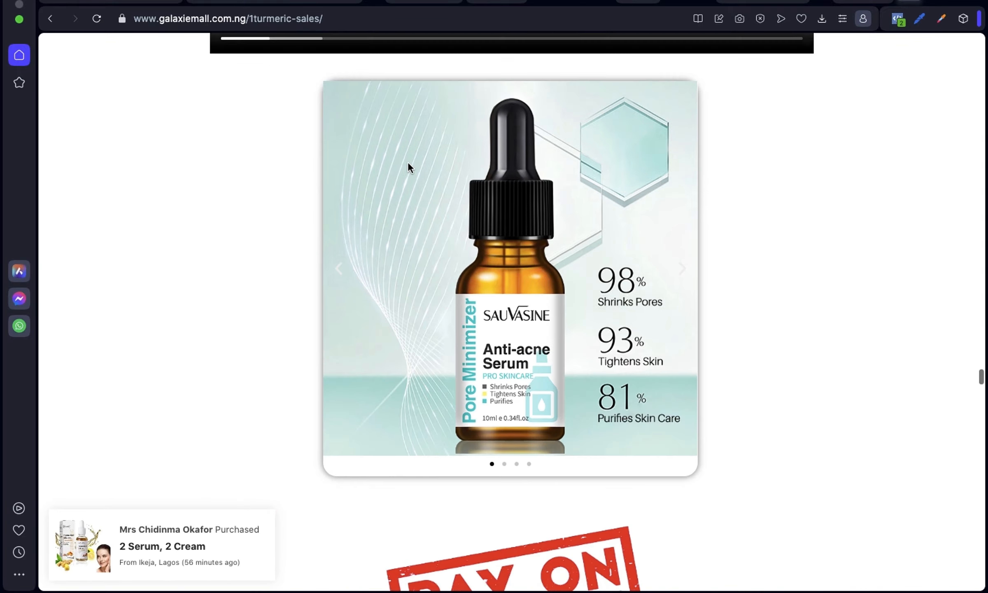
{"action": "scroll", "coordinate": [407, 161], "scroll_direction": "down", "scroll_amount": 20}
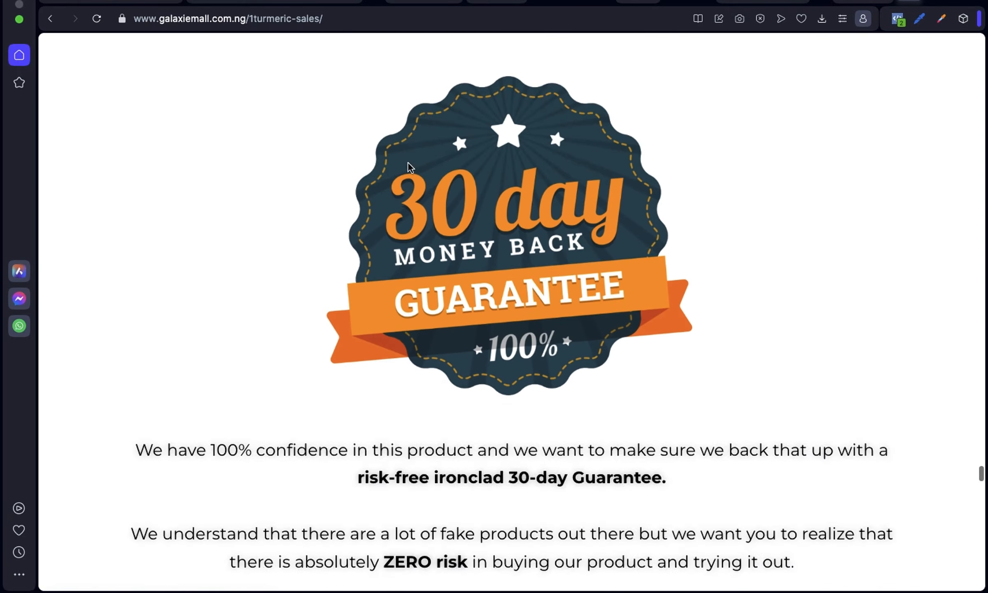
{"action": "scroll", "coordinate": [407, 162], "scroll_direction": "up", "scroll_amount": 8}
{"action": "scroll", "coordinate": [408, 161], "scroll_direction": "up", "scroll_amount": 8}
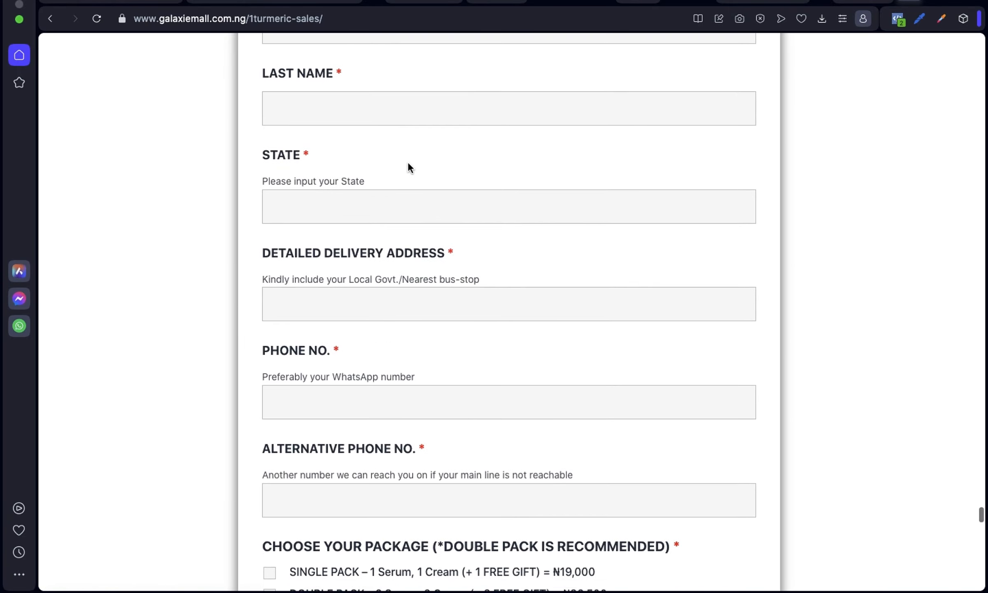
{"action": "scroll", "coordinate": [408, 161], "scroll_direction": "down", "scroll_amount": 6}
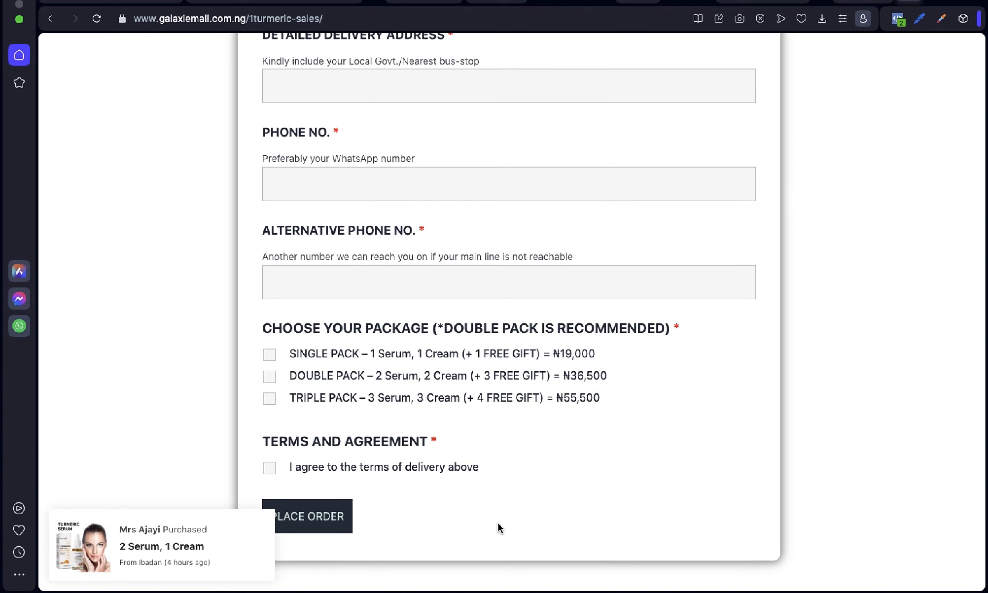
{"action": "scroll", "coordinate": [516, 371], "scroll_direction": "up", "scroll_amount": 7}
{"action": "scroll", "coordinate": [518, 376], "scroll_direction": "up", "scroll_amount": 1}
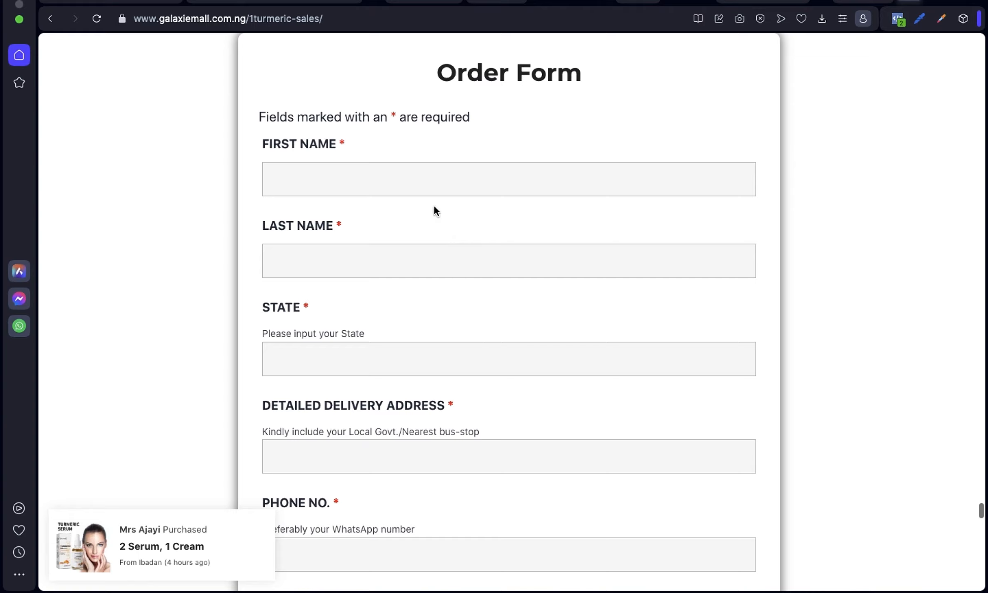
{"action": "left_click", "coordinate": [425, 180]}
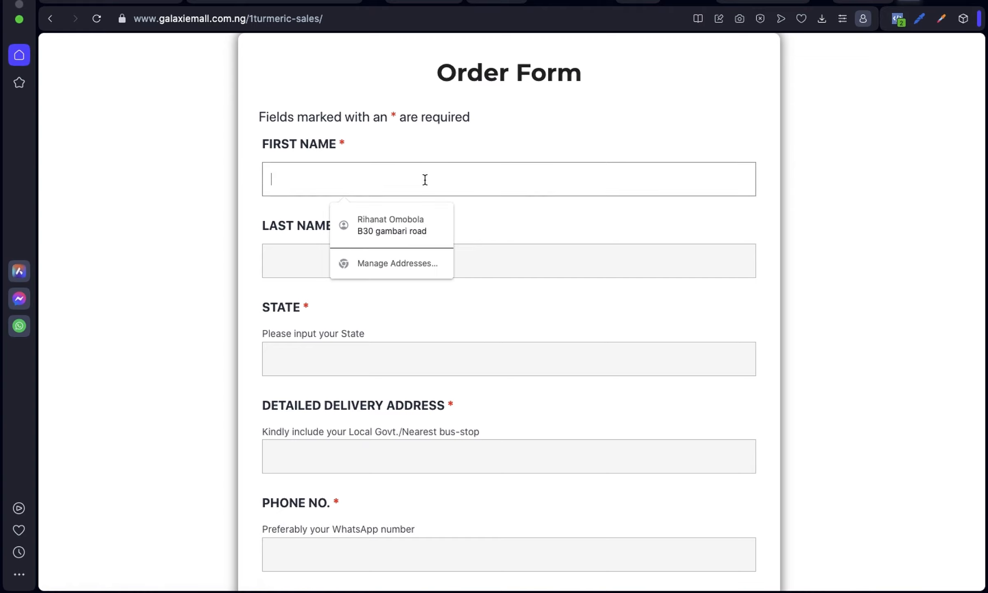
{"action": "type", "text": "Mr "}
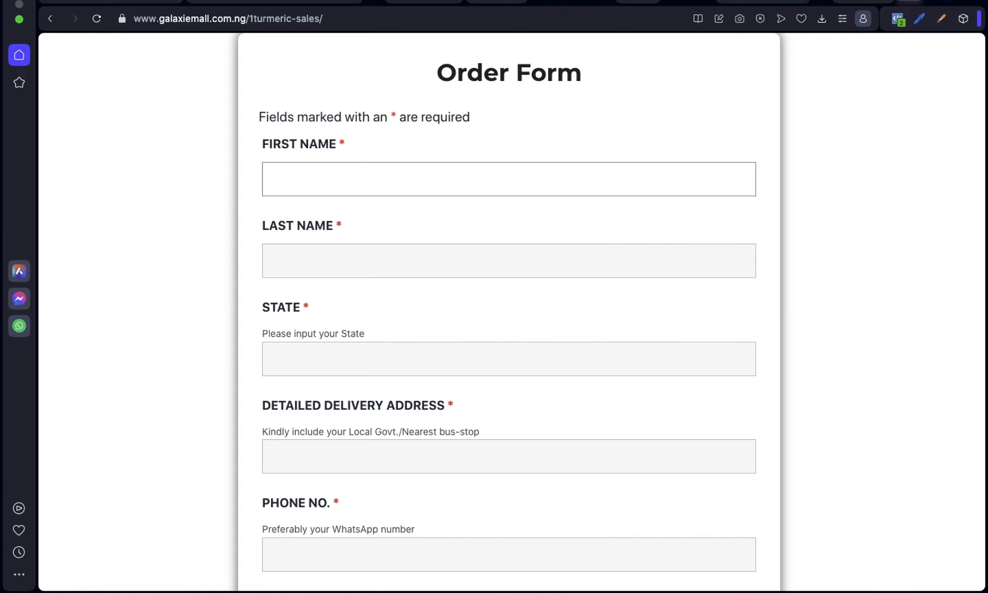
{"action": "type", "text": "Big"}
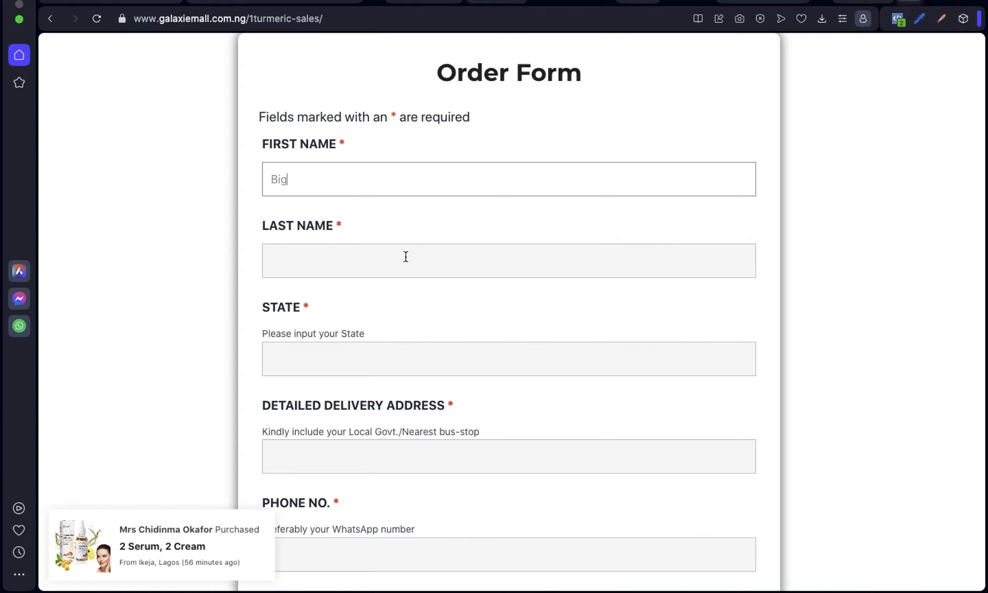
{"action": "left_click", "coordinate": [405, 256]}
{"action": "type", "text": "Small"}
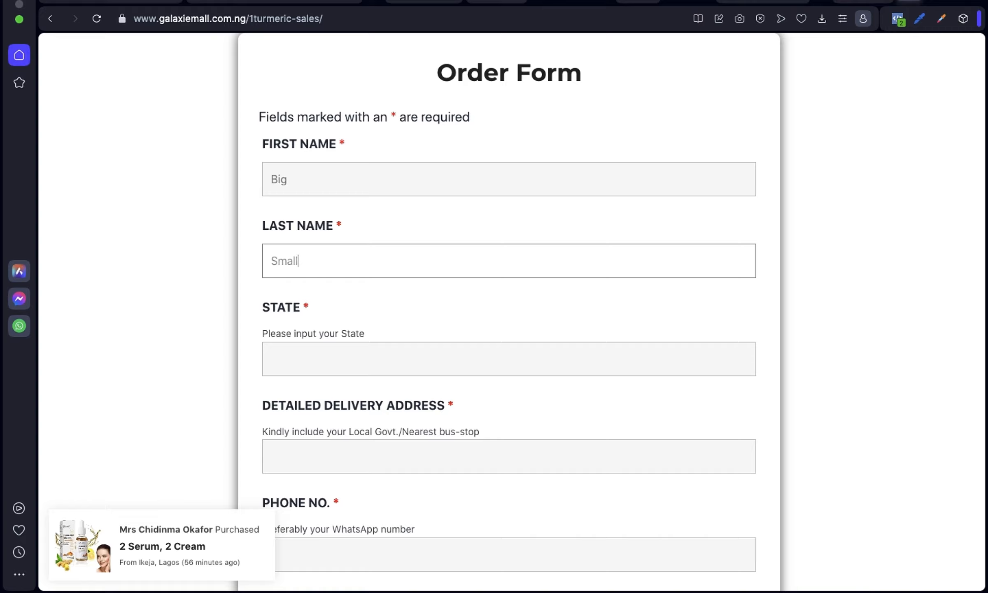
Step: Set the Order Form's state to Abuja and fill in the detailed delivery address
{"action": "left_click", "coordinate": [370, 347]}
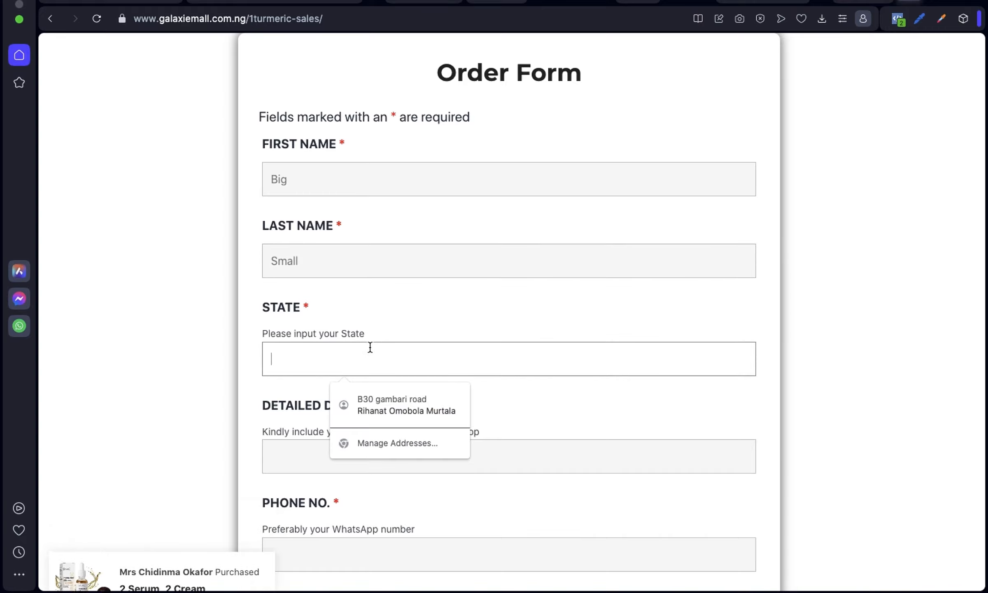
{"action": "left_click", "coordinate": [186, 393]}
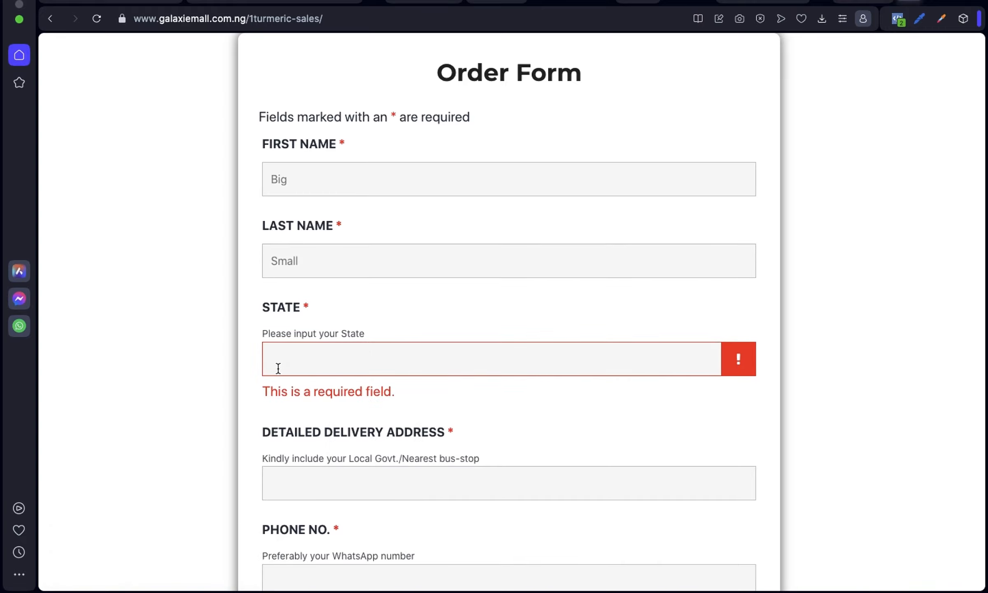
{"action": "left_click", "coordinate": [278, 367]}
{"action": "type", "text": "Abuja"}
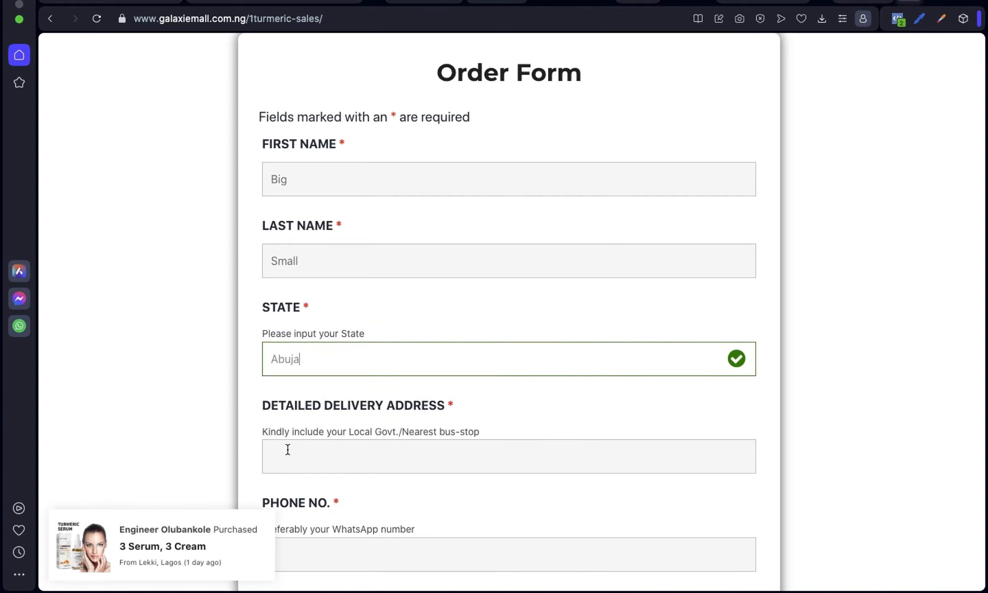
{"action": "left_click", "coordinate": [288, 452]}
{"action": "type", "text": "Abuja"}
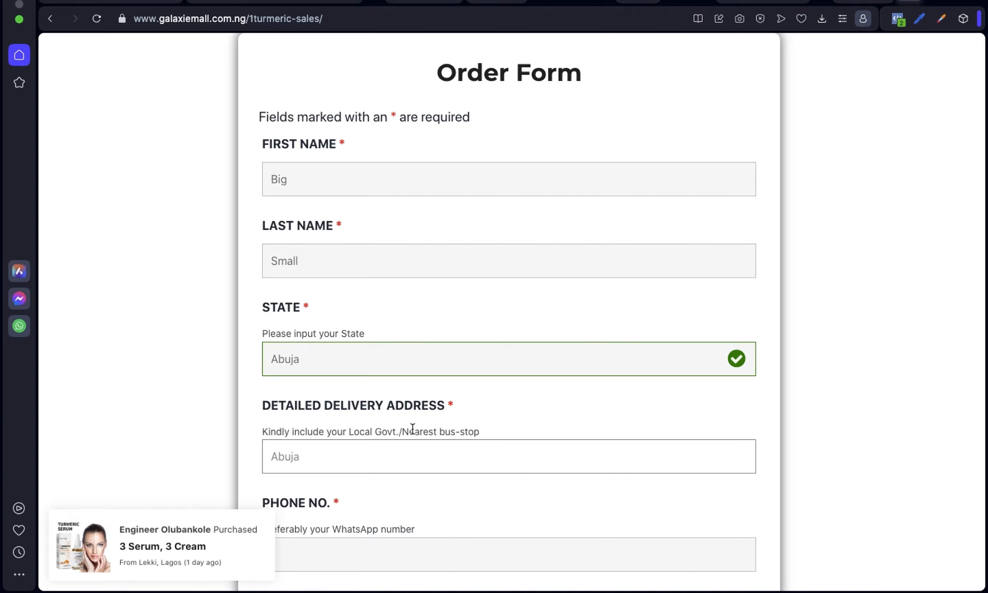
Step: Fill in the customer's main and alternative phone numbers in the Order Form
{"action": "scroll", "coordinate": [413, 429], "scroll_direction": "down", "scroll_amount": 5}
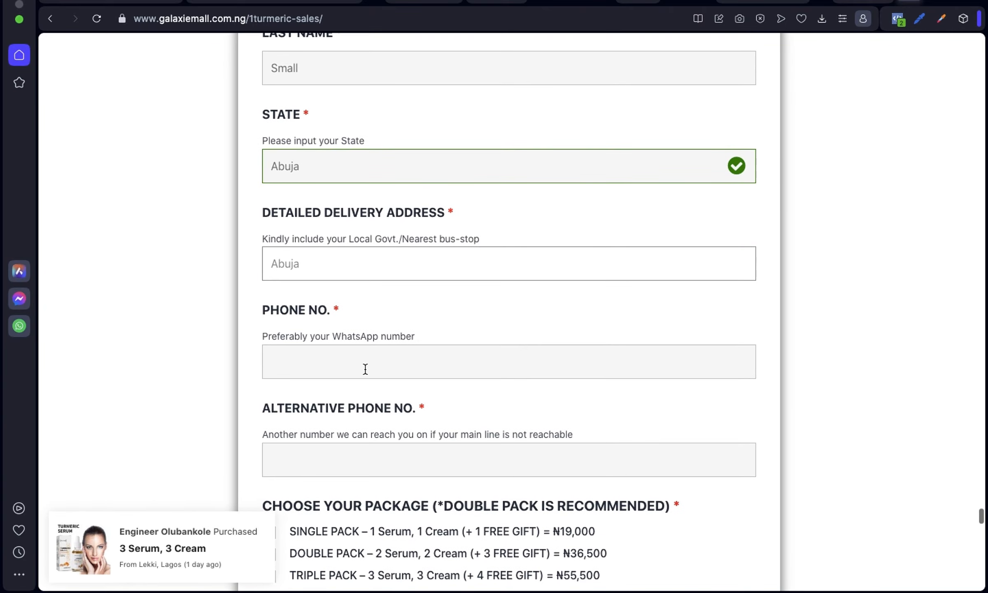
{"action": "left_click", "coordinate": [364, 368]}
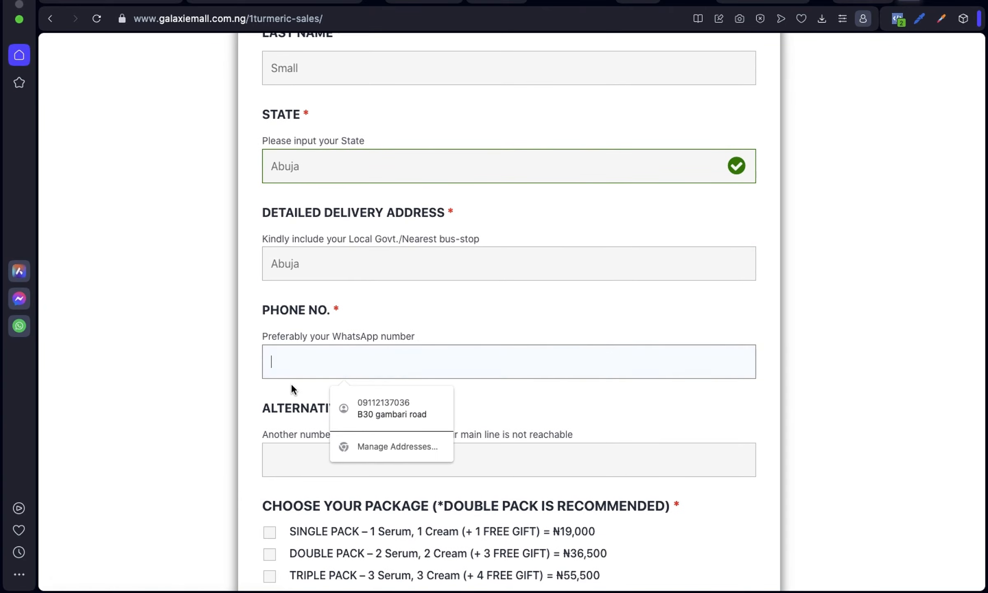
{"action": "type", "text": "123456789"}
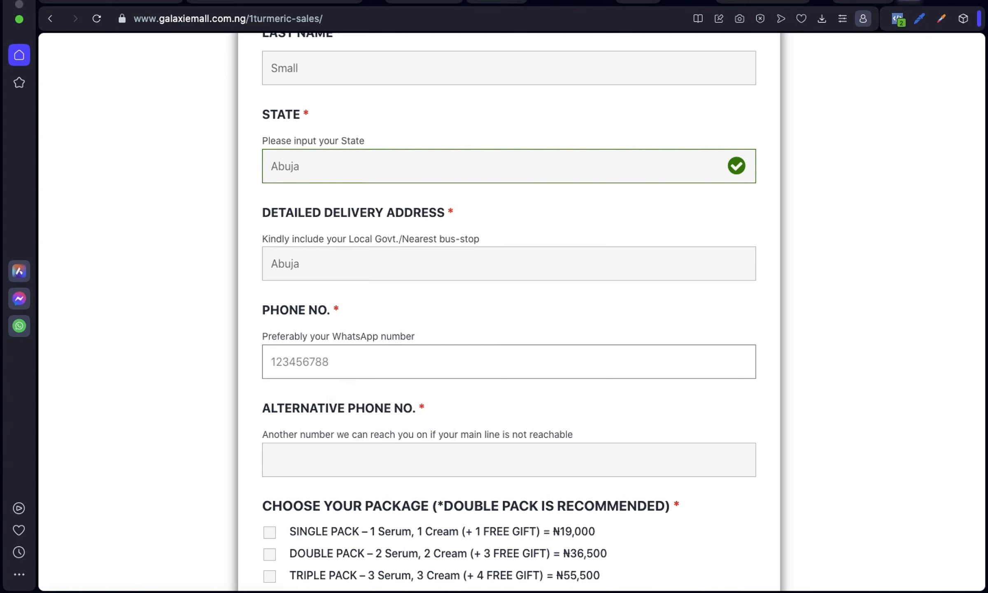
{"action": "left_click", "coordinate": [313, 455]}
{"action": "type", "text": "12345"}
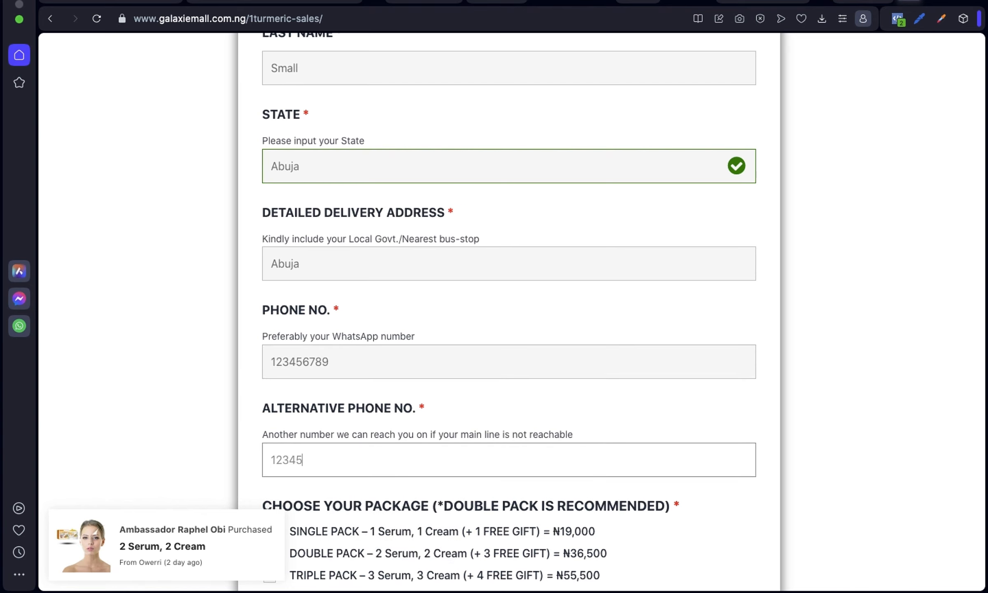
Step: Complete the alternative phone number, select the Single Pack, agree to the delivery terms and place the order
{"action": "type", "text": "6789"}
{"action": "scroll", "coordinate": [380, 456], "scroll_direction": "down", "scroll_amount": 5}
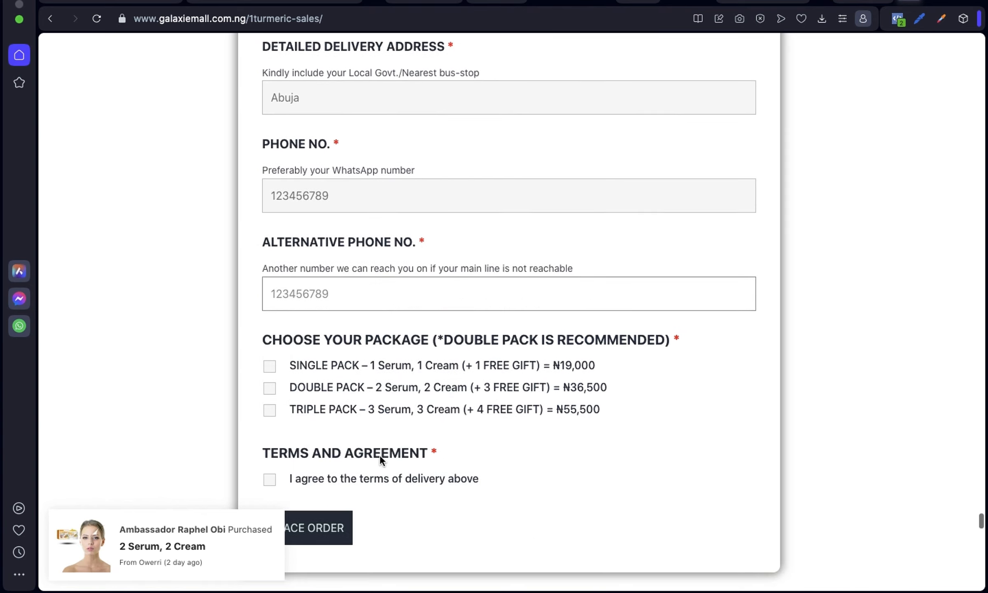
{"action": "left_click", "coordinate": [269, 345]}
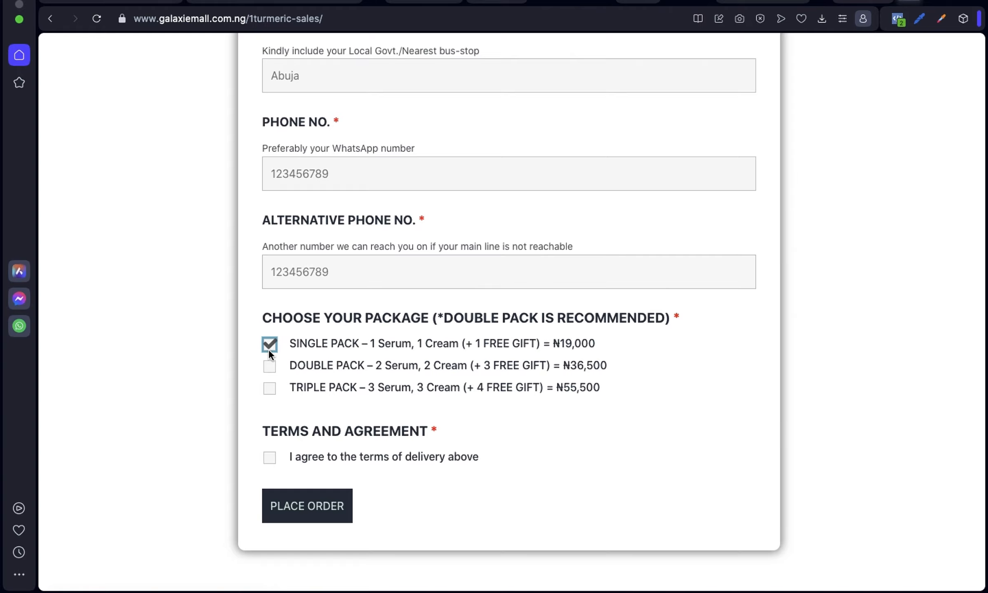
{"action": "left_click", "coordinate": [270, 458]}
{"action": "scroll", "coordinate": [402, 469], "scroll_direction": "up", "scroll_amount": 1}
{"action": "scroll", "coordinate": [401, 469], "scroll_direction": "up", "scroll_amount": 8}
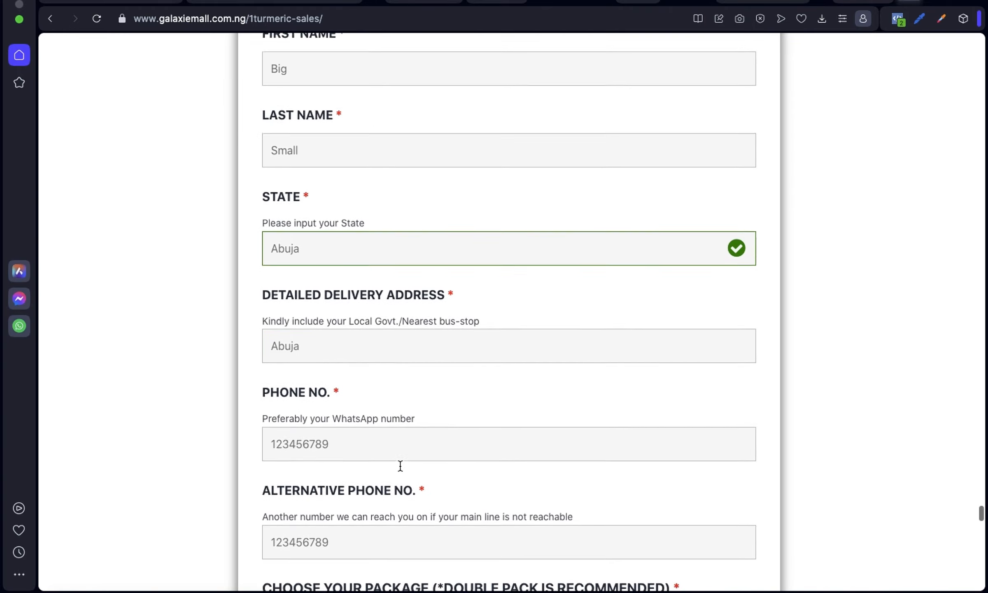
{"action": "scroll", "coordinate": [400, 467], "scroll_direction": "down", "scroll_amount": 10}
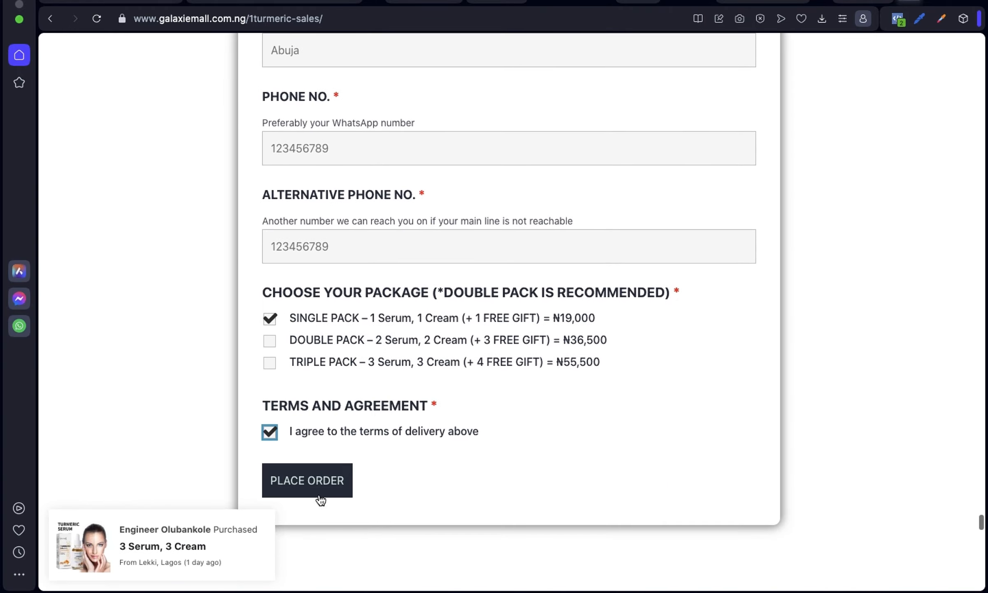
{"action": "left_click", "coordinate": [317, 483]}
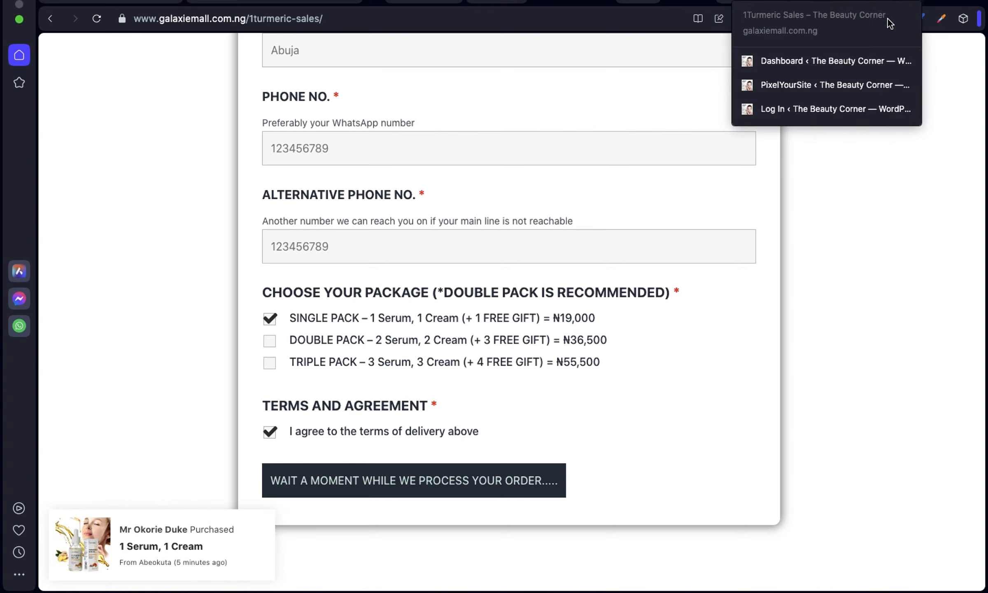
Step: Check with Meta Pixel Helper which pixel events fire on the order's thank-you page
{"action": "mouse_move", "coordinate": [886, 2]}
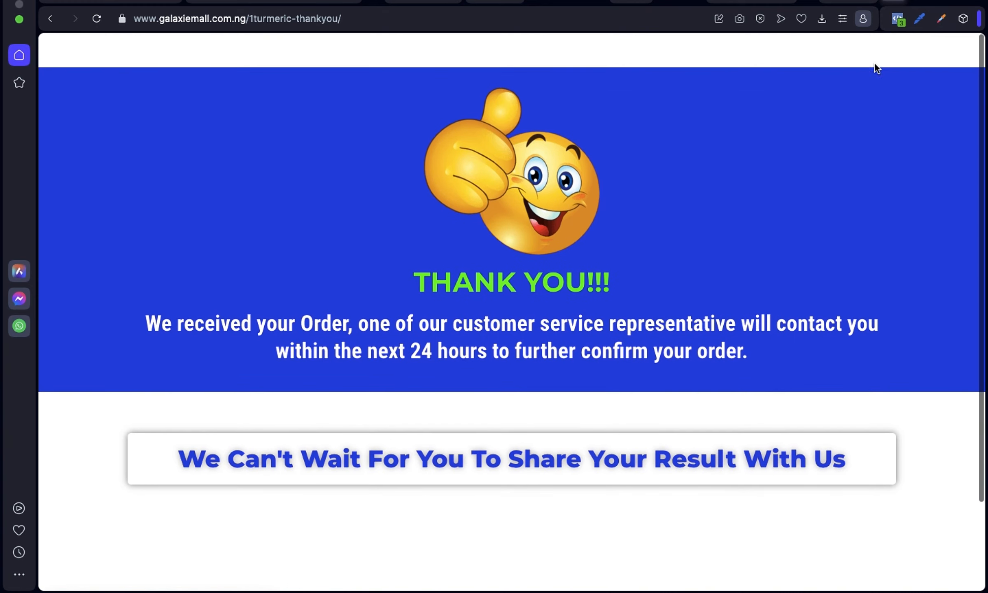
{"action": "left_click", "coordinate": [900, 24]}
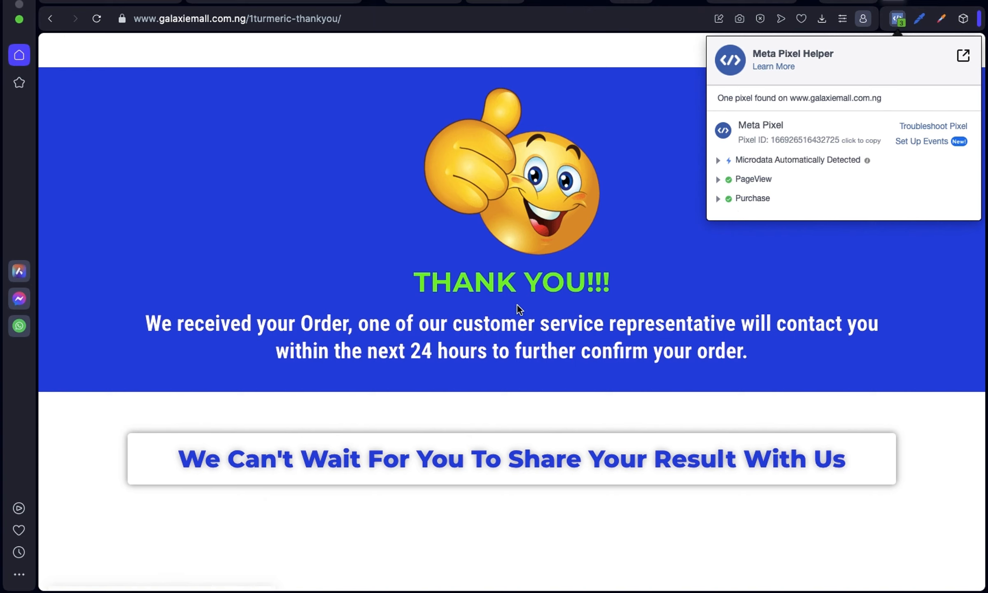
{"action": "left_click", "coordinate": [436, 237]}
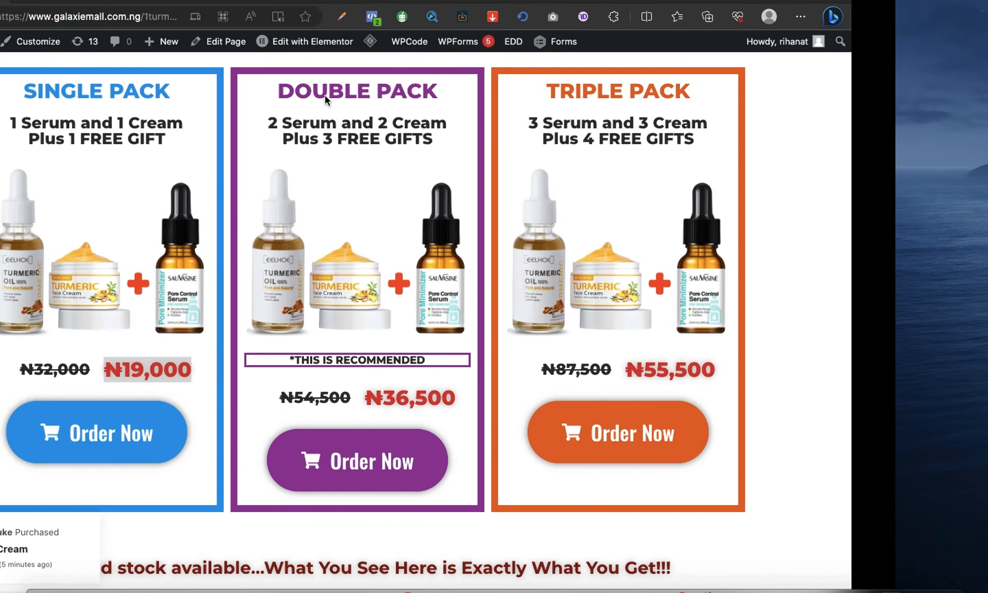
Step: Switch to Events Manager in Edge and review the LBW Pixel's overview activity and received events
{"action": "scroll", "coordinate": [196, 306], "scroll_direction": "up", "scroll_amount": 5}
{"action": "scroll", "coordinate": [196, 307], "scroll_direction": "up", "scroll_amount": 5}
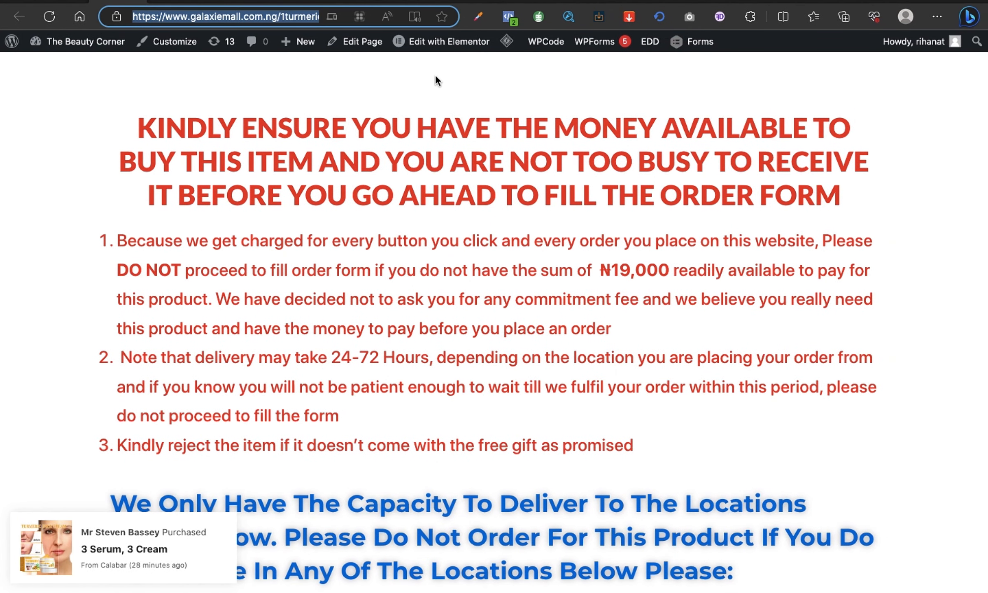
{"action": "left_click", "coordinate": [576, 4]}
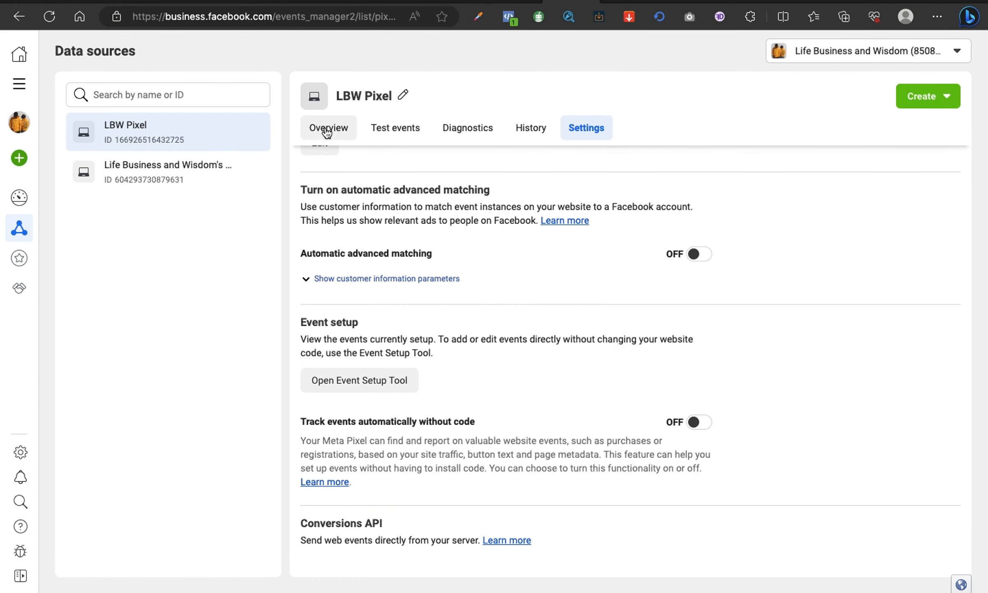
{"action": "left_click", "coordinate": [328, 128]}
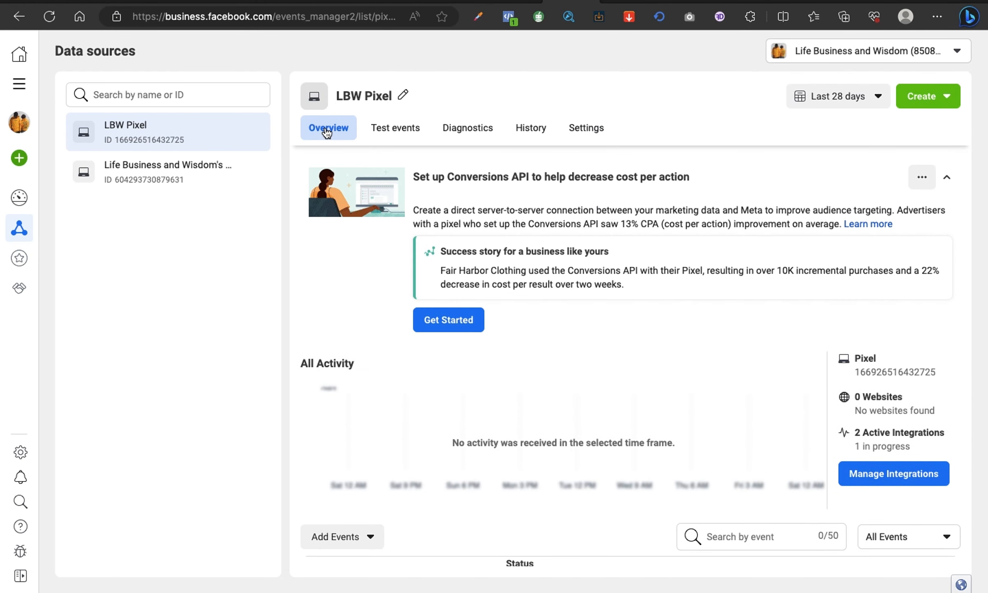
{"action": "scroll", "coordinate": [498, 449], "scroll_direction": "down", "scroll_amount": 3}
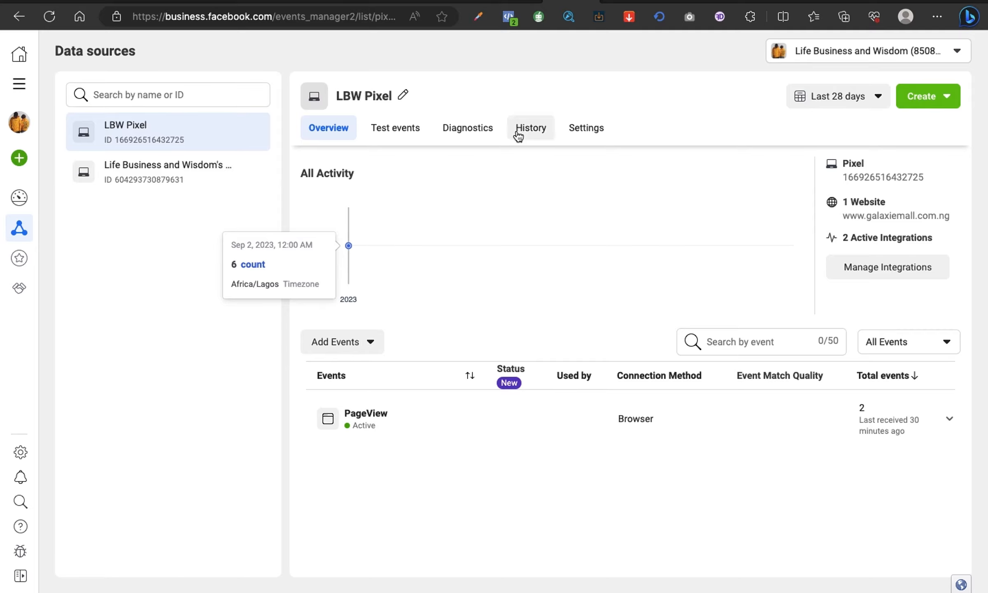
Step: Generate a Conversions API access token in the LBW Pixel's settings and copy it
{"action": "left_click", "coordinate": [590, 131]}
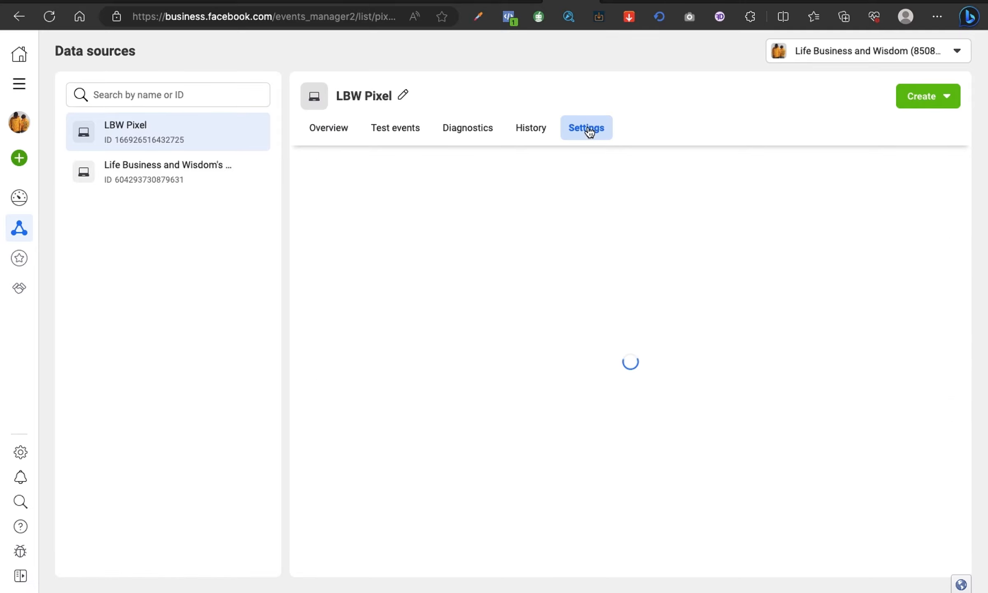
{"action": "scroll", "coordinate": [514, 310], "scroll_direction": "down", "scroll_amount": 20}
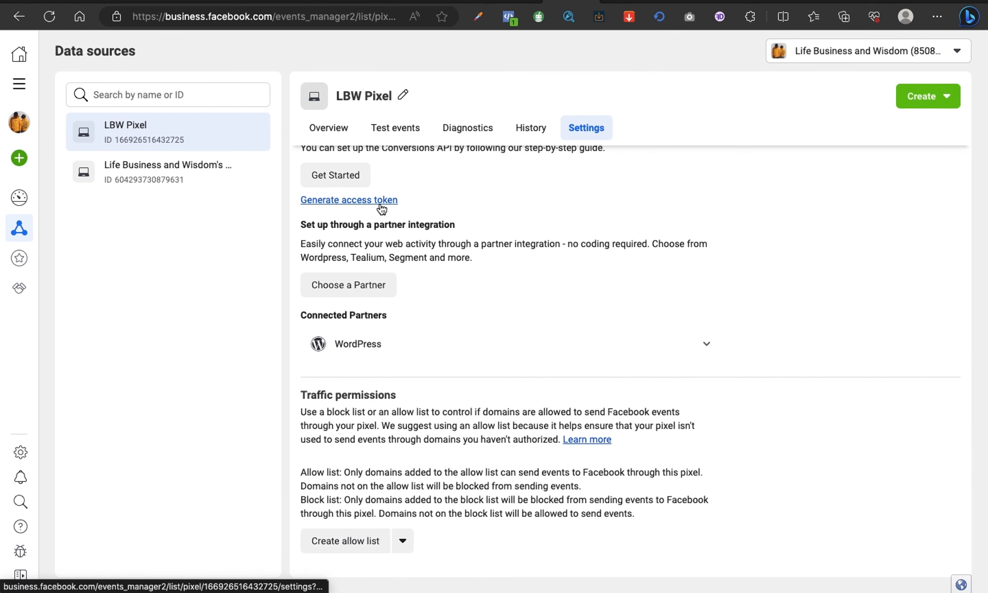
{"action": "left_click", "coordinate": [379, 202]}
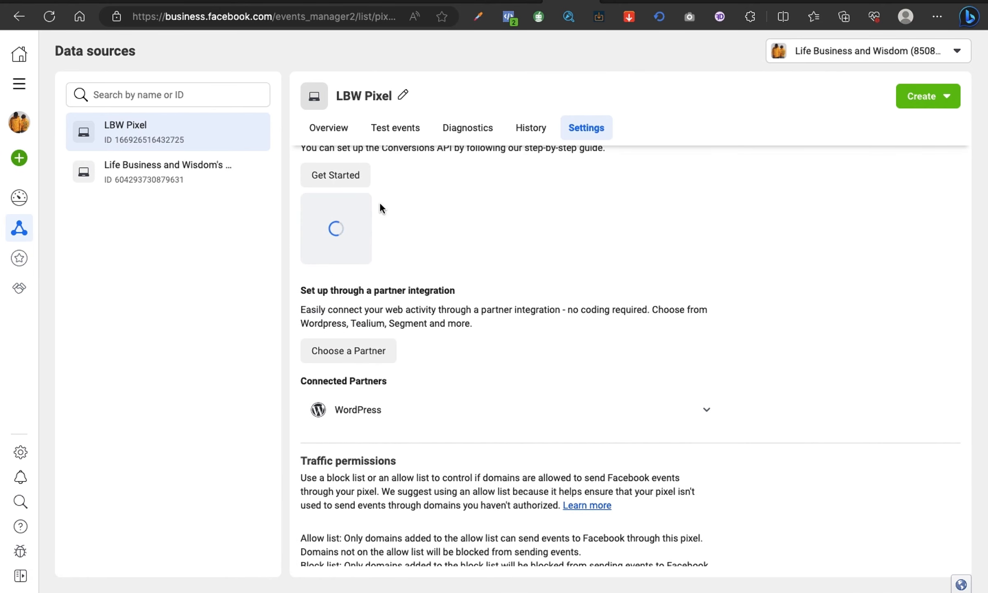
{"action": "left_click", "coordinate": [402, 266]}
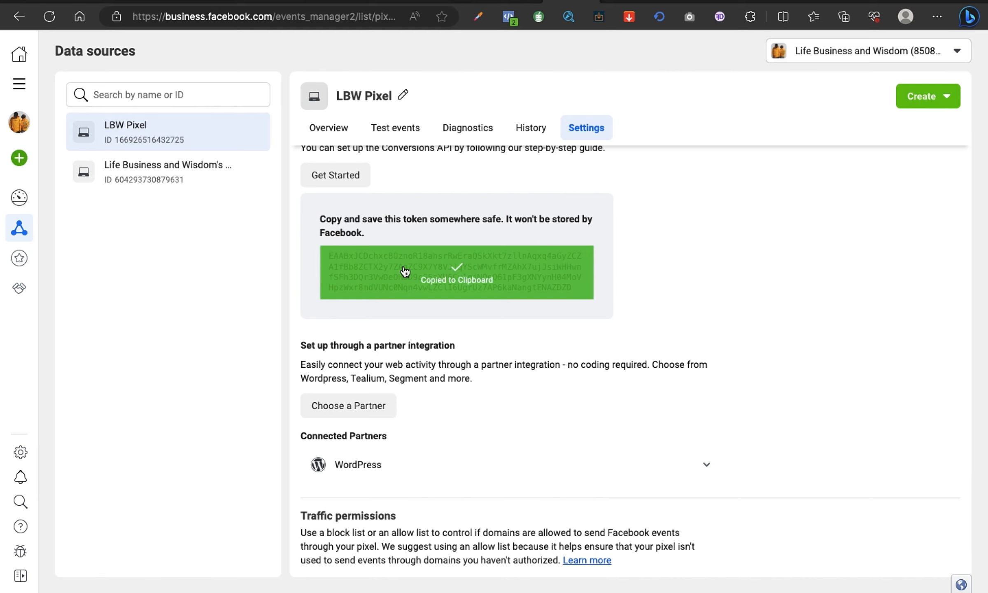
{"action": "left_click", "coordinate": [488, 272]}
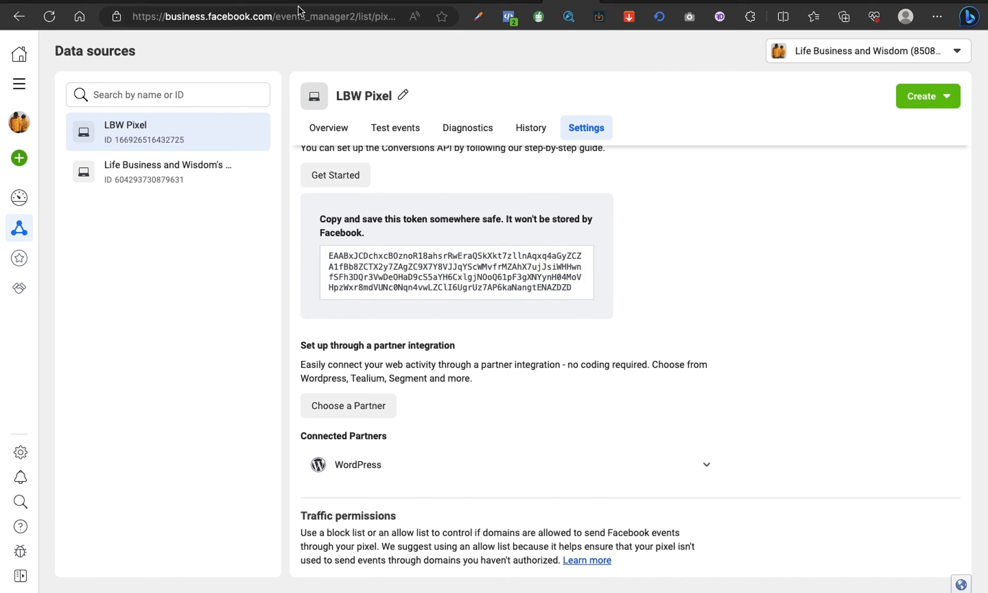
Step: Load PixelYourSite's General settings in WordPress and return to the LBW Pixel's overview in Events Manager
{"action": "left_click", "coordinate": [405, 3]}
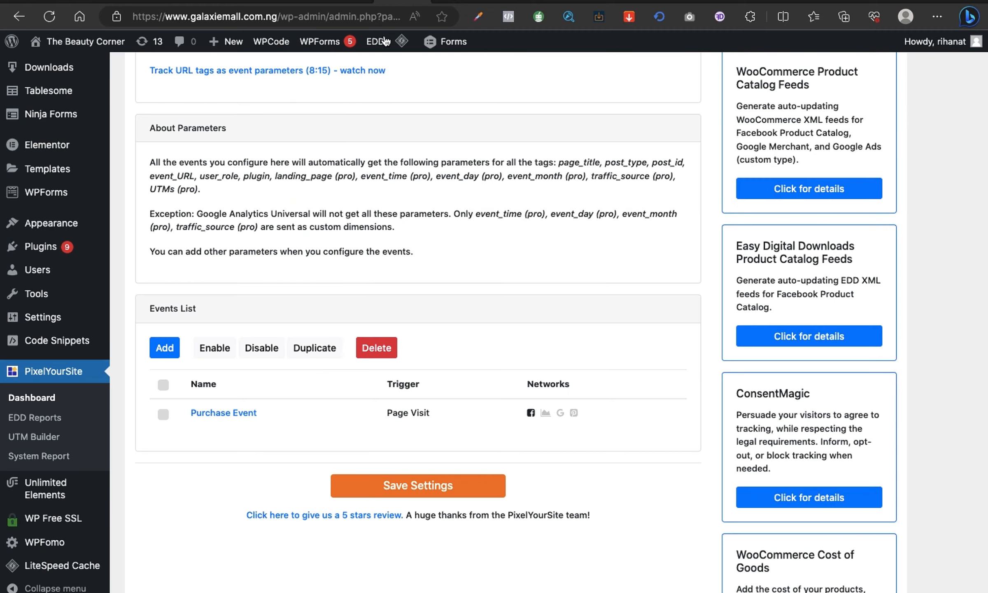
{"action": "scroll", "coordinate": [294, 345], "scroll_direction": "up", "scroll_amount": 3}
{"action": "scroll", "coordinate": [294, 345], "scroll_direction": "up", "scroll_amount": 10}
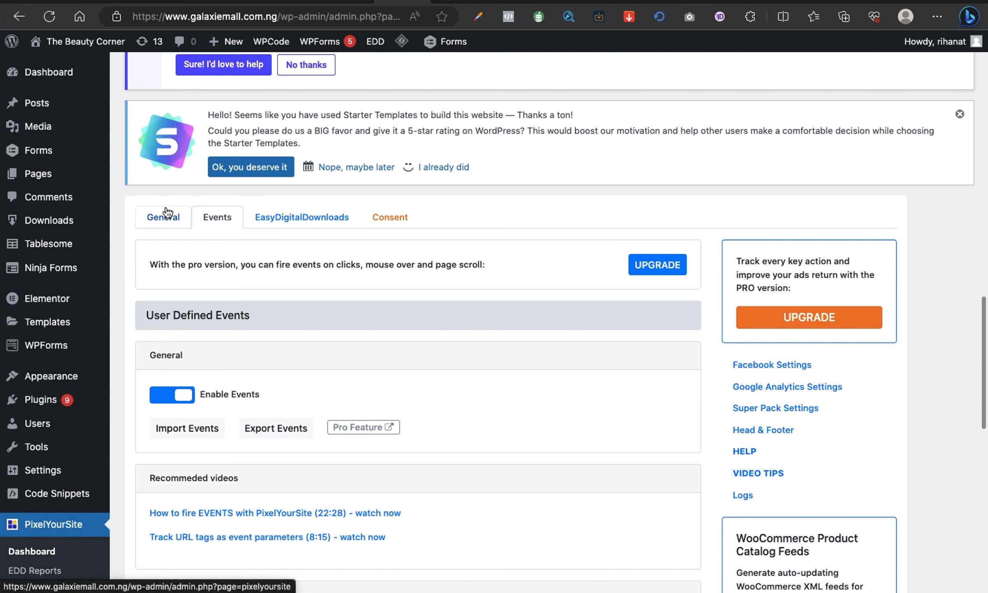
{"action": "left_click", "coordinate": [166, 214]}
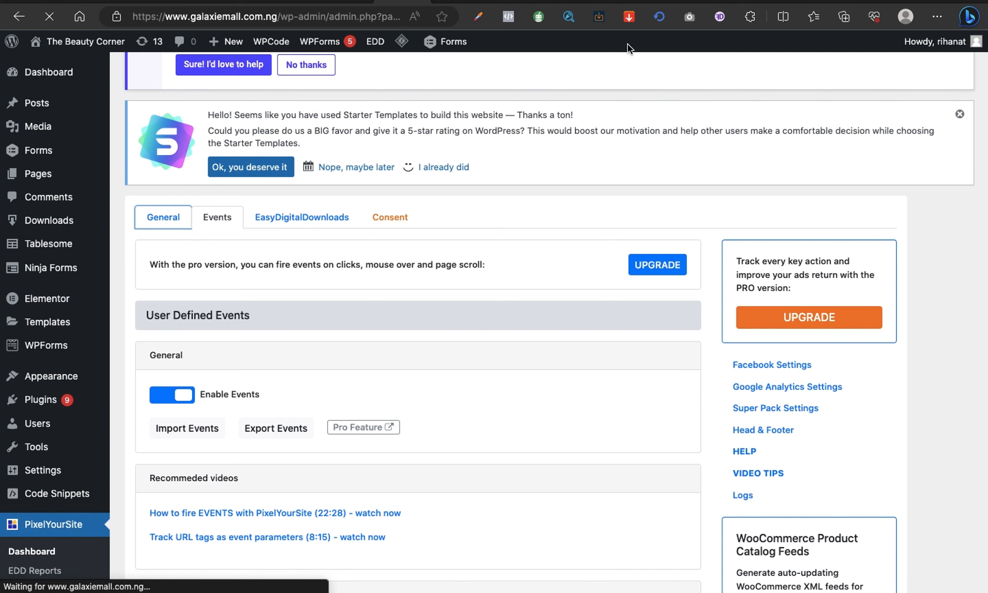
{"action": "left_click", "coordinate": [569, 3]}
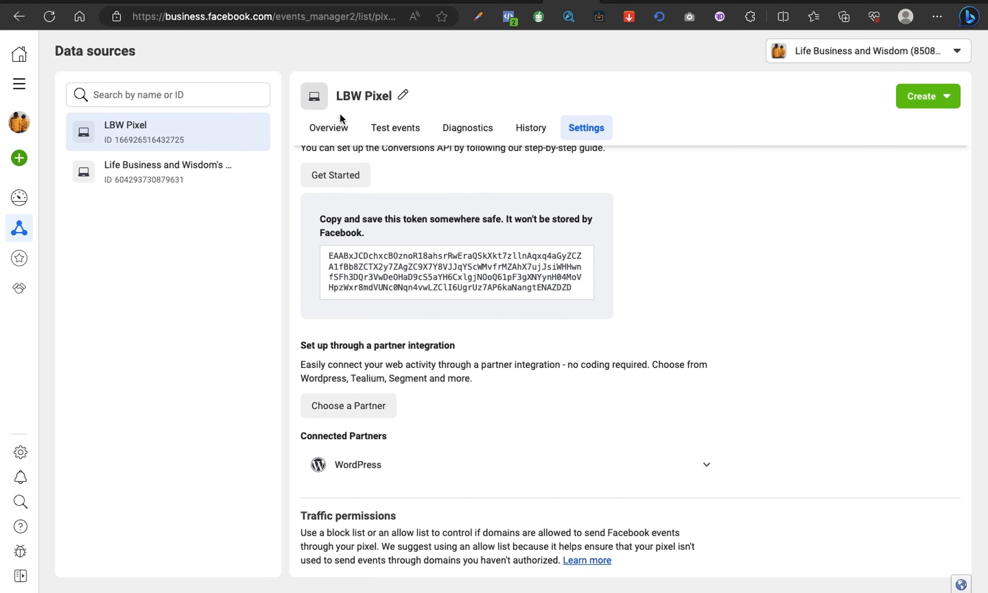
{"action": "left_click", "coordinate": [336, 131]}
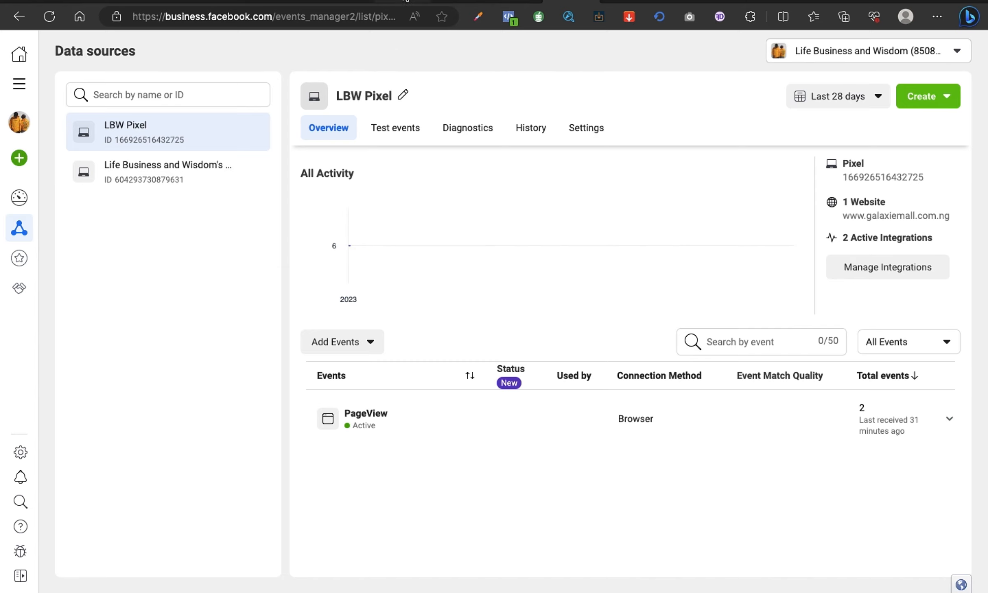
Step: Try to replace the Conversion API token in PixelYourSite's Meta Pixel settings with the copied access token, and reload the page
{"action": "left_click", "coordinate": [405, 2]}
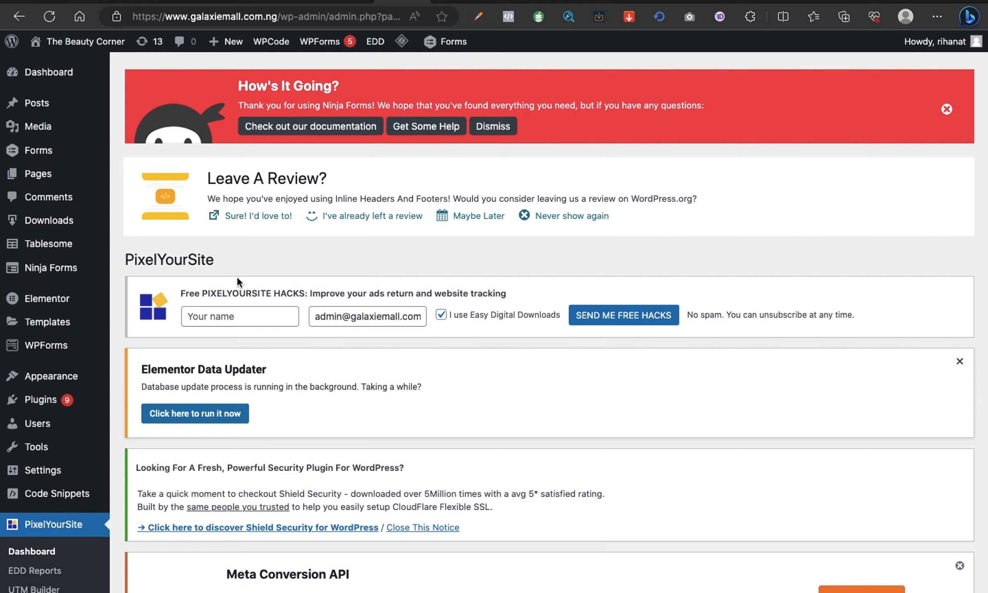
{"action": "scroll", "coordinate": [246, 398], "scroll_direction": "down", "scroll_amount": 20}
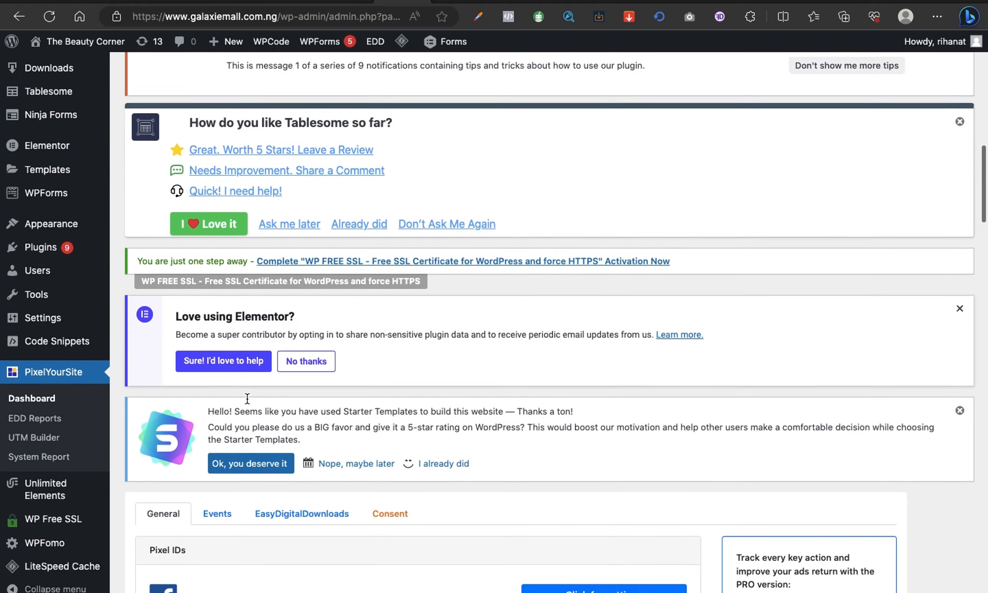
{"action": "scroll", "coordinate": [247, 397], "scroll_direction": "down", "scroll_amount": 10}
{"action": "scroll", "coordinate": [247, 396], "scroll_direction": "up", "scroll_amount": 1}
{"action": "scroll", "coordinate": [281, 322], "scroll_direction": "down", "scroll_amount": 1}
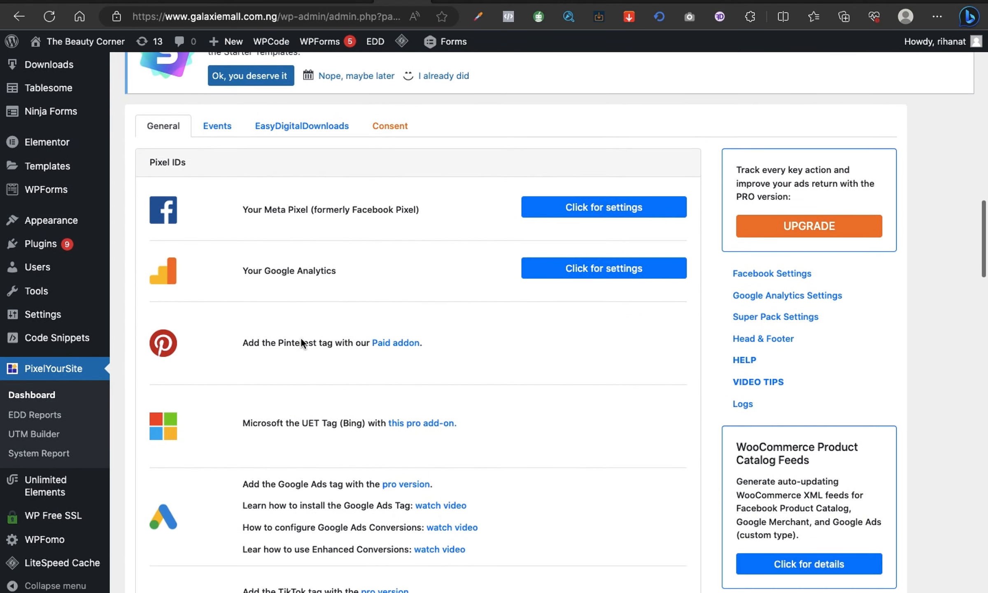
{"action": "left_click", "coordinate": [530, 205]}
{"action": "scroll", "coordinate": [304, 434], "scroll_direction": "down", "scroll_amount": 2}
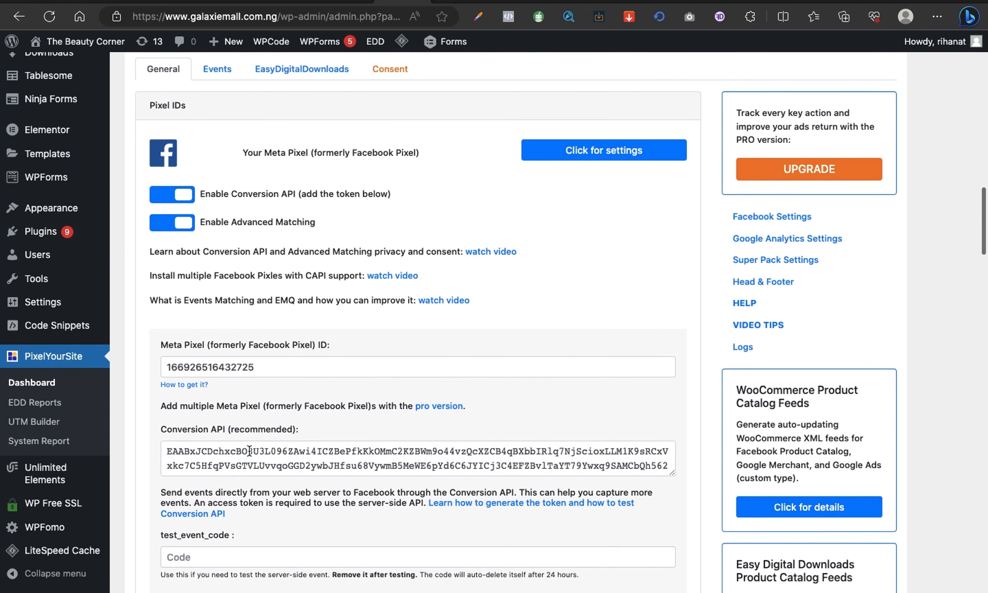
{"action": "triple_click", "coordinate": [245, 457]}
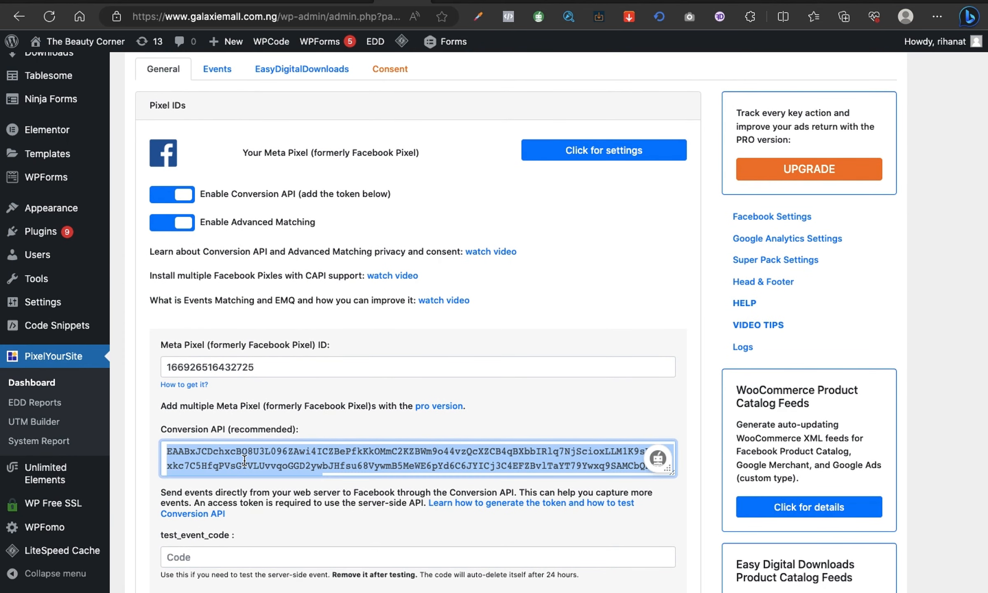
{"action": "key", "text": "ctrl+v"}
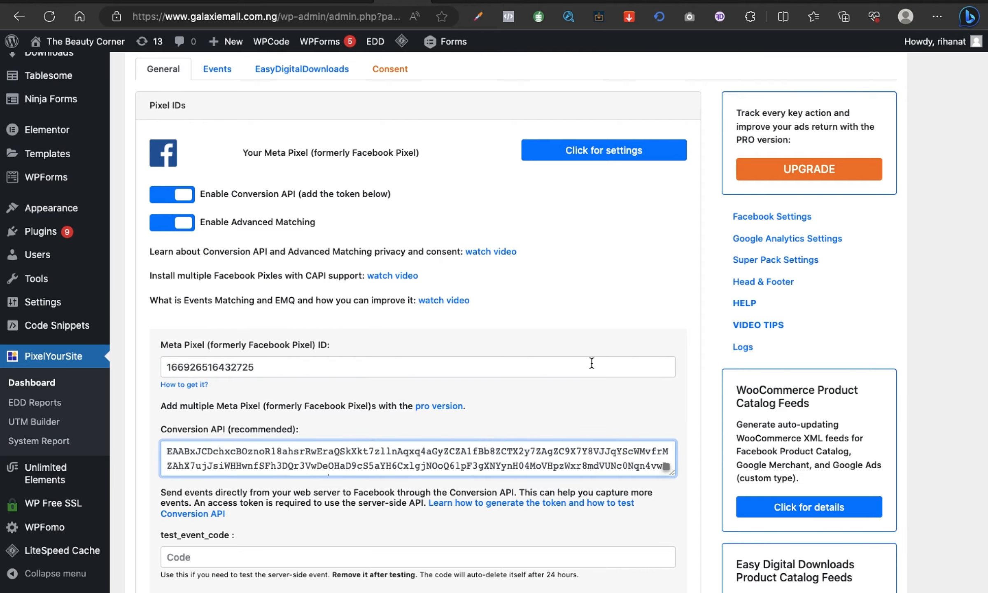
{"action": "scroll", "coordinate": [593, 366], "scroll_direction": "down", "scroll_amount": 20}
{"action": "scroll", "coordinate": [591, 364], "scroll_direction": "up", "scroll_amount": 20}
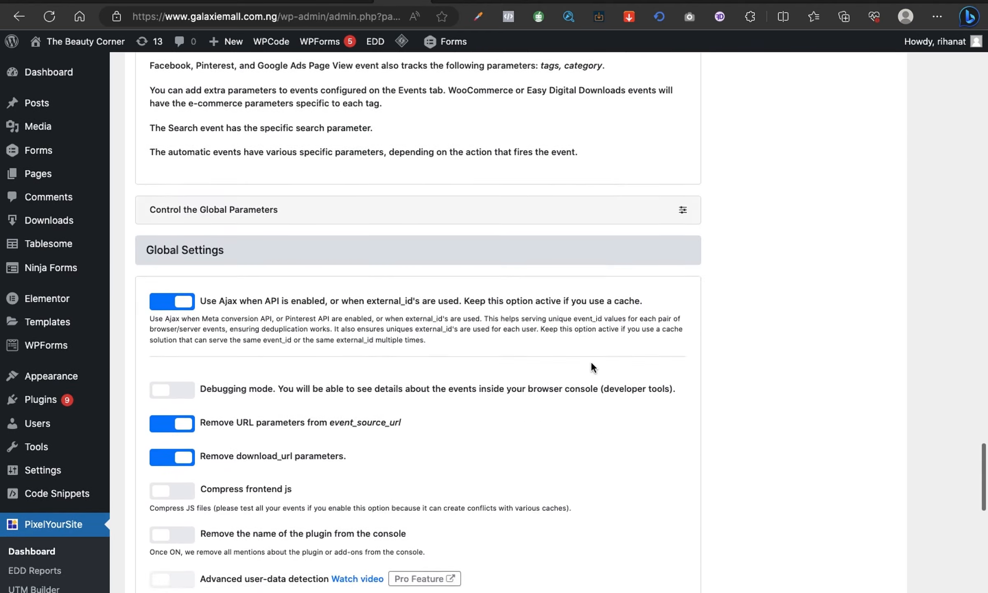
{"action": "scroll", "coordinate": [590, 363], "scroll_direction": "up", "scroll_amount": 5}
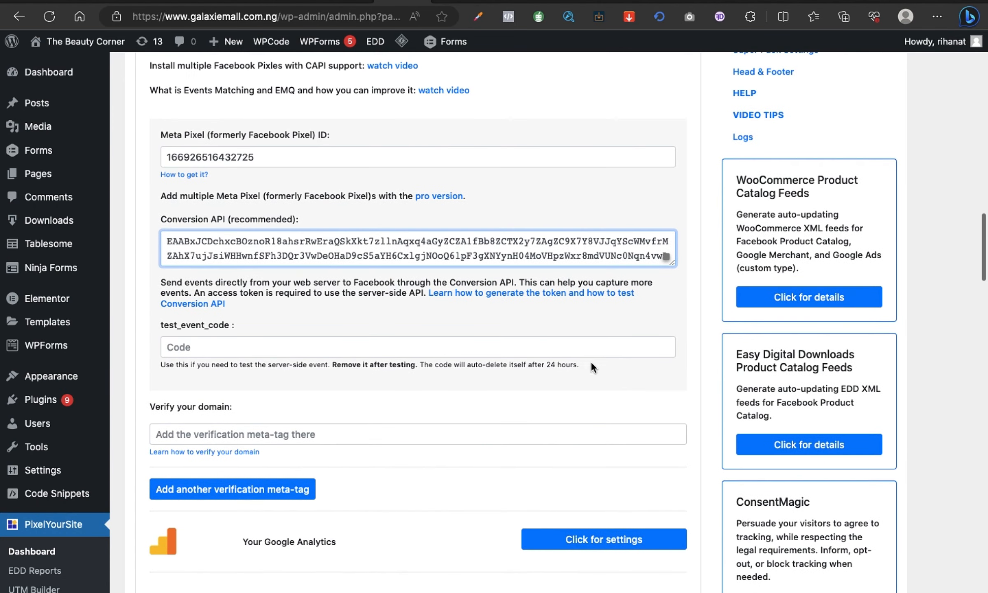
{"action": "left_click", "coordinate": [50, 16]}
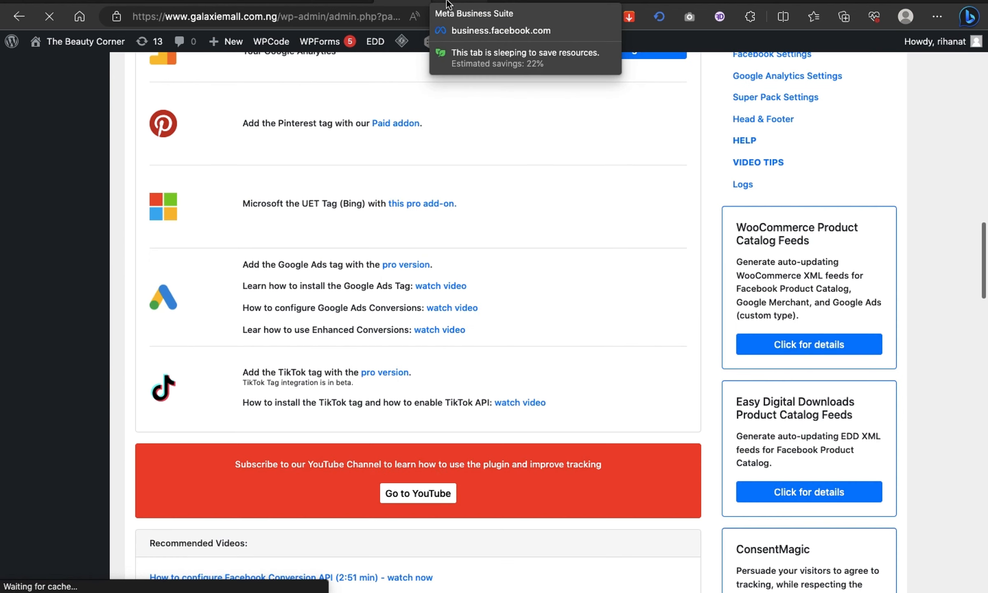
Step: Open the LBW Pixel's test events in Events Manager and copy the test event code for server events
{"action": "left_click", "coordinate": [561, 2]}
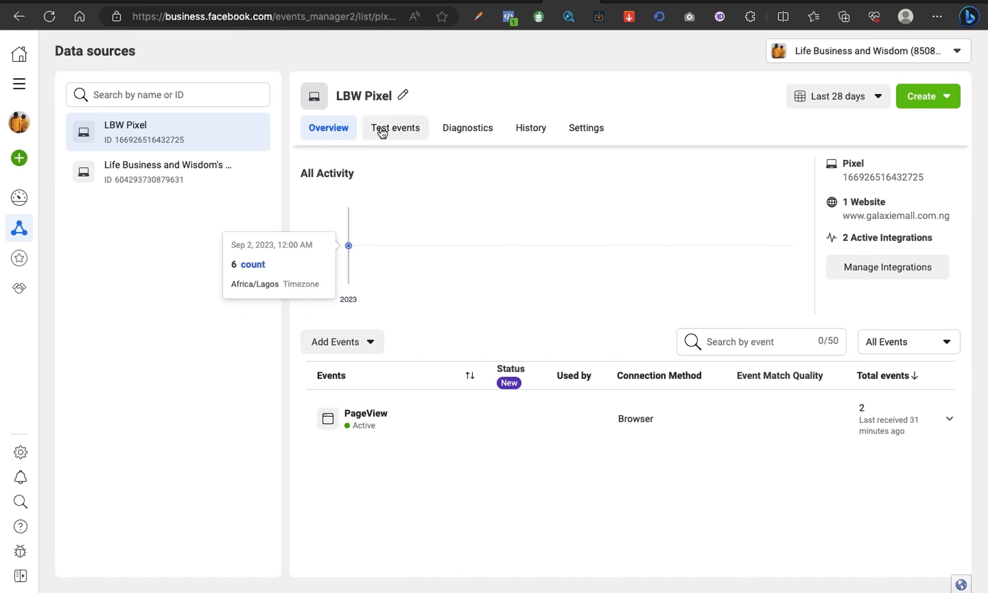
{"action": "left_click", "coordinate": [403, 136]}
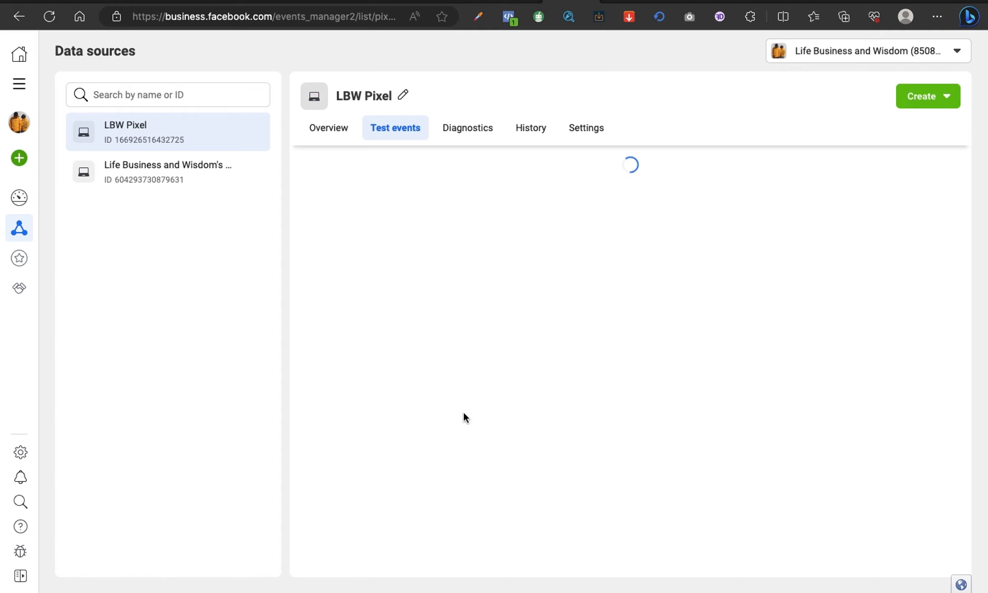
{"action": "scroll", "coordinate": [619, 426], "scroll_direction": "down", "scroll_amount": 3}
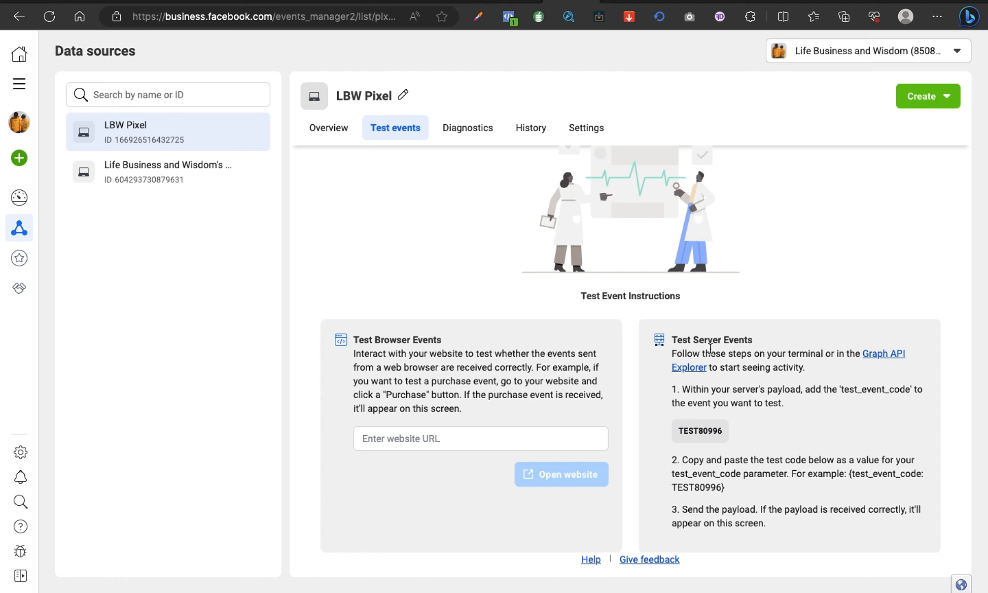
{"action": "left_click", "coordinate": [701, 432]}
Step: Paste the copied test event code into PixelYourSite's Meta Pixel settings as the test_event_code and save the settings
{"action": "left_click", "coordinate": [402, 2]}
{"action": "scroll", "coordinate": [268, 288], "scroll_direction": "down", "scroll_amount": 4}
{"action": "scroll", "coordinate": [316, 325], "scroll_direction": "up", "scroll_amount": 14}
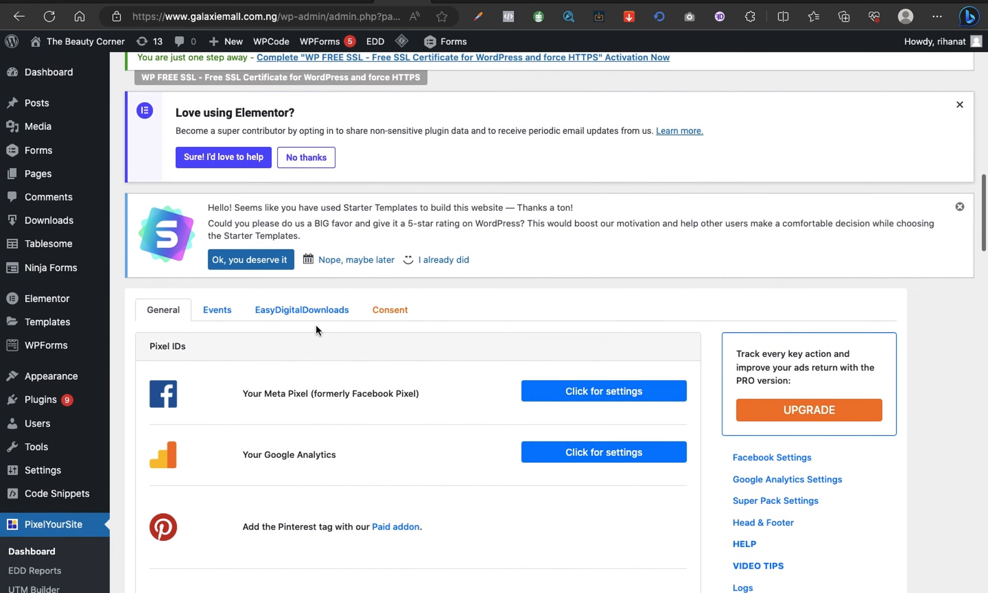
{"action": "left_click", "coordinate": [603, 391]}
{"action": "scroll", "coordinate": [428, 448], "scroll_direction": "down", "scroll_amount": 5}
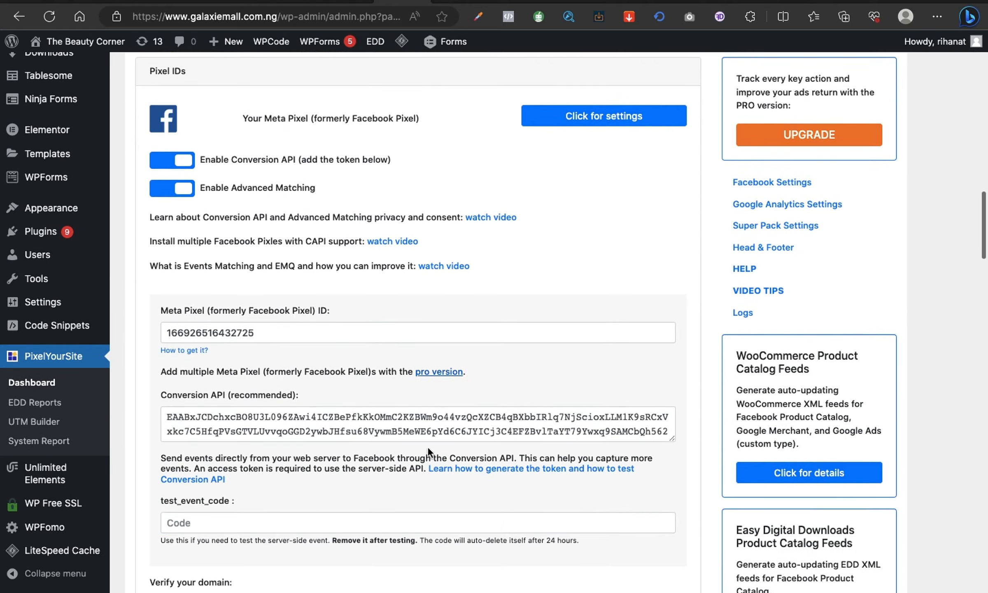
{"action": "scroll", "coordinate": [428, 446], "scroll_direction": "down", "scroll_amount": 3}
{"action": "left_click", "coordinate": [257, 367]}
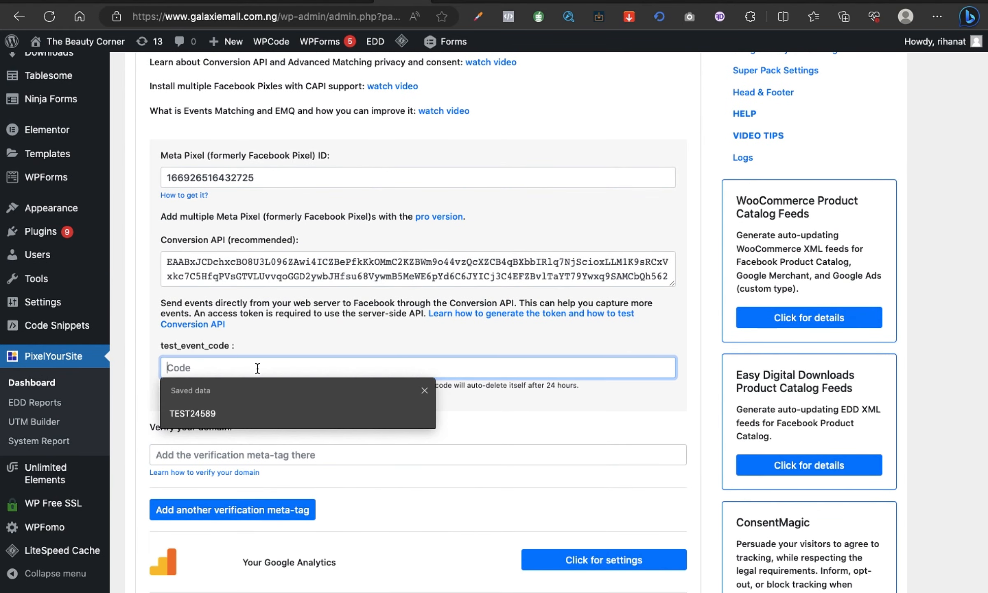
{"action": "key", "text": "super+v"}
{"action": "scroll", "coordinate": [374, 421], "scroll_direction": "down", "scroll_amount": 20}
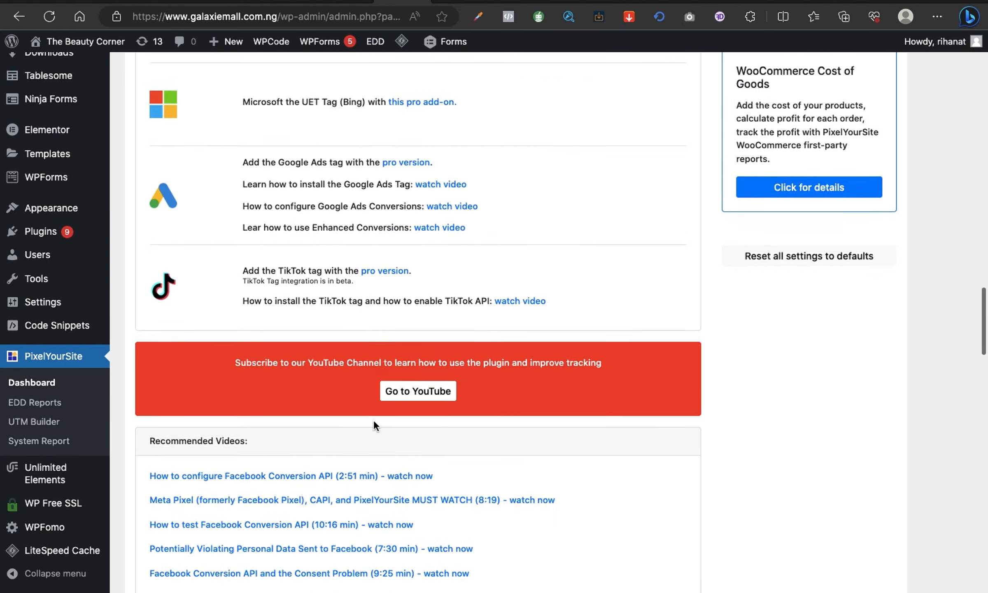
{"action": "scroll", "coordinate": [373, 419], "scroll_direction": "down", "scroll_amount": 18}
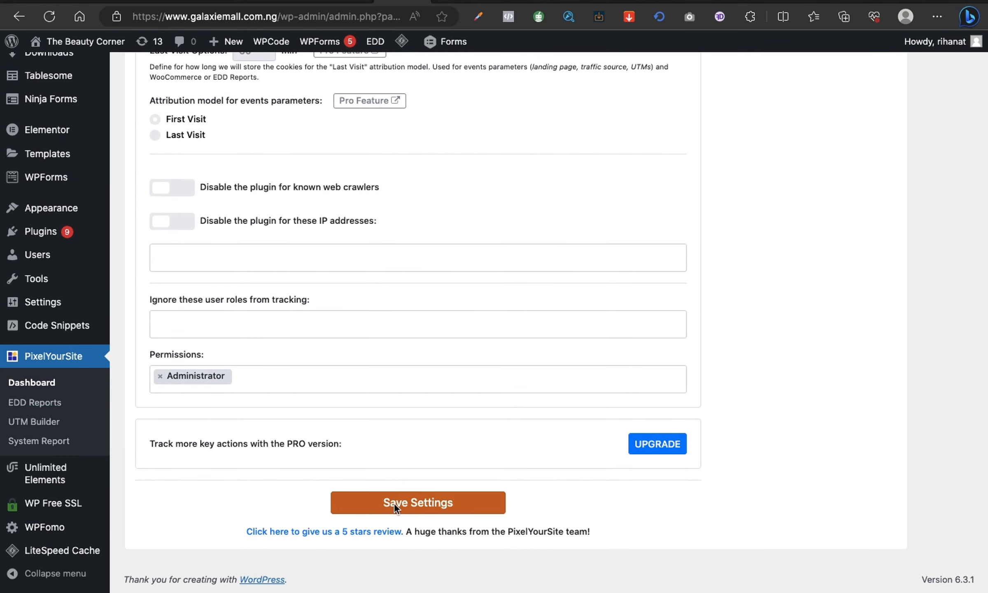
{"action": "left_click", "coordinate": [393, 503]}
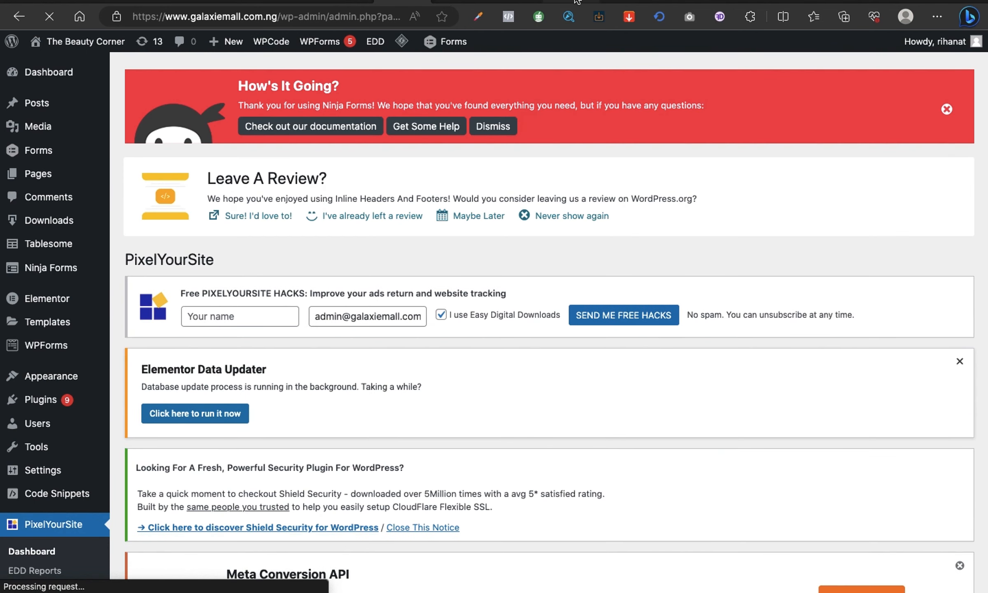
Step: Reload the website's 1turmeric-thankyou page to trigger events and return to the LBW Pixel's test events in Events Manager
{"action": "left_click", "coordinate": [576, 2]}
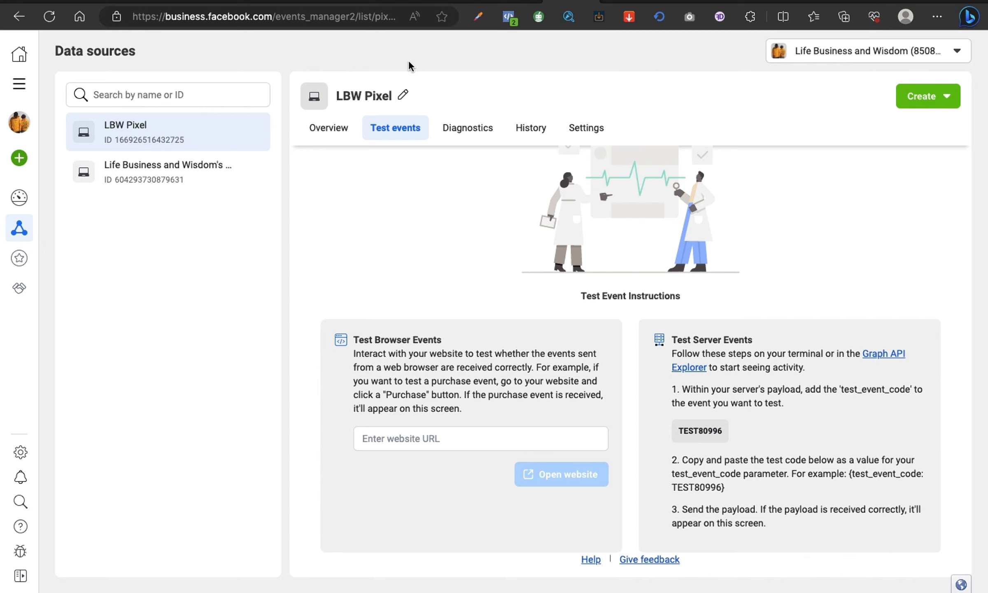
{"action": "left_click", "coordinate": [174, 1]}
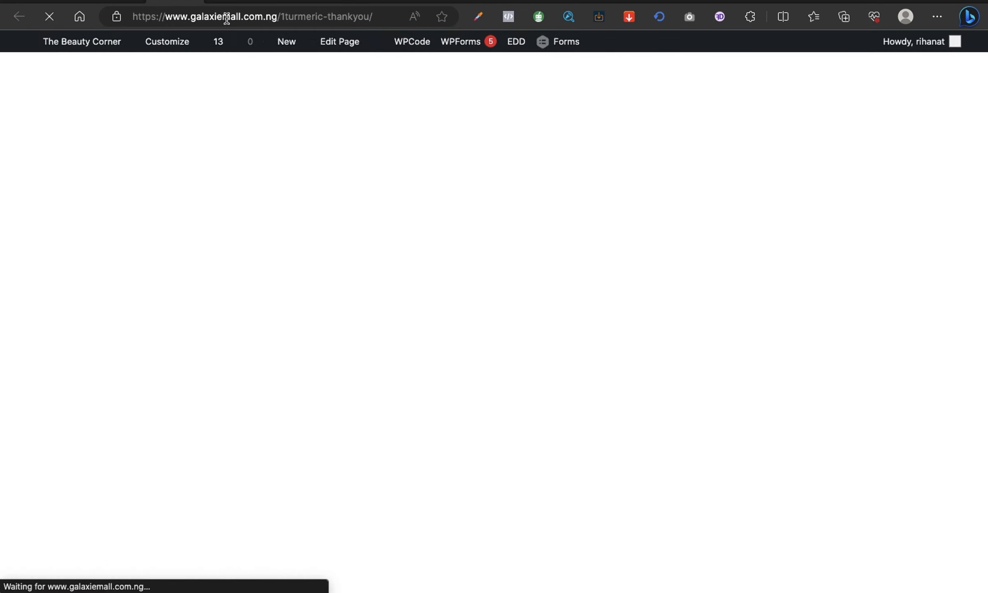
{"action": "mouse_move", "coordinate": [512, 37]}
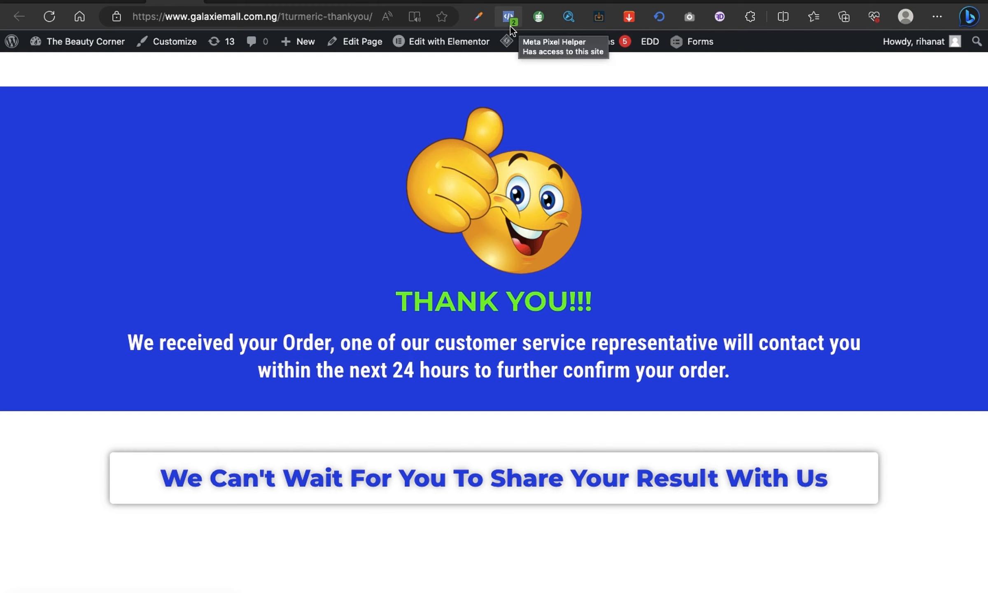
{"action": "left_click", "coordinate": [571, 2]}
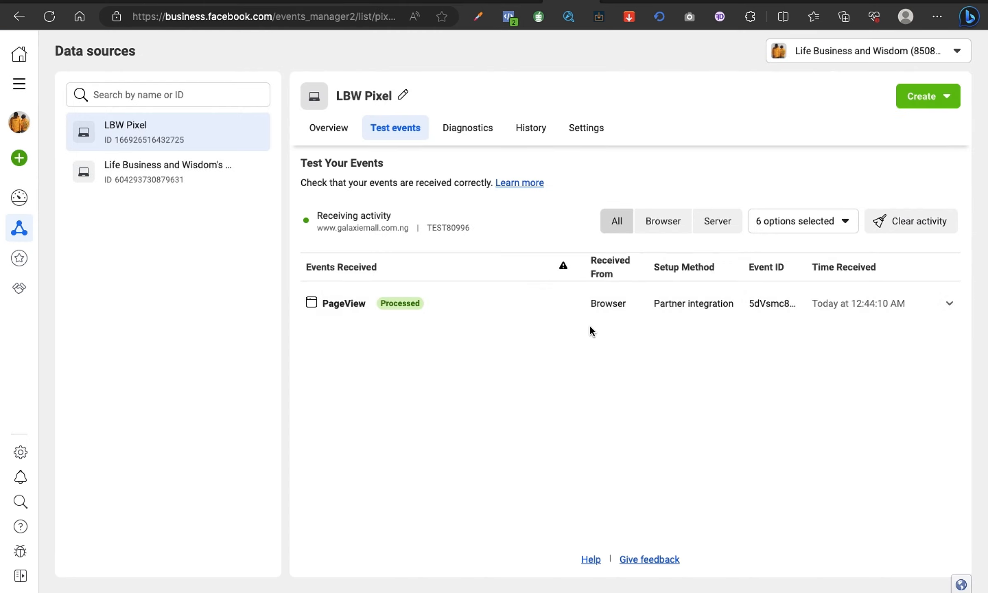
Step: Compare the received test events for the LBW Pixel by filtering them alternately by Server and Browser
{"action": "left_click", "coordinate": [717, 220]}
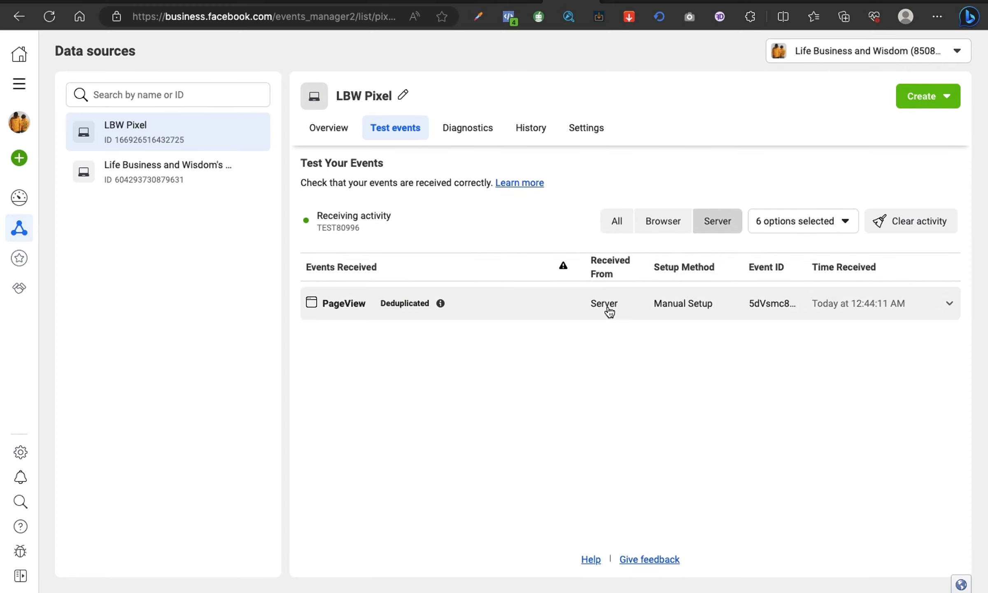
{"action": "left_click", "coordinate": [666, 229]}
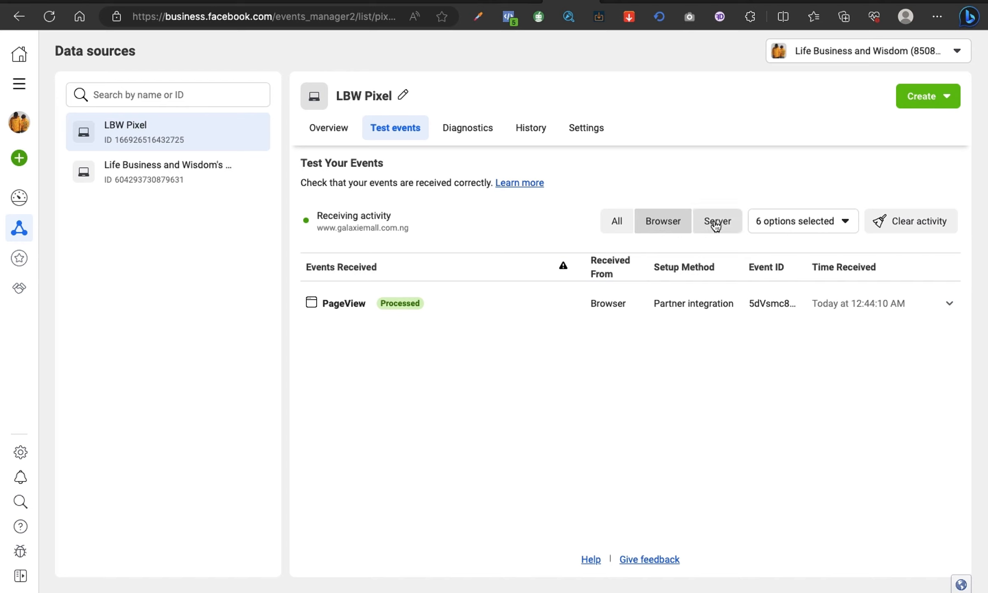
{"action": "left_click", "coordinate": [711, 223]}
{"action": "left_click", "coordinate": [658, 228]}
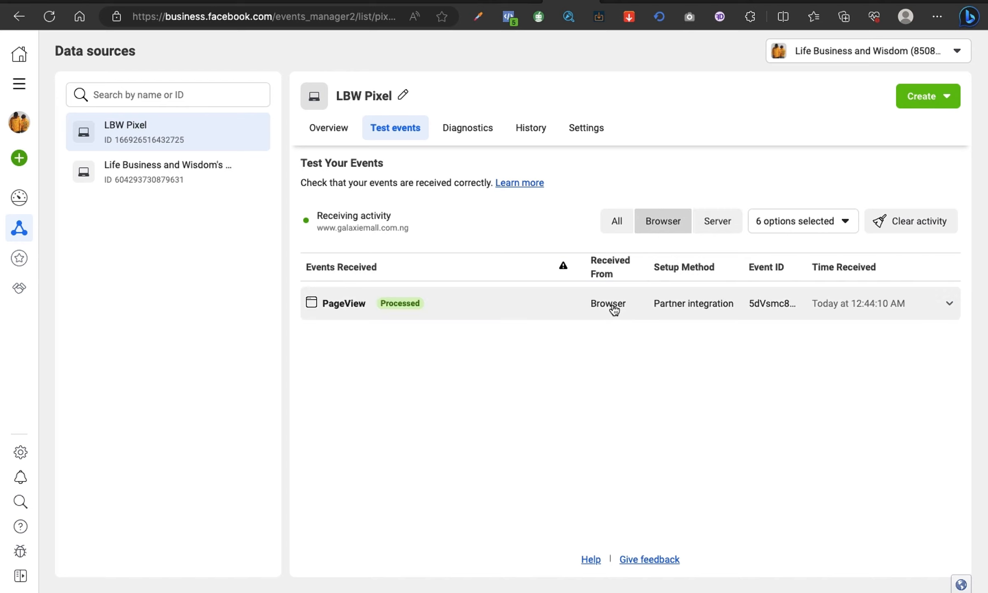
{"action": "left_click", "coordinate": [723, 221]}
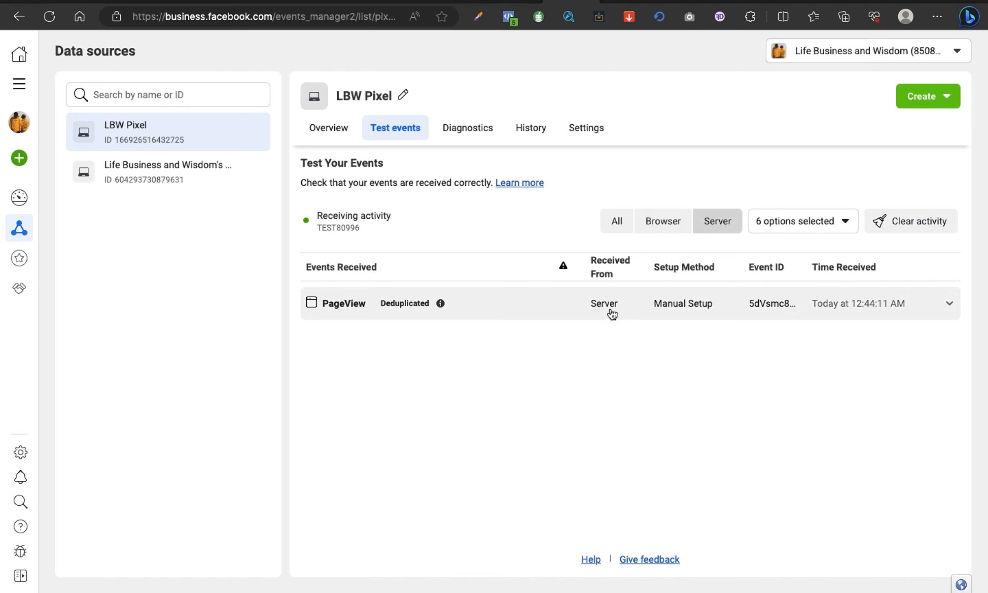
{"action": "left_click", "coordinate": [670, 230]}
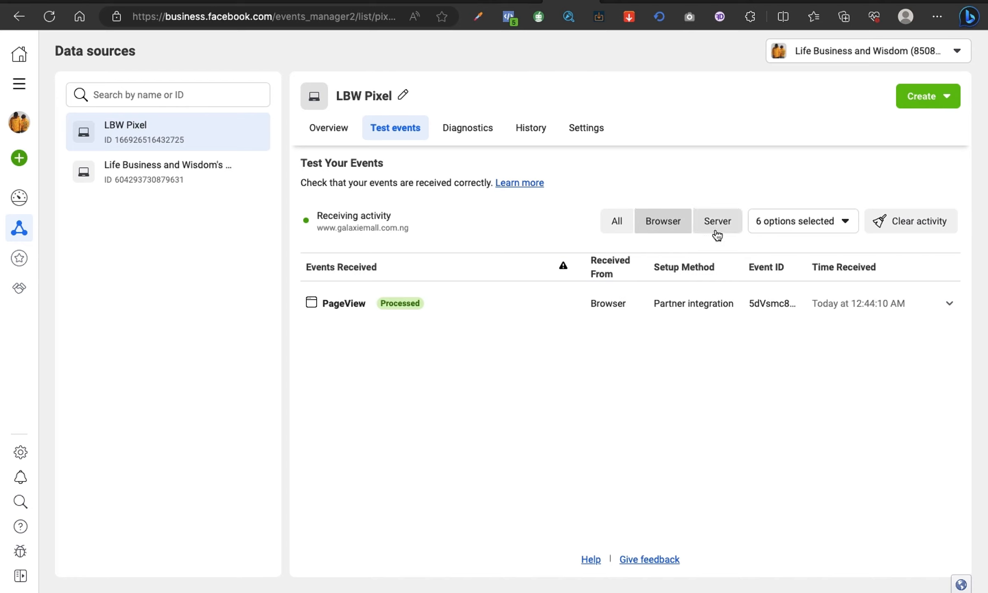
{"action": "left_click", "coordinate": [716, 233]}
{"action": "left_click", "coordinate": [671, 231]}
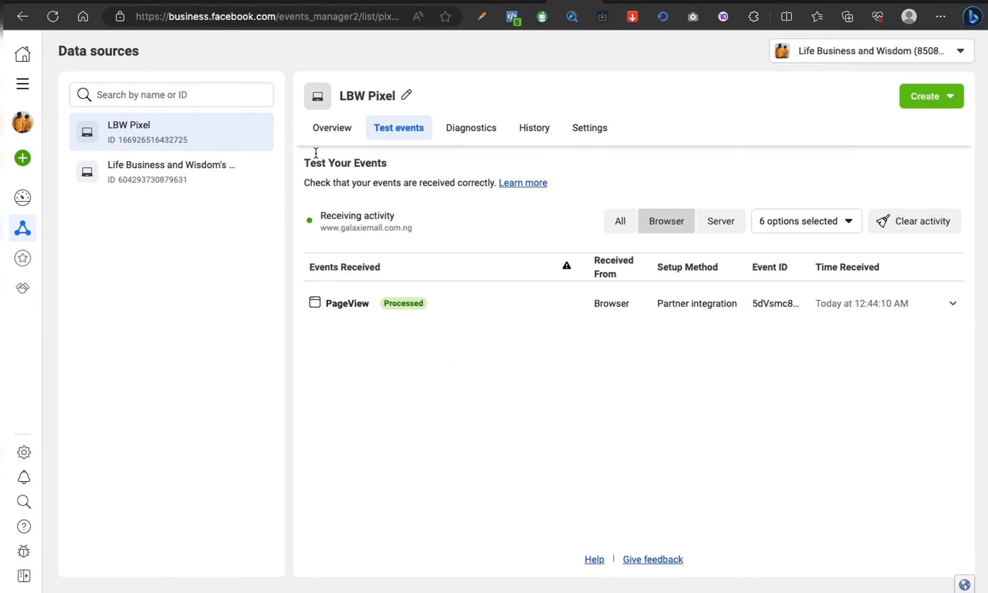
Step: Open the LBW Pixel's overview in Events Manager and reload the page to refresh its event activity
{"action": "left_click", "coordinate": [315, 139]}
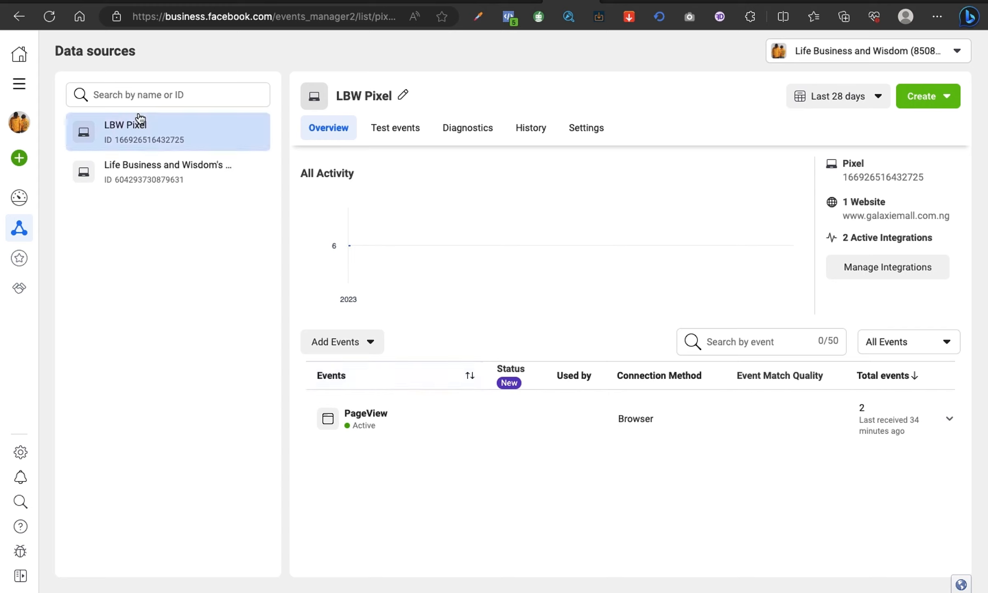
{"action": "left_click", "coordinate": [48, 20]}
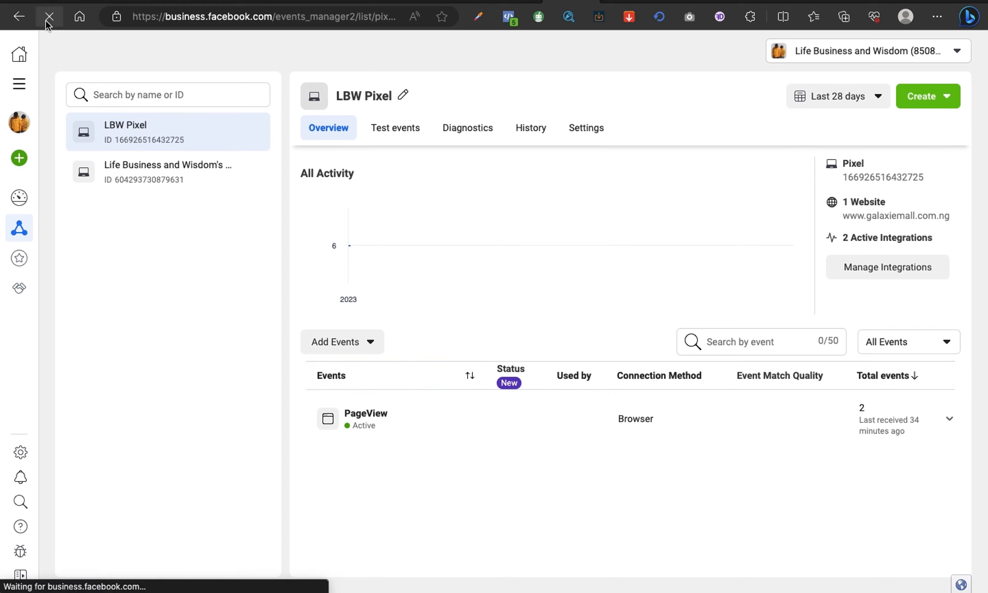